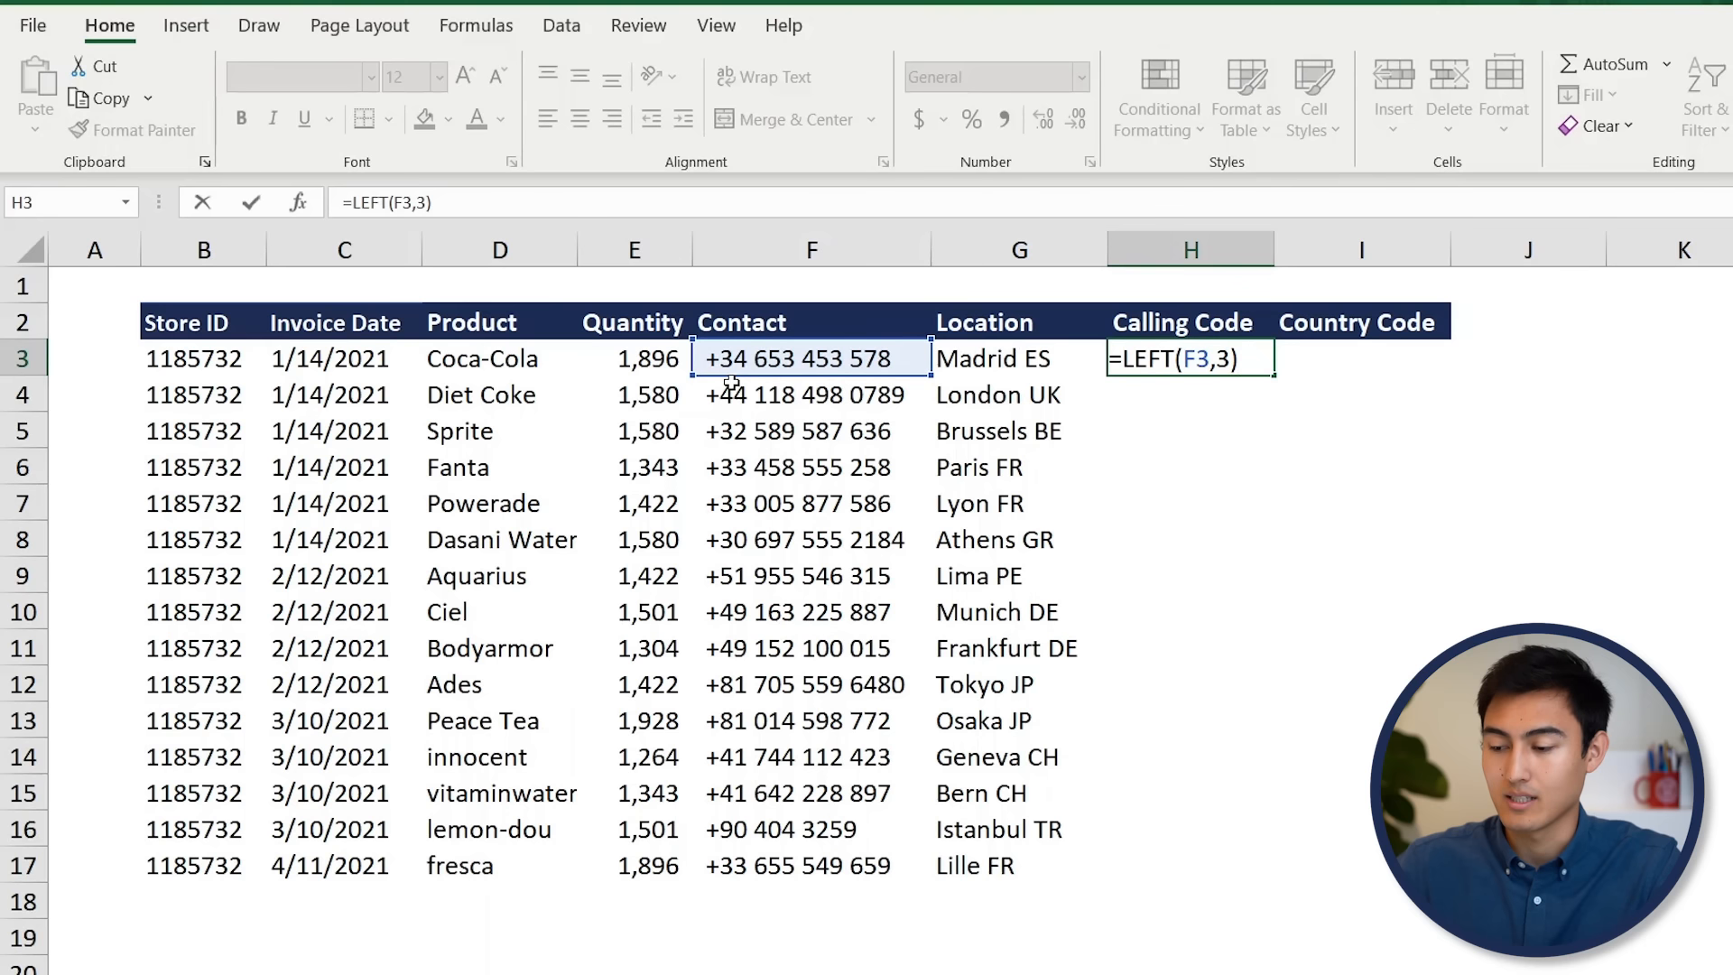
Confirm the LEFT formula in H3 and fill it down the Calling Code column through row 17.
key(Up)
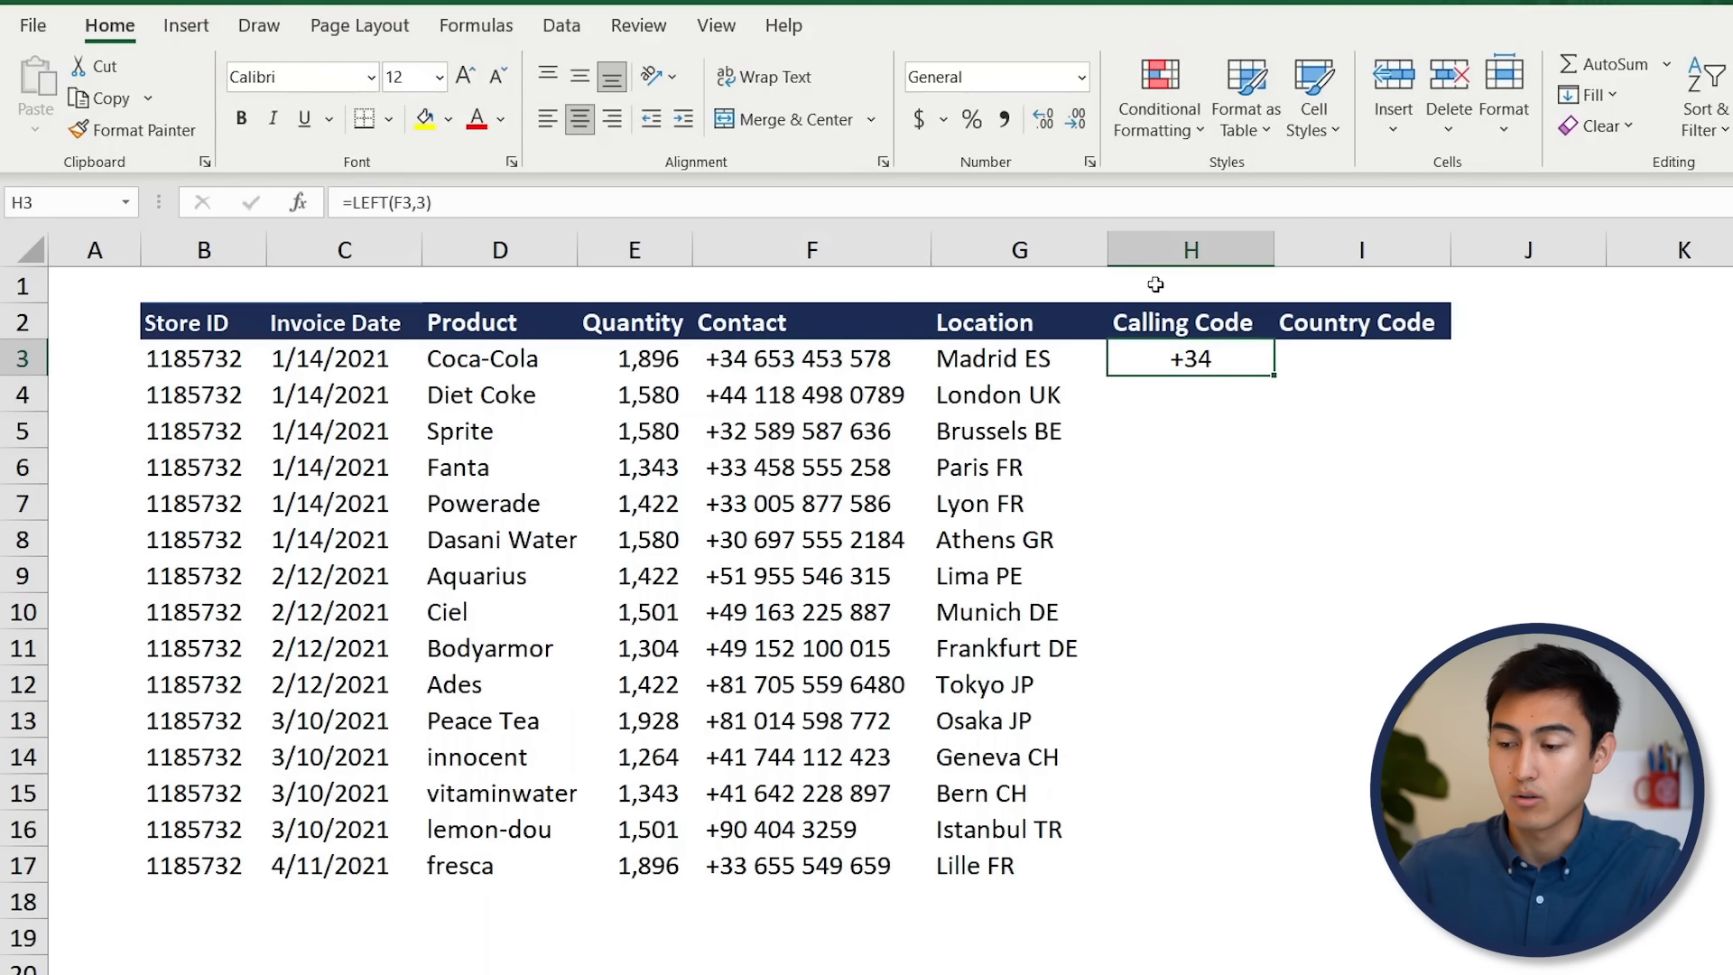
key(shift+Down)
key(shift+Down)
key(shift+Down)
key(shift+Down)
key(shift+Down)
key(shift+Down)
key(shift+Down)
key(shift+Down)
key(shift+Down)
key(shift+Down)
key(shift+Down)
key(shift+Down)
key(shift+Down)
key(shift+Down)
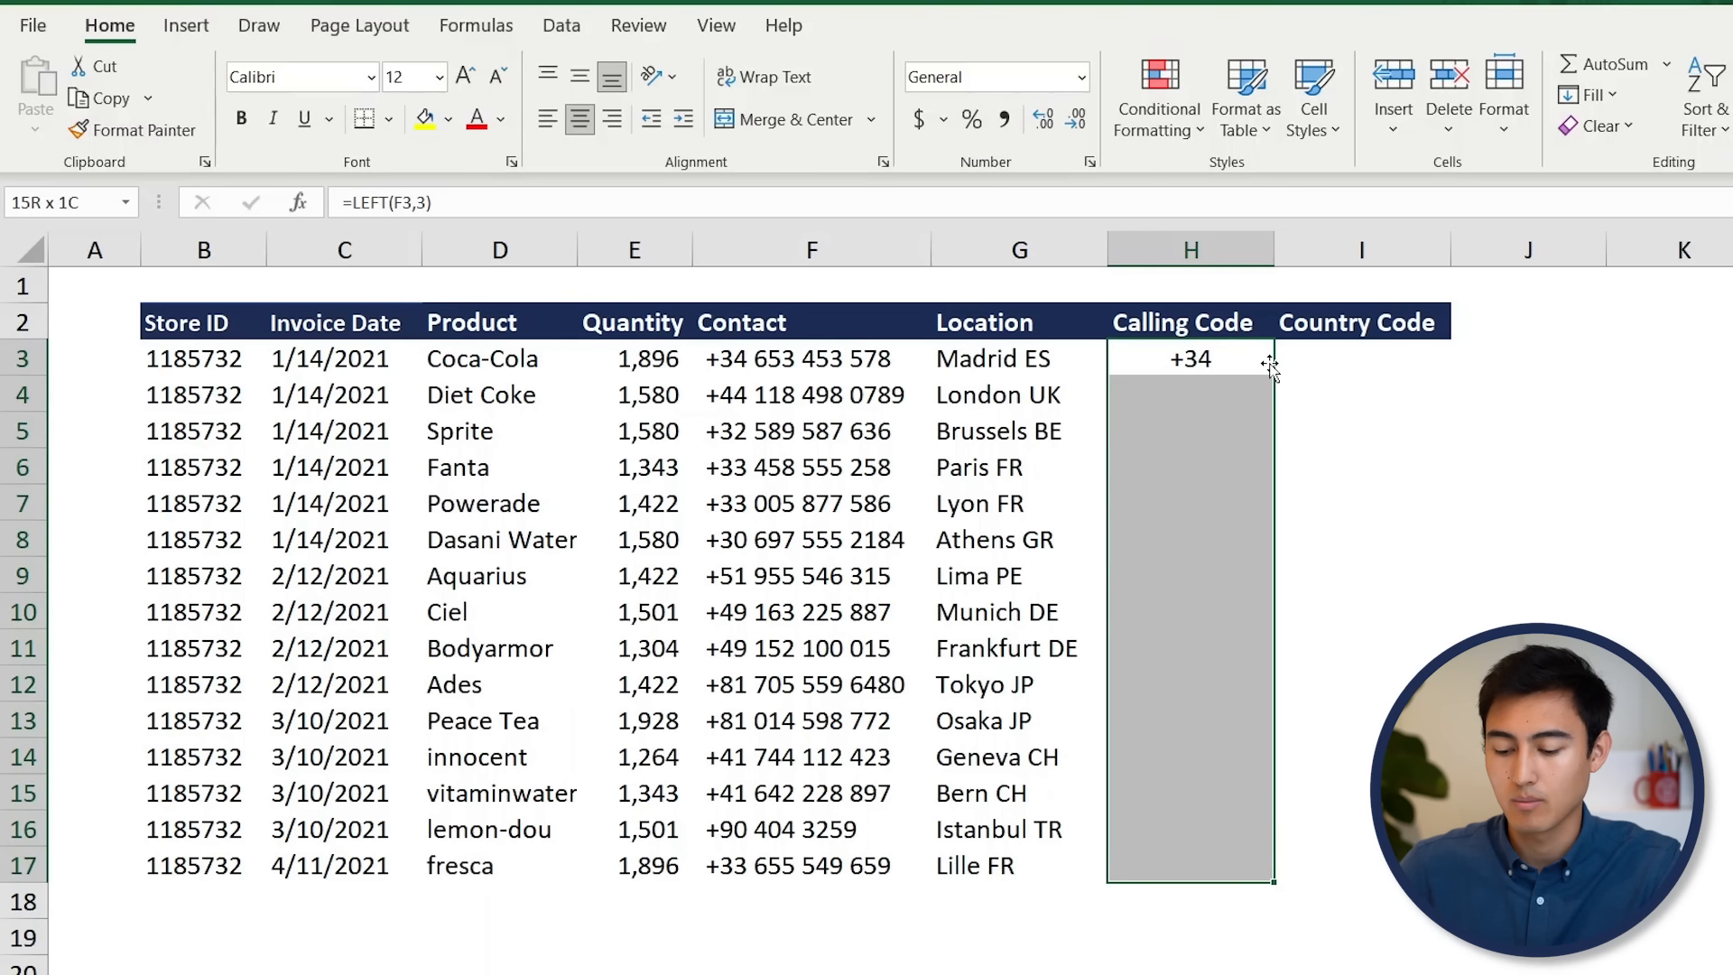
key(ctrl+d)
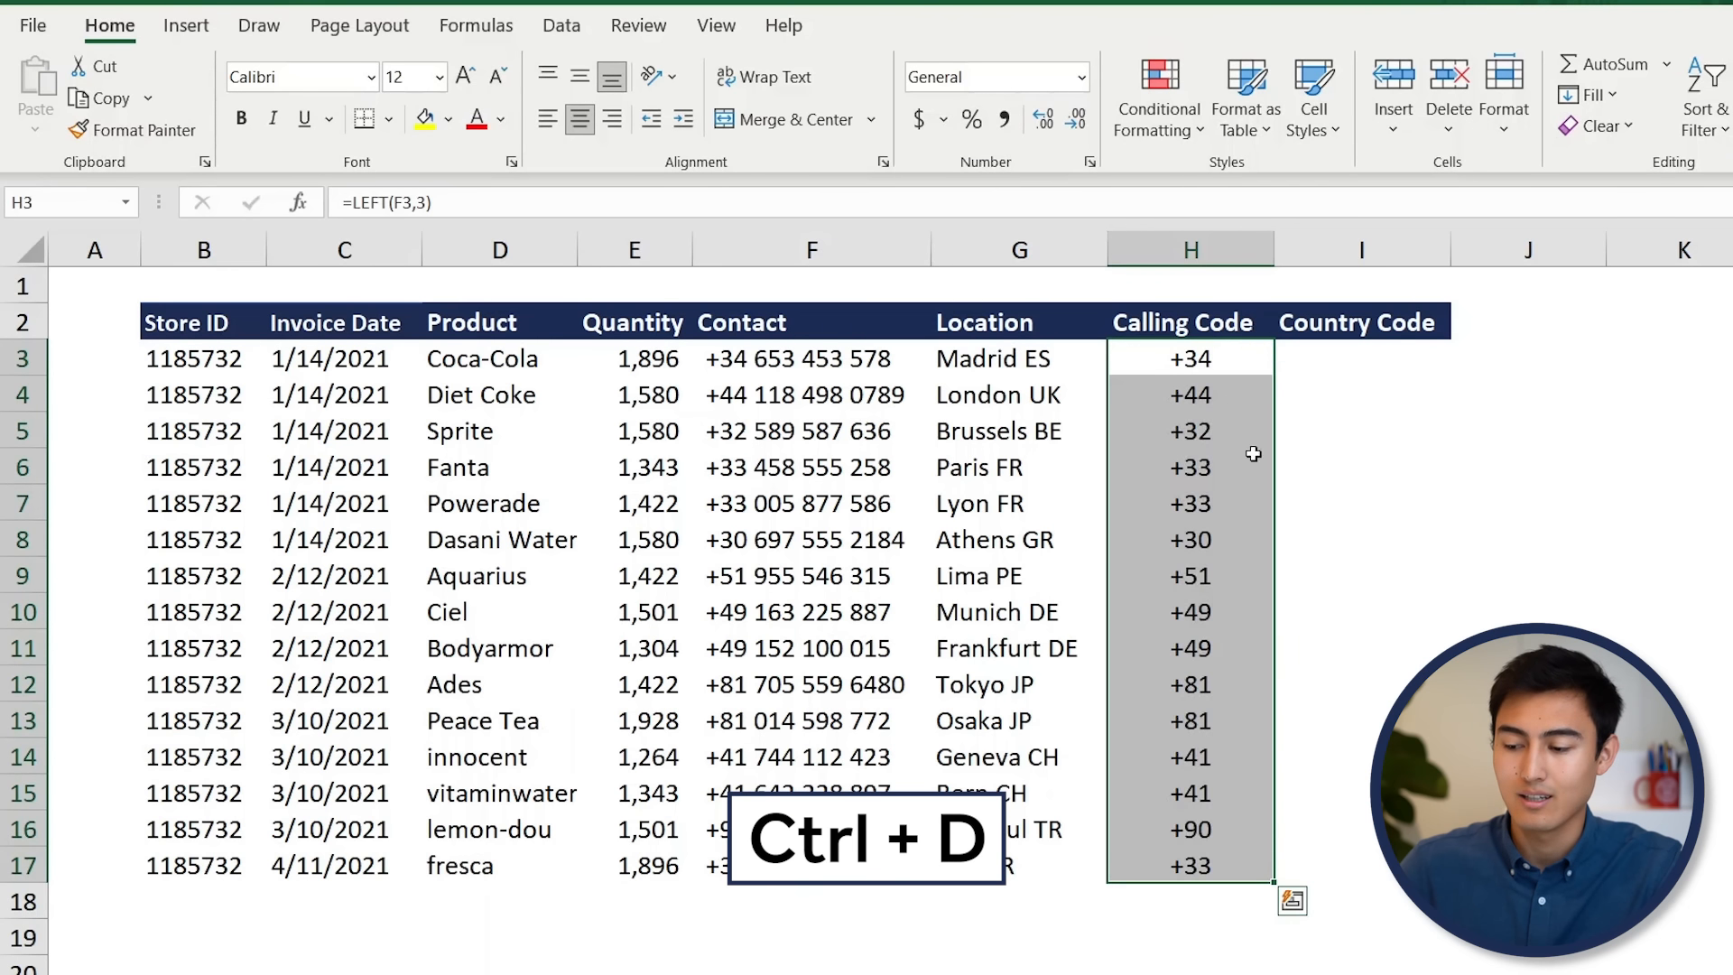
Enter =RIGHT(G3,2) in I3 to extract the country code from the first location.
key(Right)
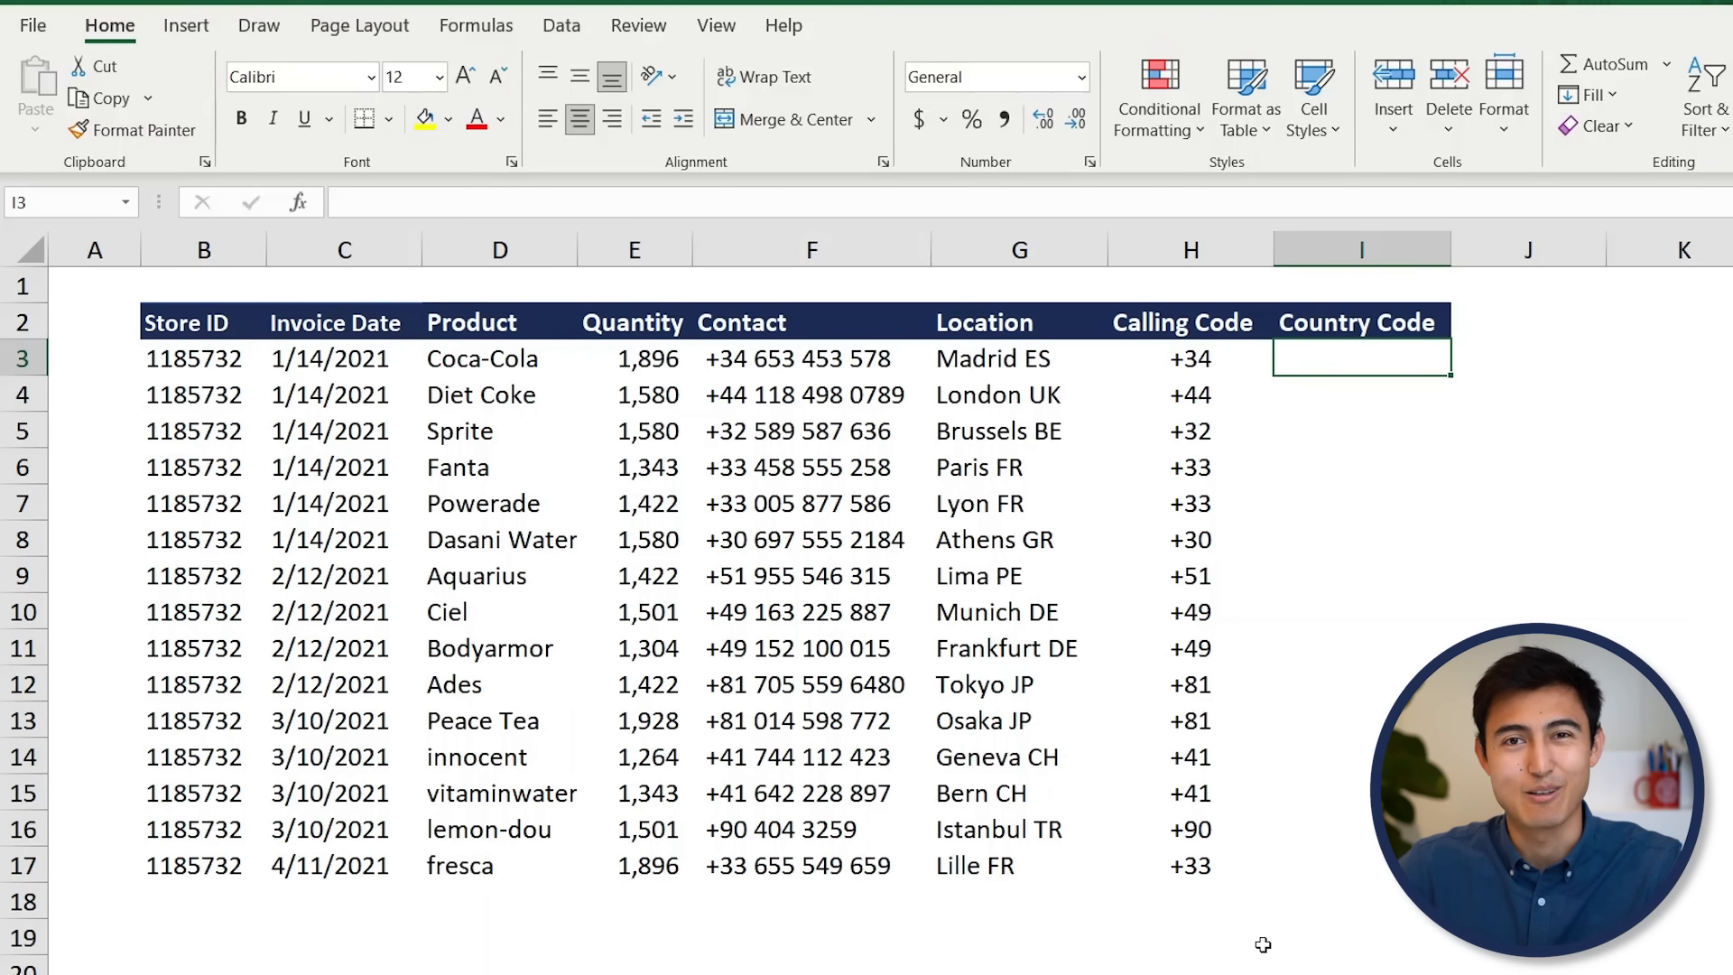
text(=rig)
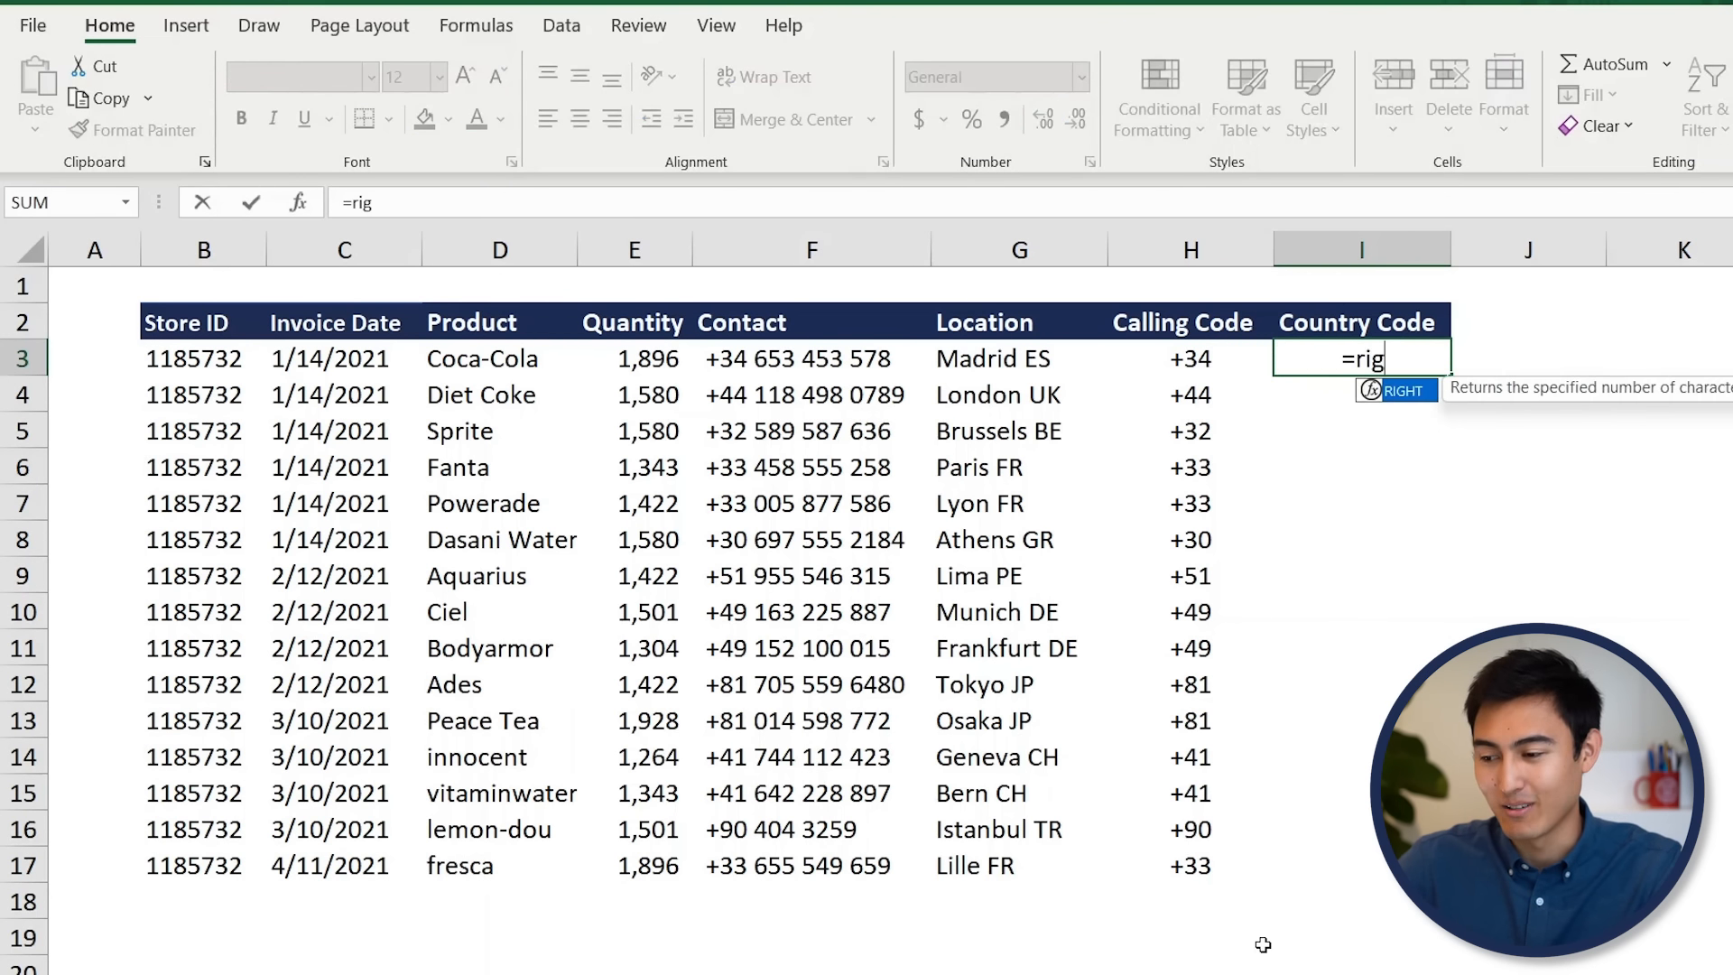
key(Tab)
key(Left)
key(Left)
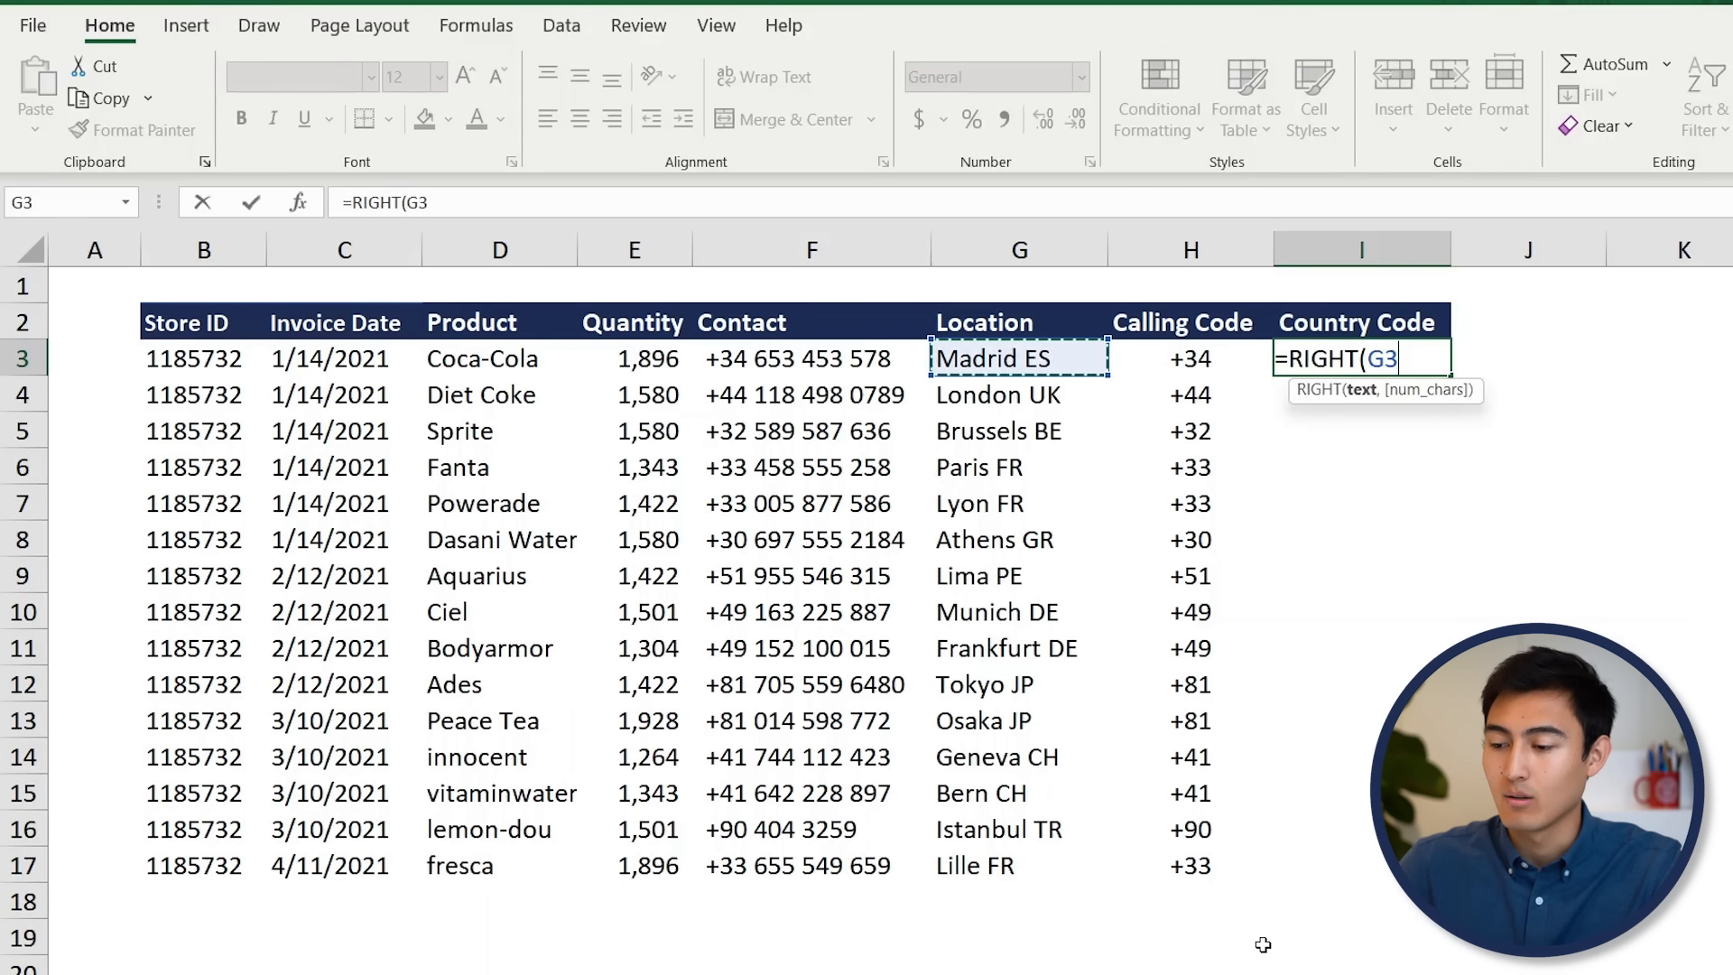
text(,)
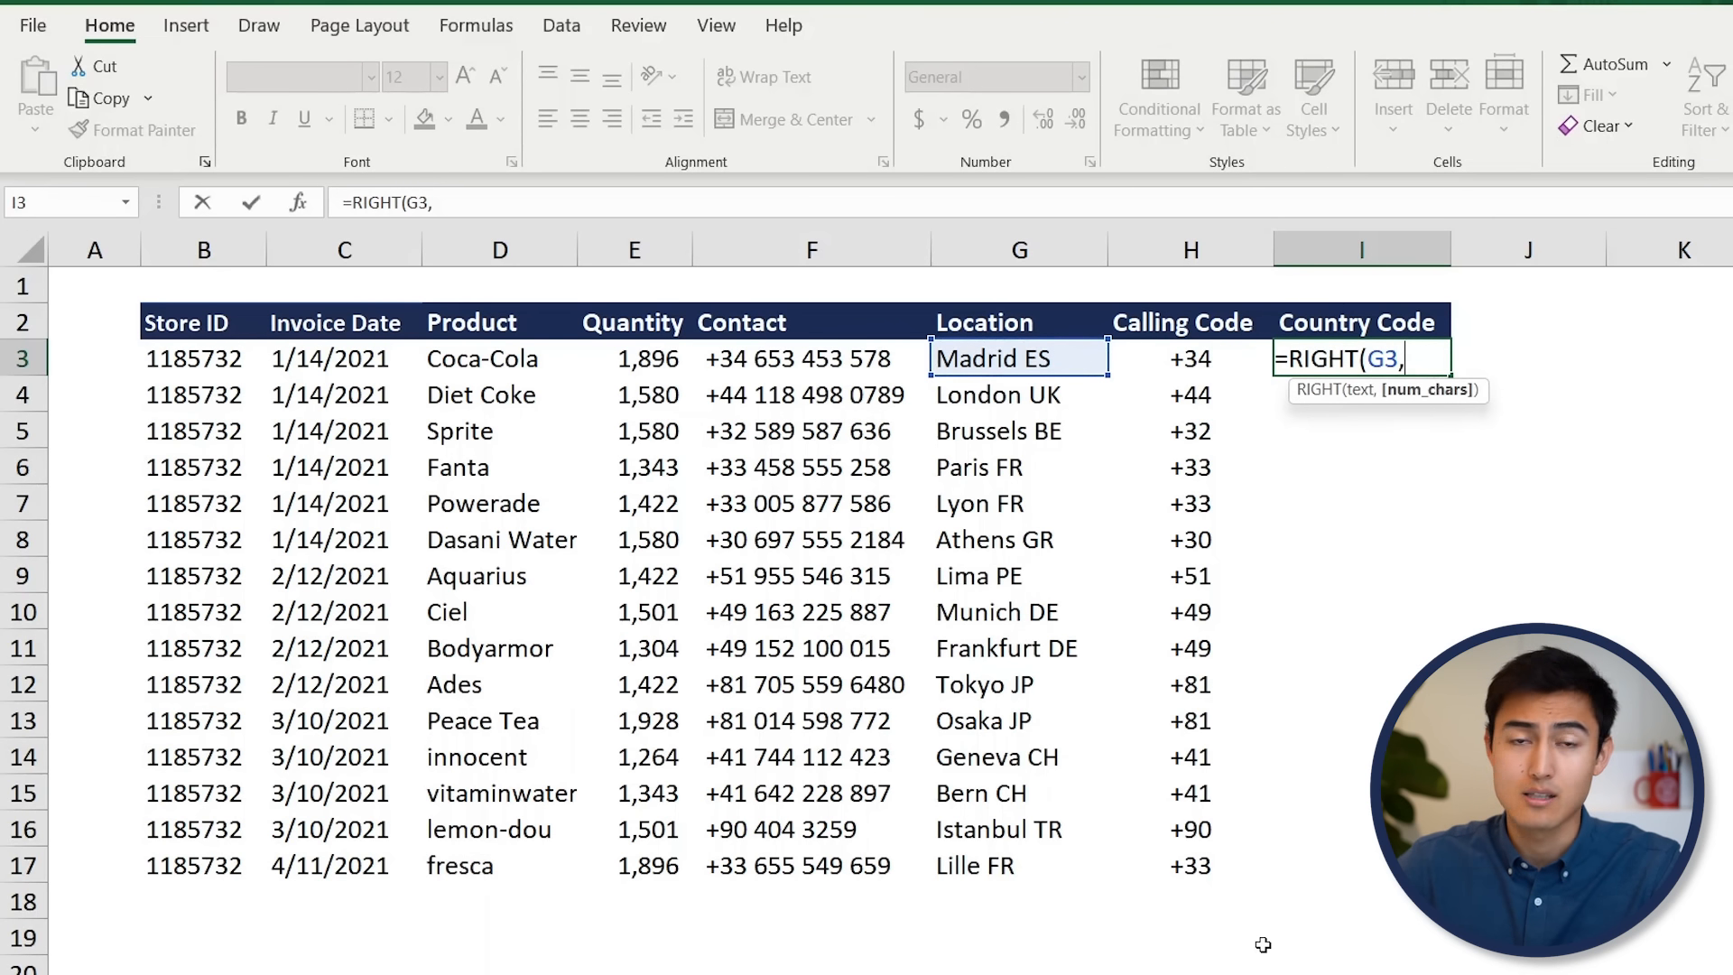
text(2))
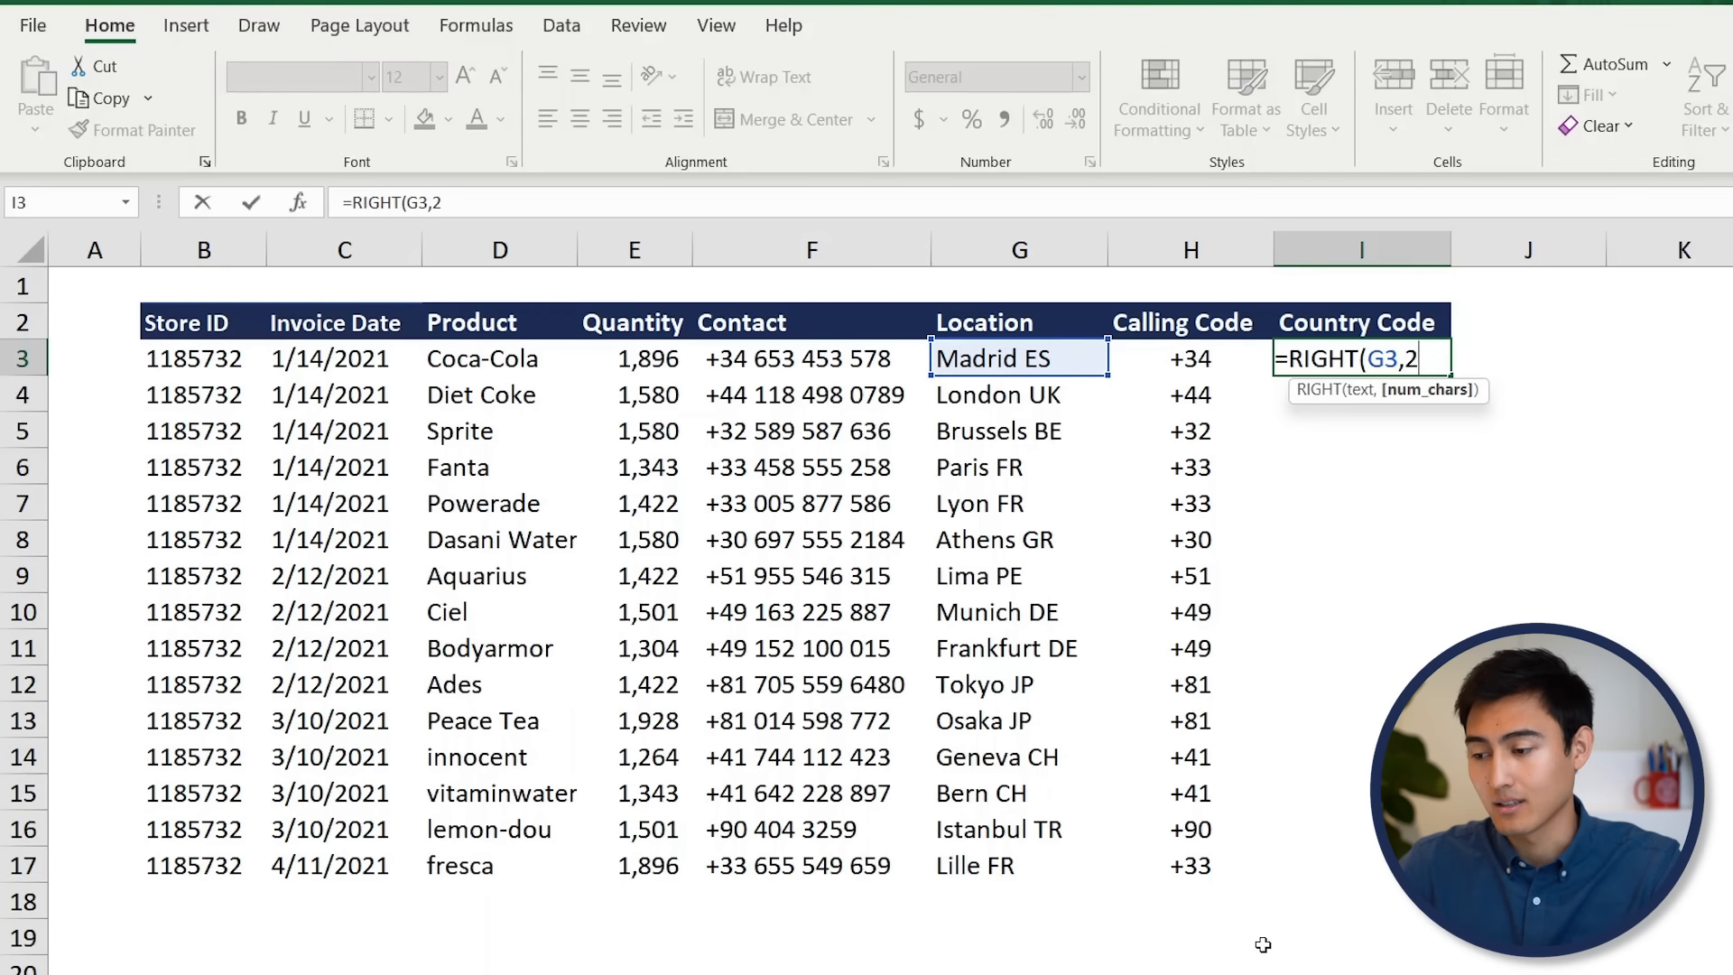
key(Return)
Fill the RIGHT formula from I3 down the Country Code column through row 17.
key(Left)
key(Up)
key(Right)
key(shift+Down)
key(shift+Down)
key(shift+Down)
key(shift+Down)
key(shift+Down)
key(shift+Down)
key(shift+Down)
key(shift+Down)
key(shift+Down)
key(shift+Down)
key(shift+Down)
key(shift+Down)
key(shift+Down)
key(shift+Down)
key(shift+Down)
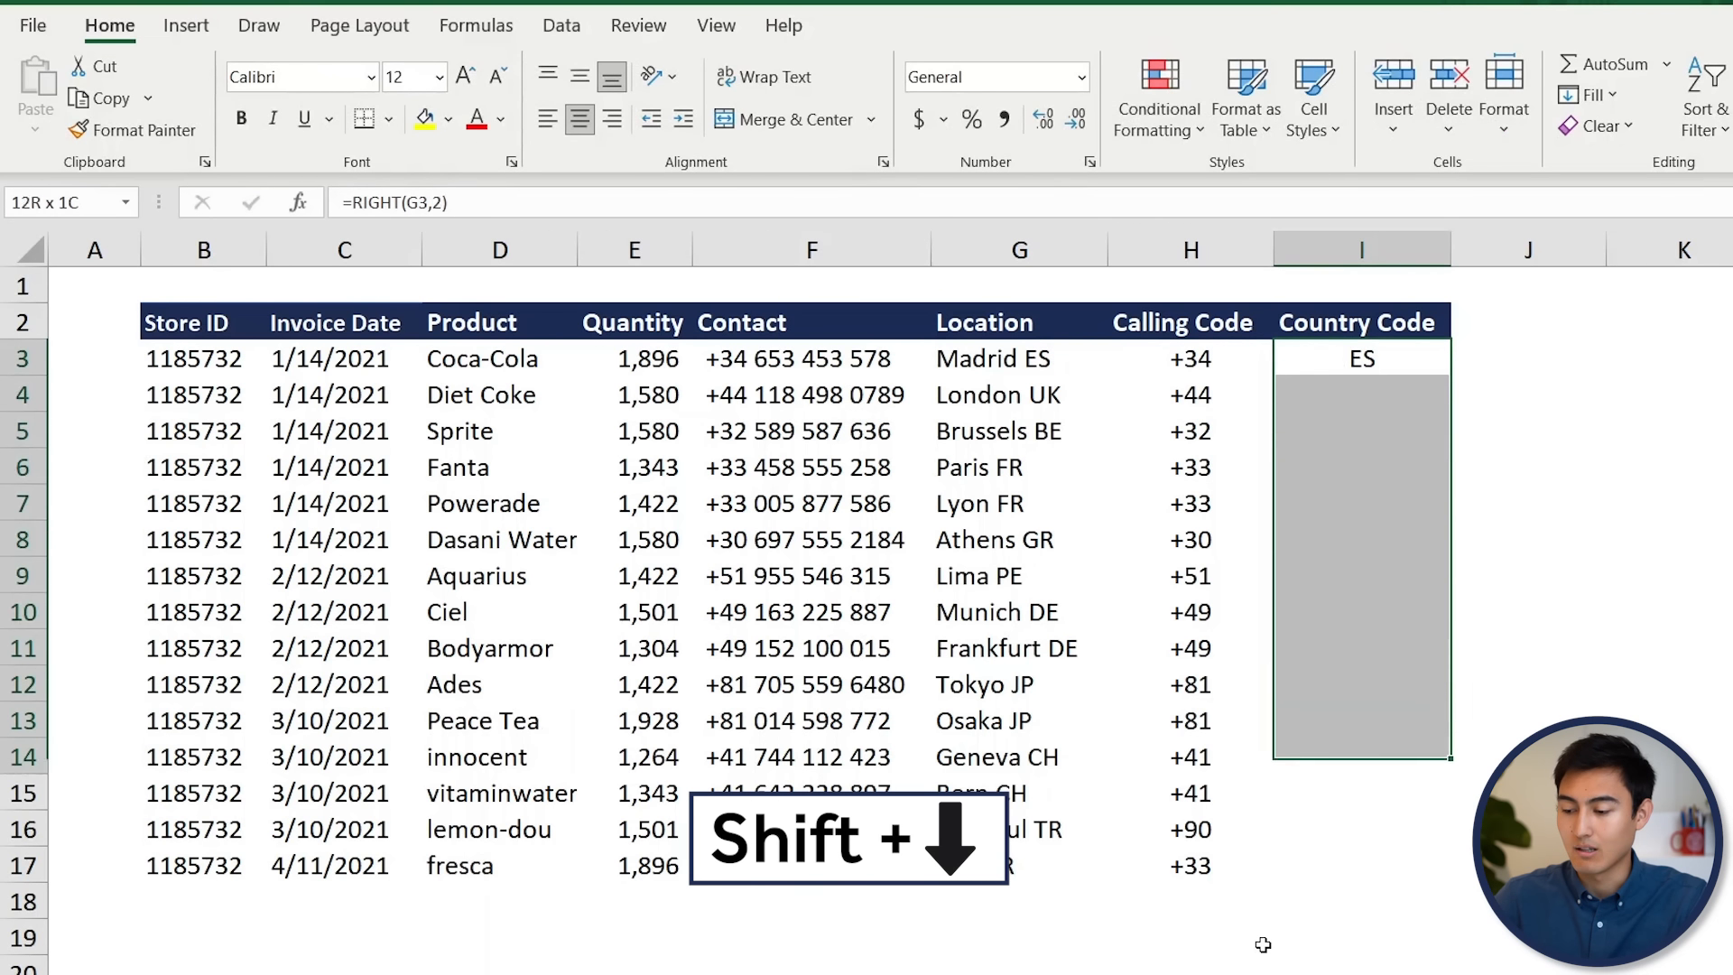
key(shift+Up)
key(ctrl+d)
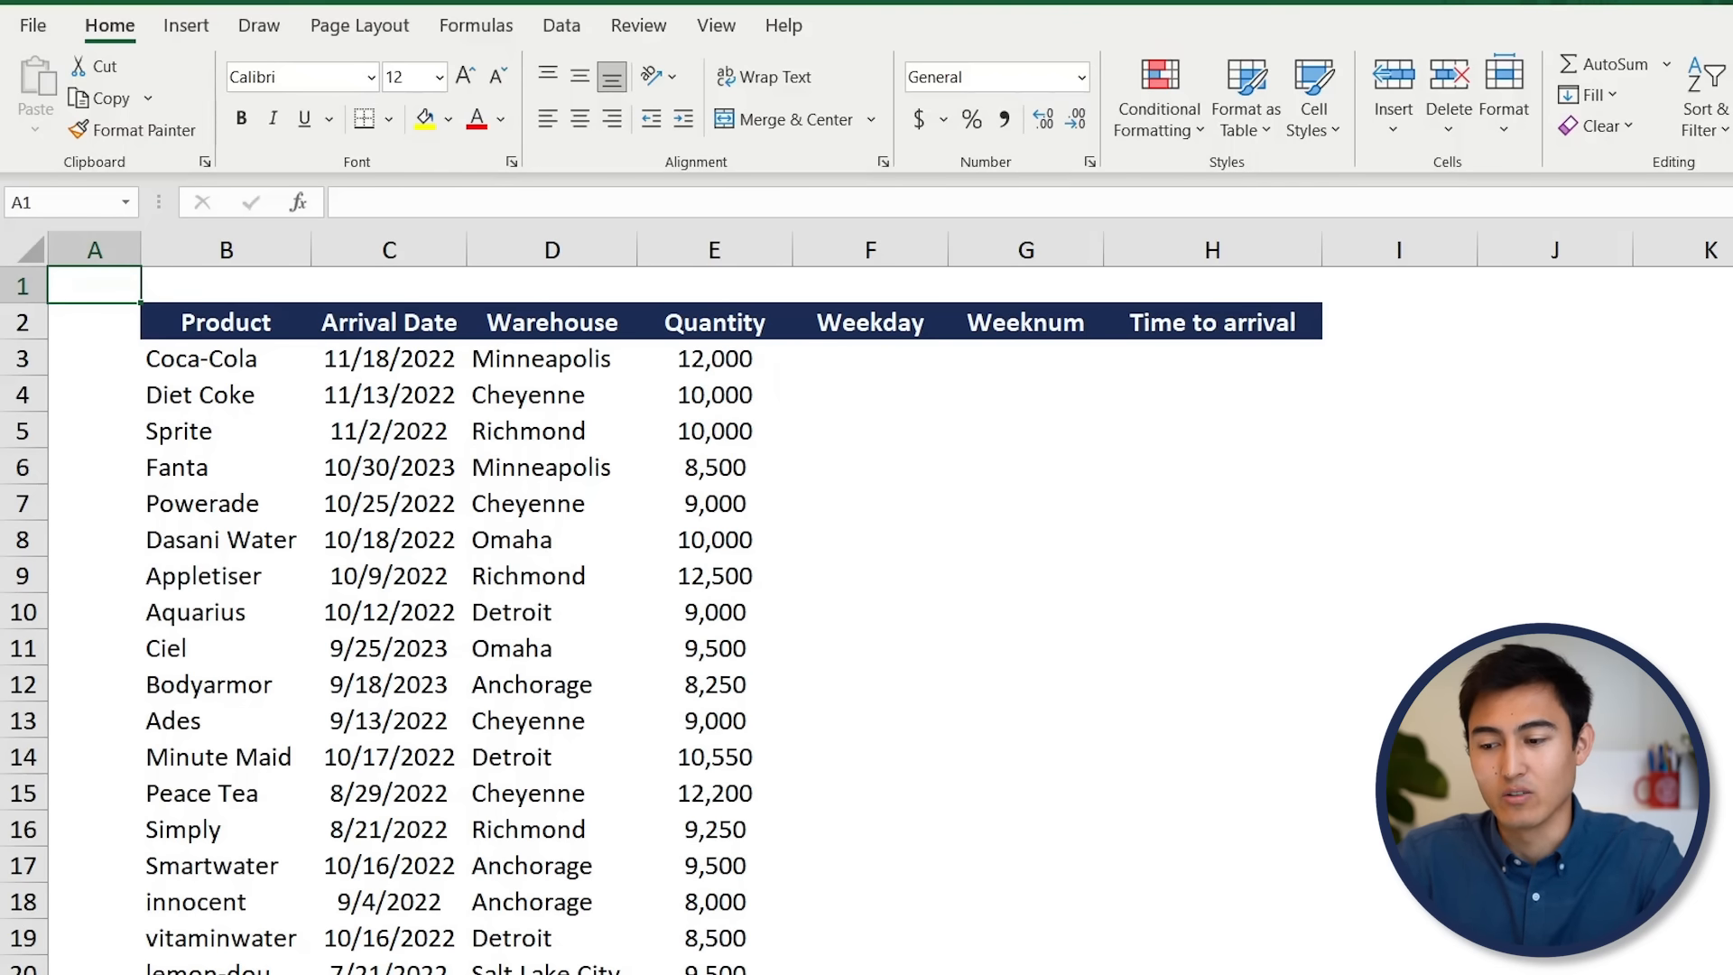
click(284, 386)
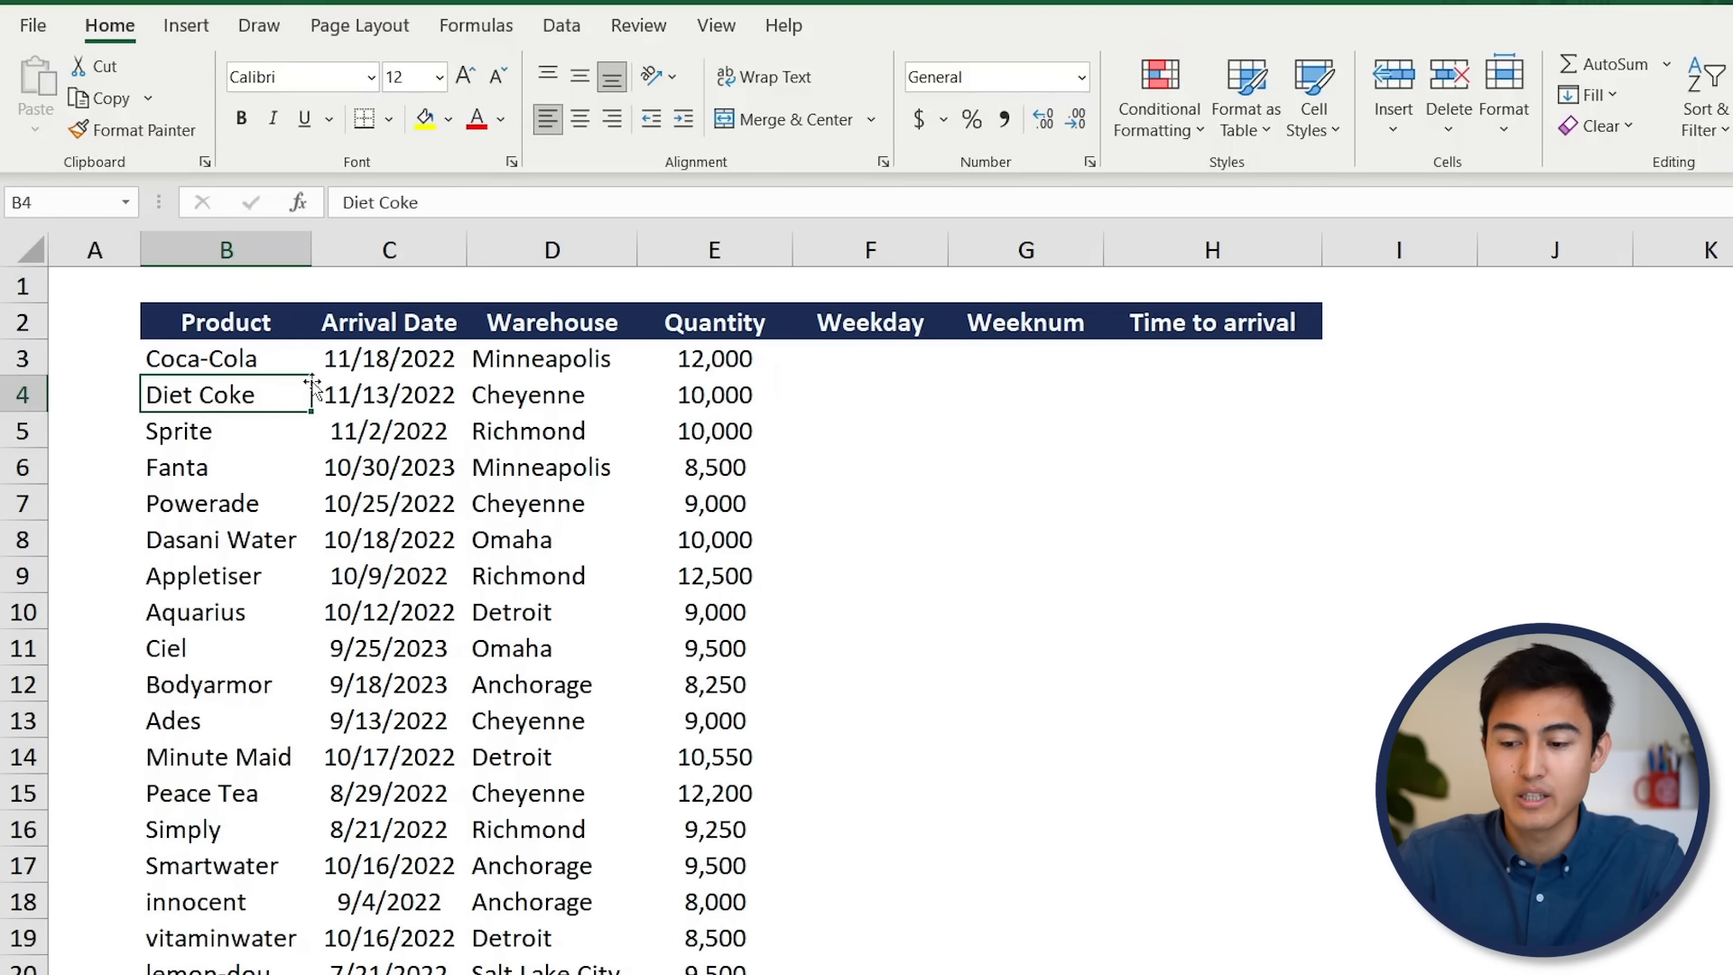
click(393, 365)
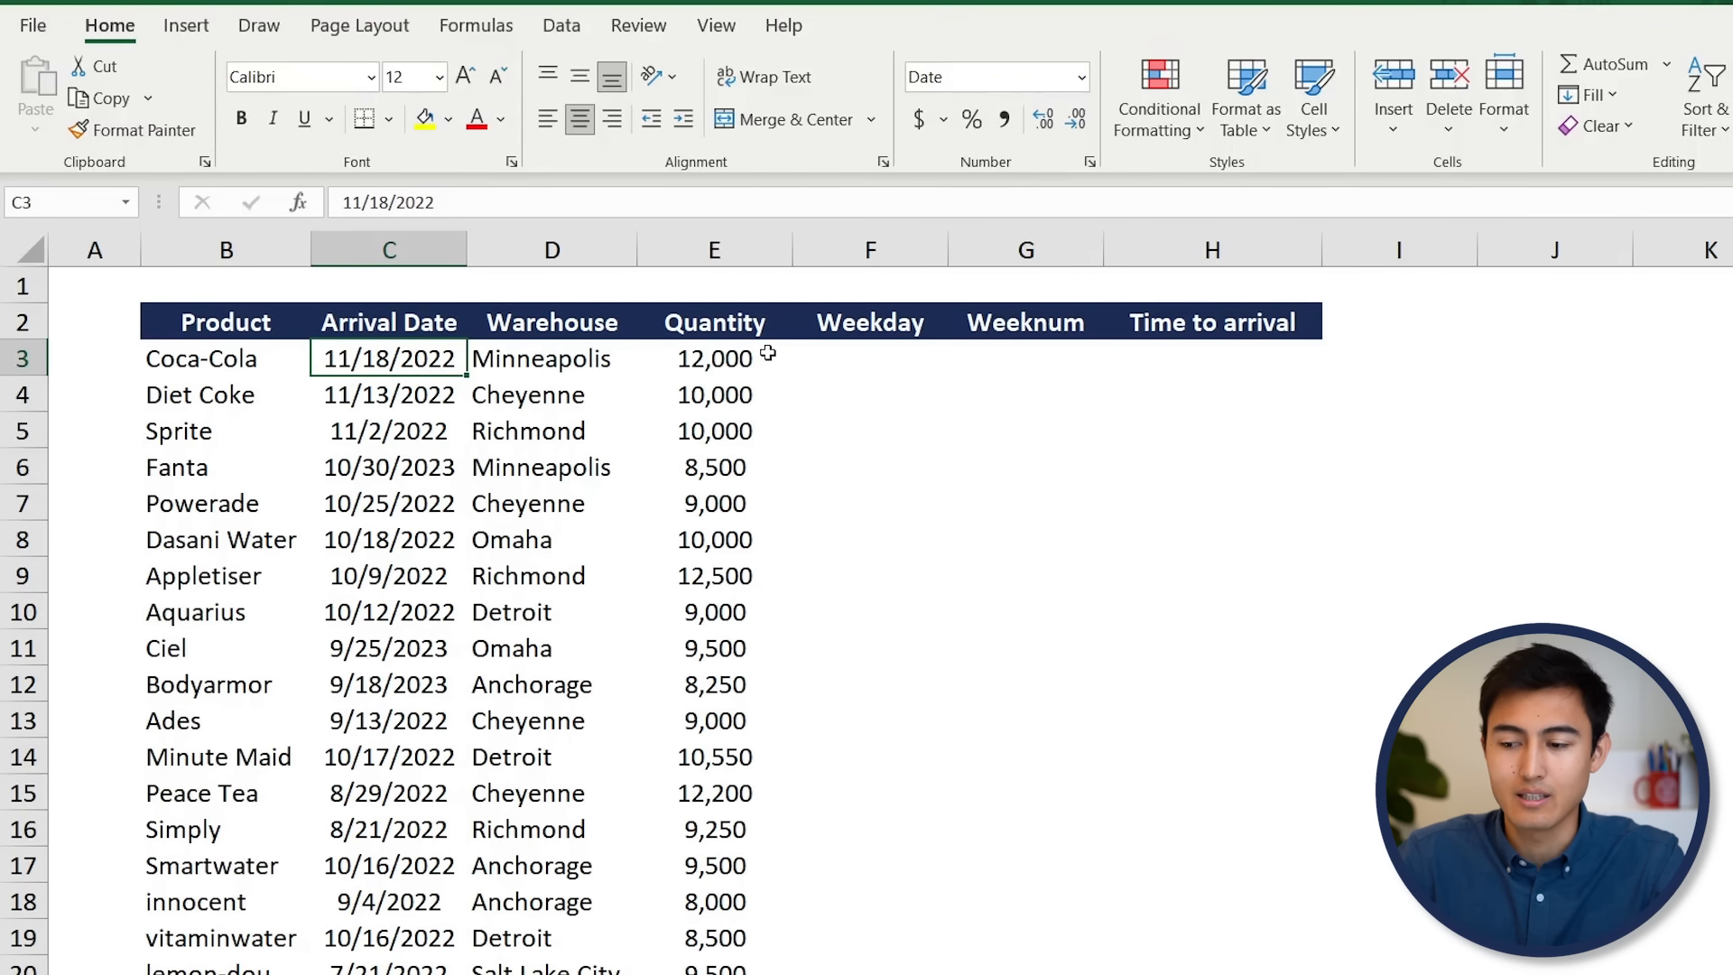
click(862, 357)
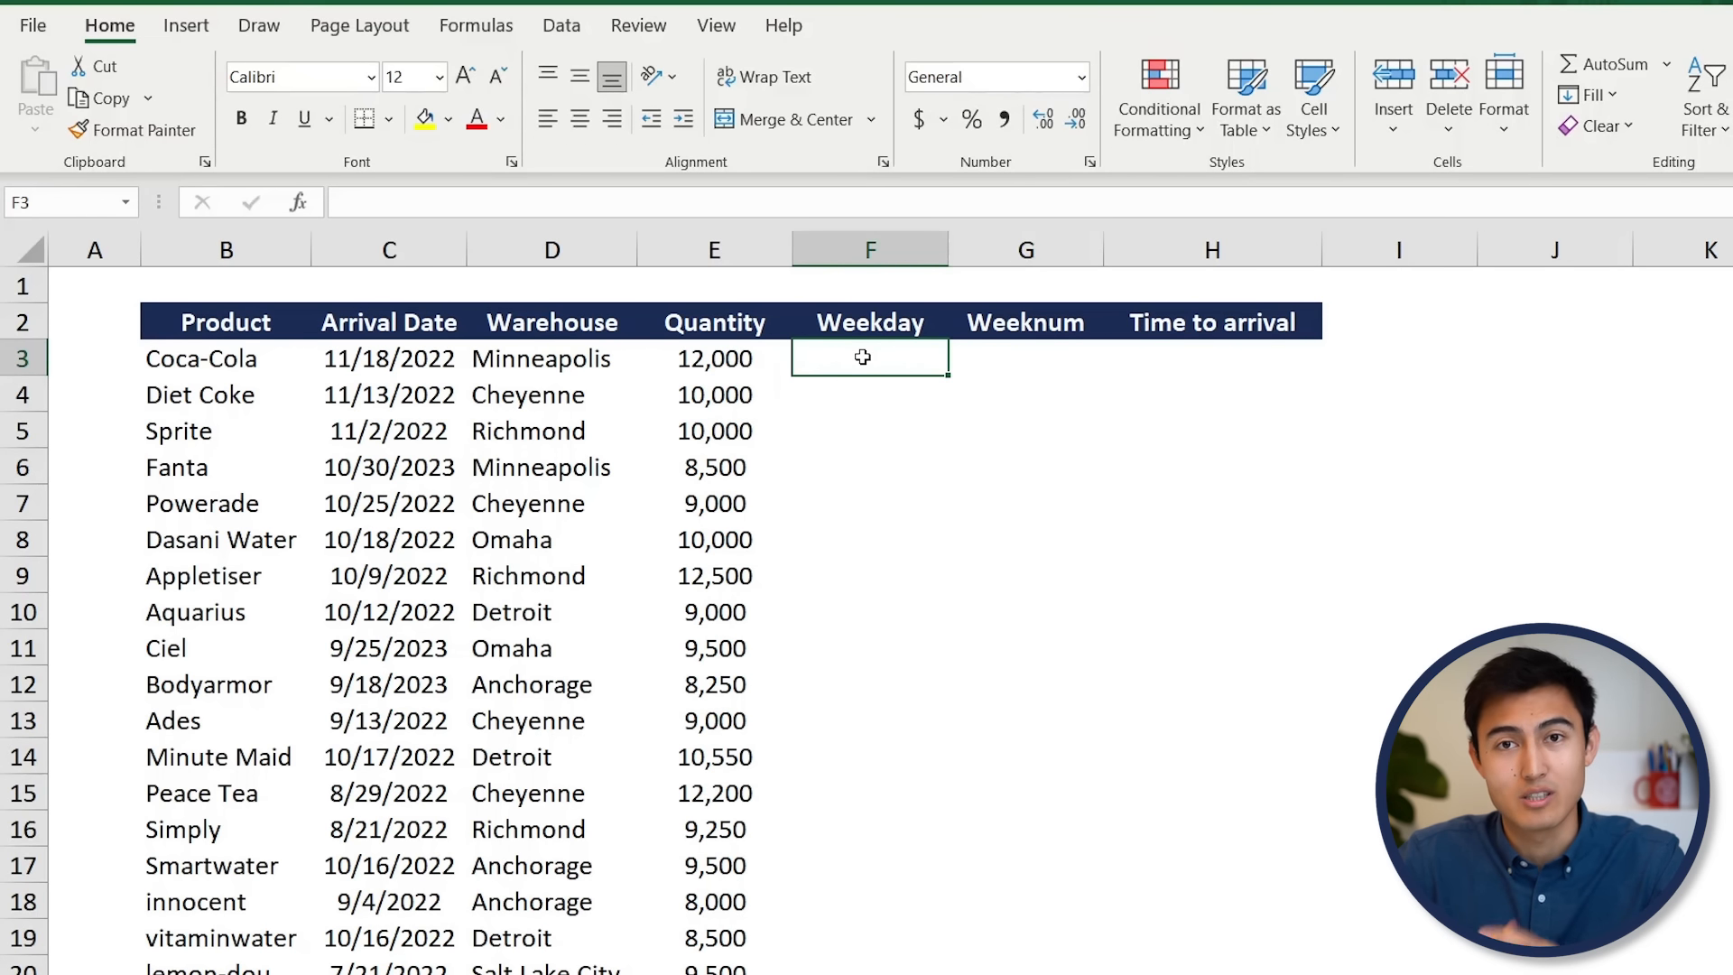
click(376, 379)
click(396, 470)
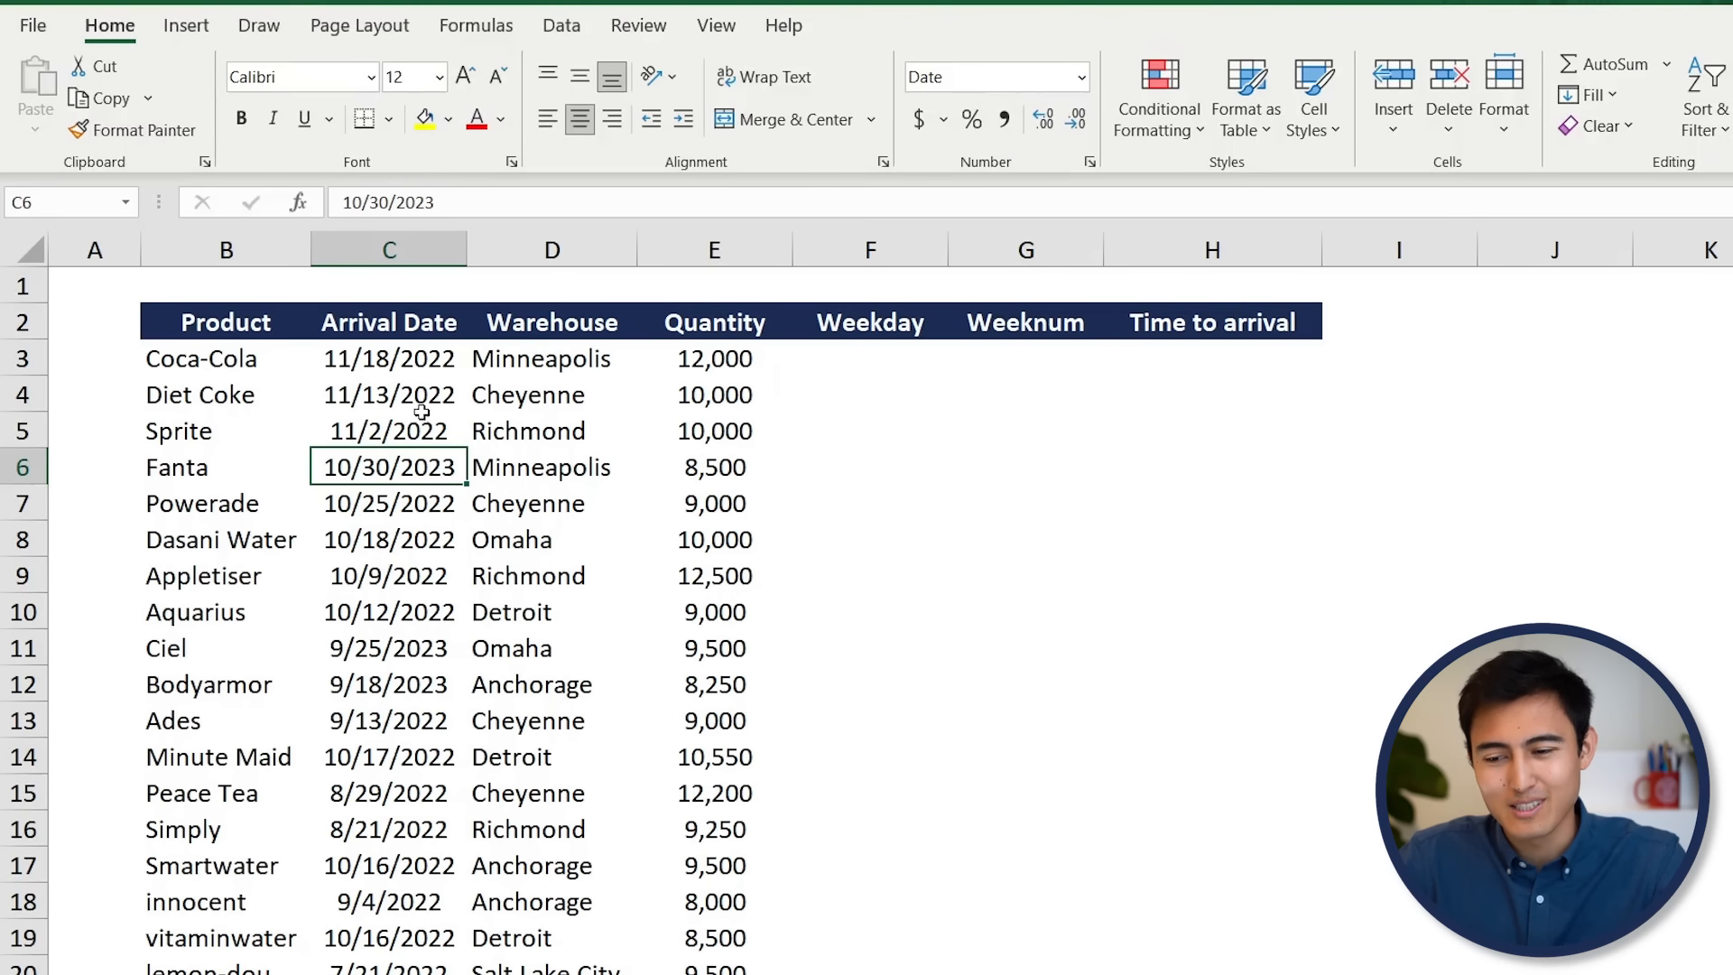
Enter =WEEKDAY(C3,2) in F3 to number the first arrival date's weekday from Monday as 1 through Sunday as 7.
click(843, 370)
text(=)
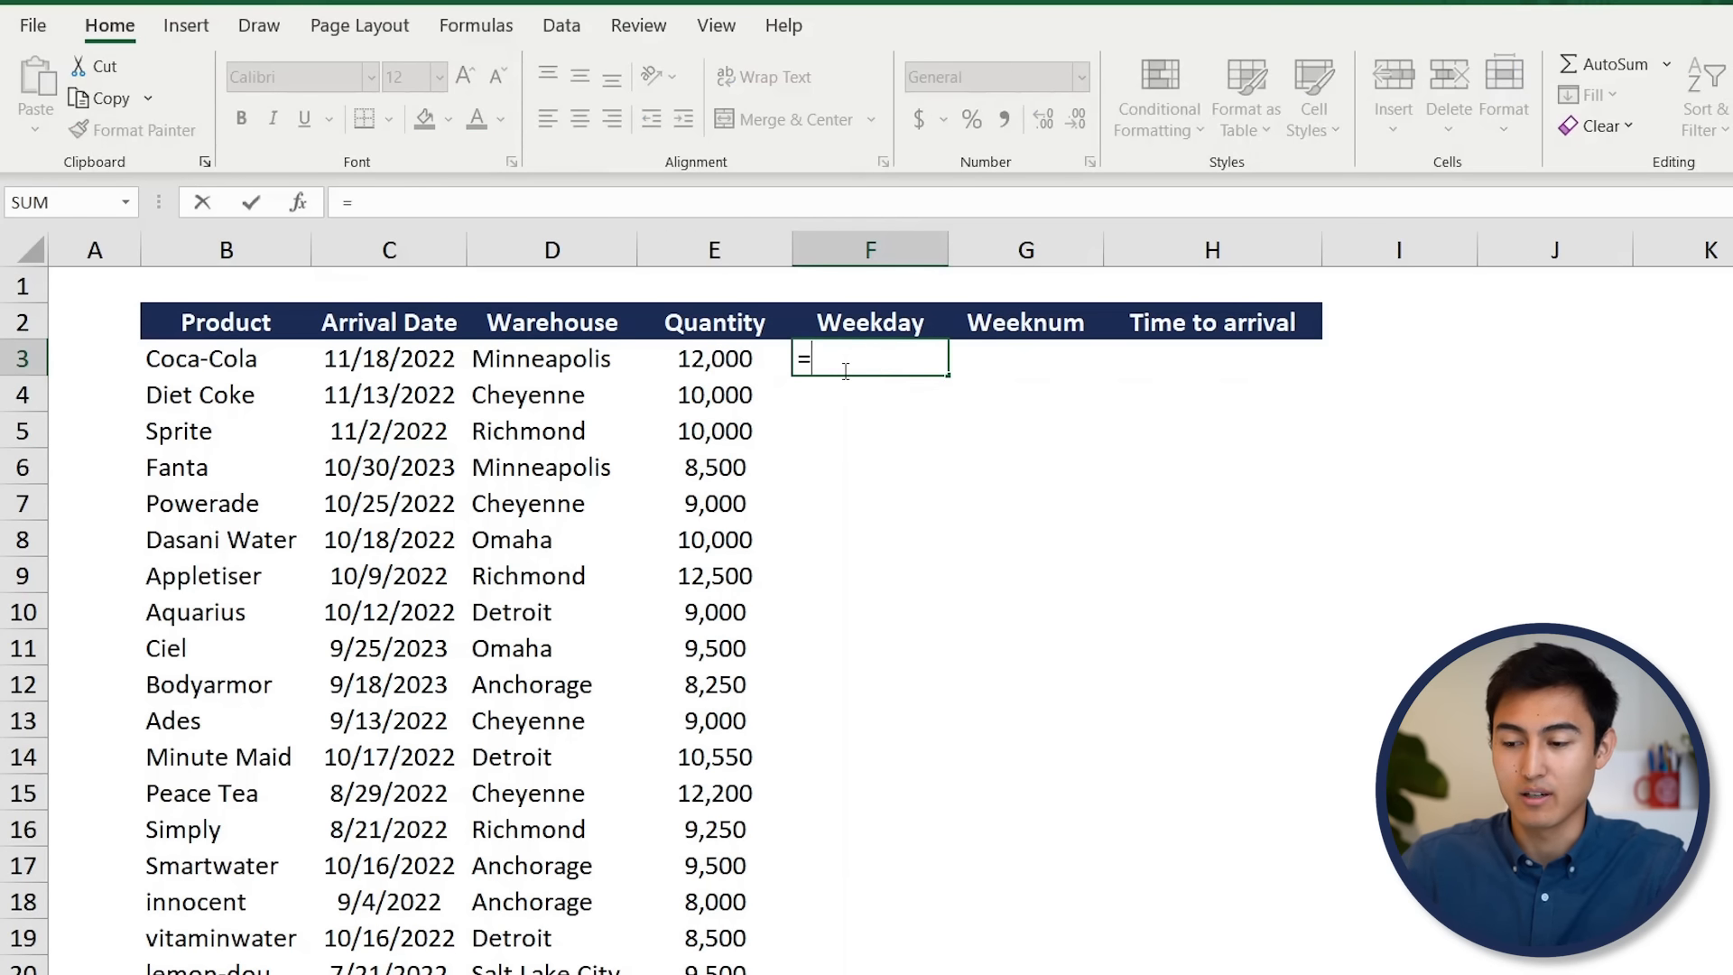
text(week)
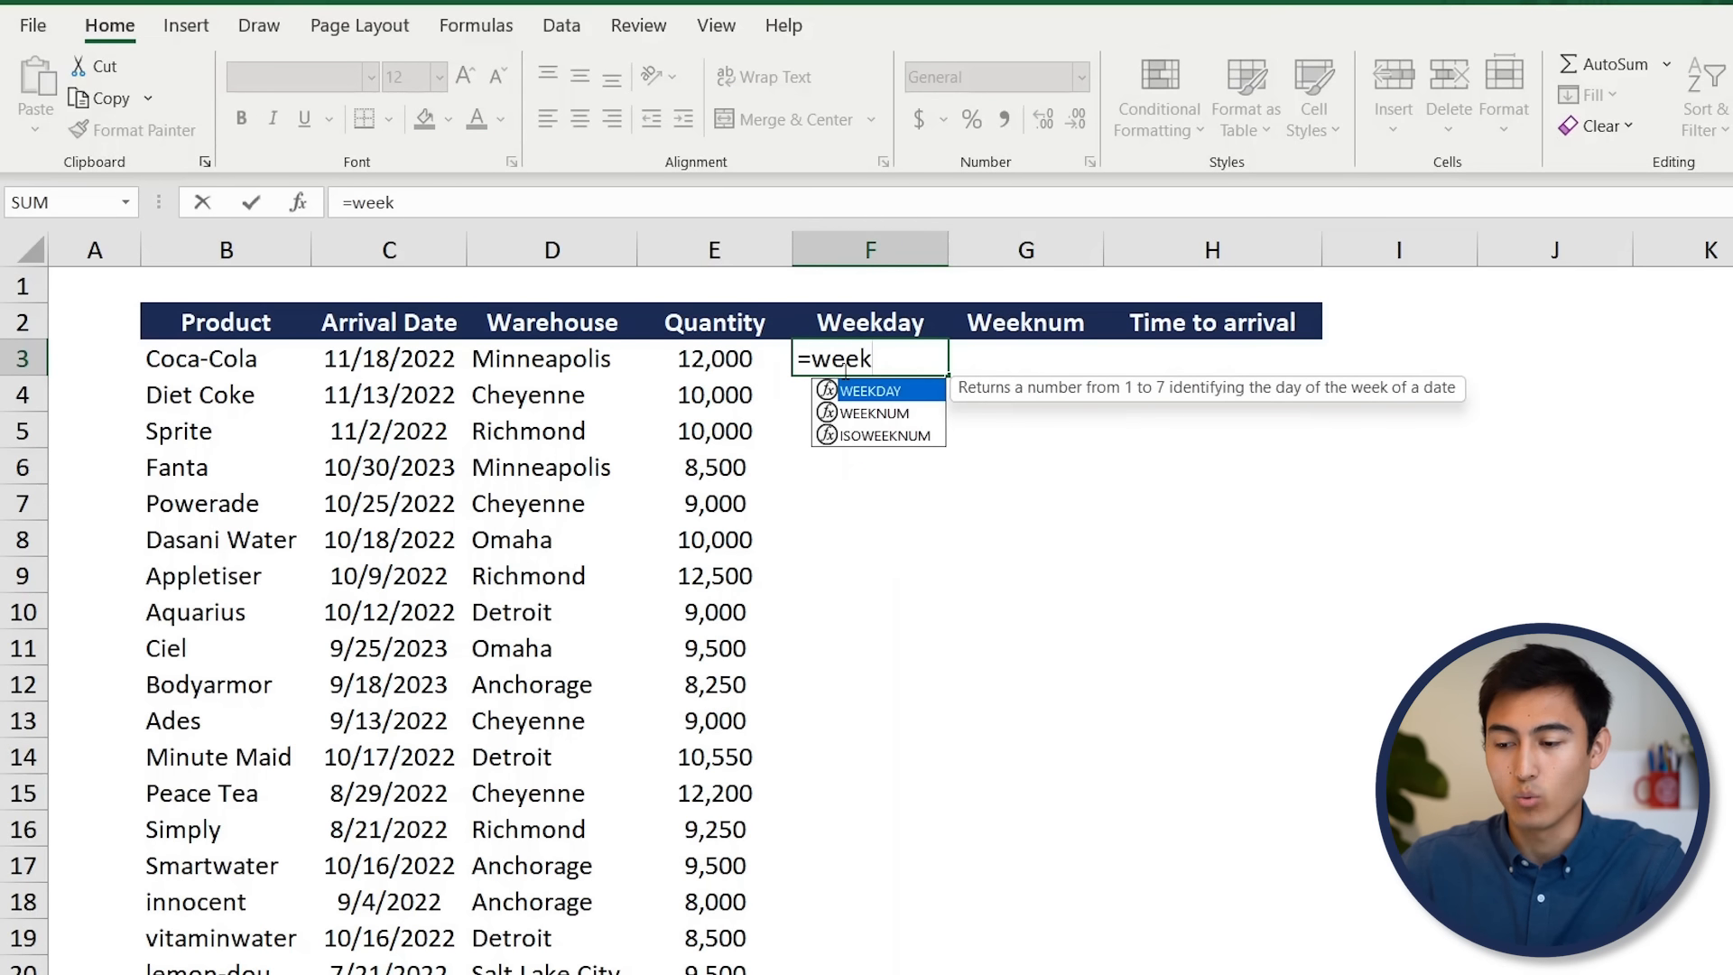
key(Tab)
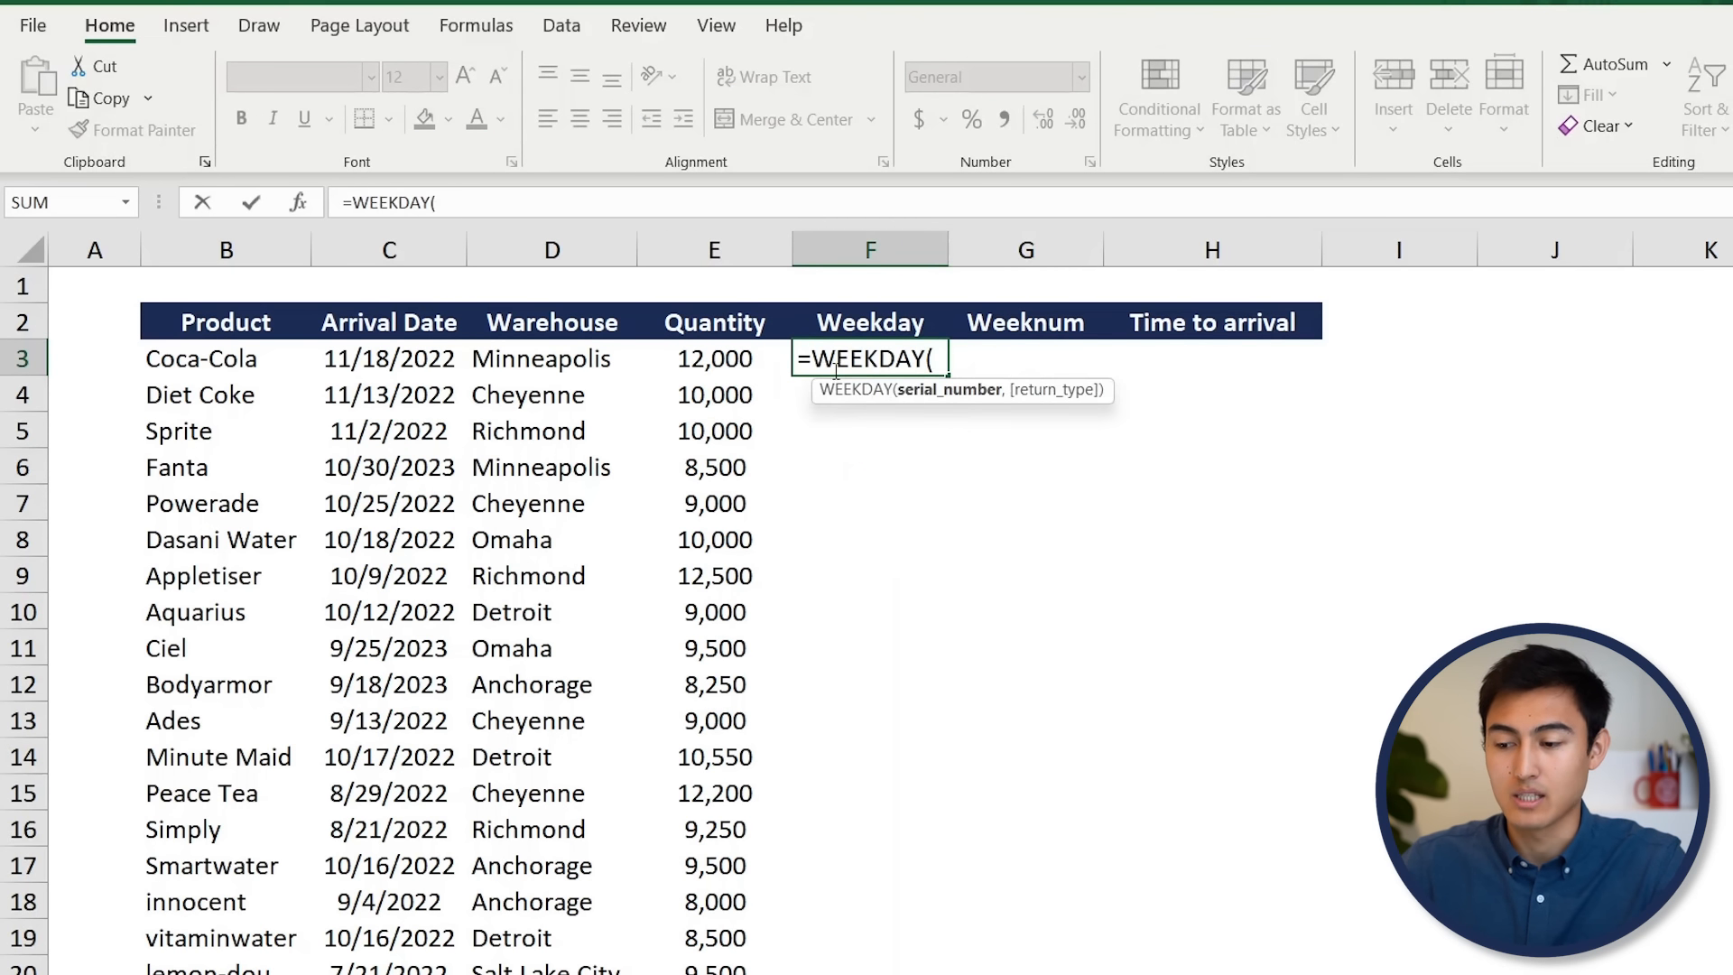
click(394, 359)
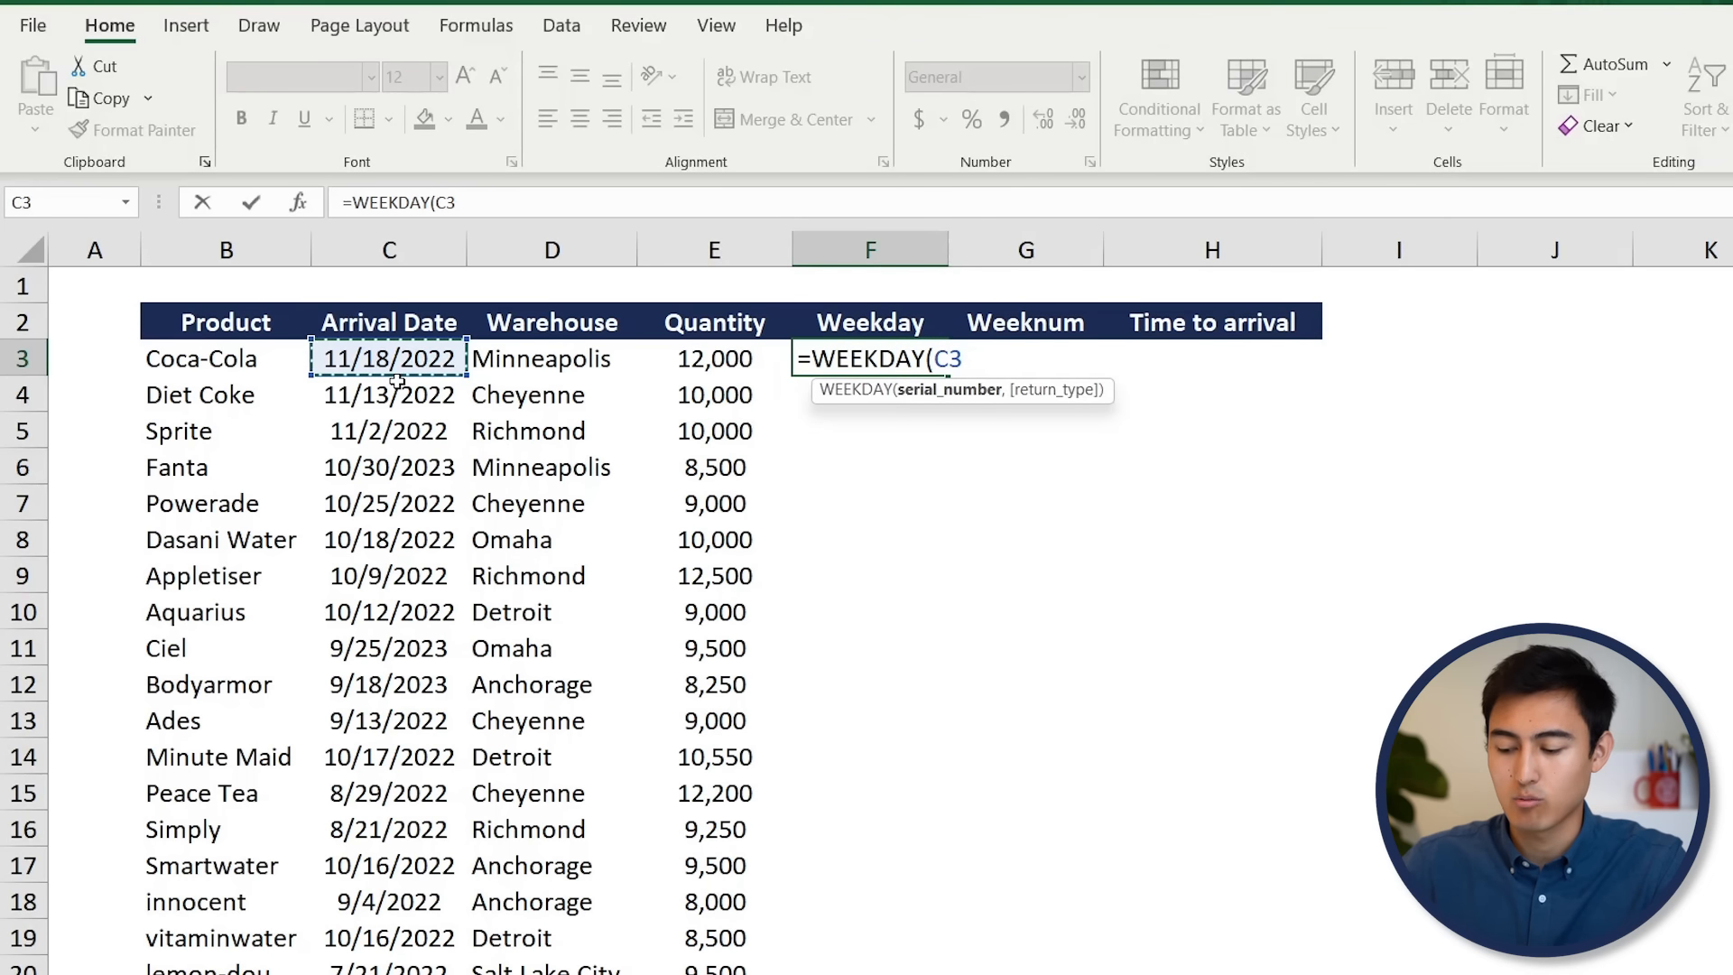
text(,)
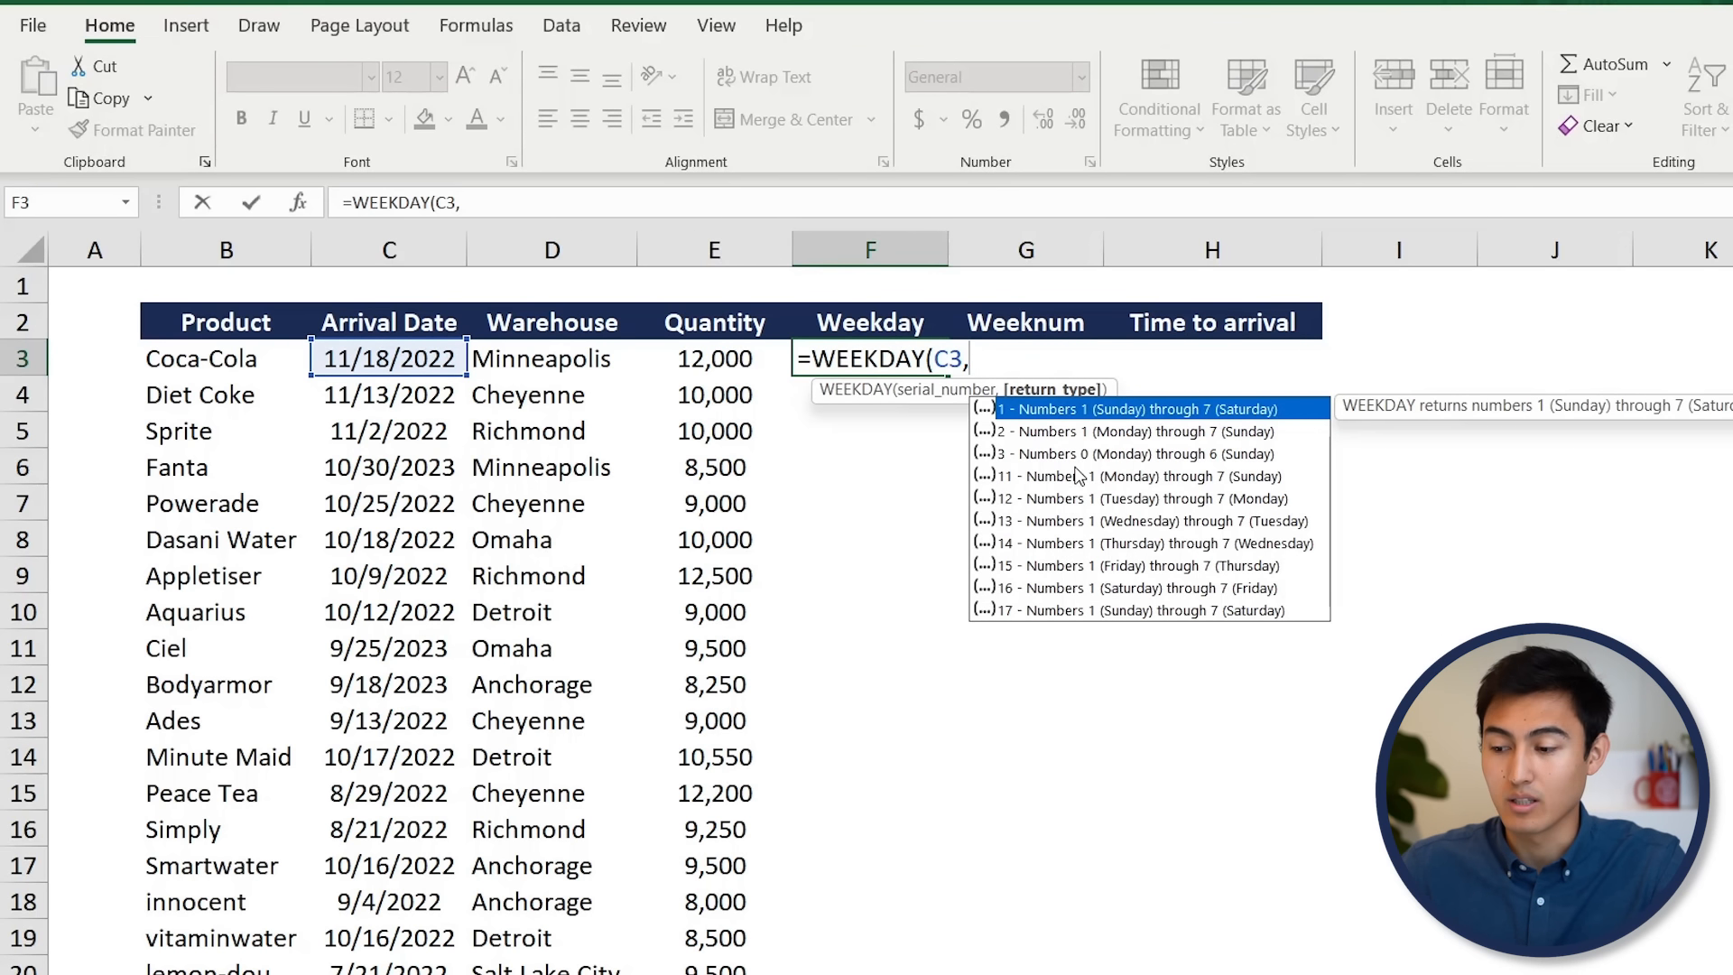
key(Down)
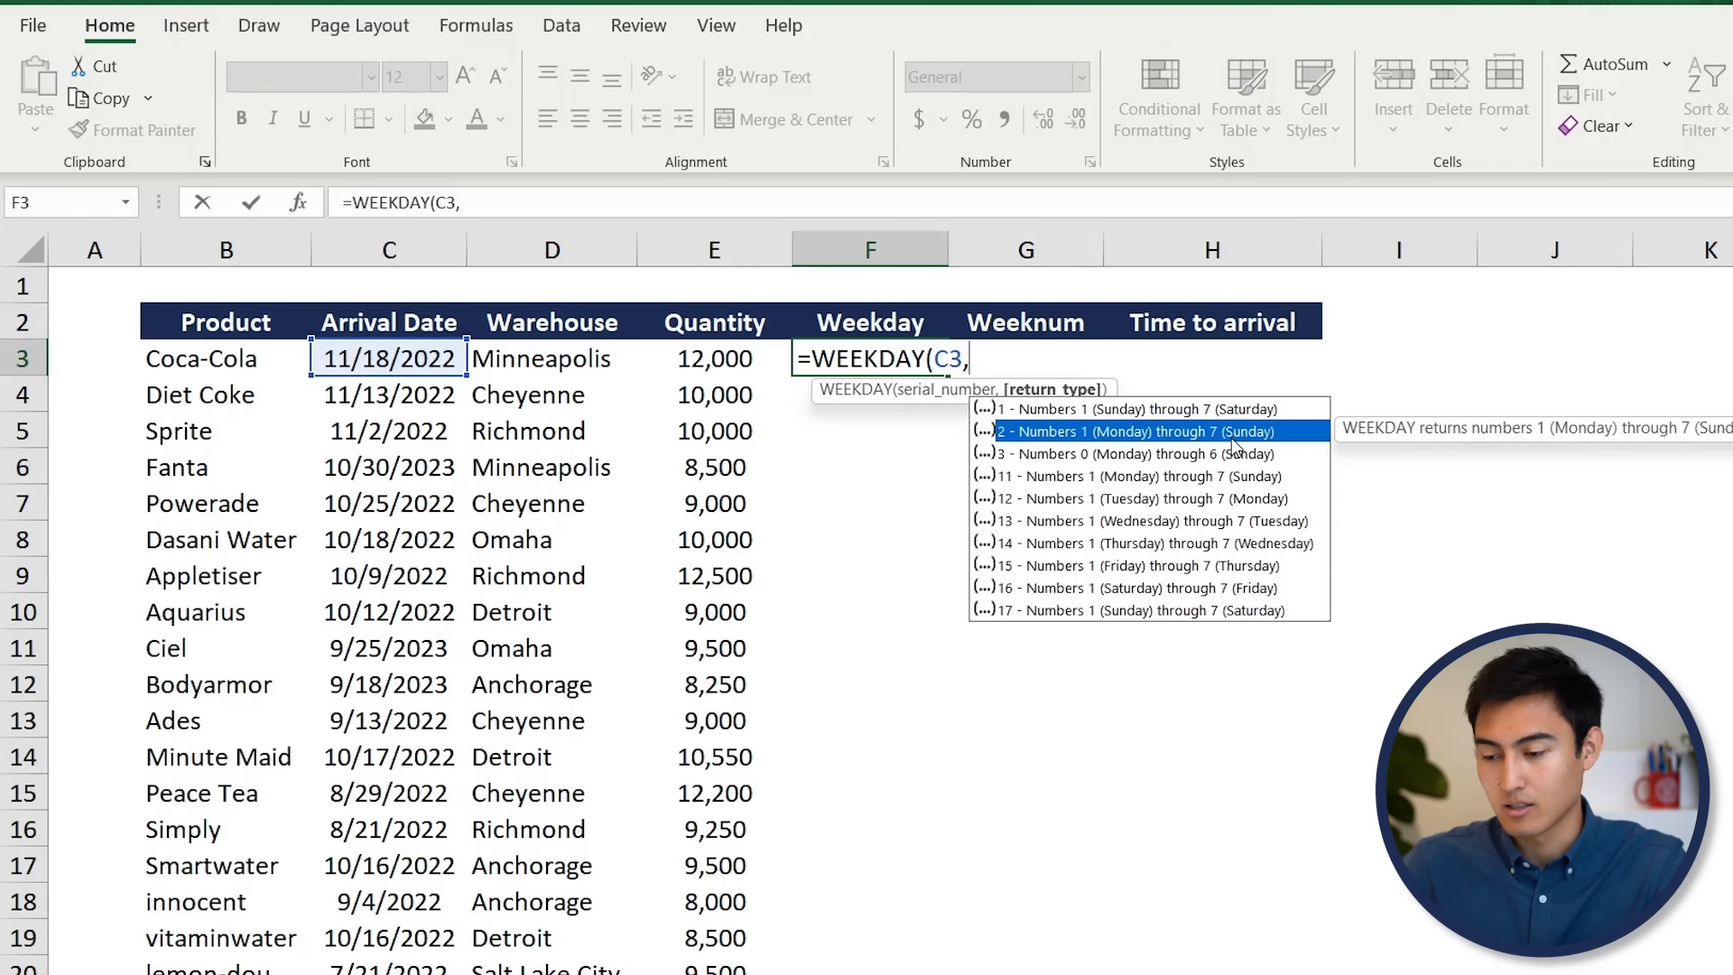
text(2))
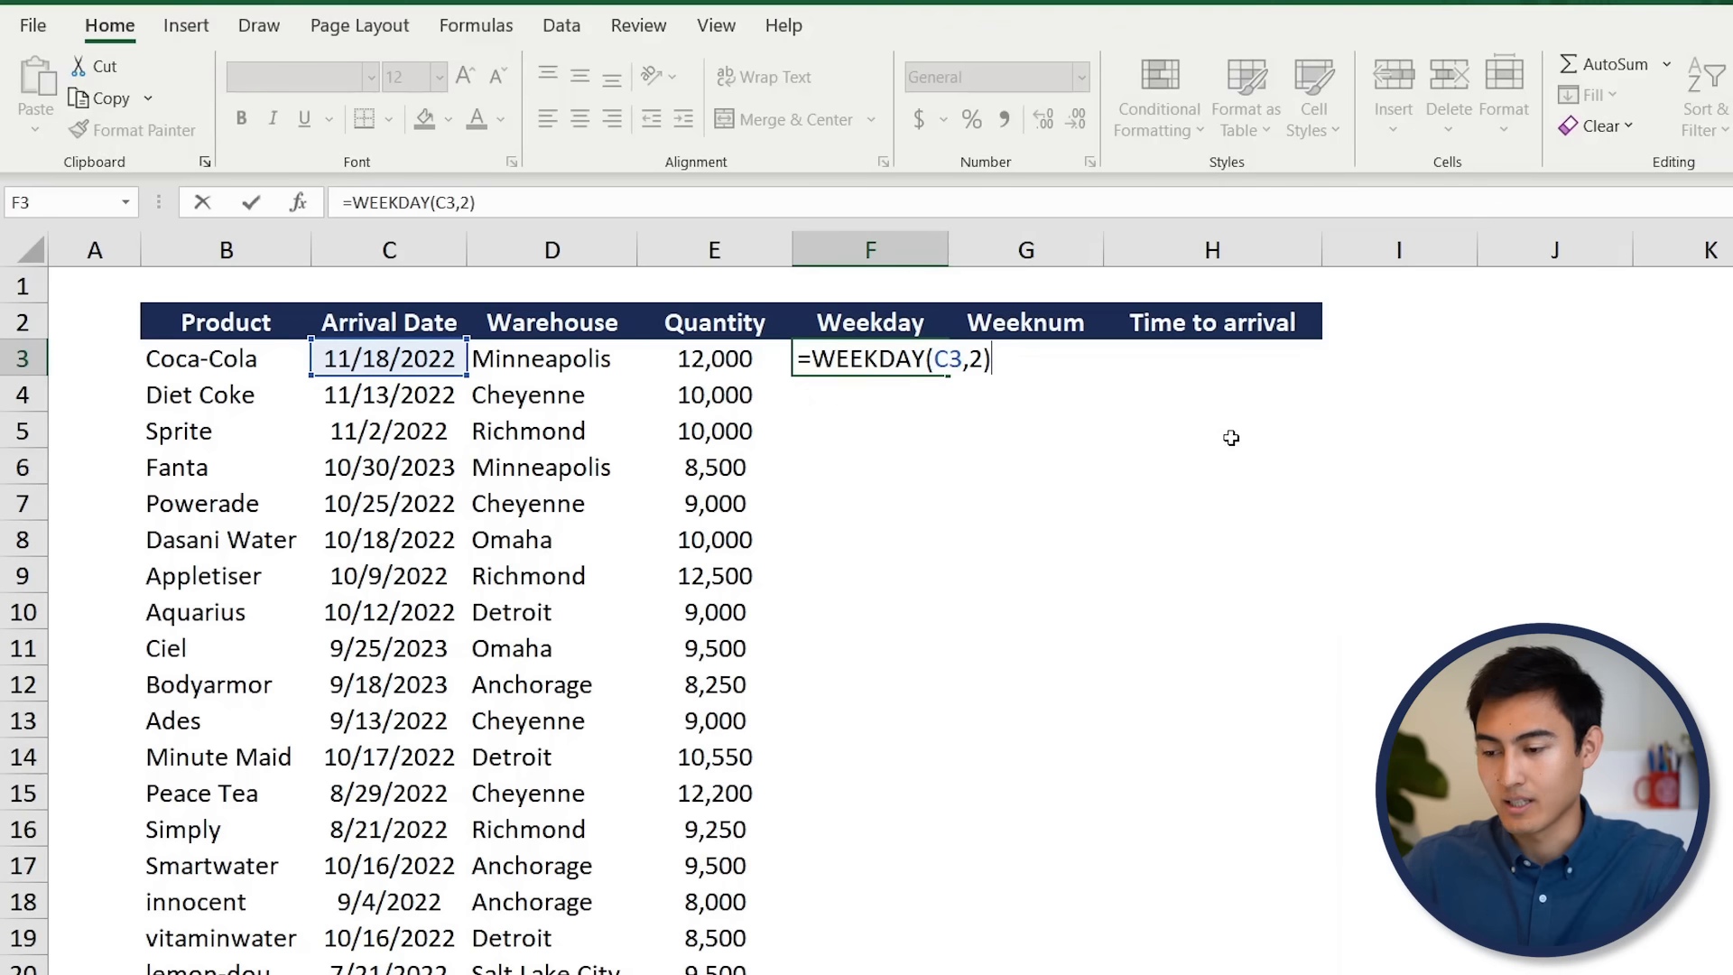
key(Return)
Fill the WEEKDAY formula from F3 down the Weekday column for all products.
key(Left)
key(Up)
key(Right)
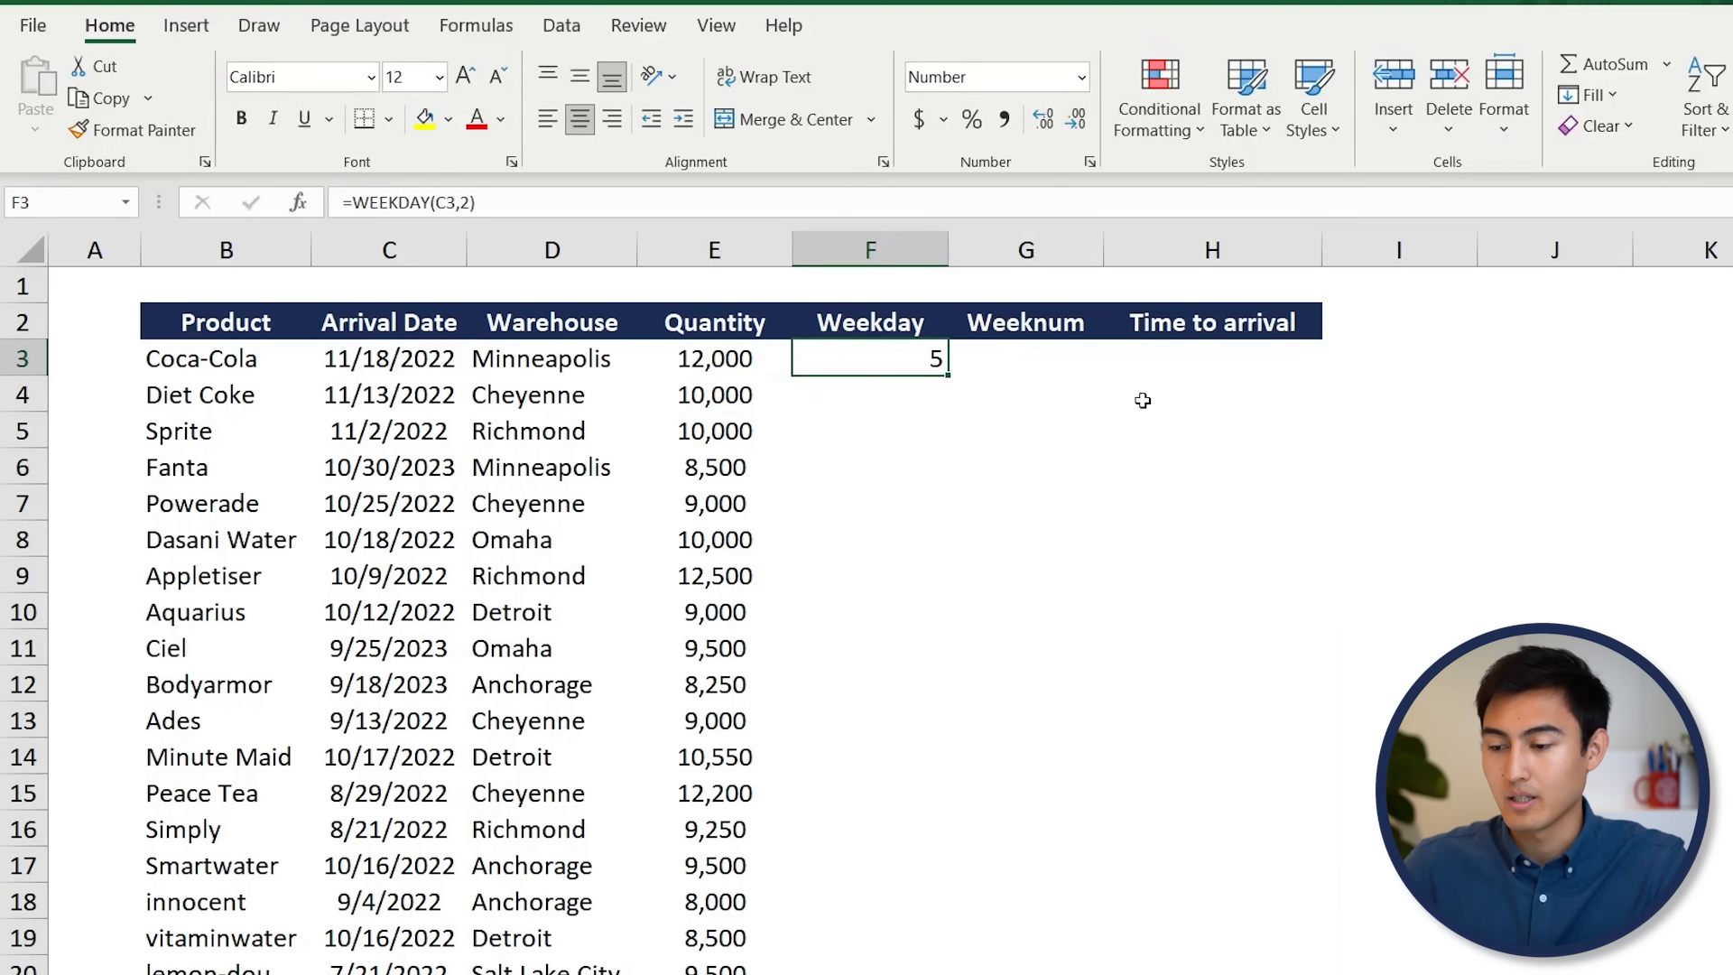
double_click(947, 376)
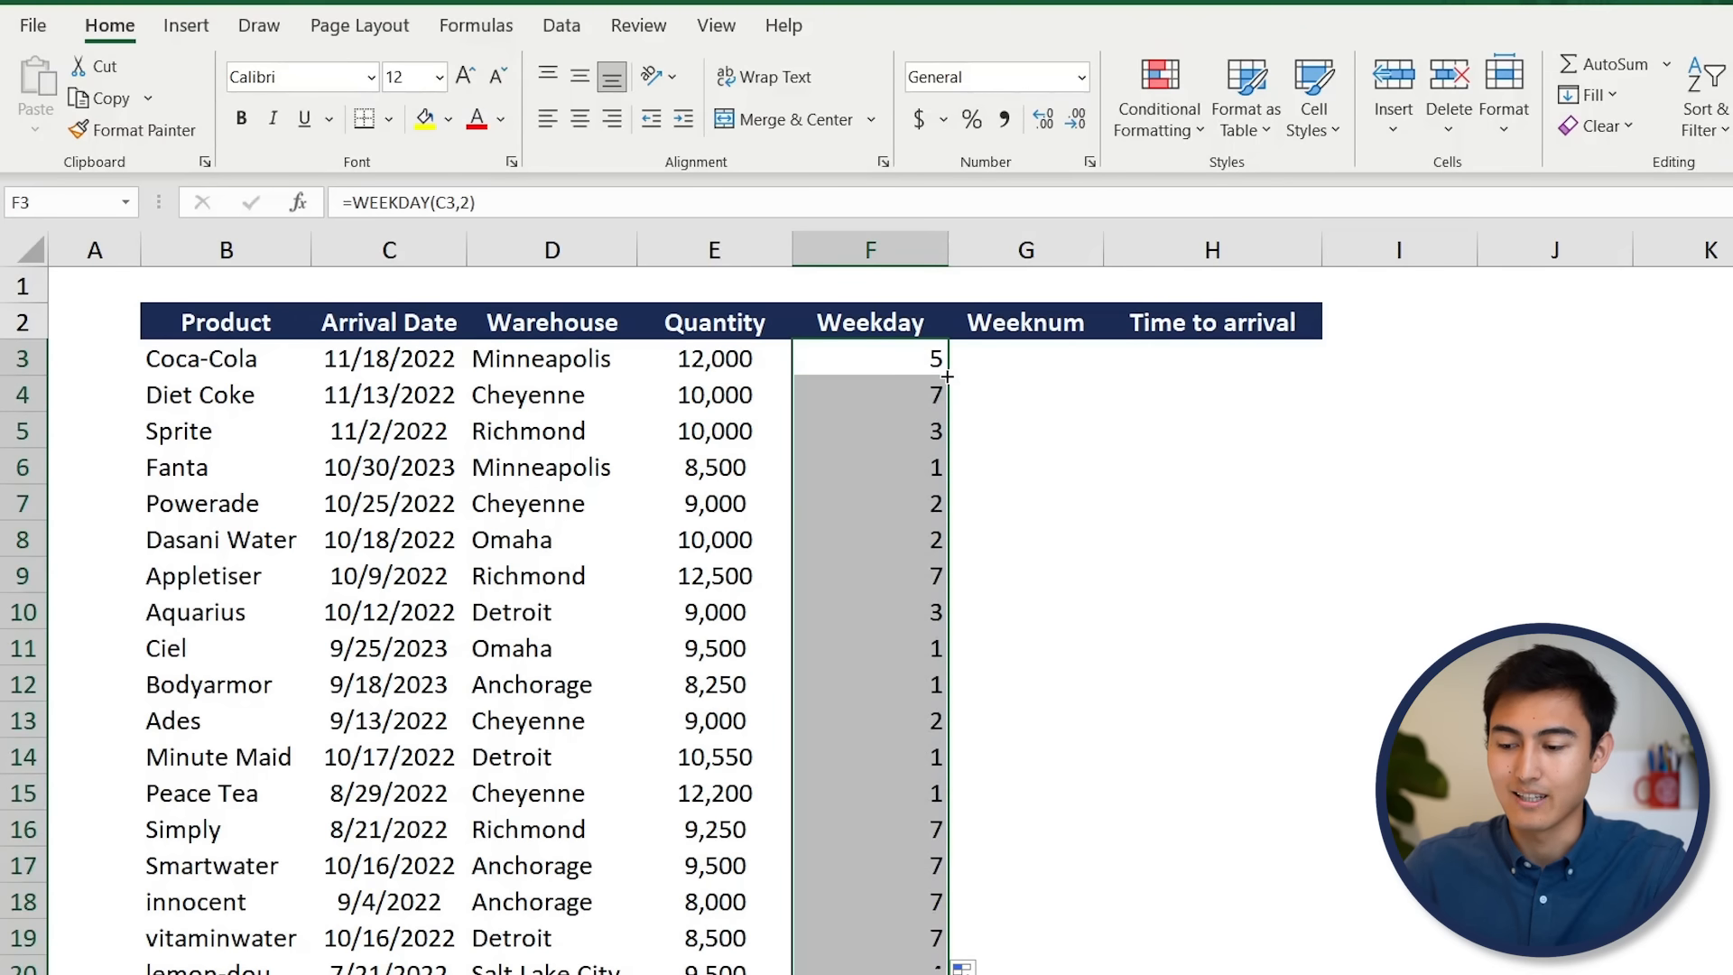
click(872, 394)
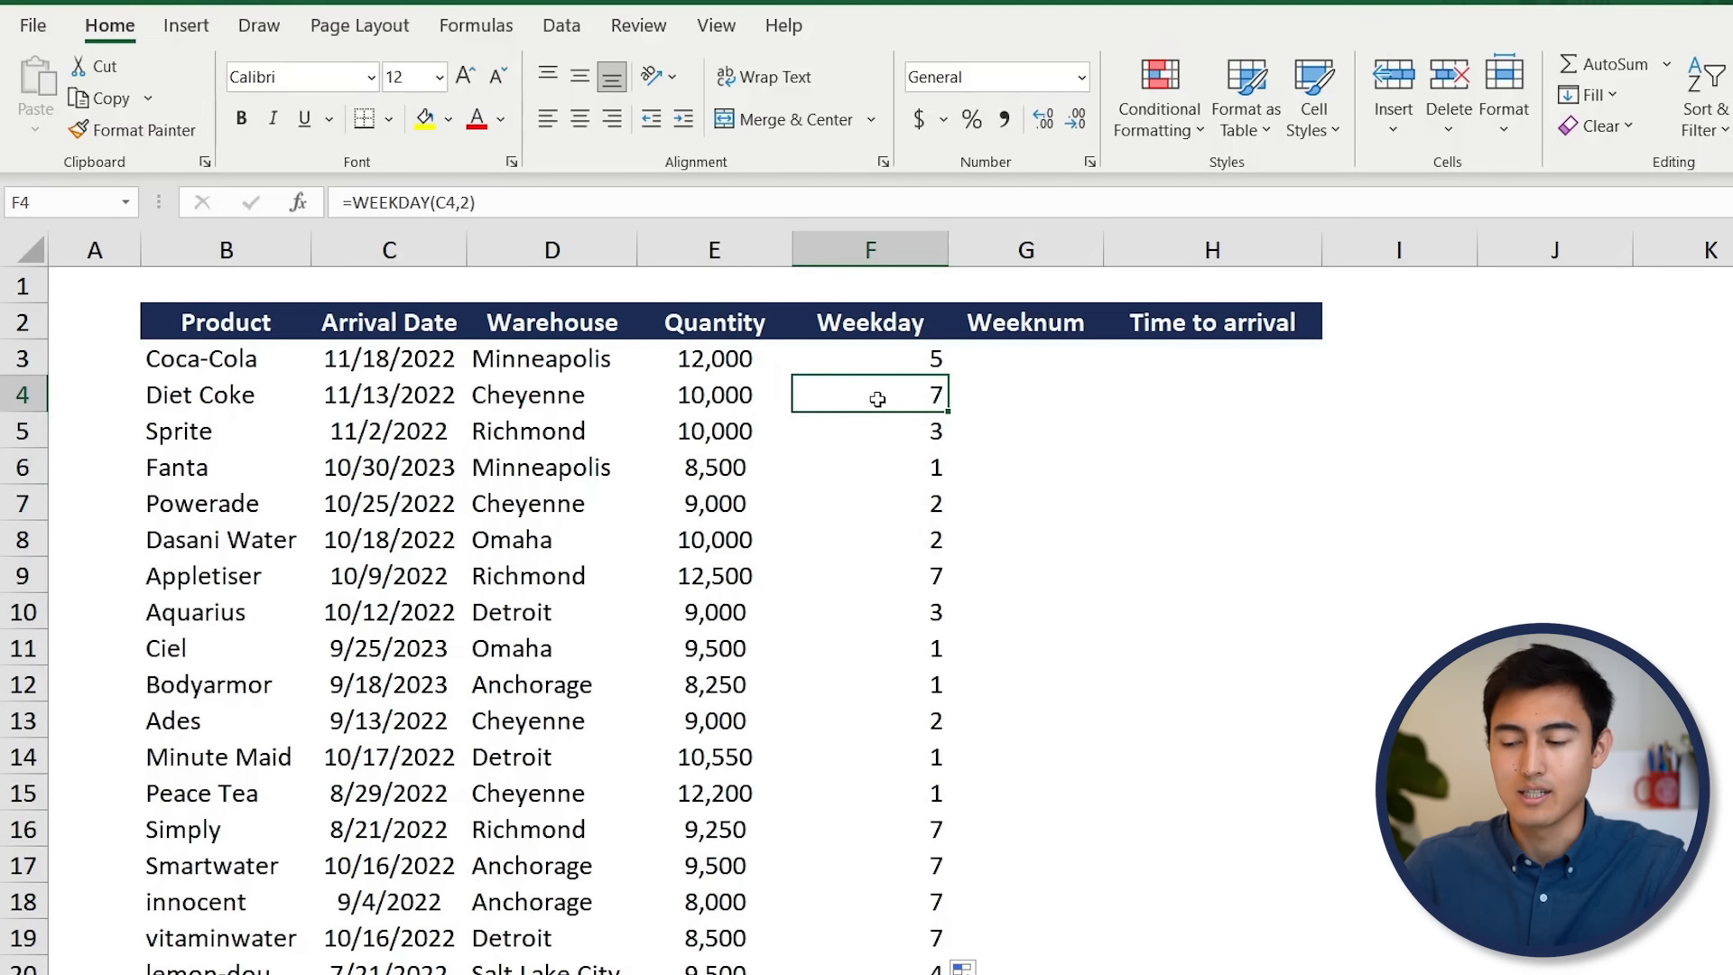
key(shift+space)
click(877, 399)
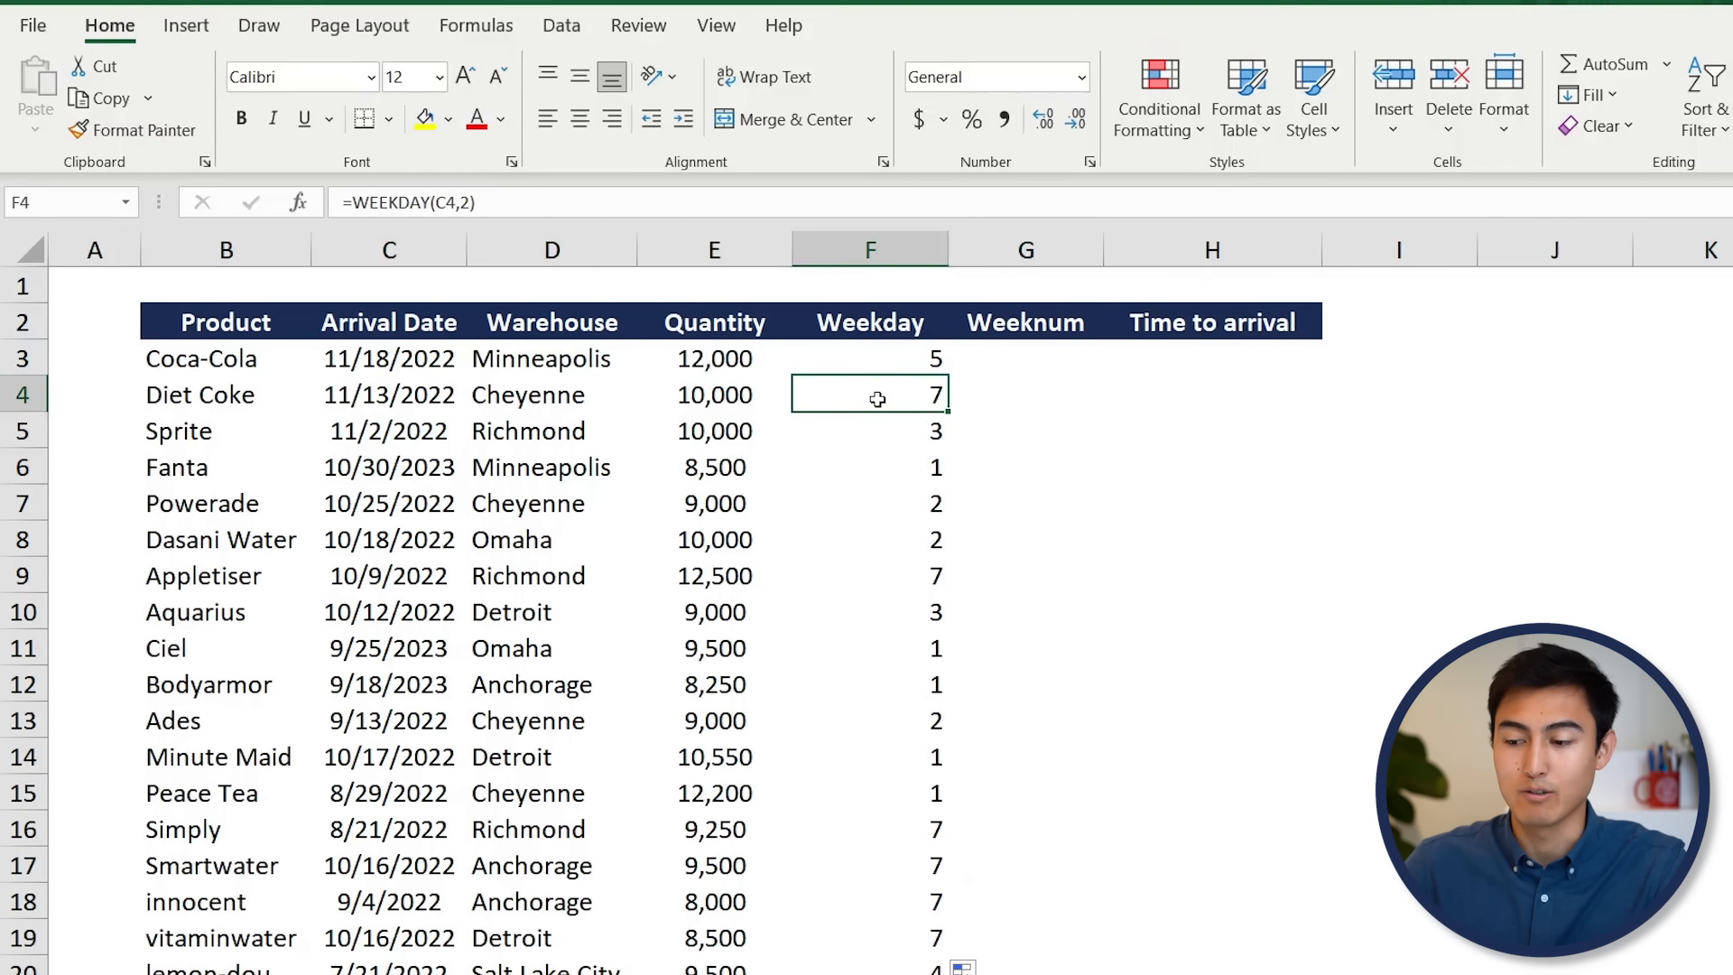
Enter =WEEKNUM(C3,2) in G3 to get the first arrival date's week number with weeks beginning on Monday.
key(Up)
key(Right)
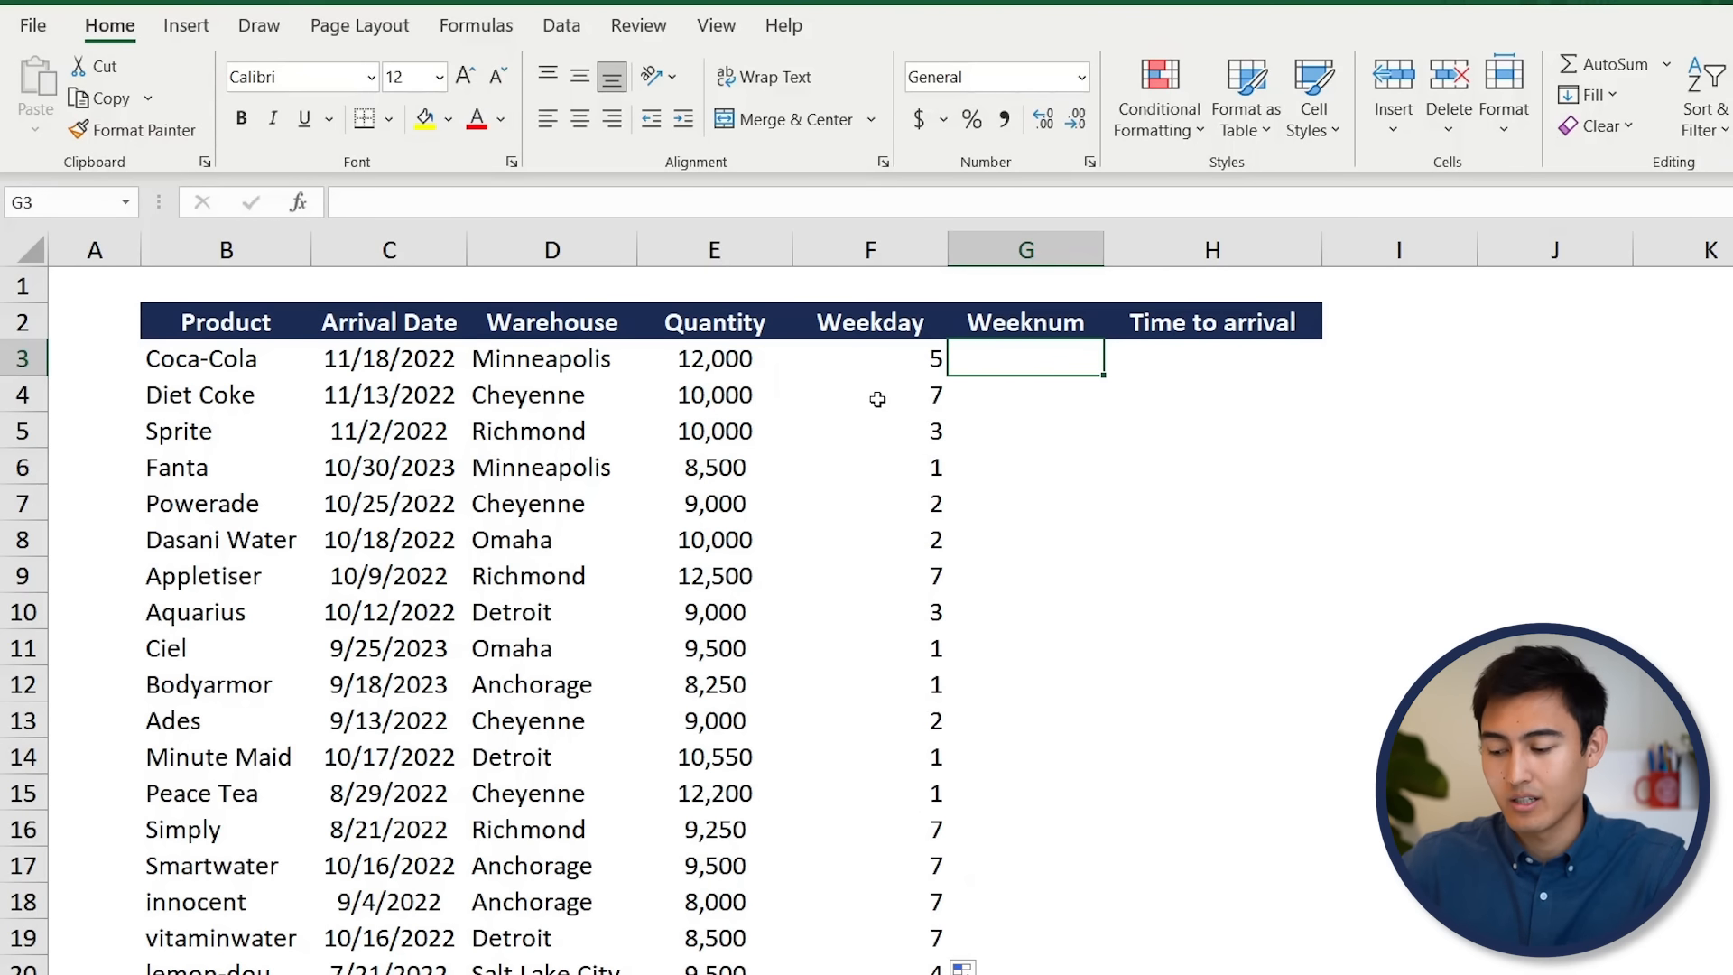
text(=weekn)
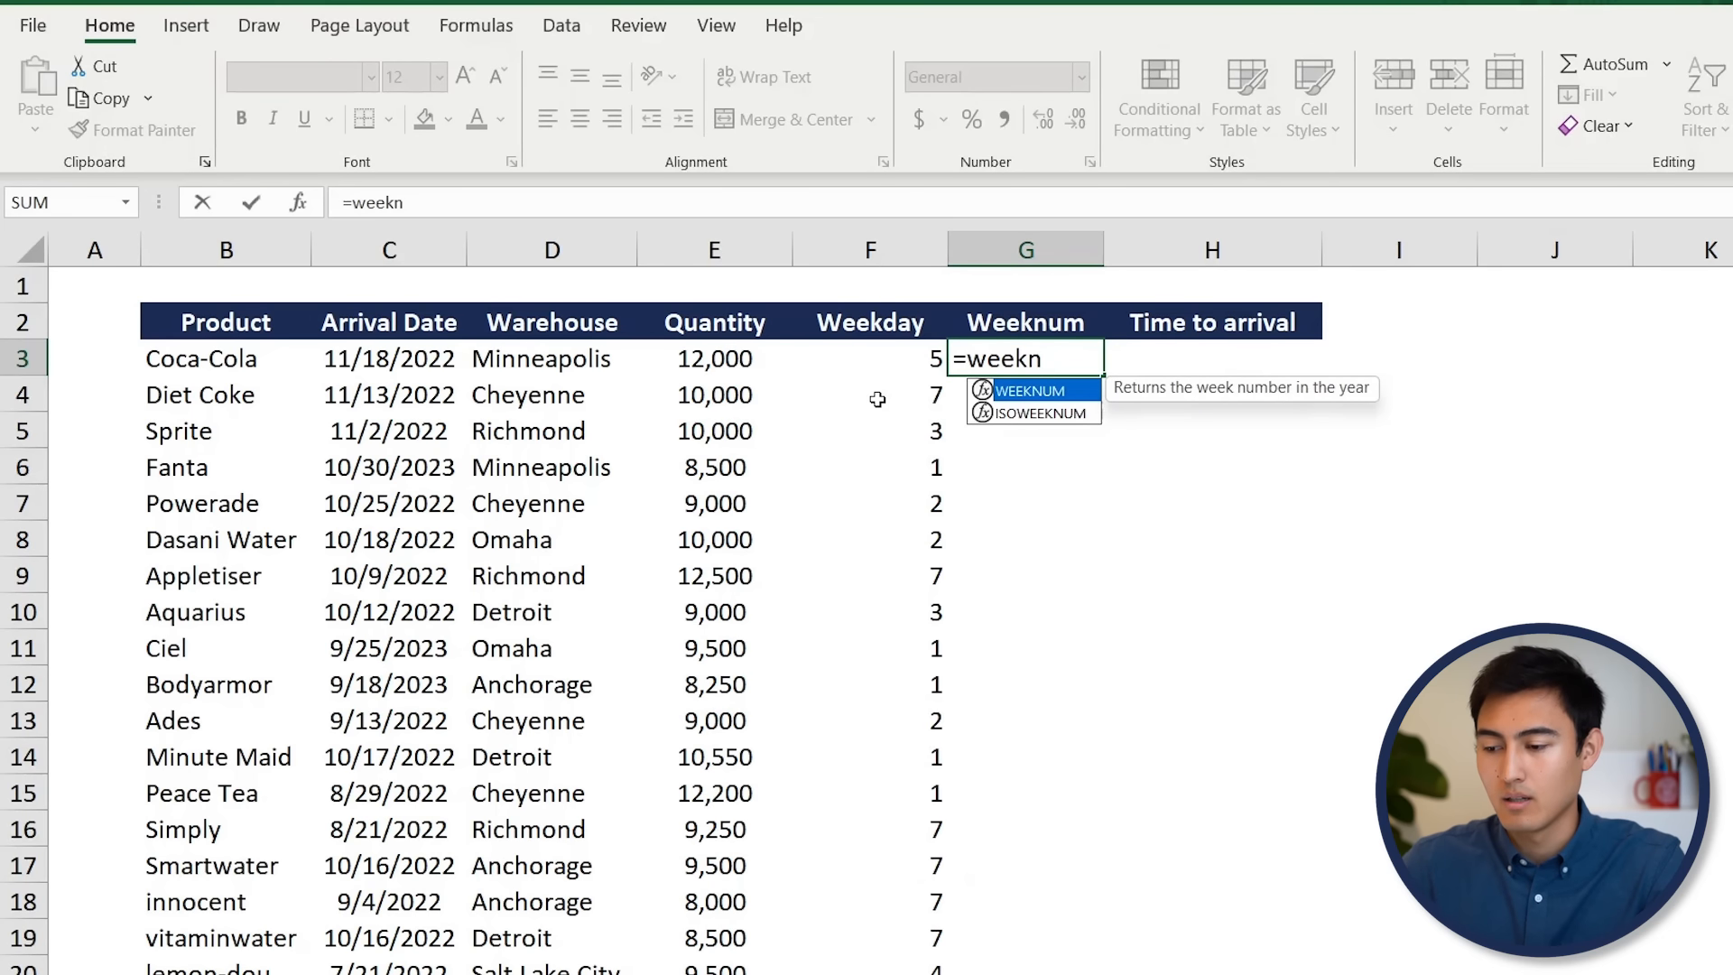
key(Tab)
key(Left)
key(Left)
key(Left)
key(Left)
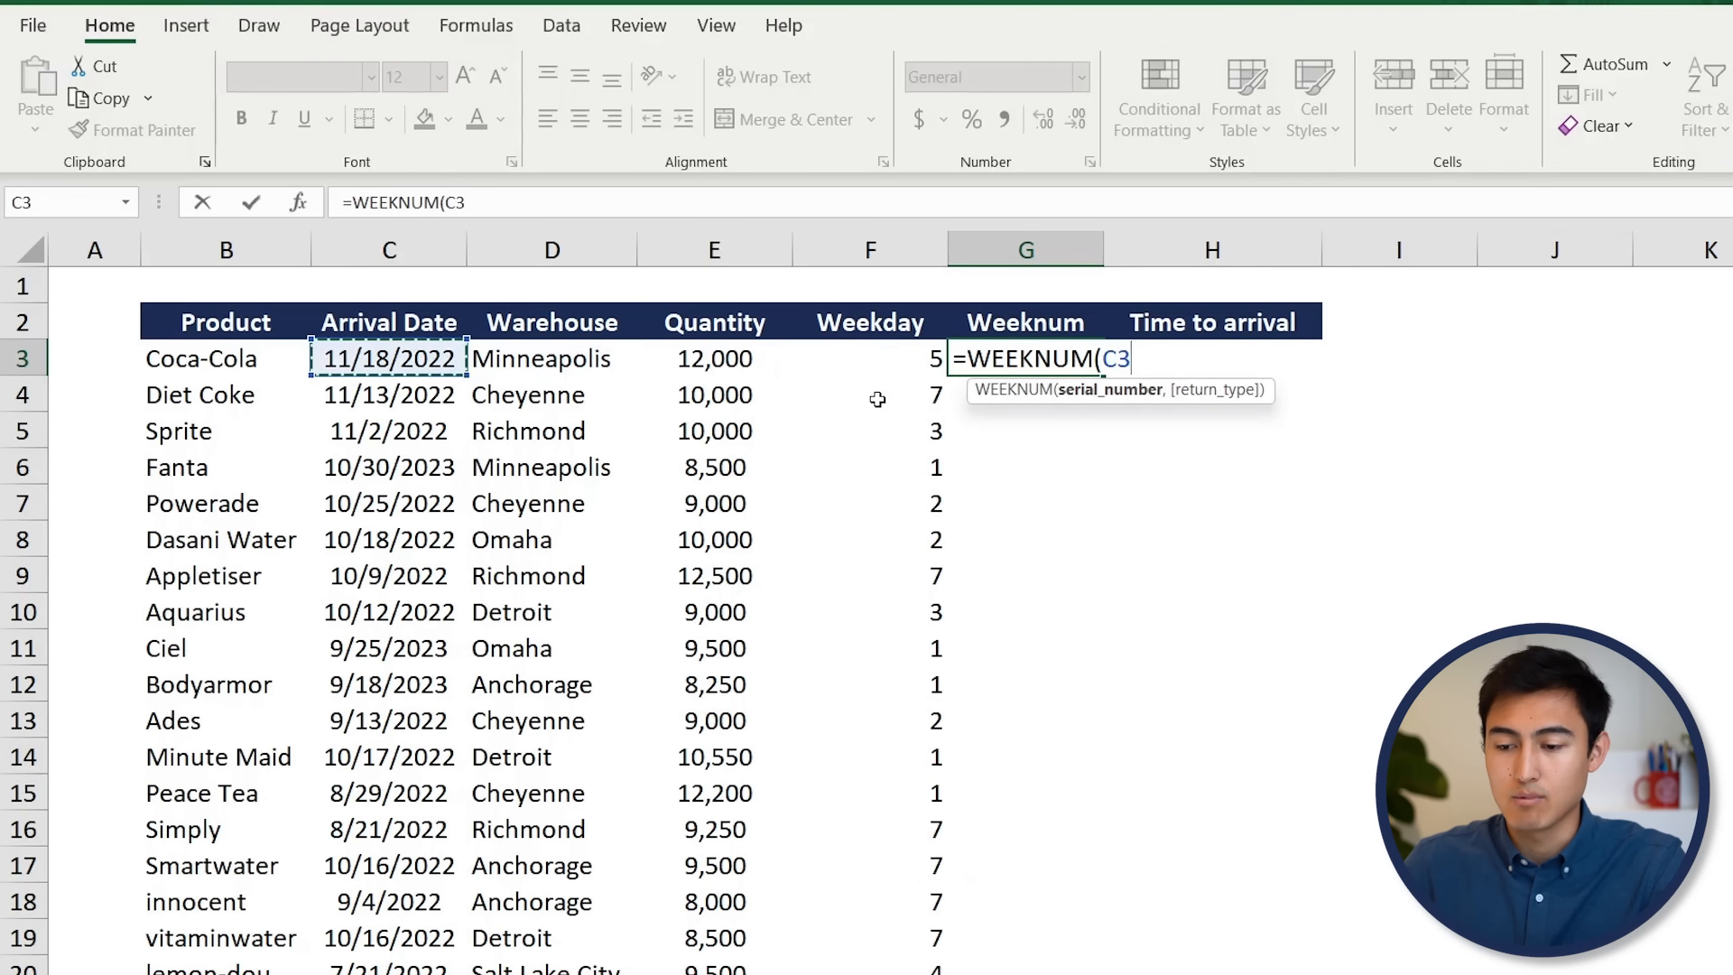
text(,)
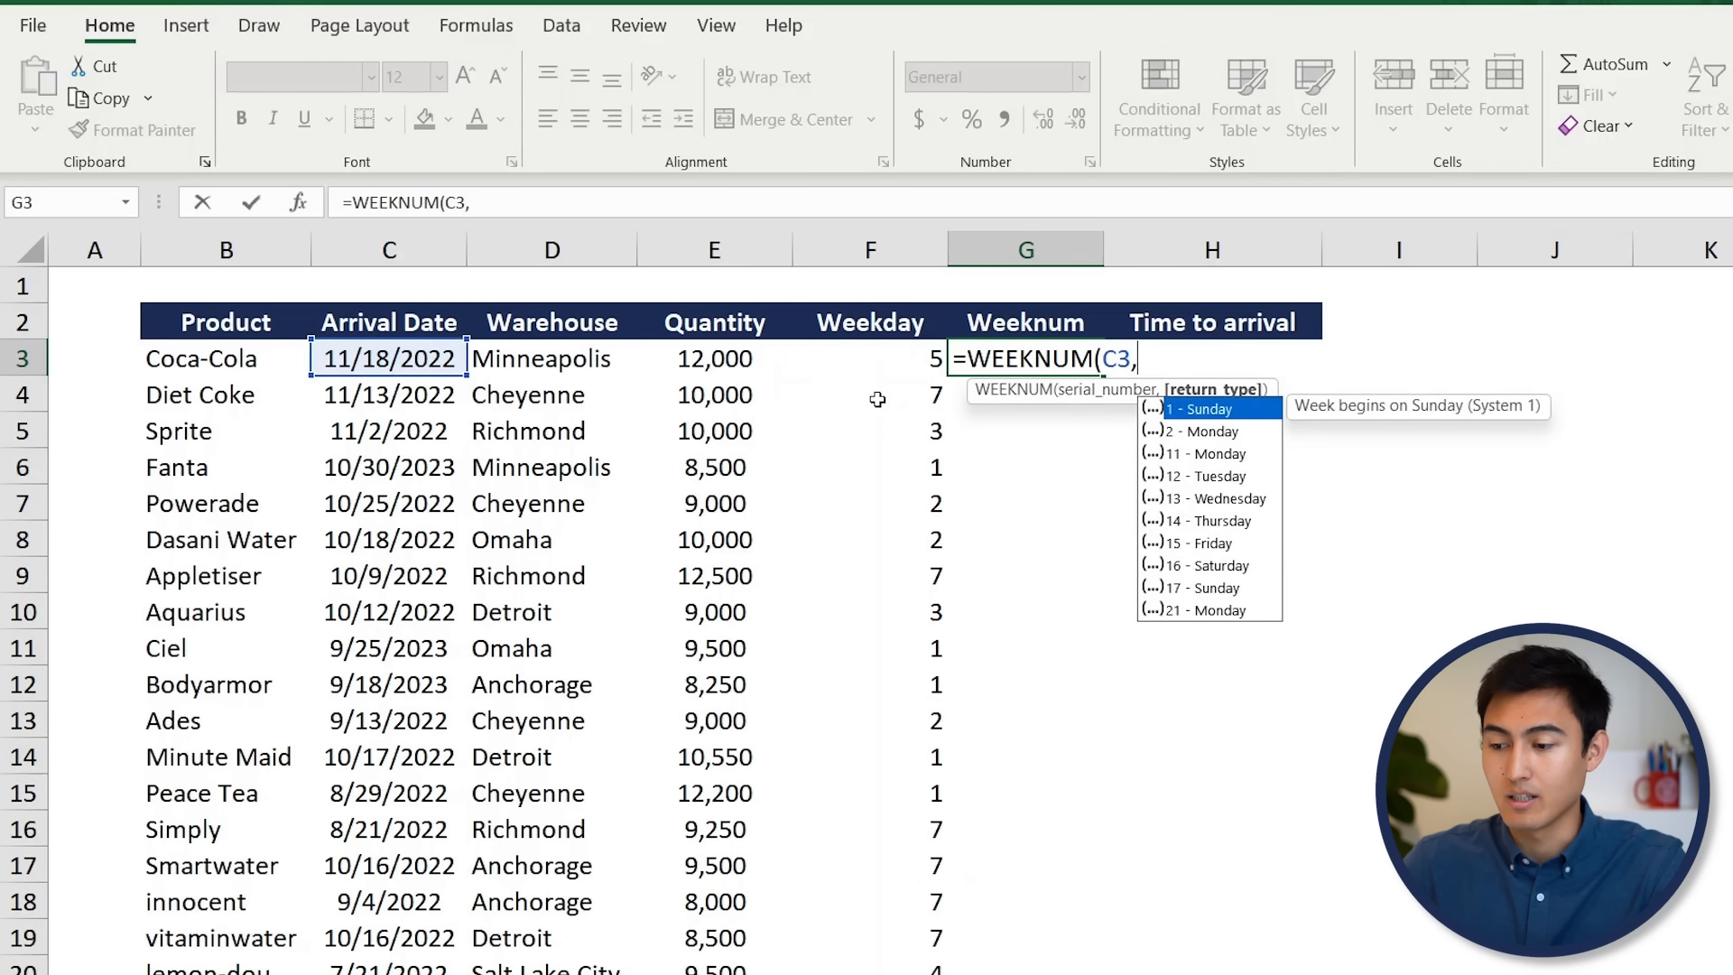
key(Down)
key(Tab)
text())
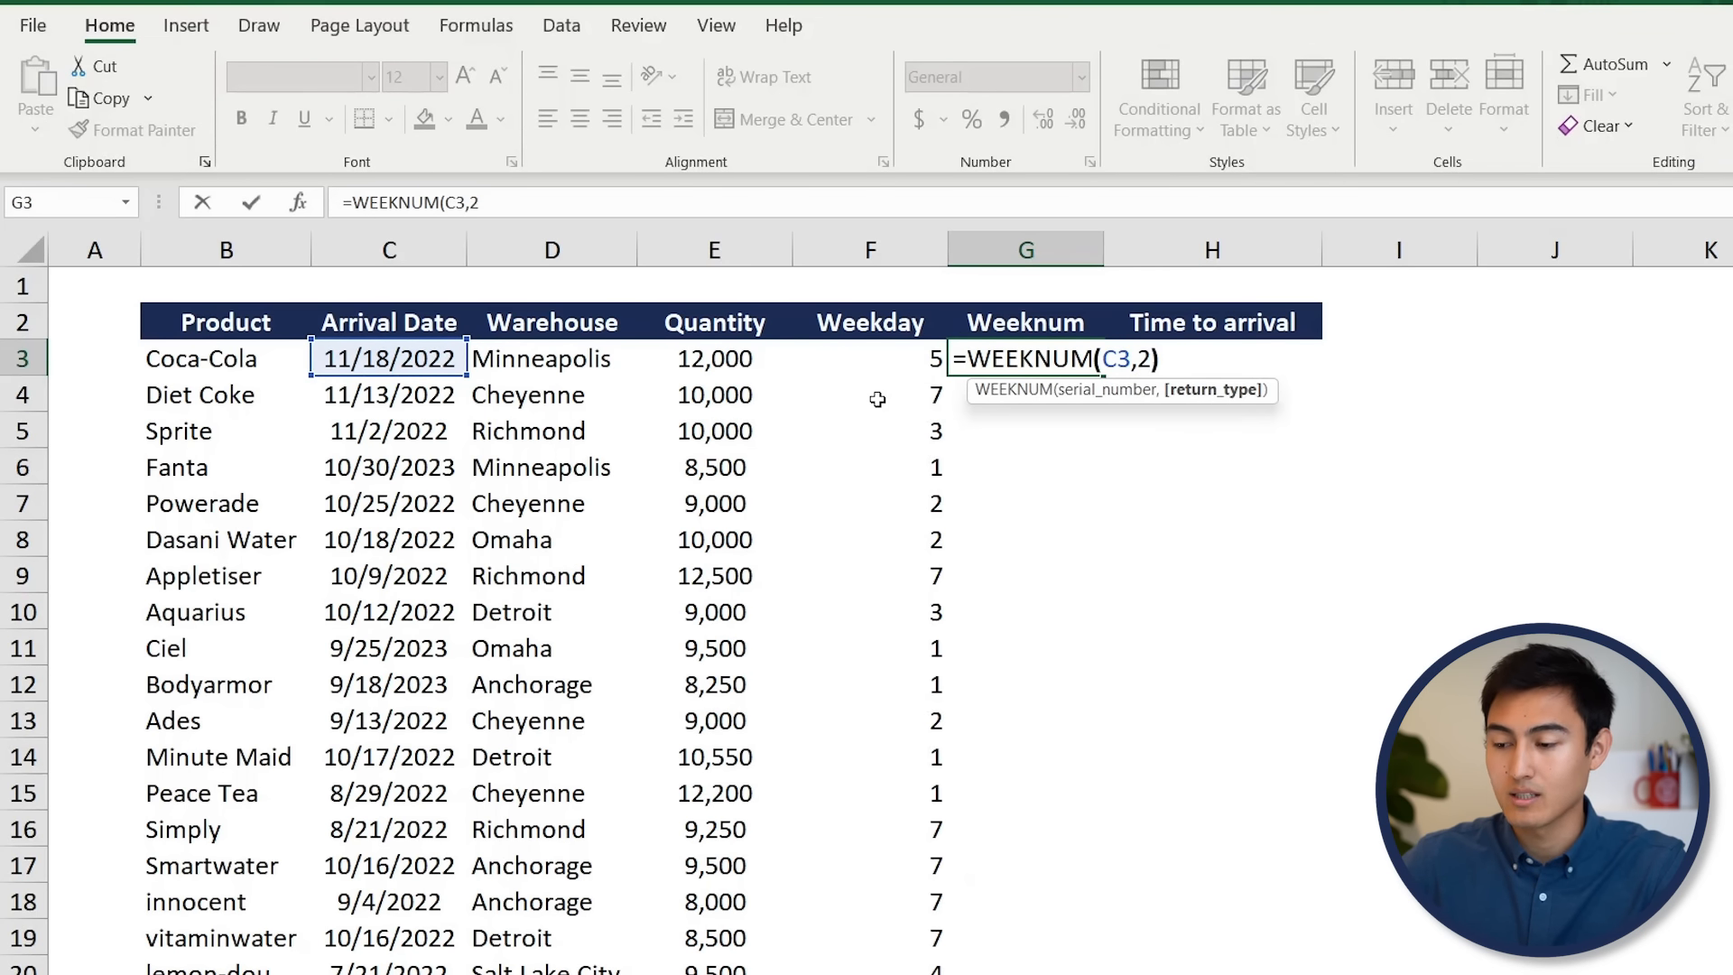
key(Return)
Fill the WEEKNUM formula from G3 down the Weeknum column for all products.
click(929, 383)
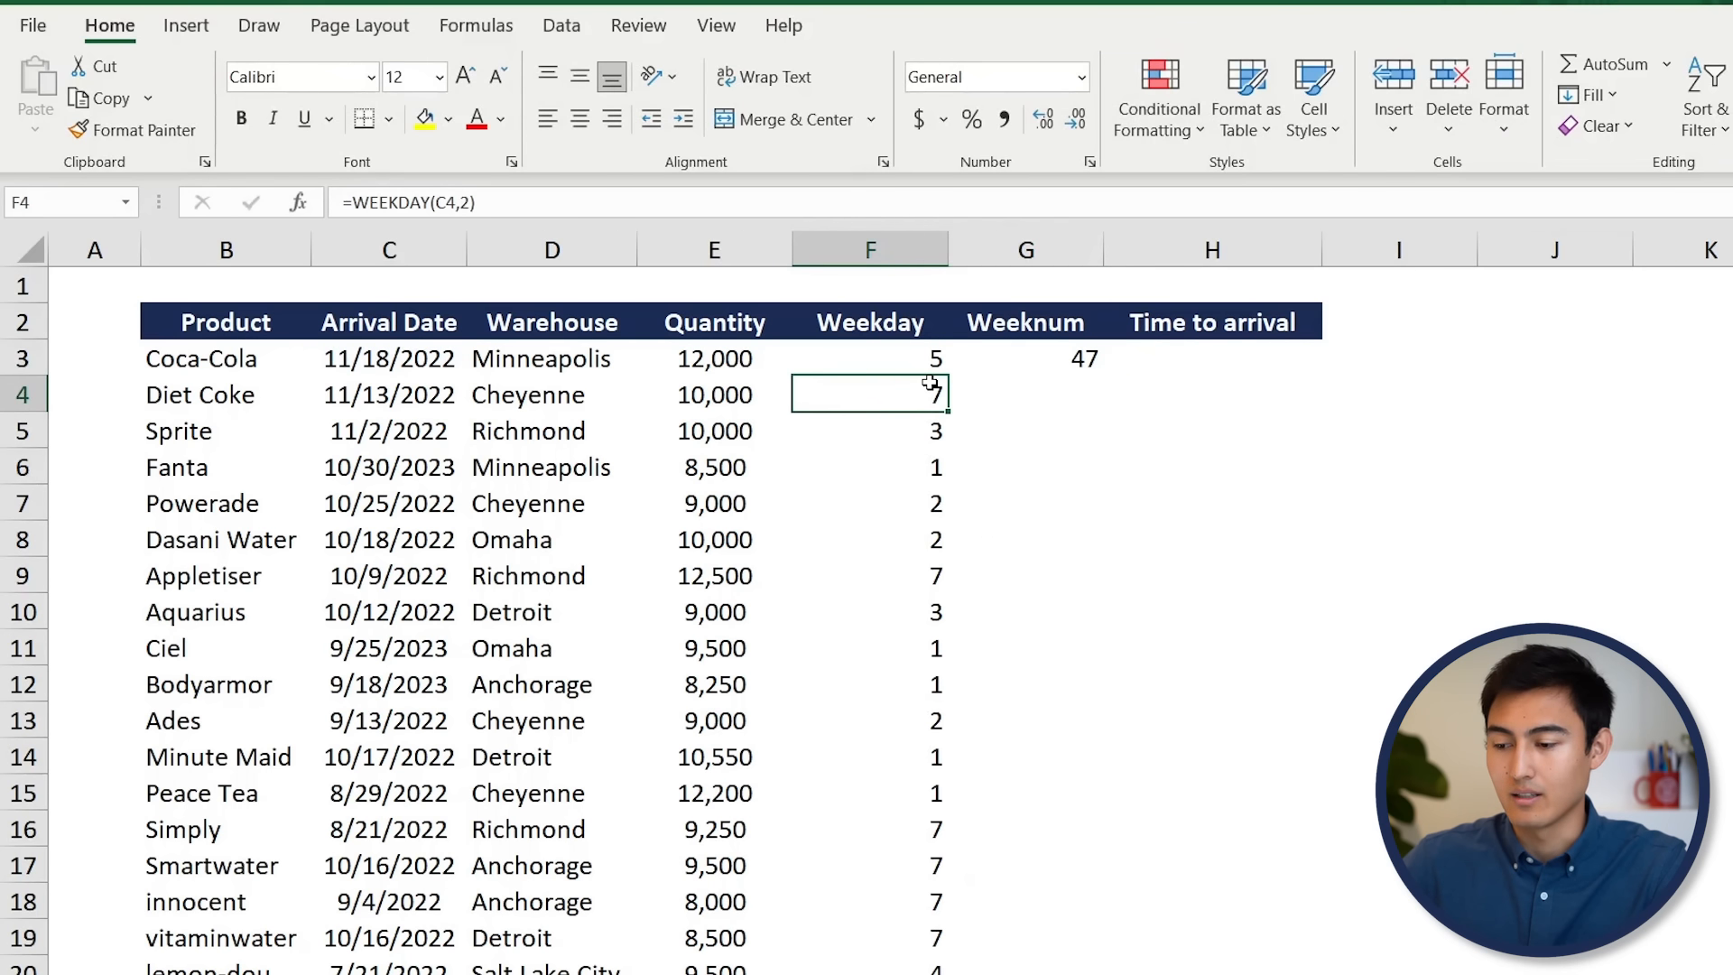
click(1037, 360)
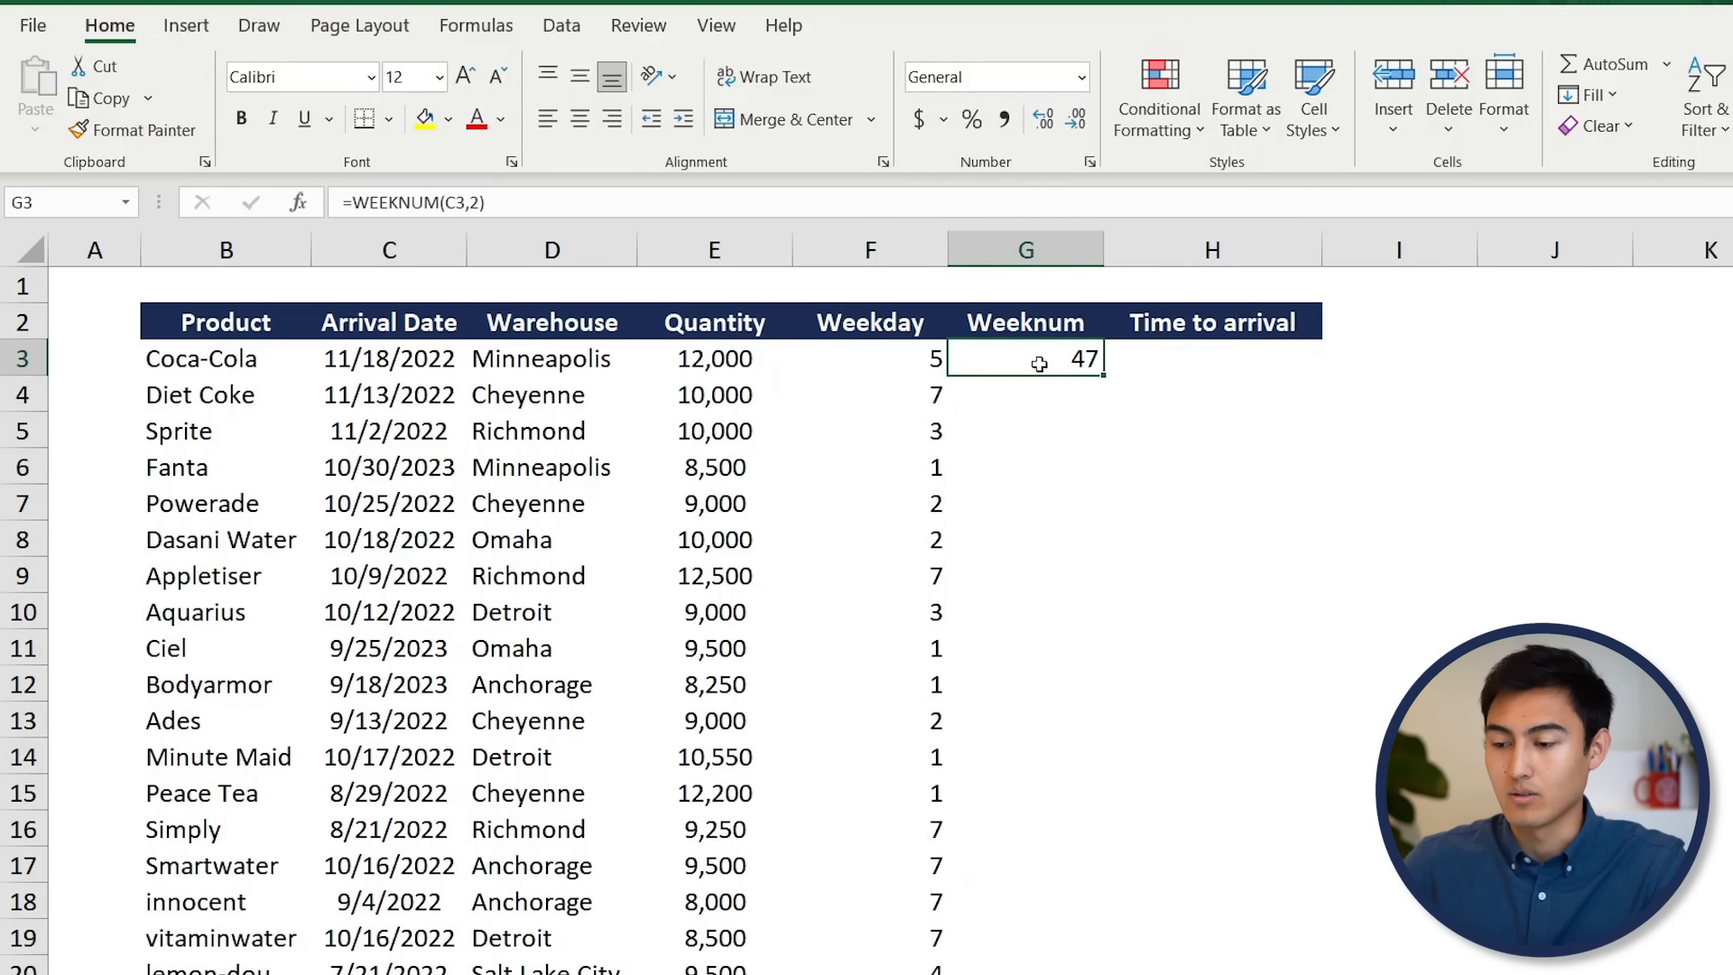
double_click(1104, 378)
click(1166, 366)
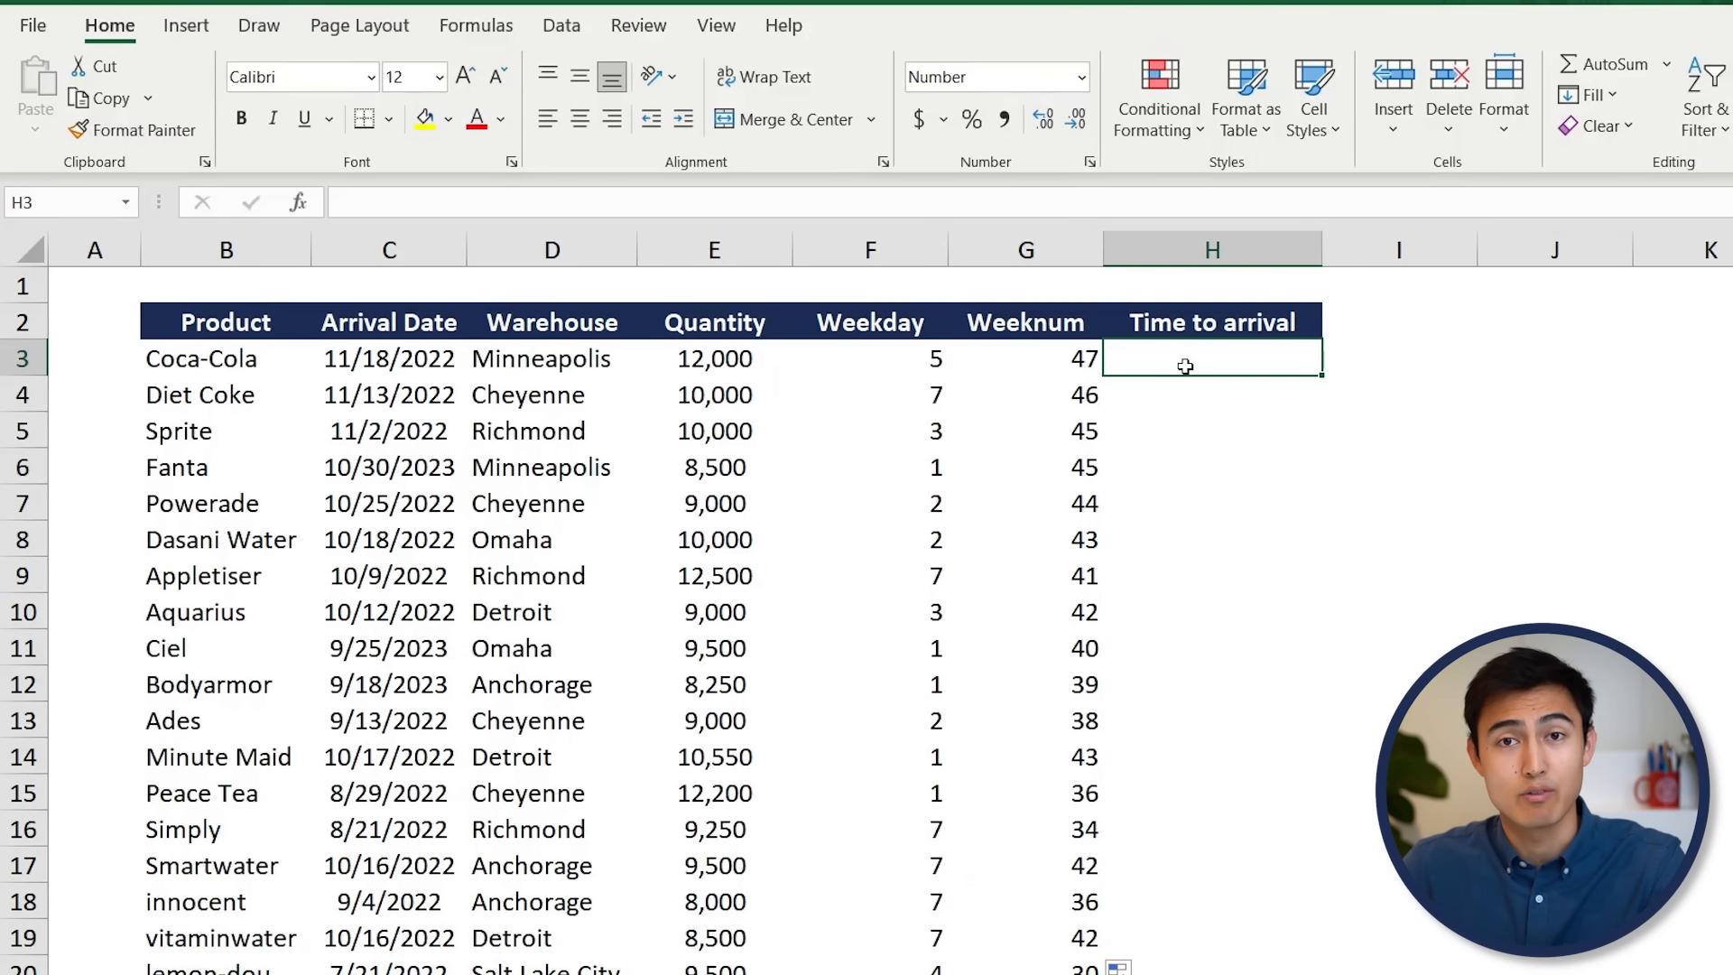
click(923, 581)
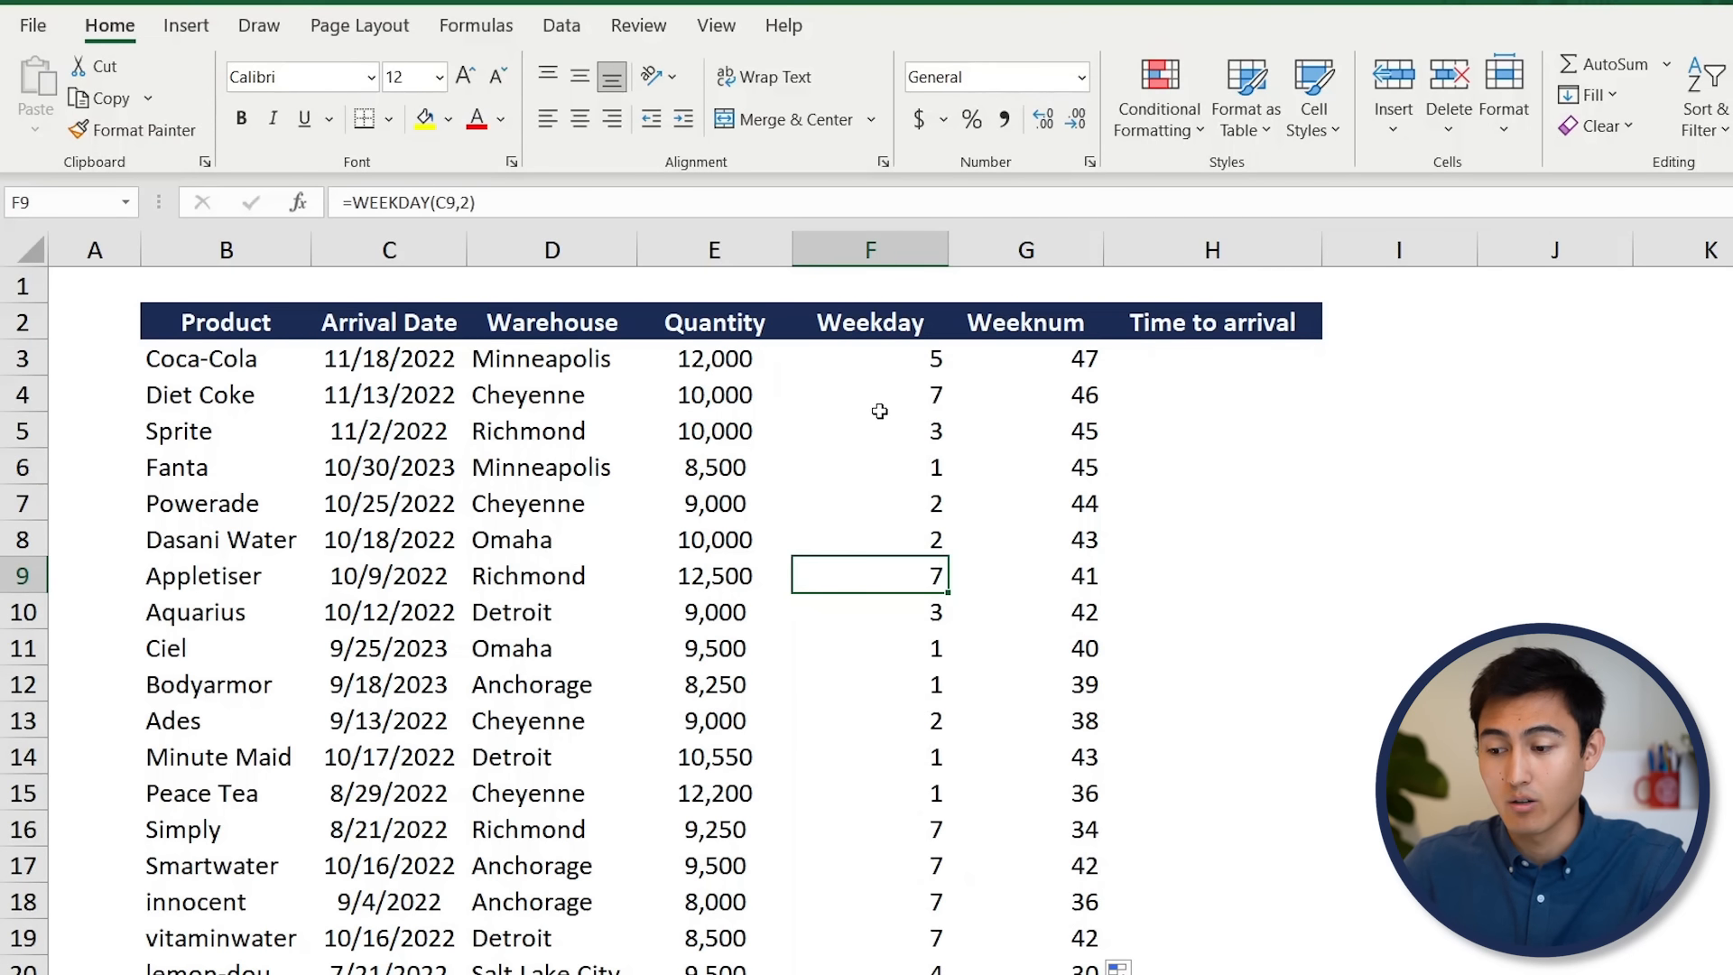
click(889, 404)
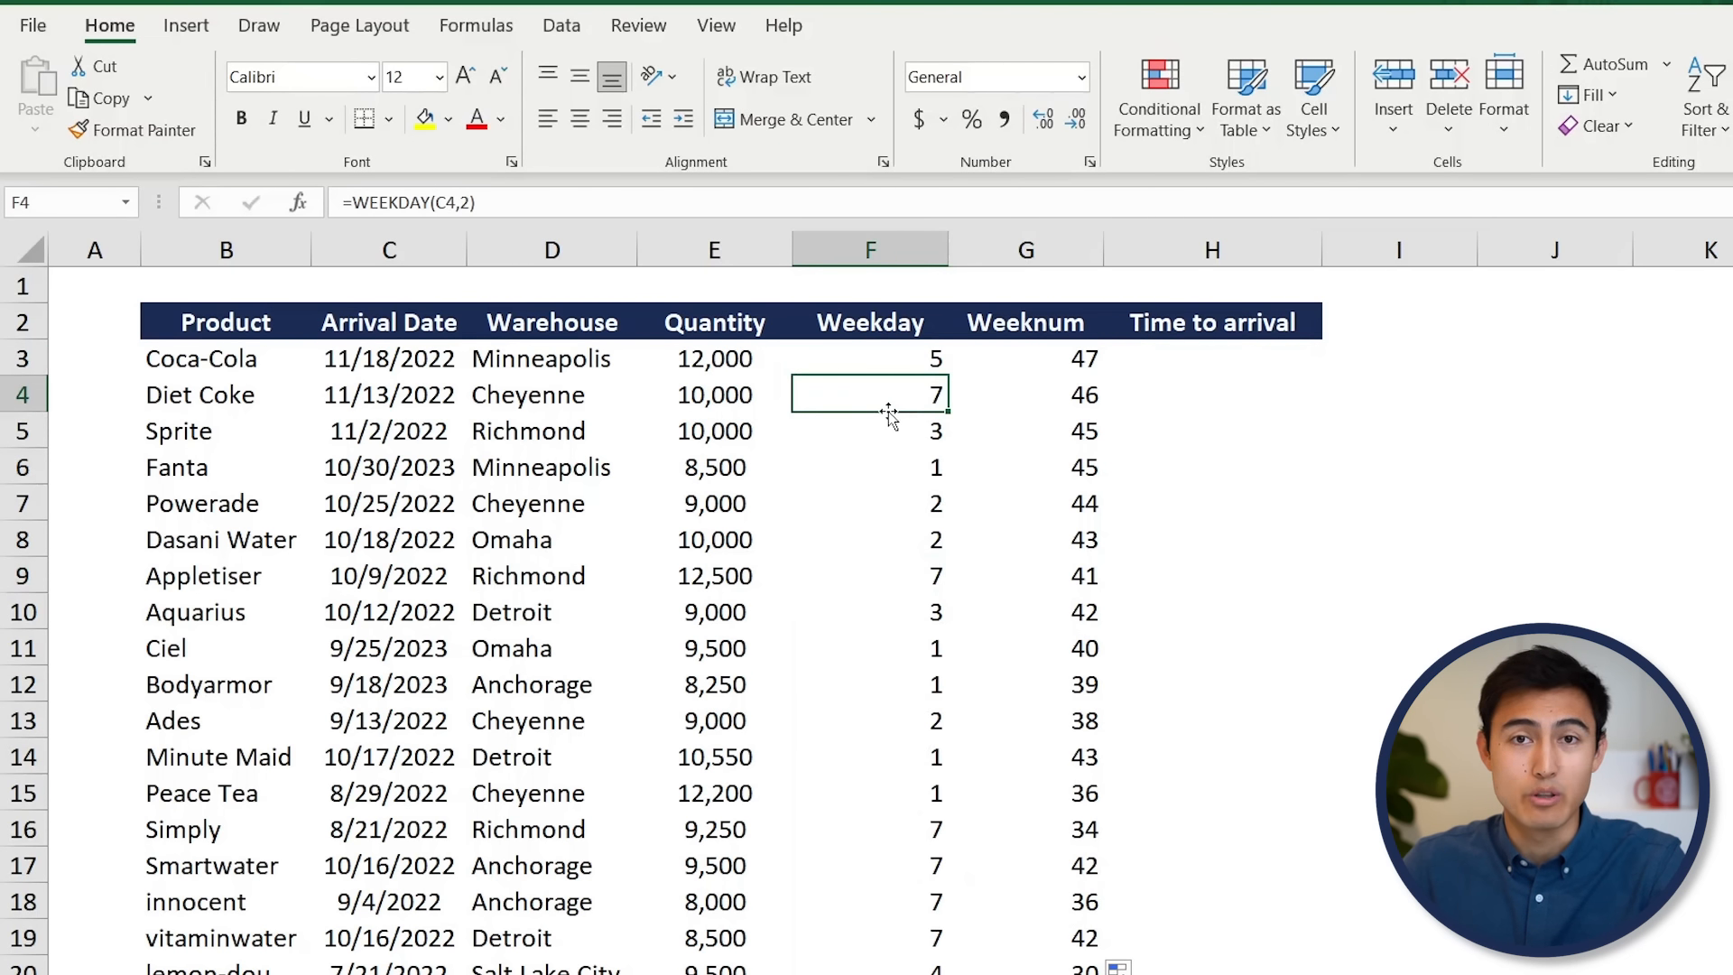
Enter =C3-TODAY() in H3 to get the number of days until the first product's arrival.
click(1208, 355)
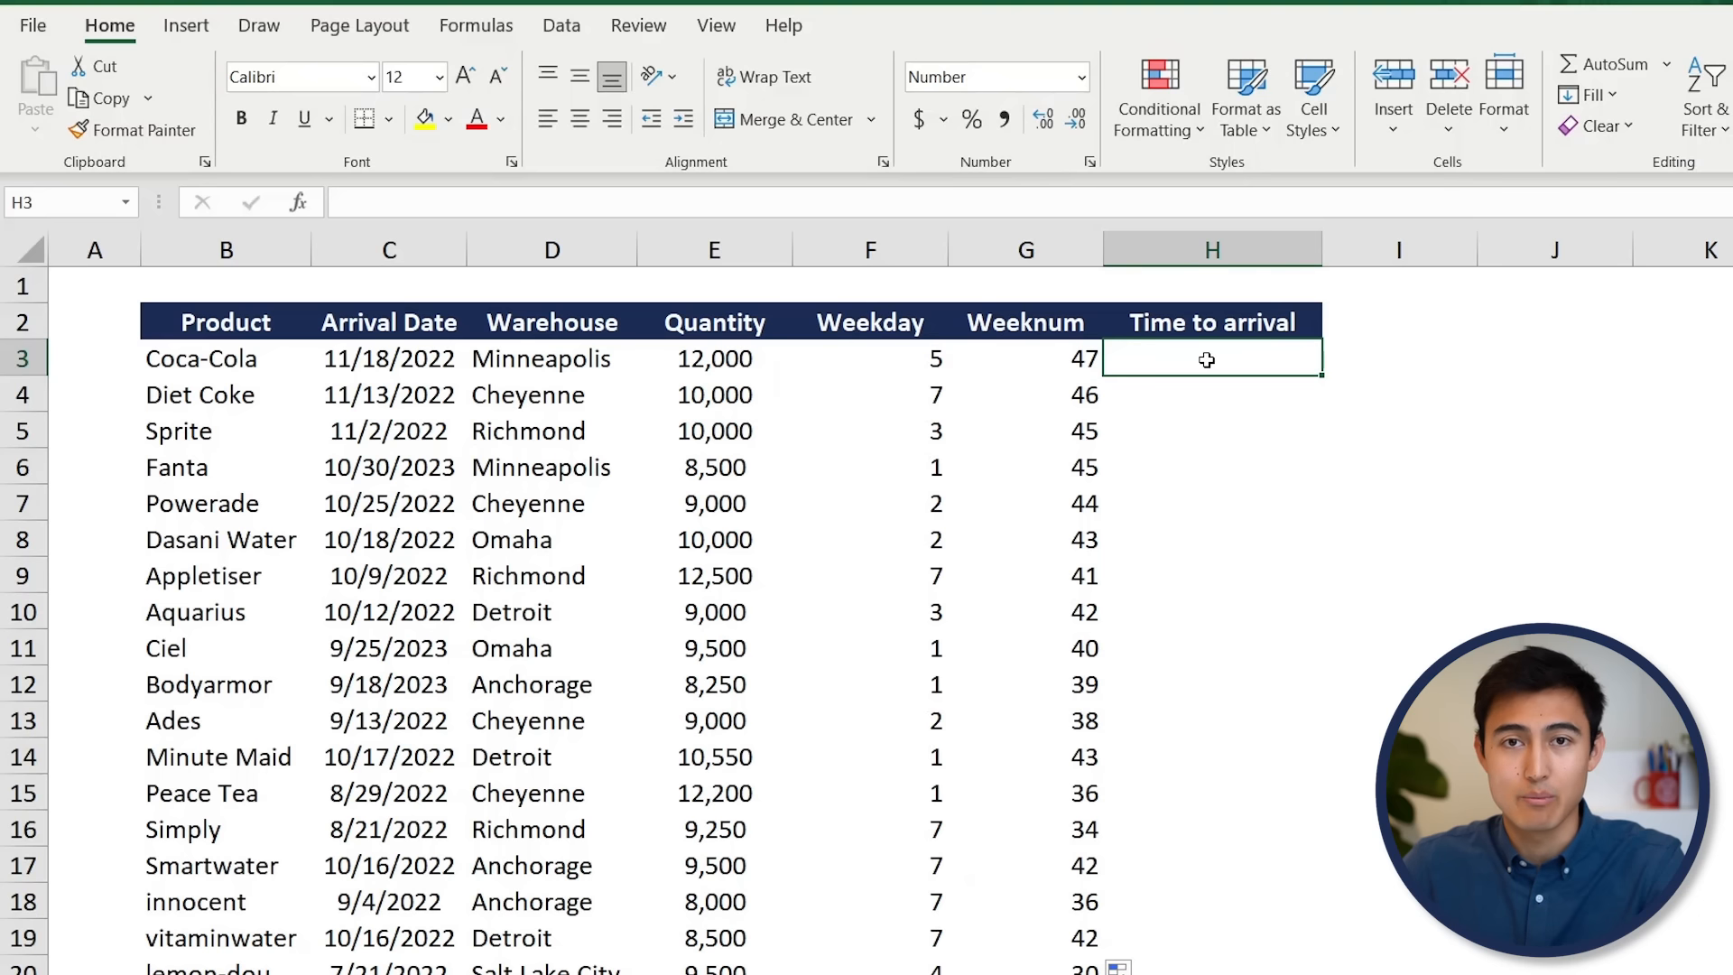
text(=)
key(Left)
key(Left)
key(Left)
key(Left)
key(Left)
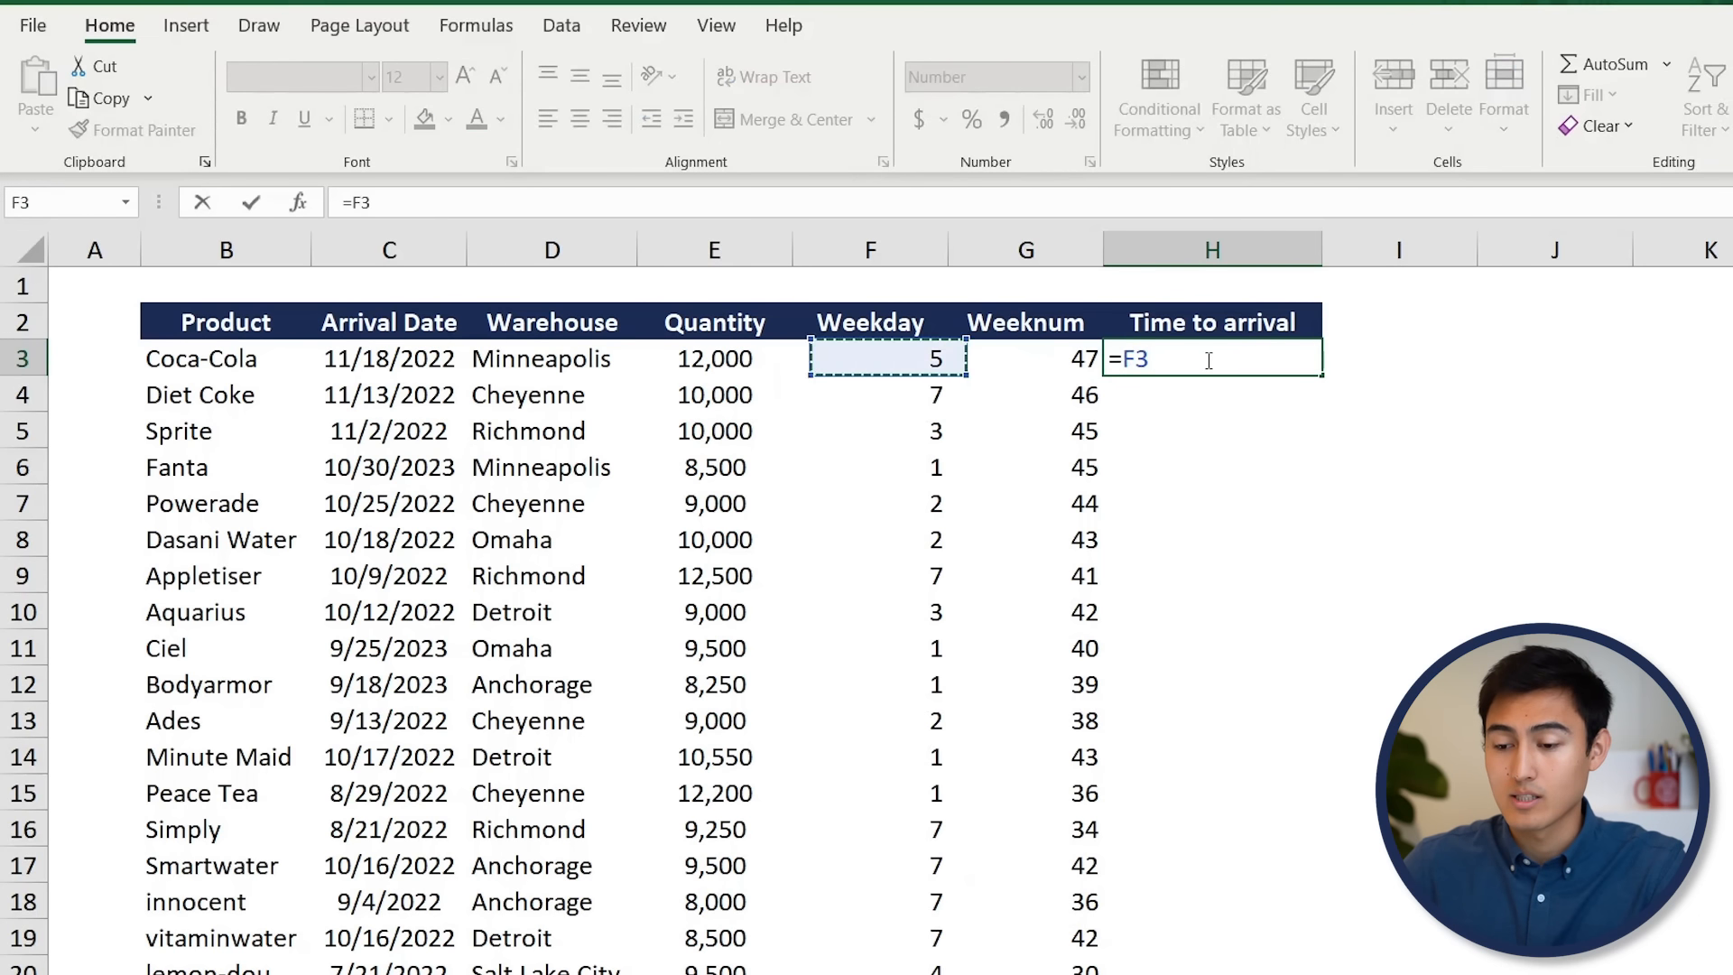
text(-tod)
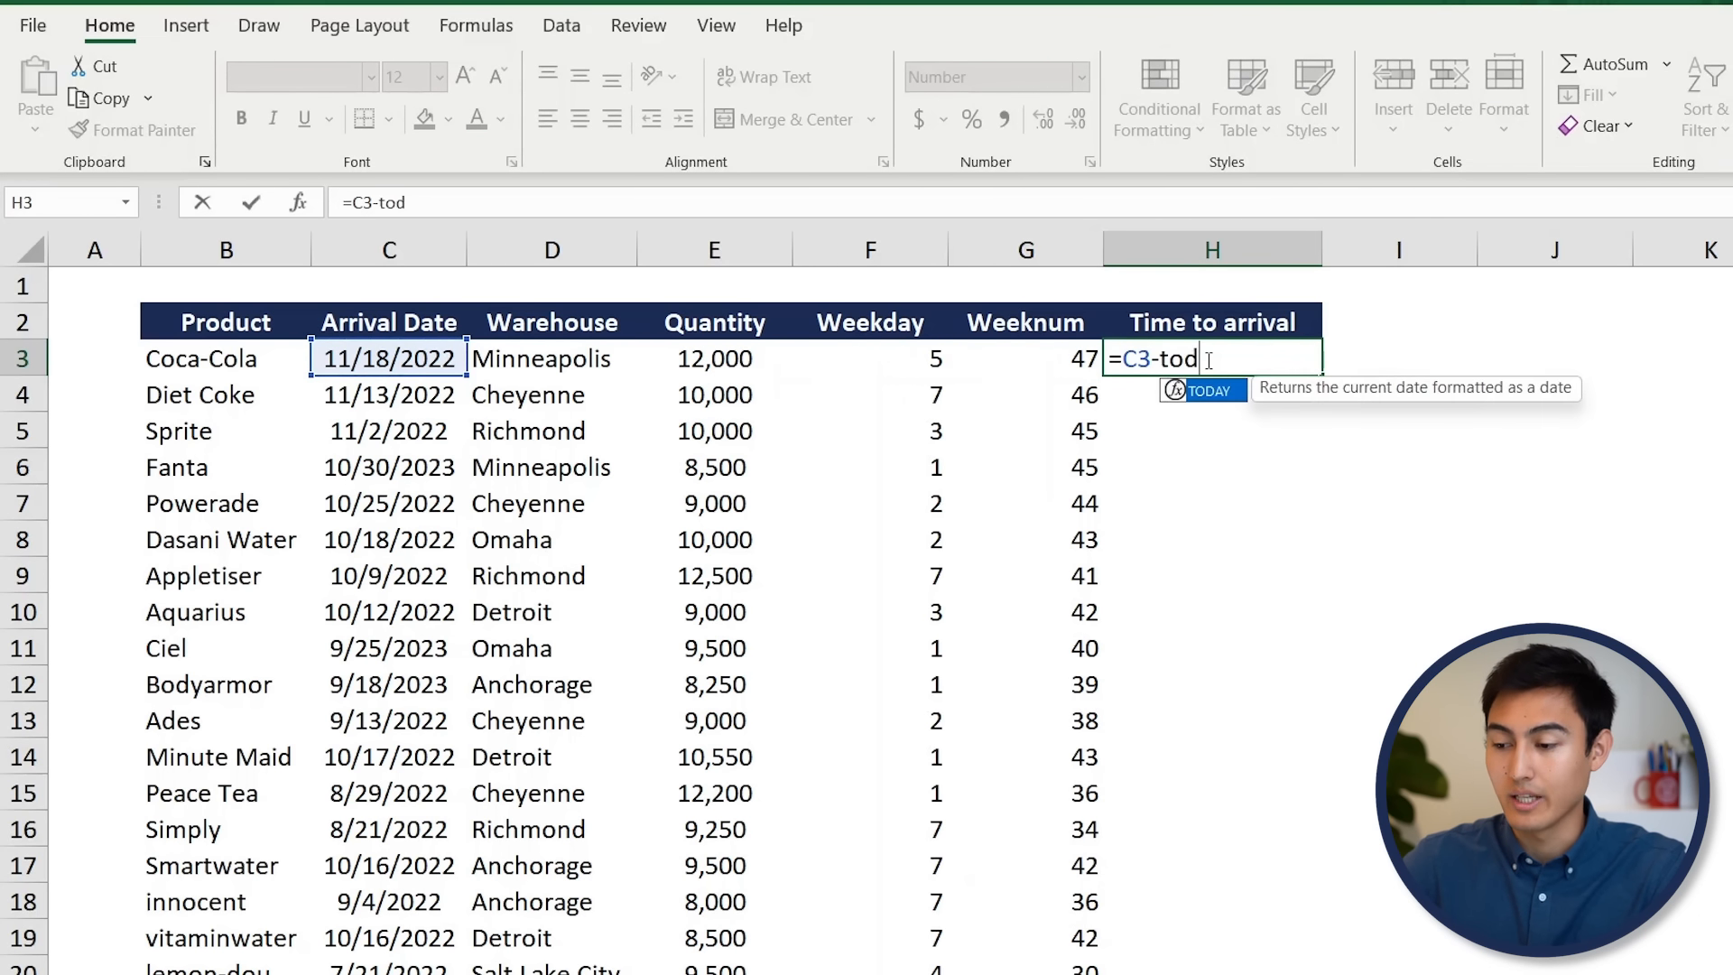
key(Tab)
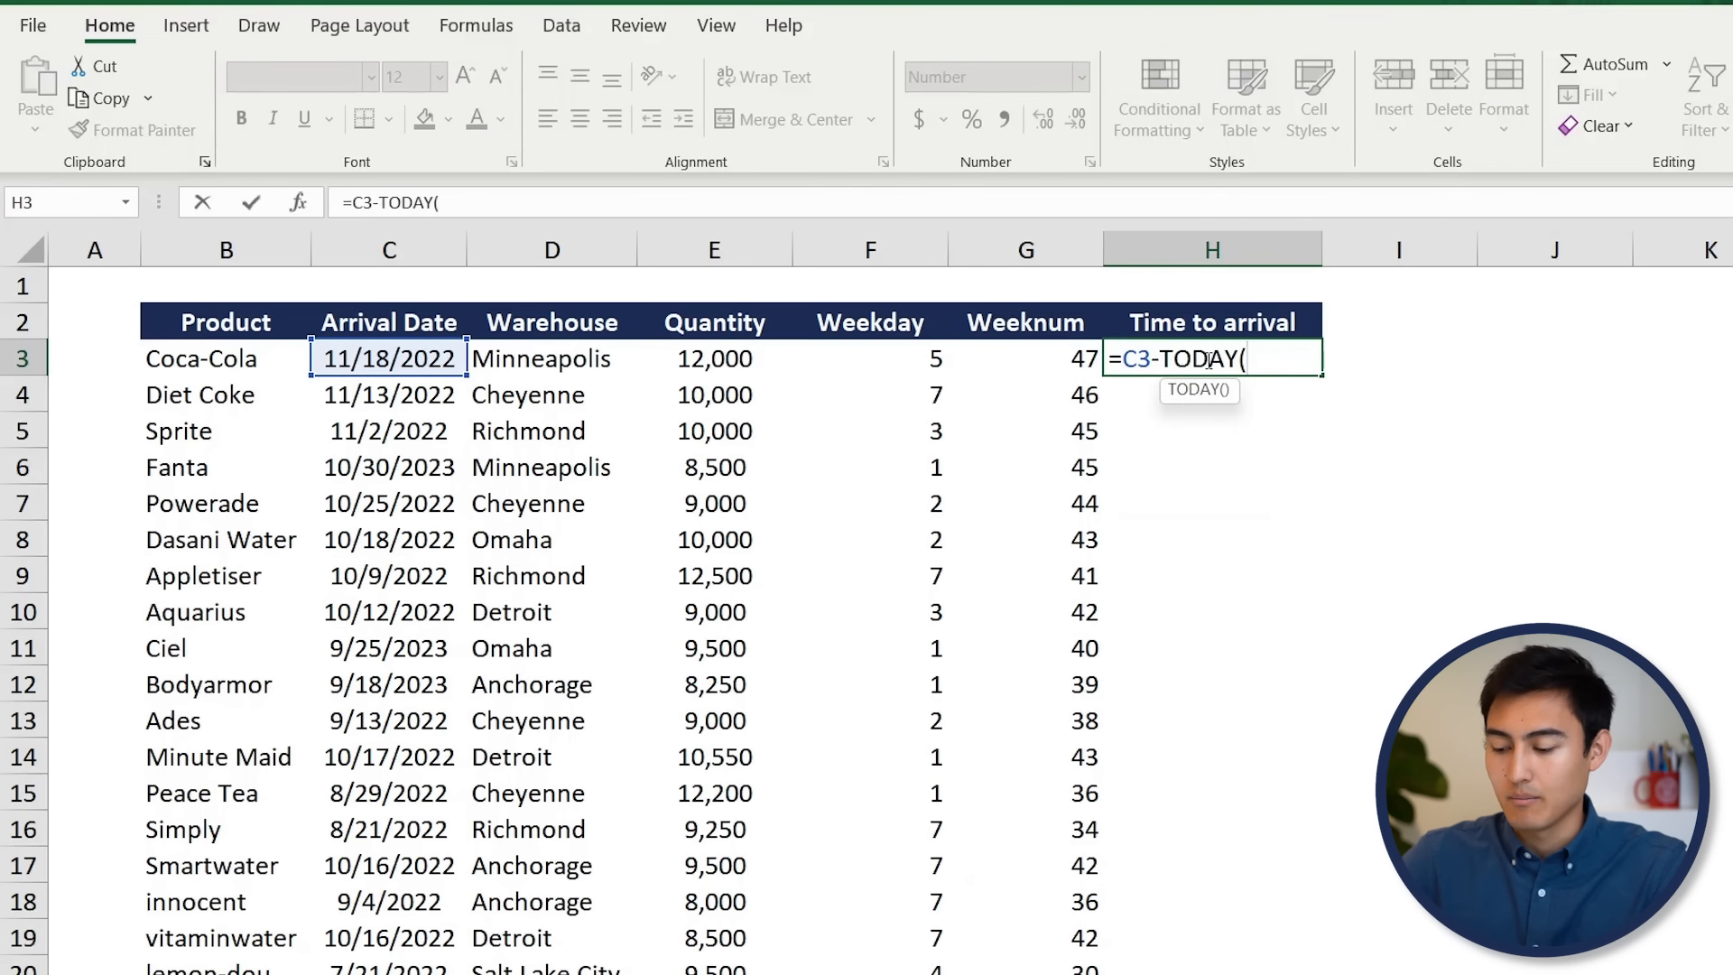
key(Return)
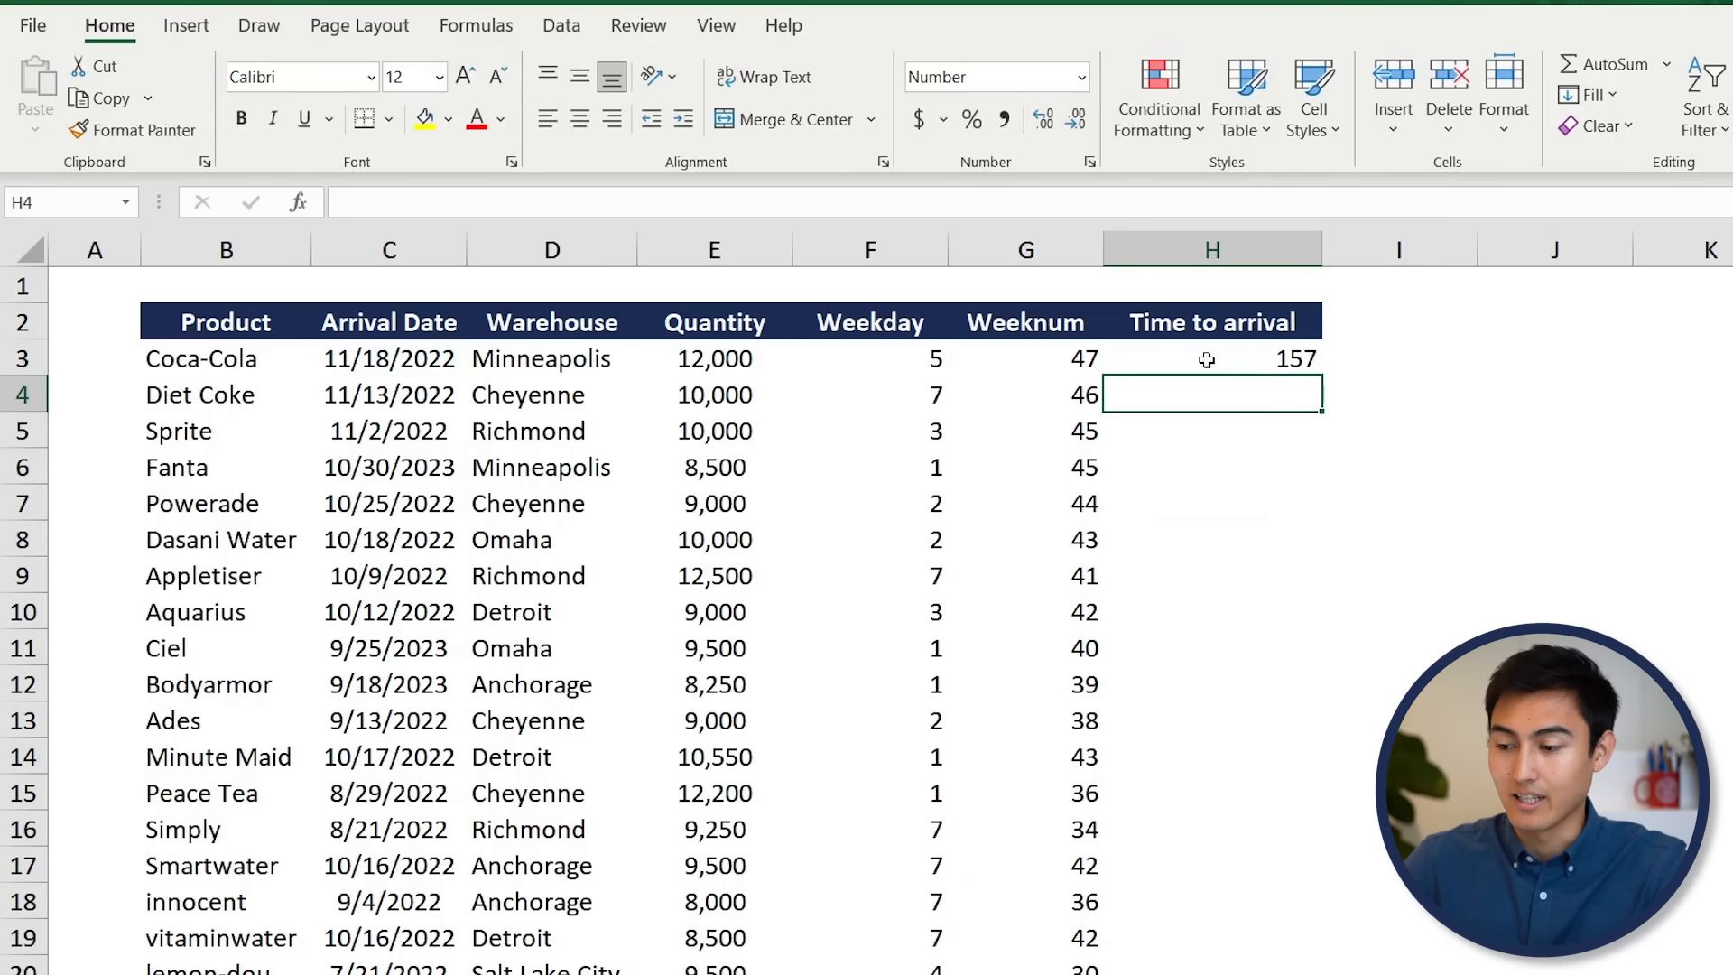
Fill the time-to-arrival formula from H3 down the column for all products and check the last row.
click(1258, 354)
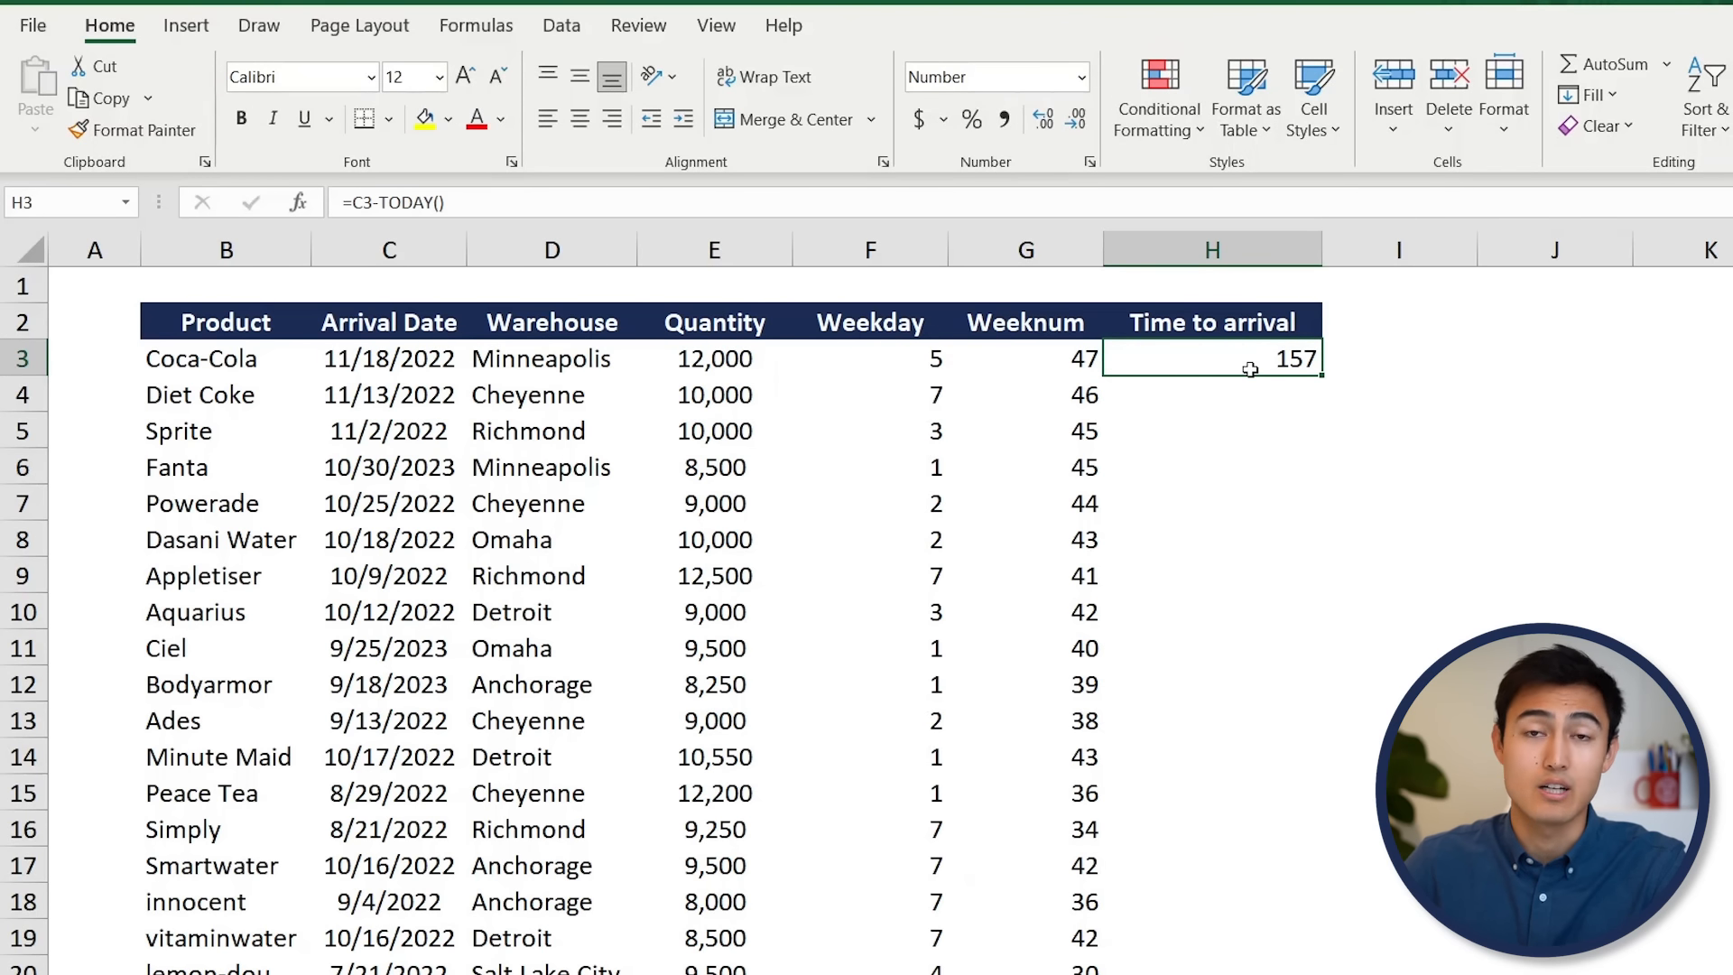
double_click(1322, 377)
scroll(1224, 594, down, 7)
scroll(1225, 595, up, 6)
scroll(1219, 759, down, 4)
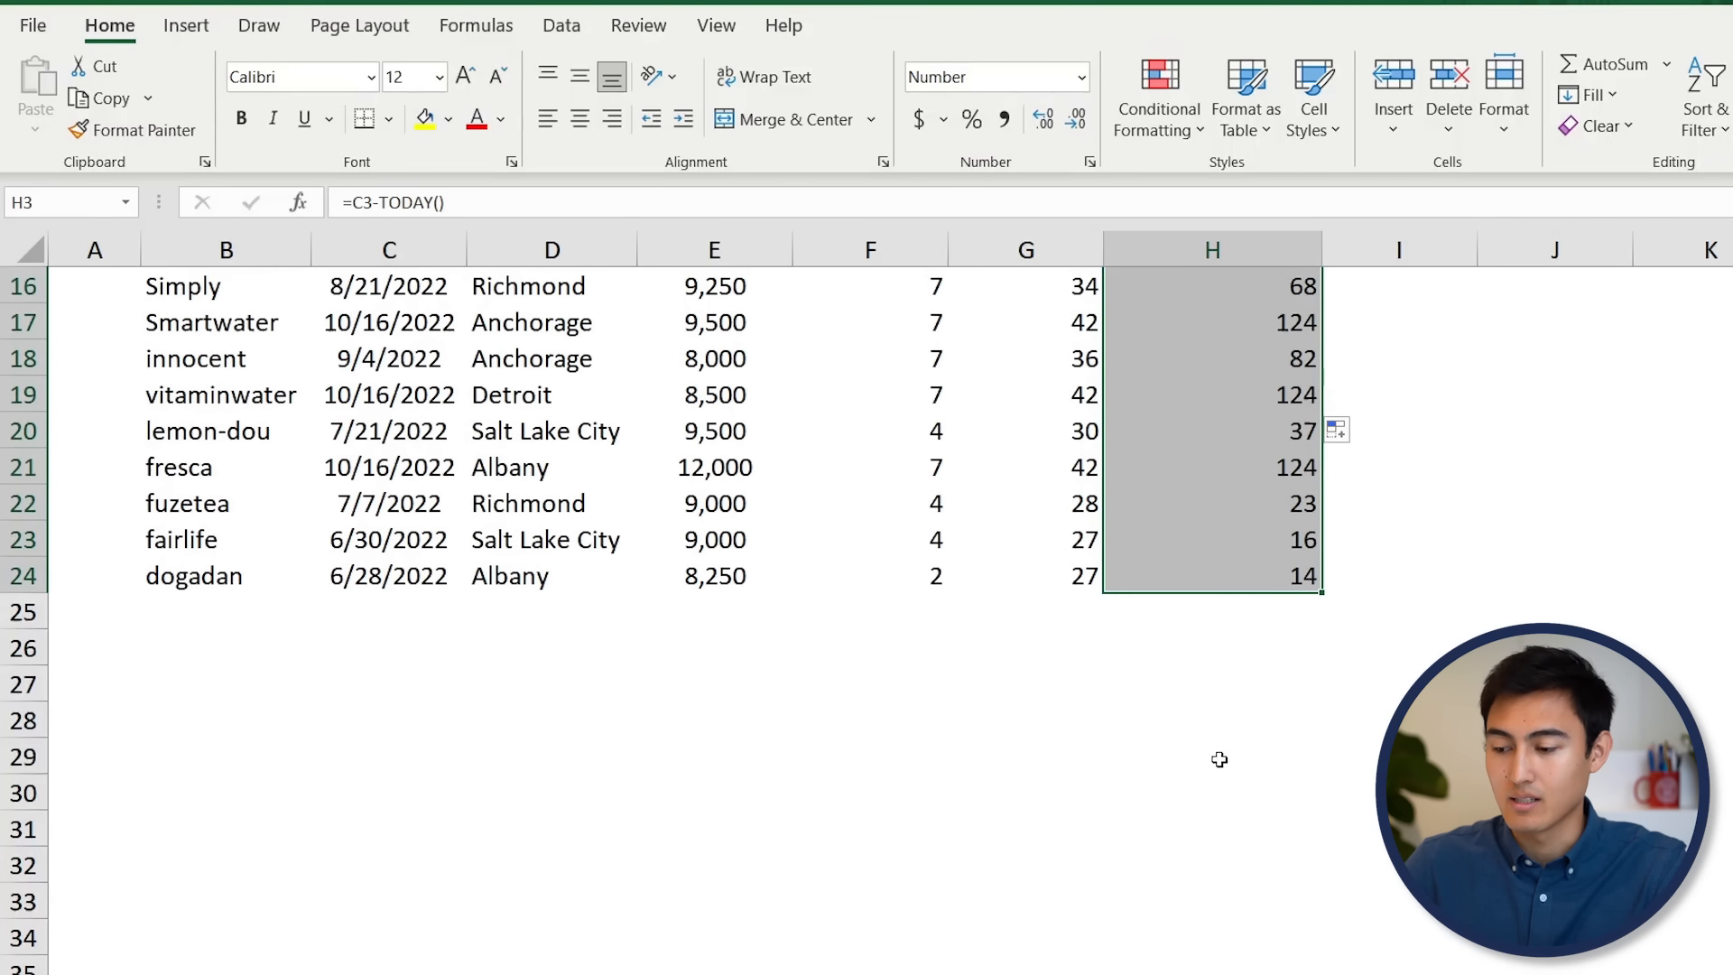
click(1175, 580)
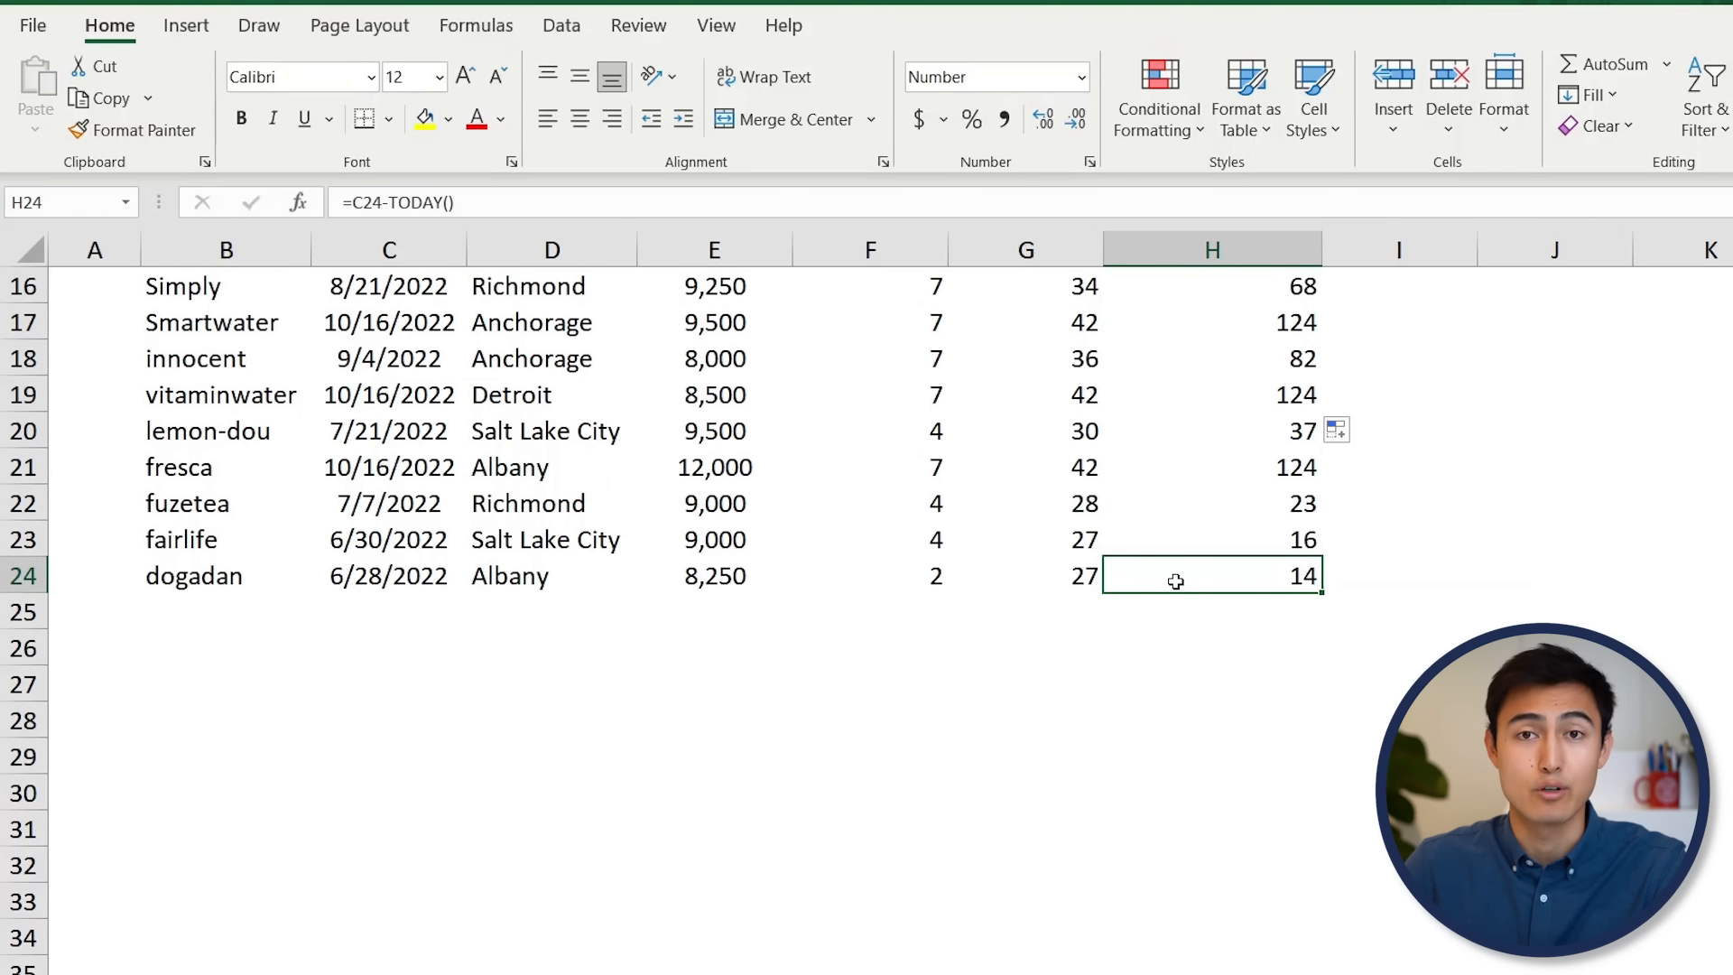
key(shift+Home)
key(Left)
key(Left)
key(Left)
key(Left)
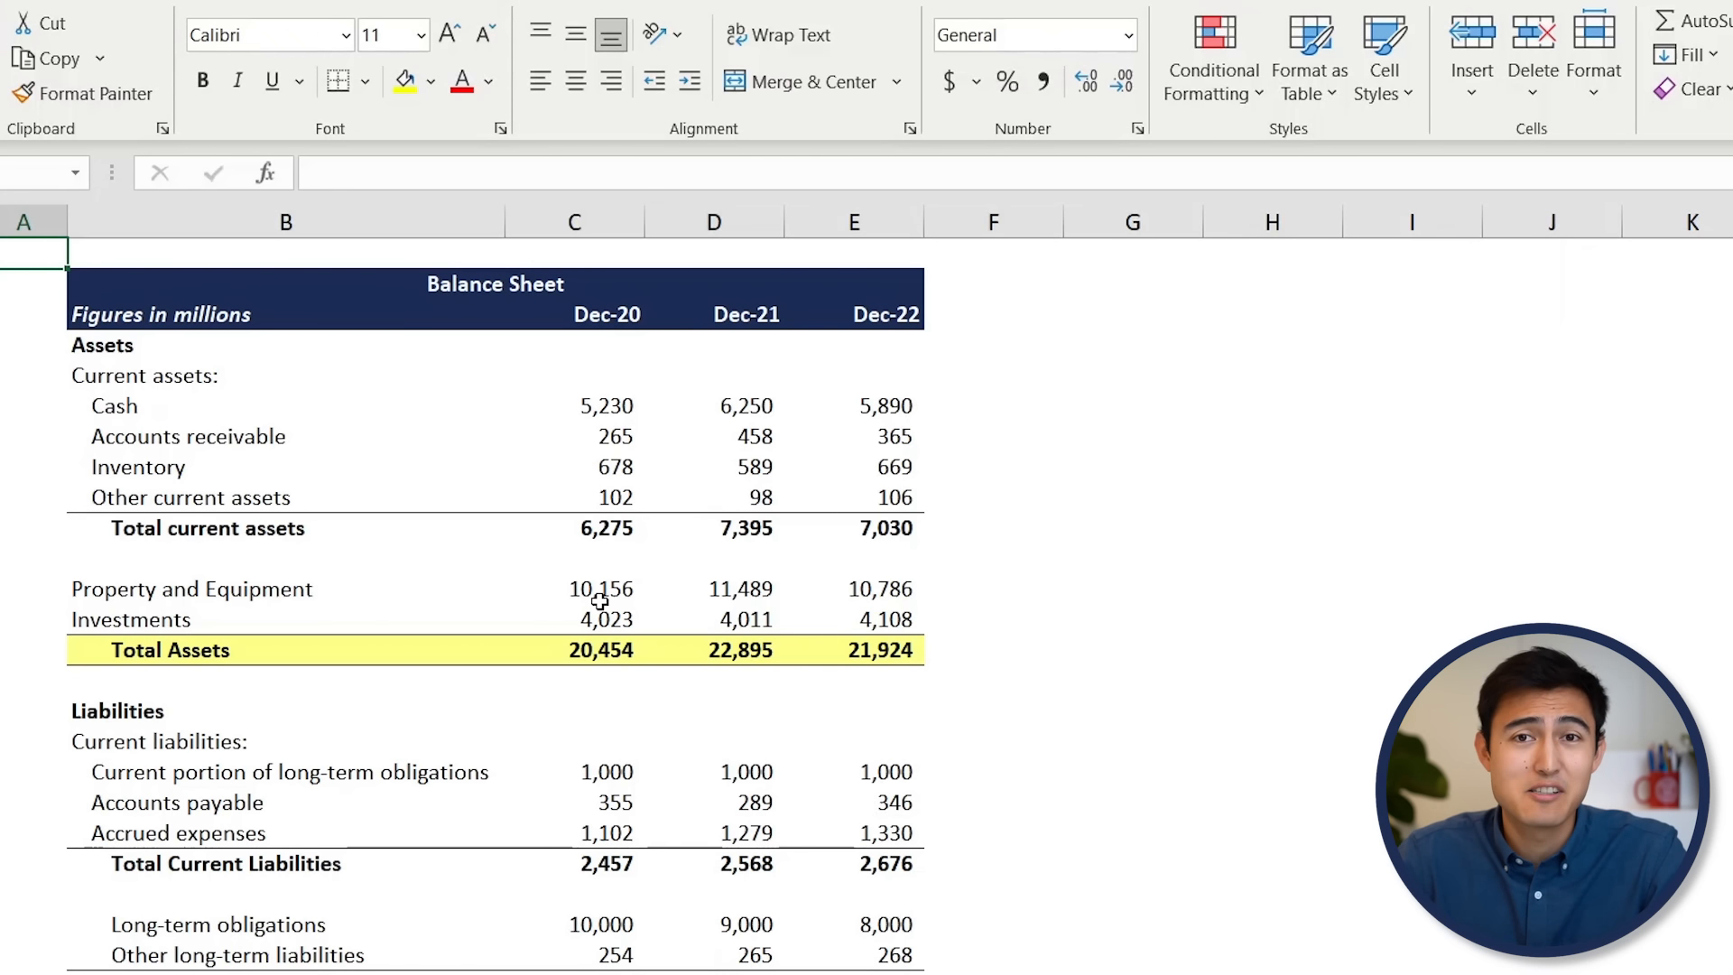
Examine the balance sheet's Dec-20 formulas for total assets and total liabilities and shareholders' equity.
scroll(599, 602, down, 5)
scroll(599, 602, up, 2)
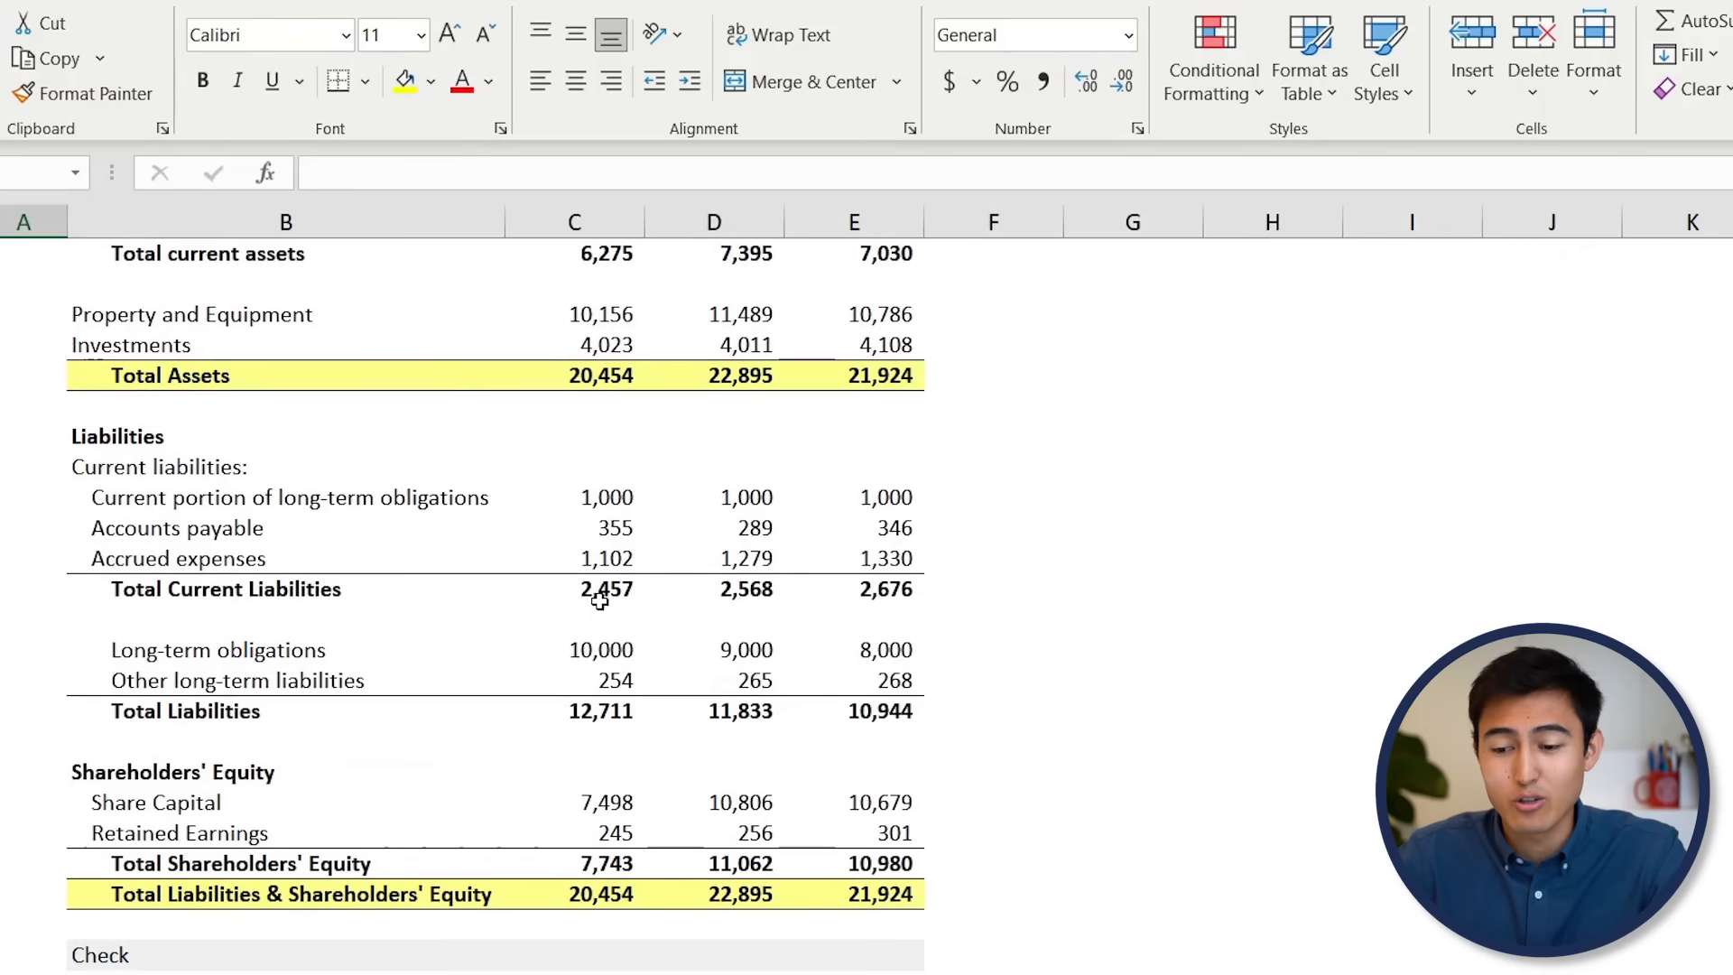
scroll(599, 602, down, 3)
scroll(599, 595, up, 4)
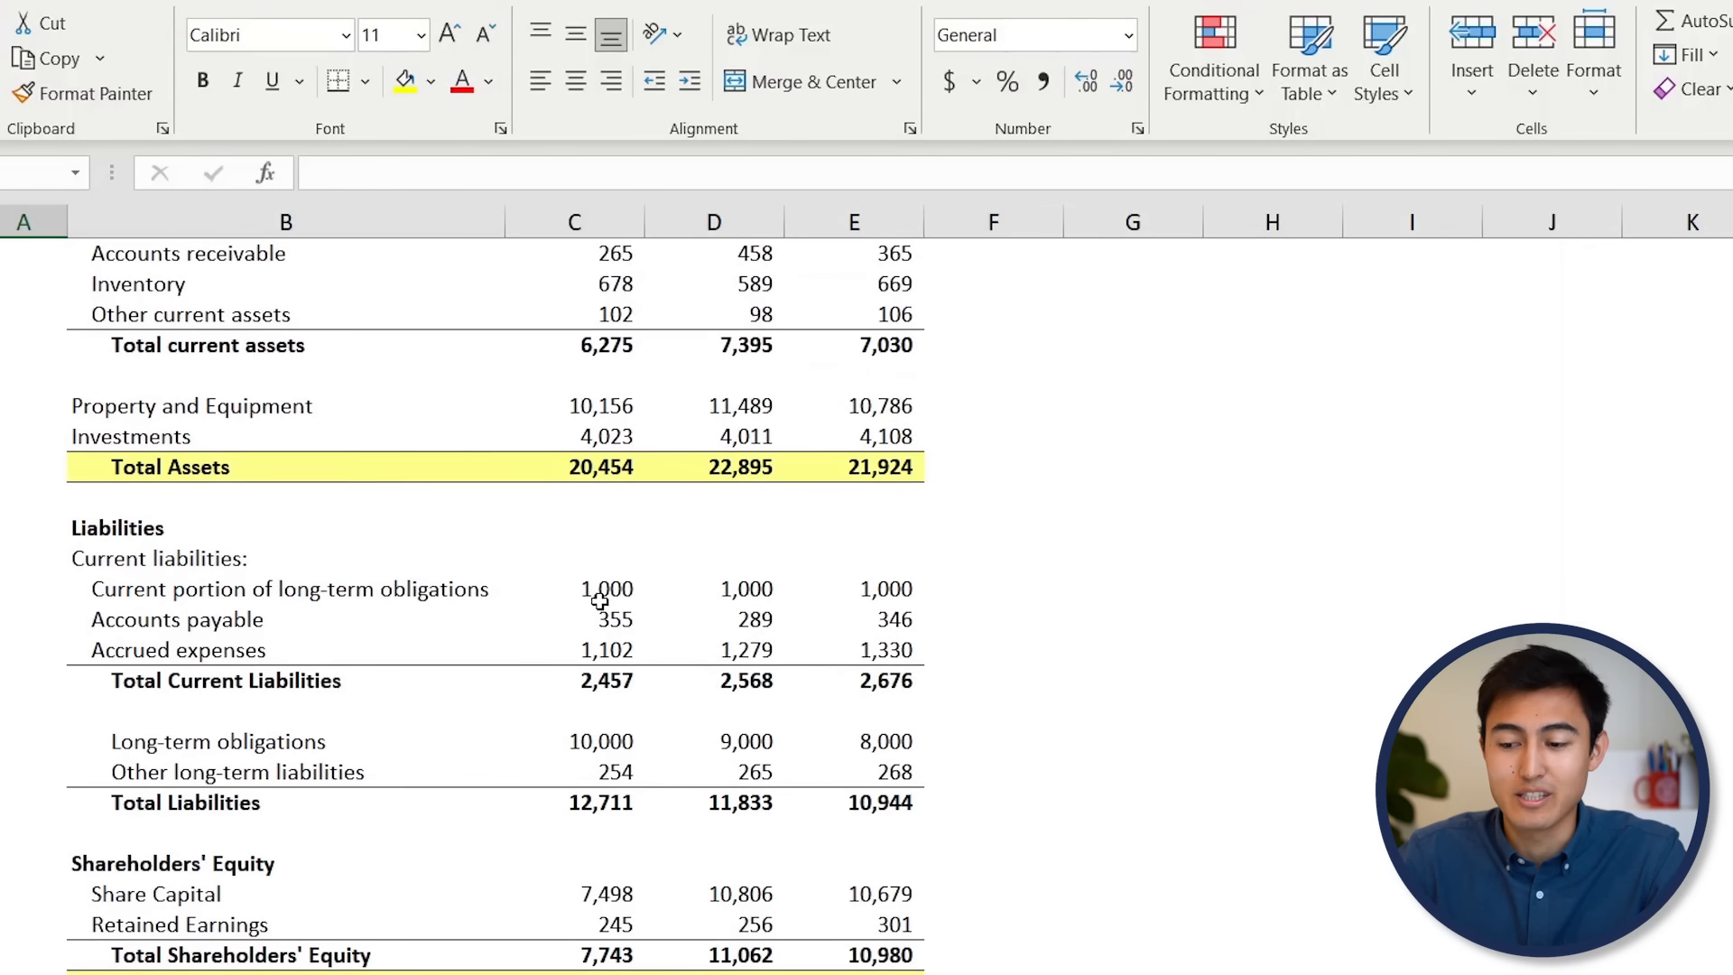
click(575, 463)
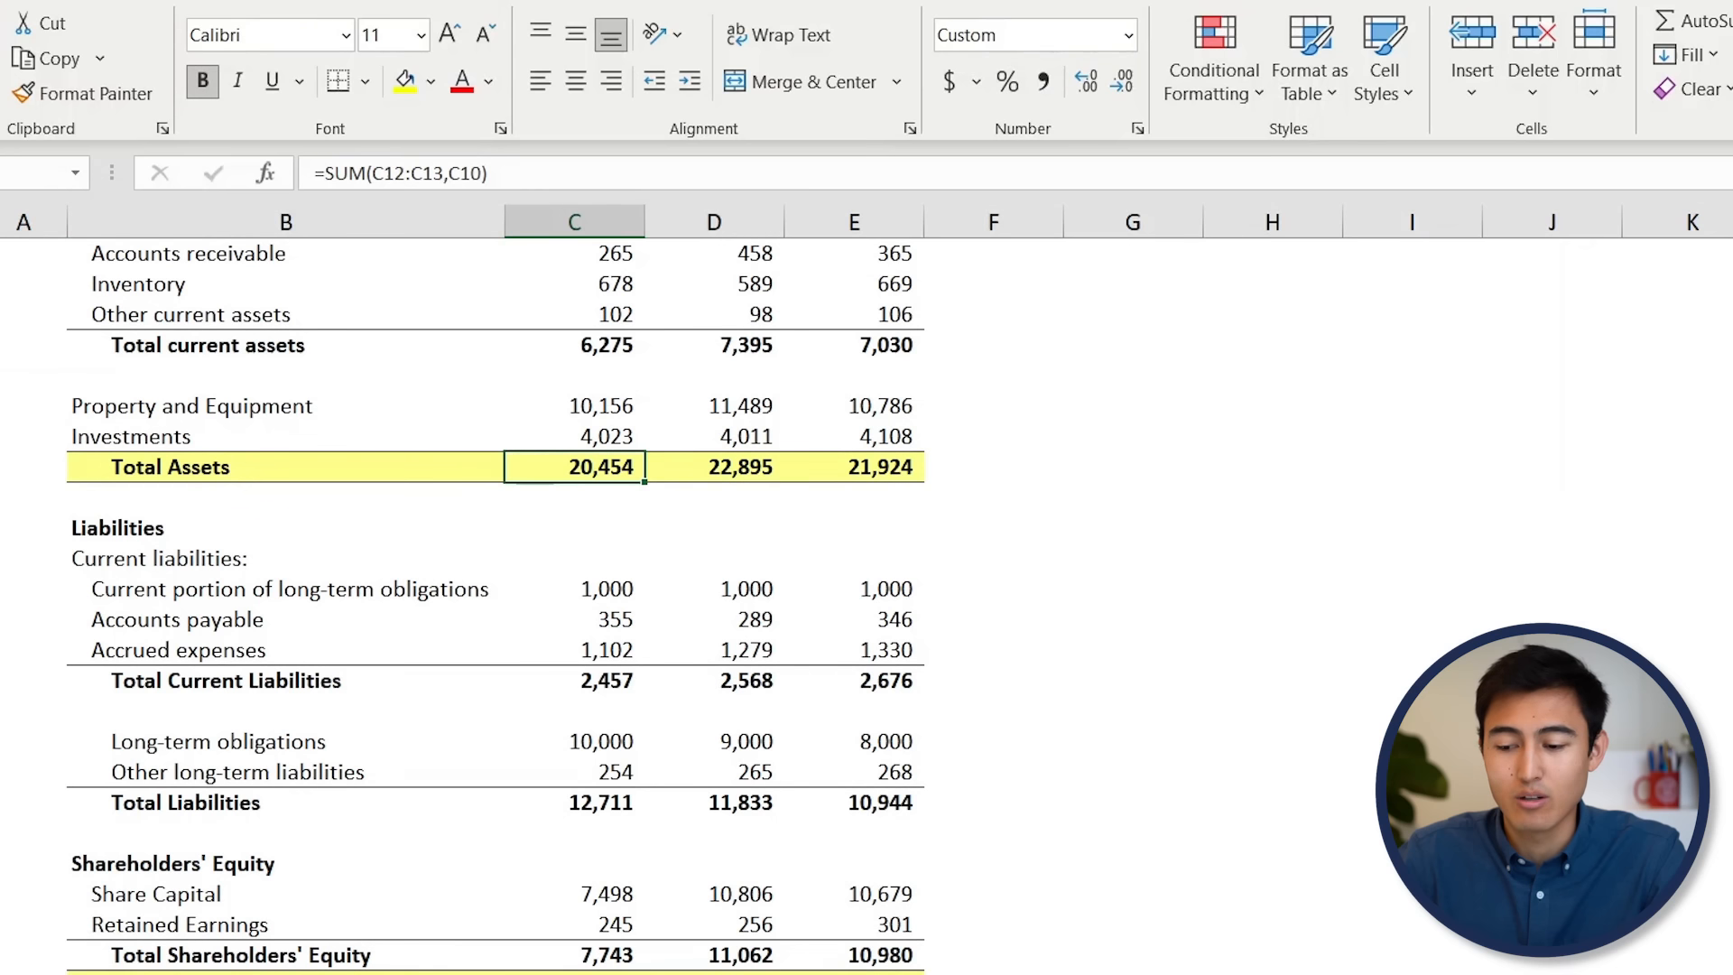
click(575, 972)
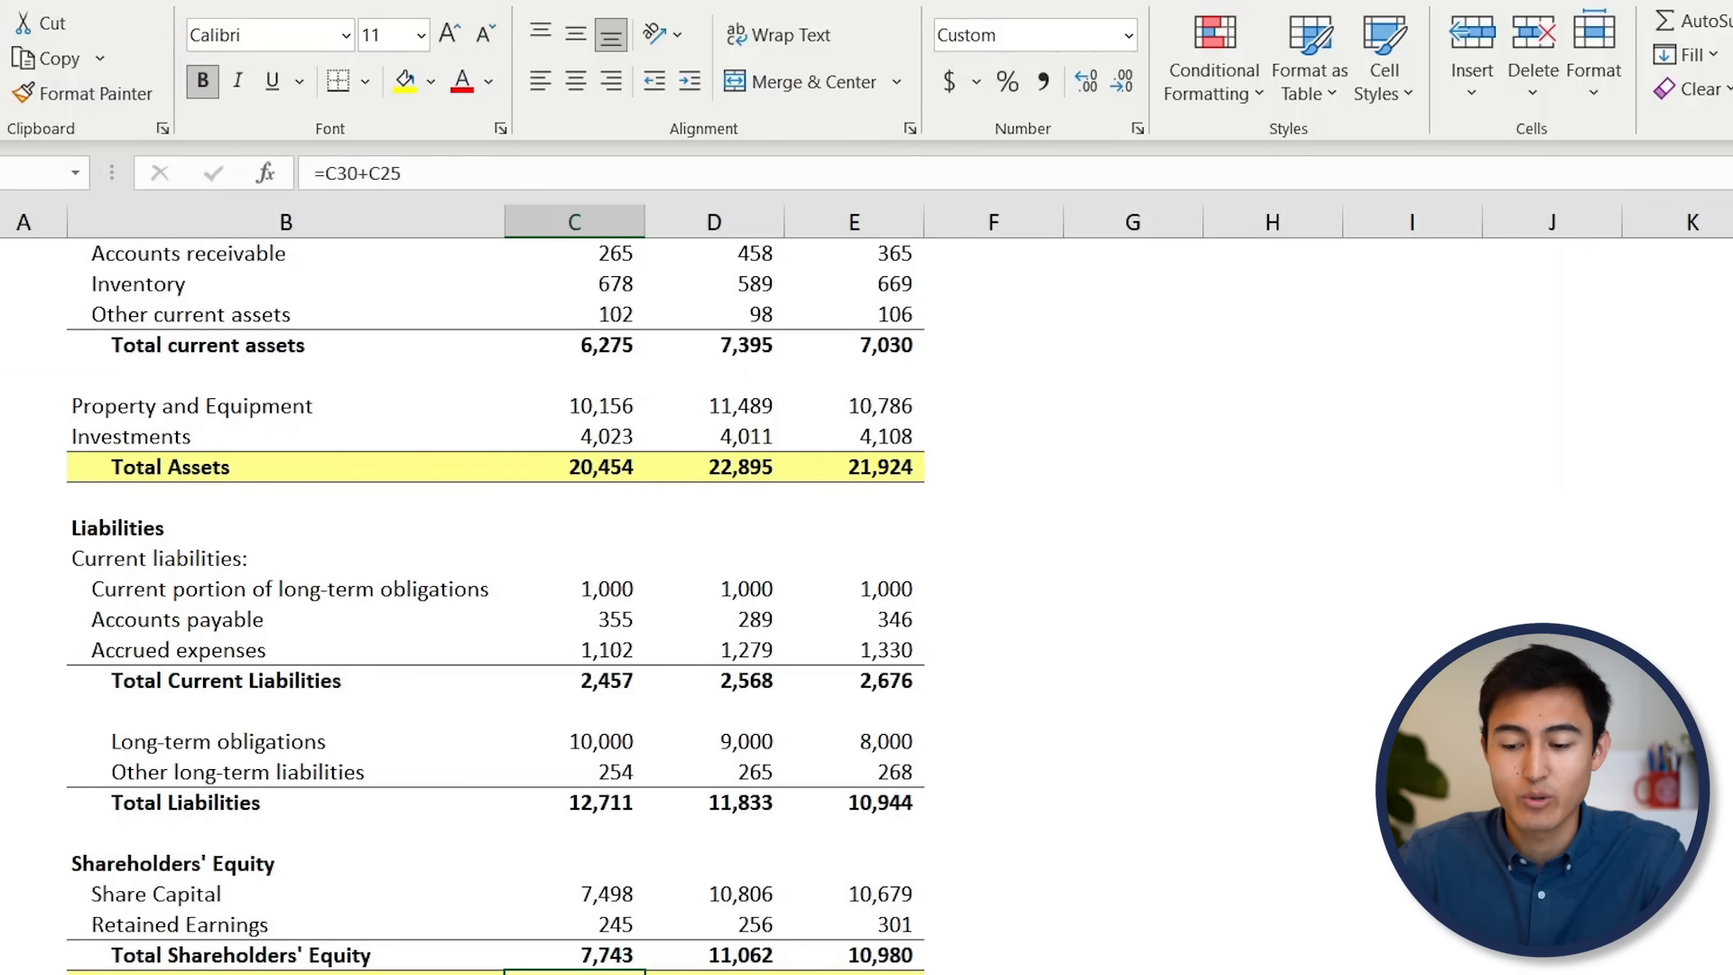
scroll(411, 858, down, 2)
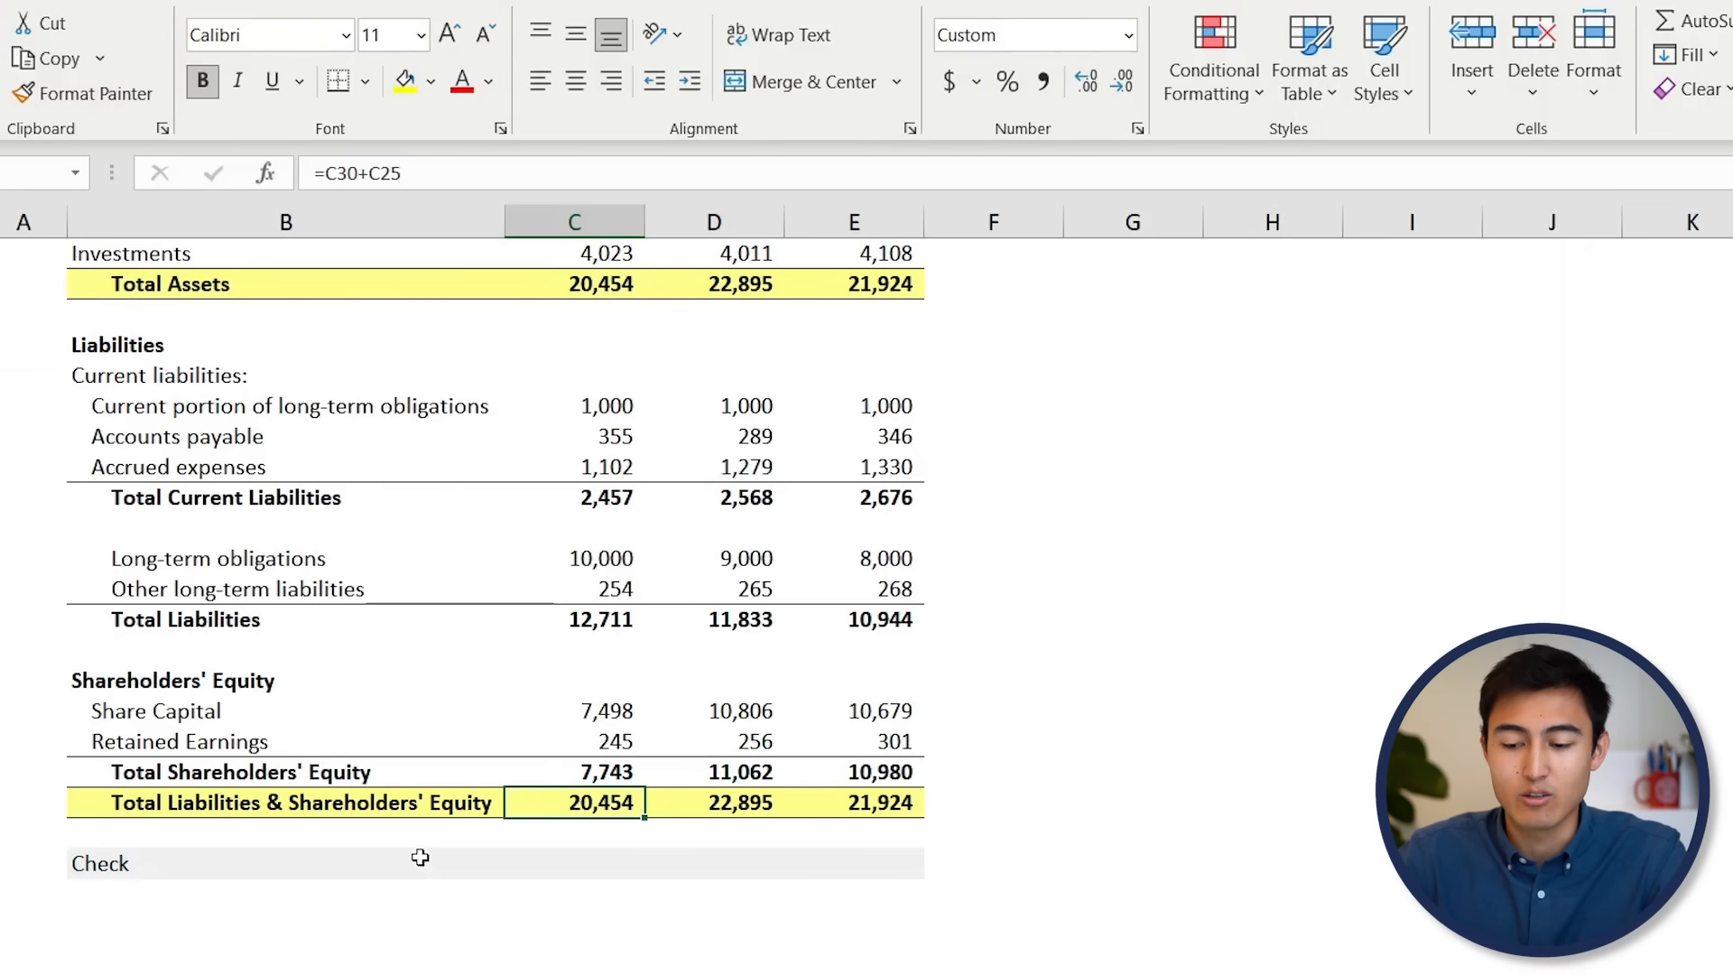
Enter =IF(C31=C14,"OK","ERROR") in the Dec-20 Check cell to test whether the balance sheet balances.
click(575, 870)
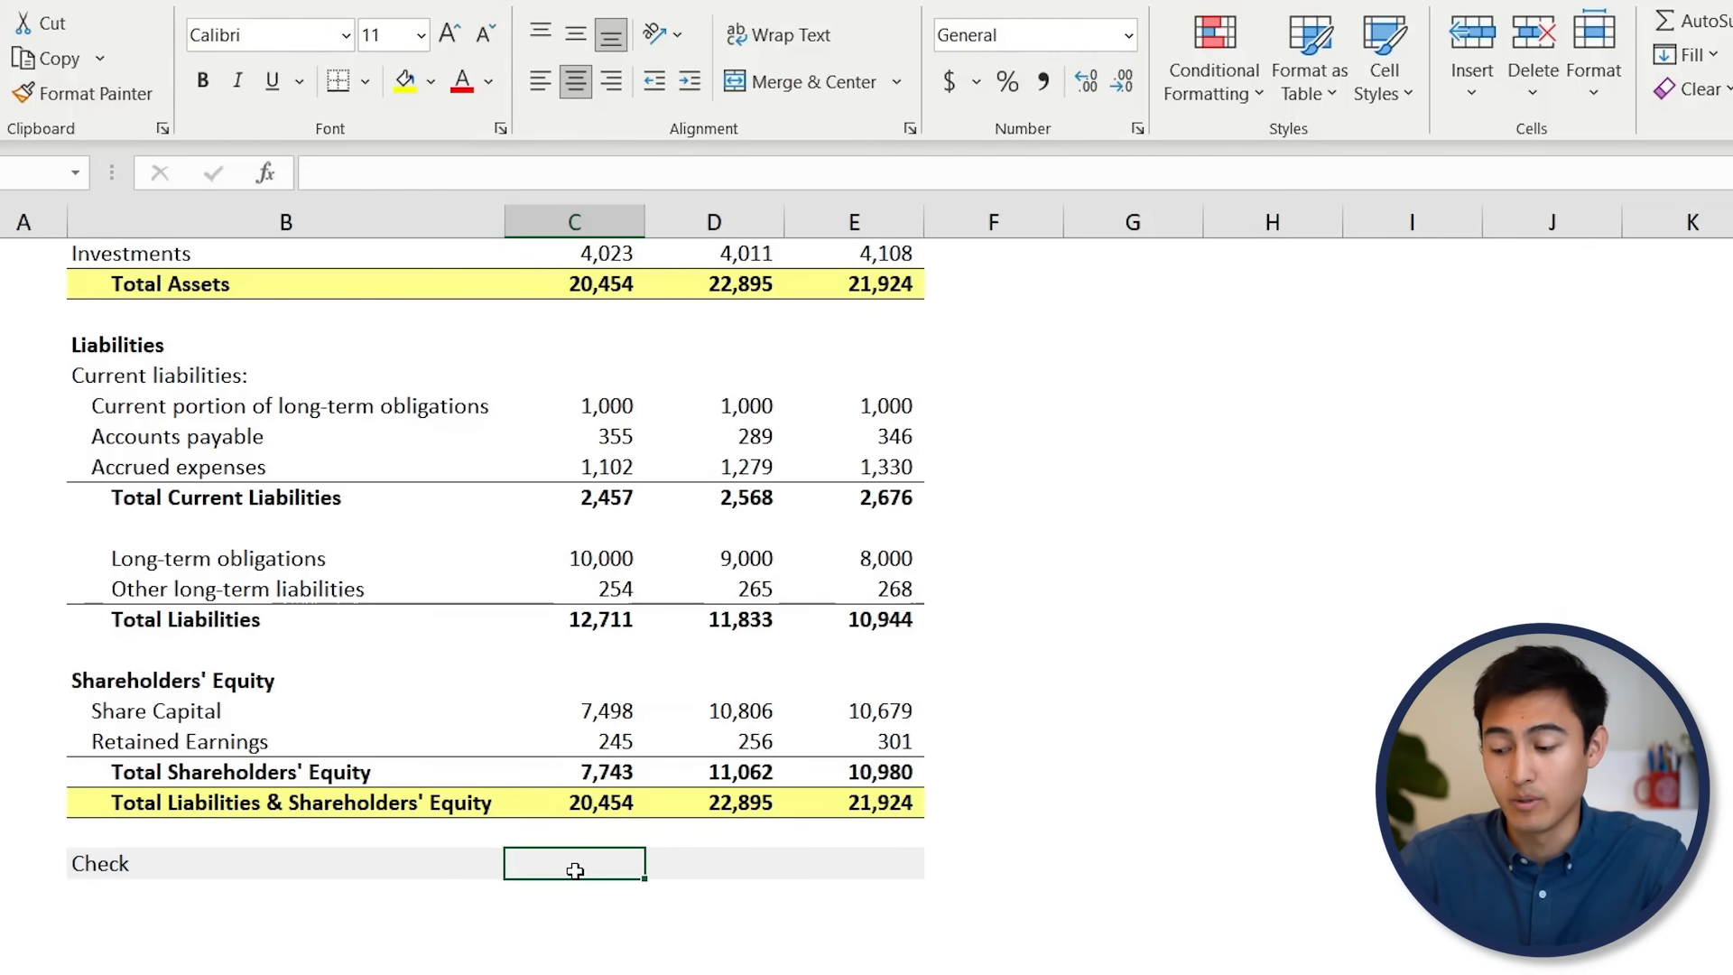
text(=if)
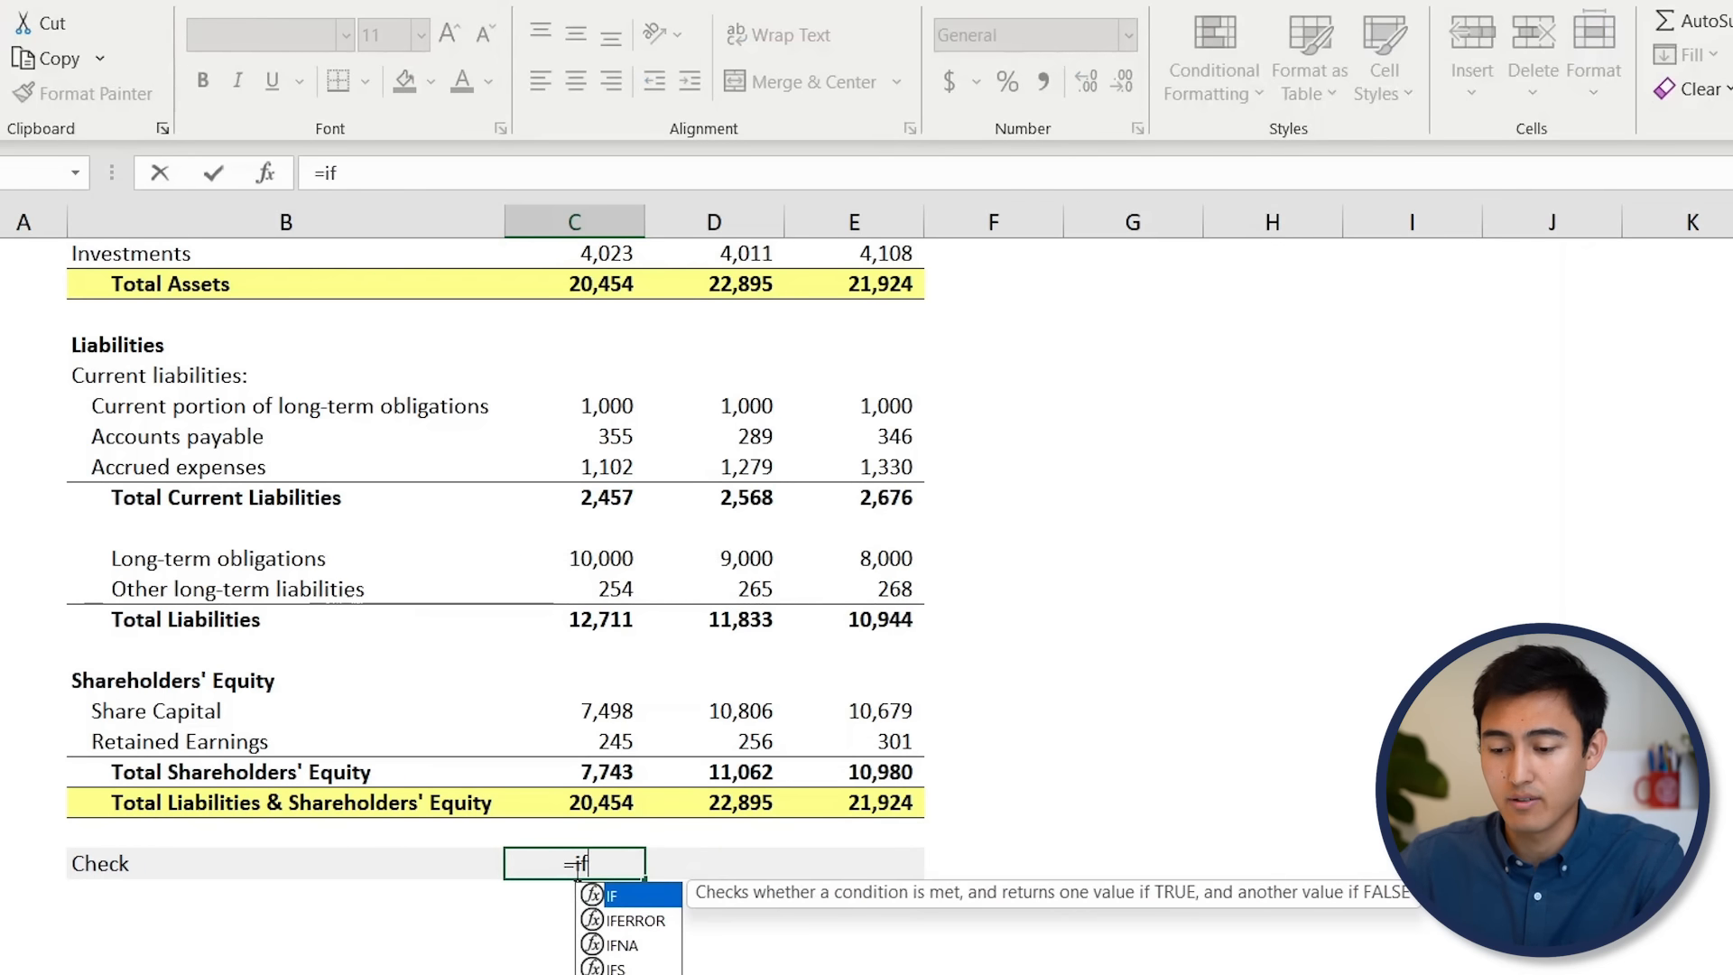
key(Tab)
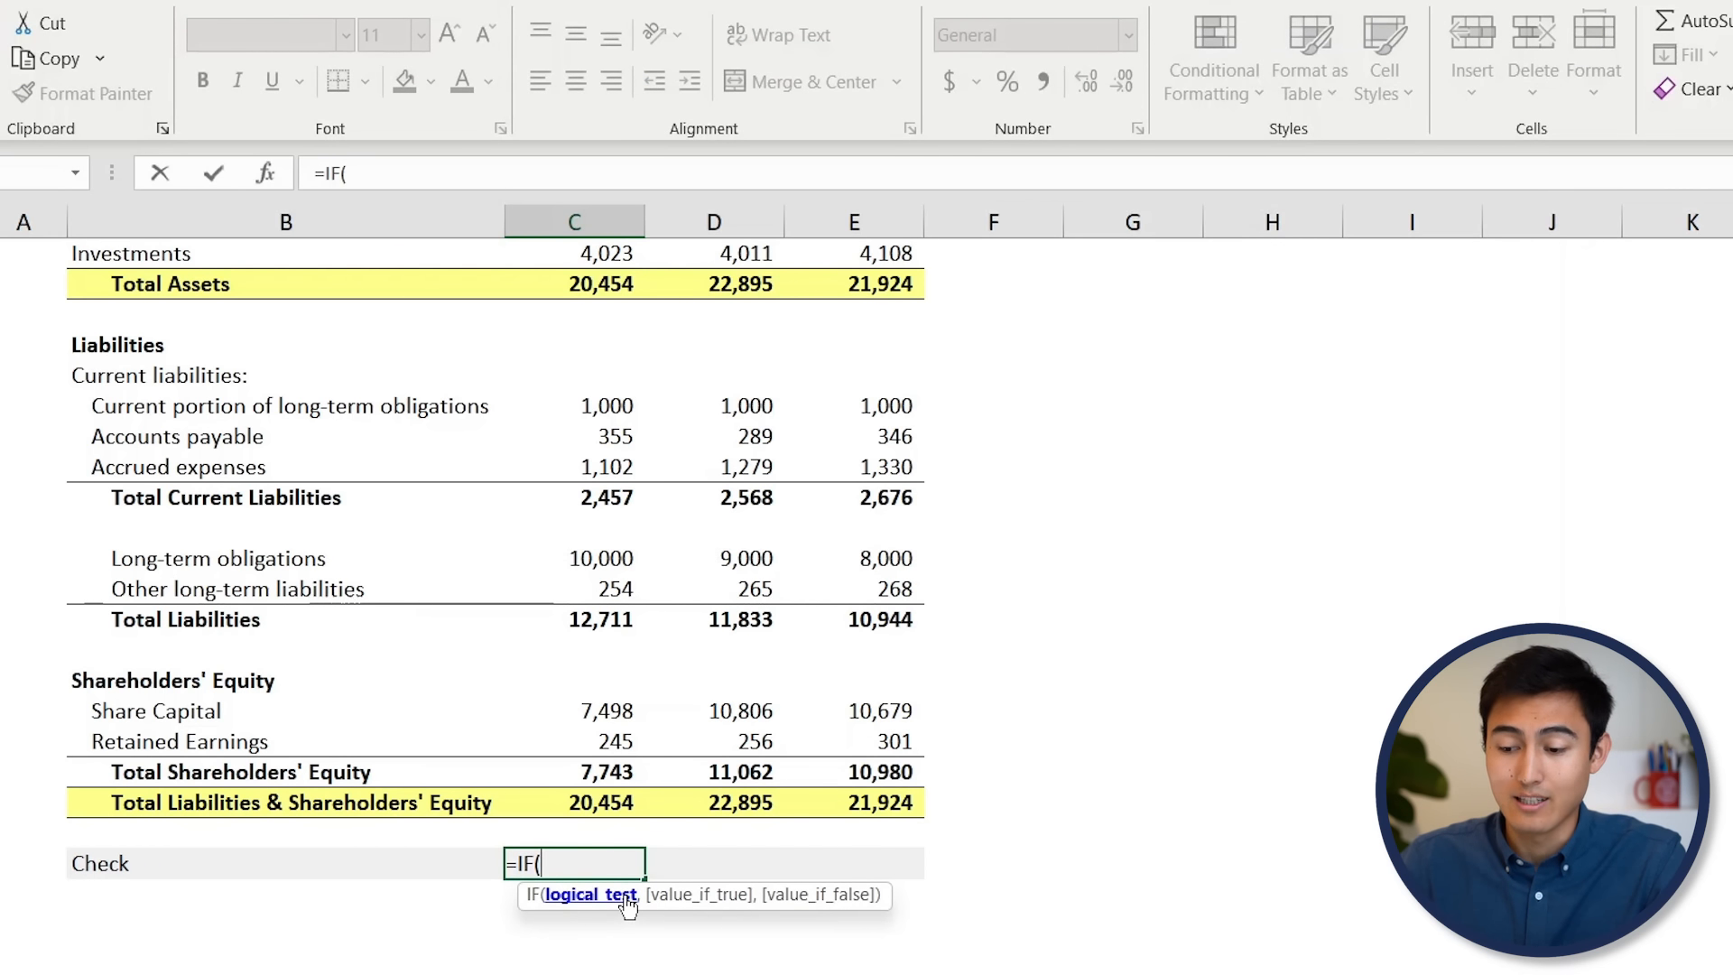
click(559, 803)
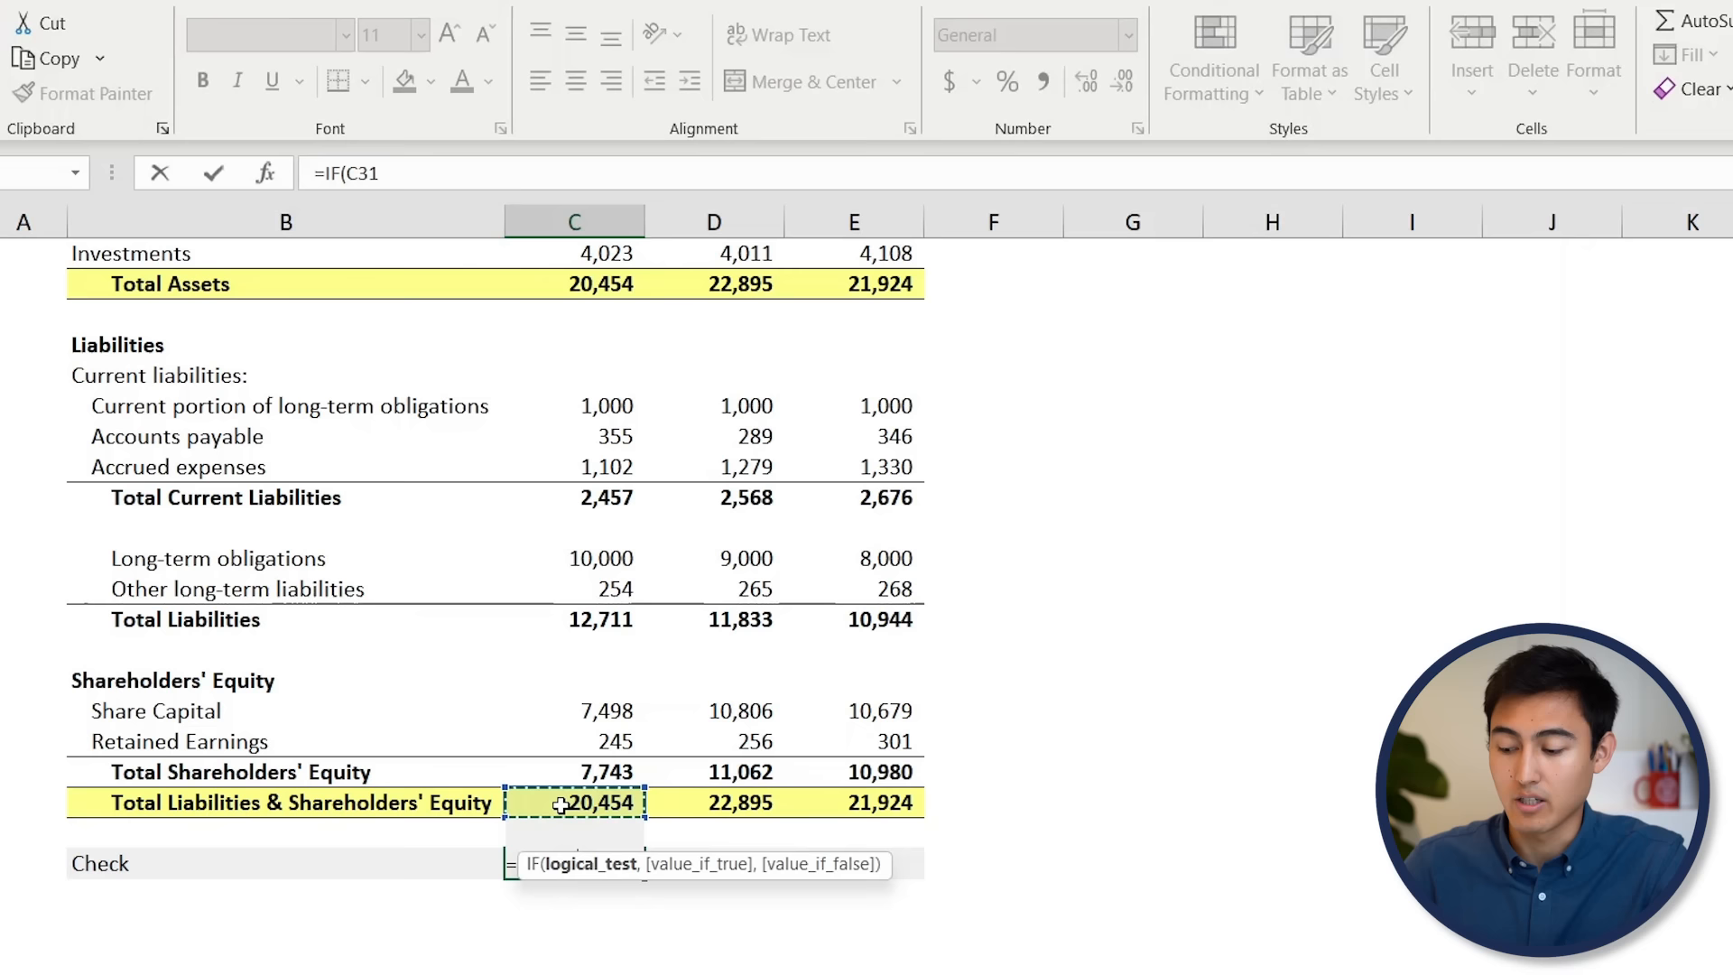
text(=)
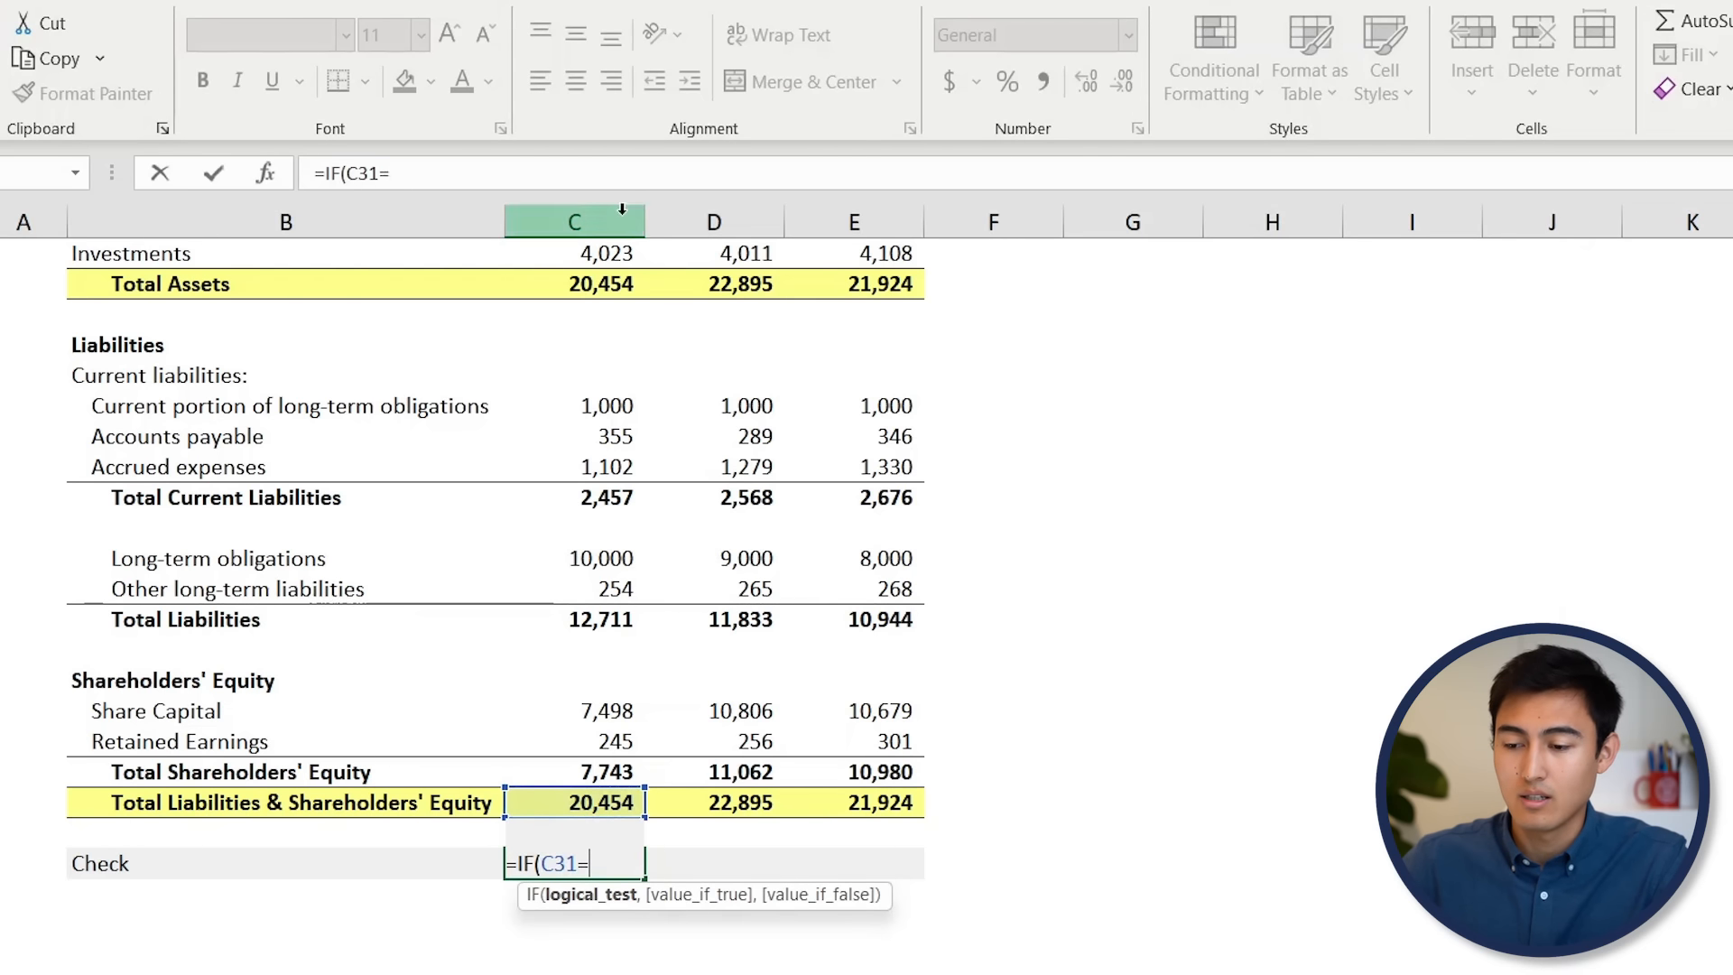
click(610, 286)
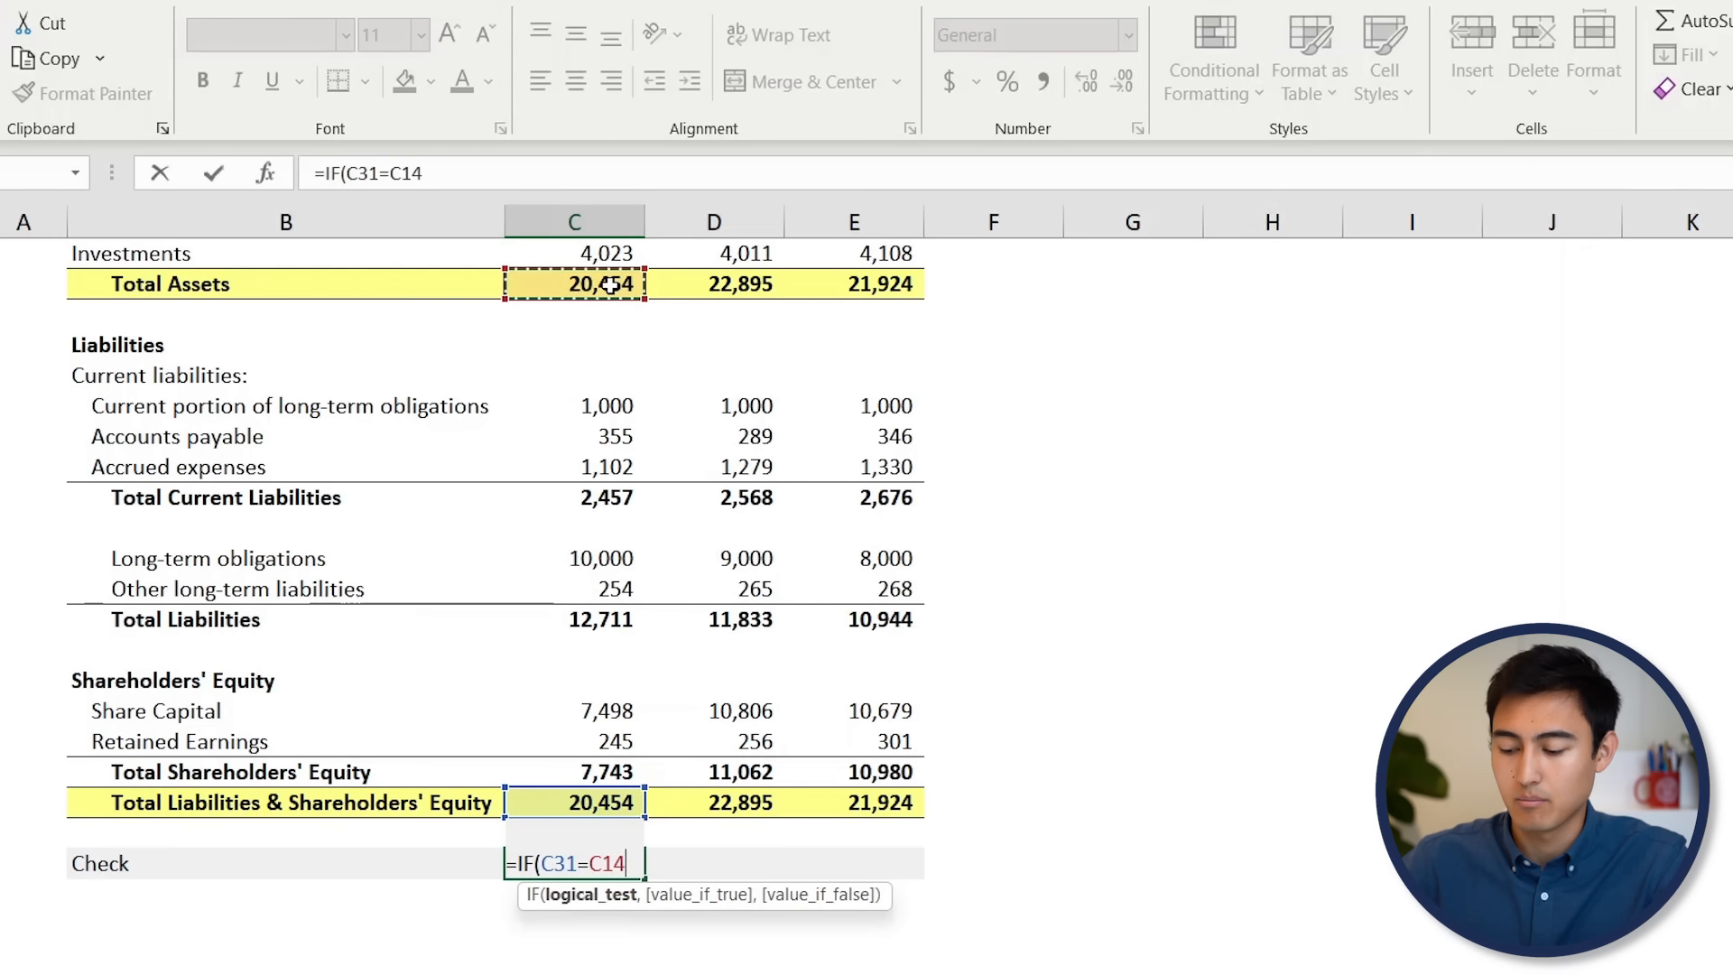
text(,)
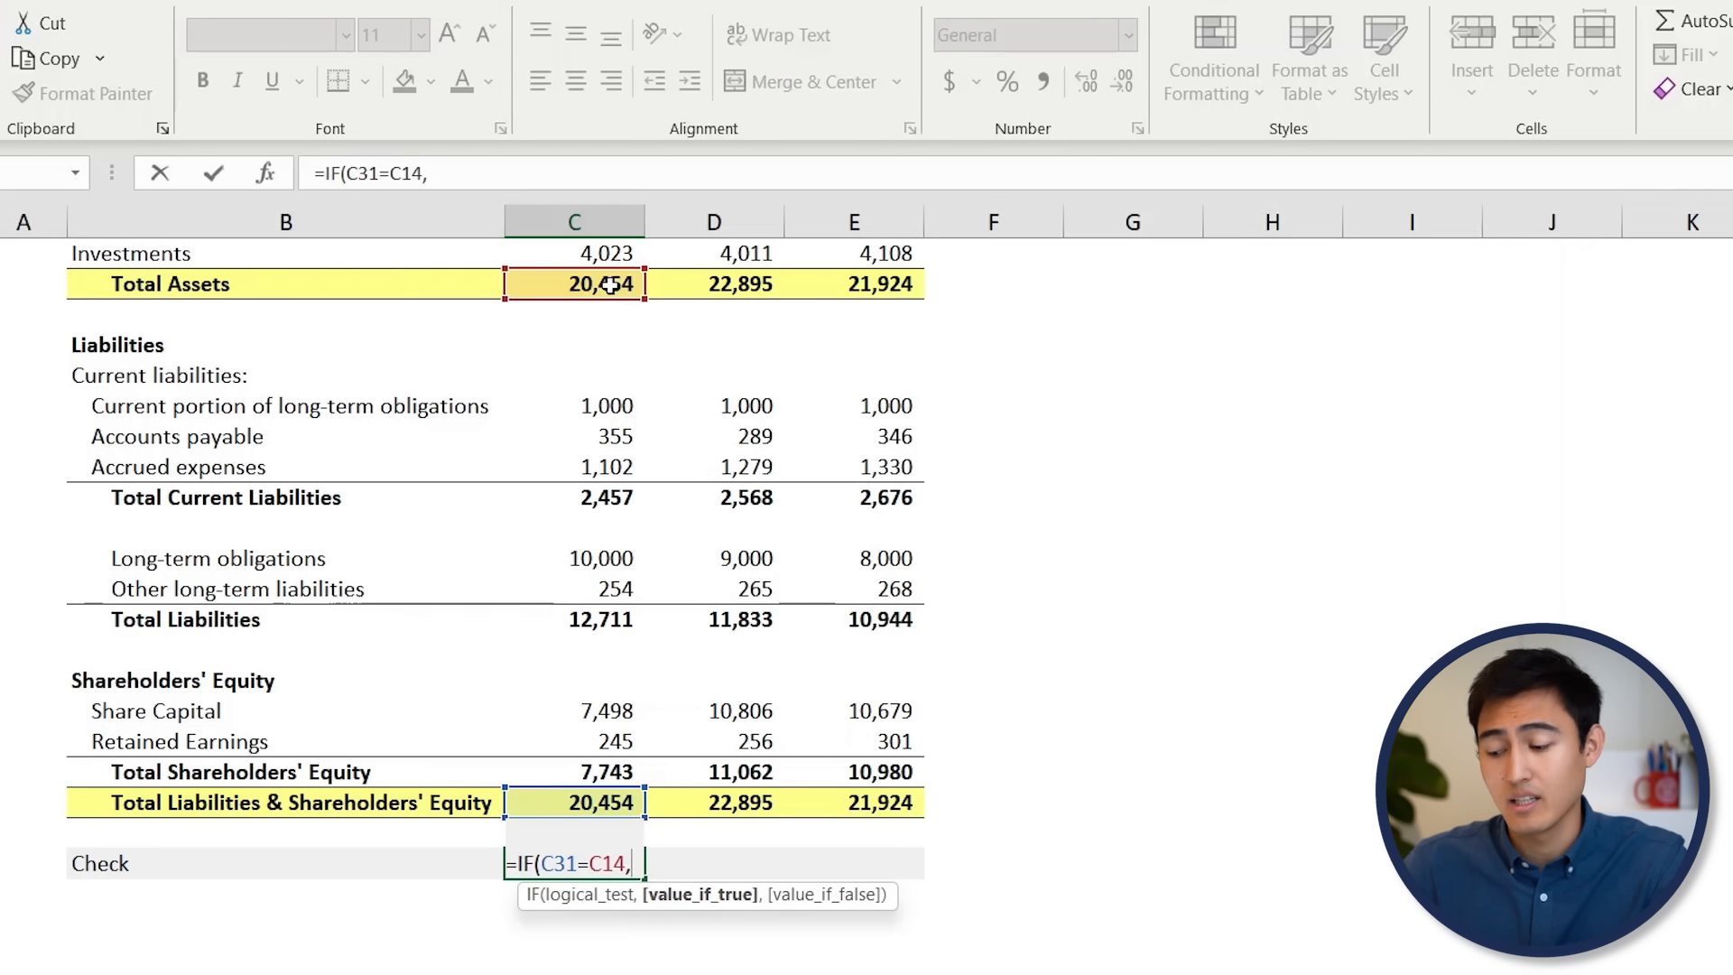
text("OK)
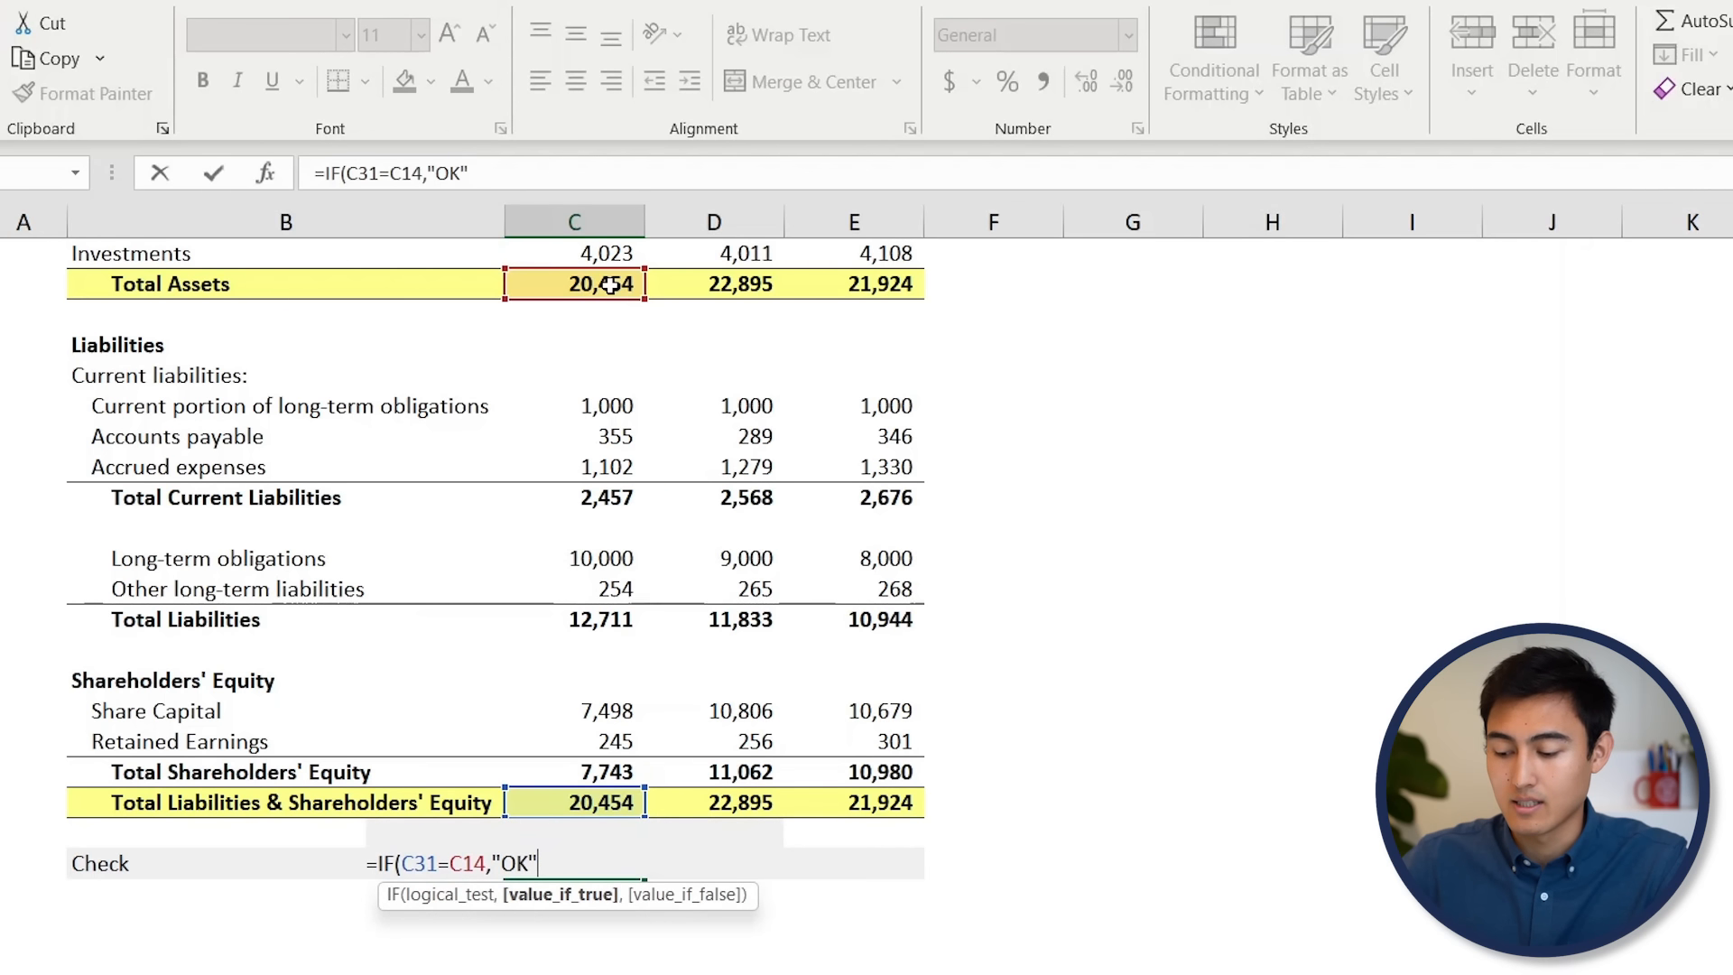
text(",)
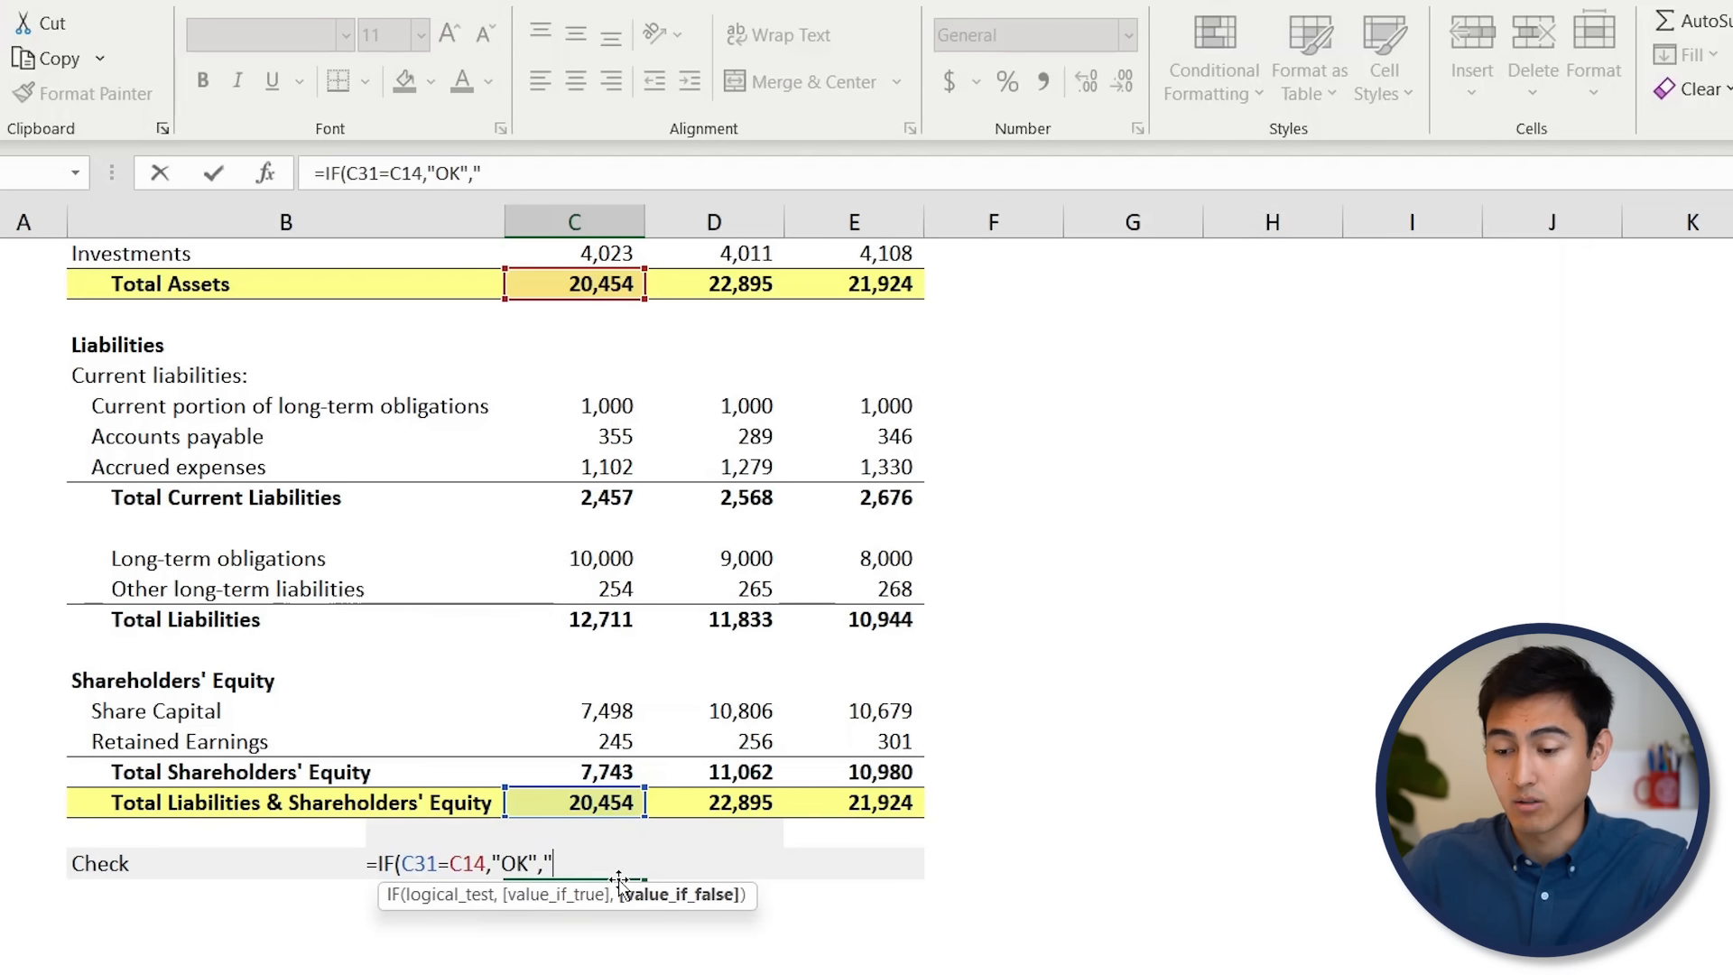
text(ERRO)
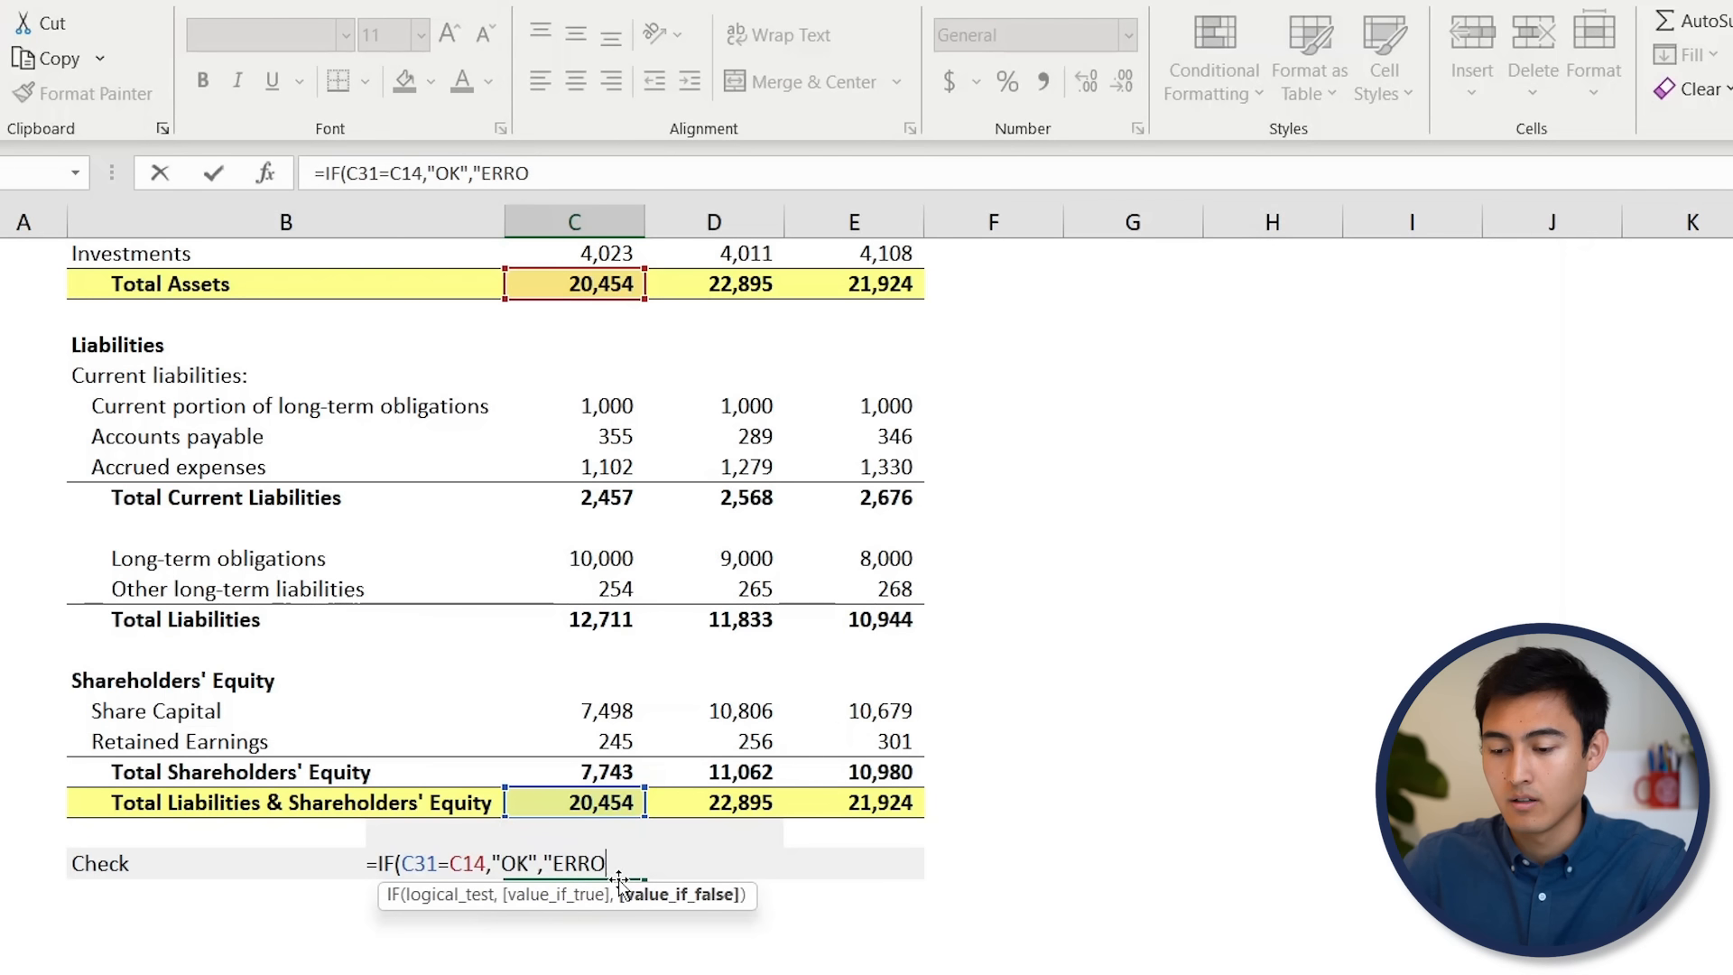
text(R")
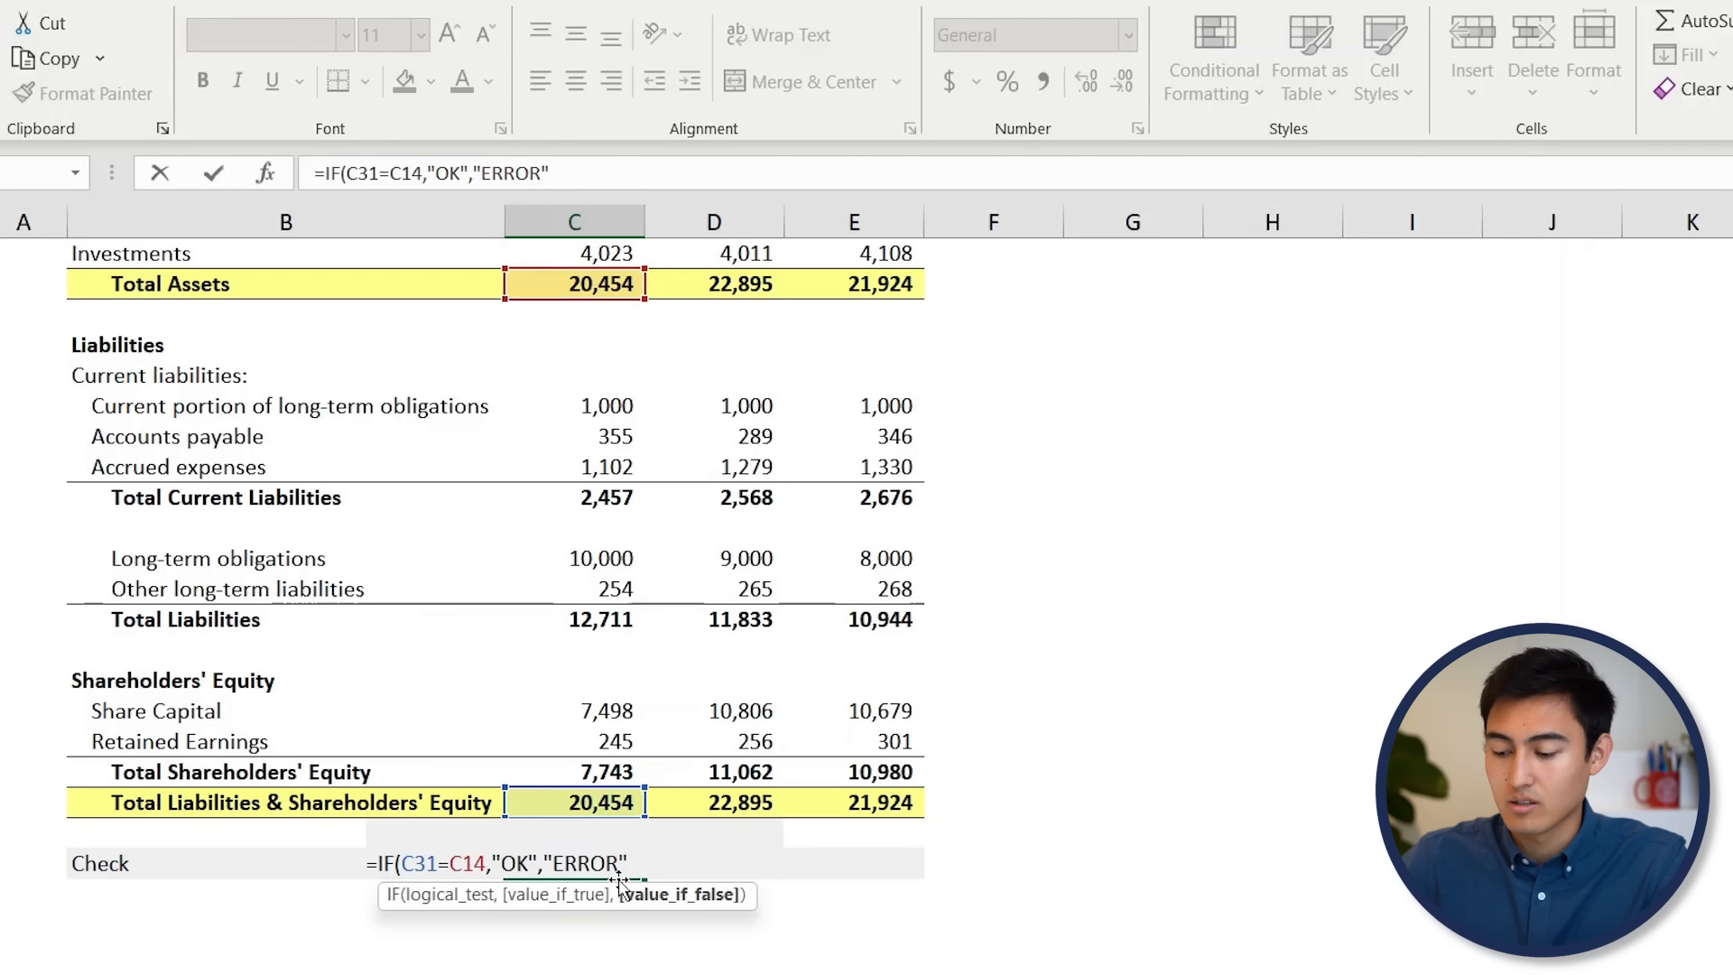
text())
key(Return)
Fill the Check formula from Dec-20 across to Dec-21 and Dec-22.
click(630, 871)
drag(643, 878, 922, 881)
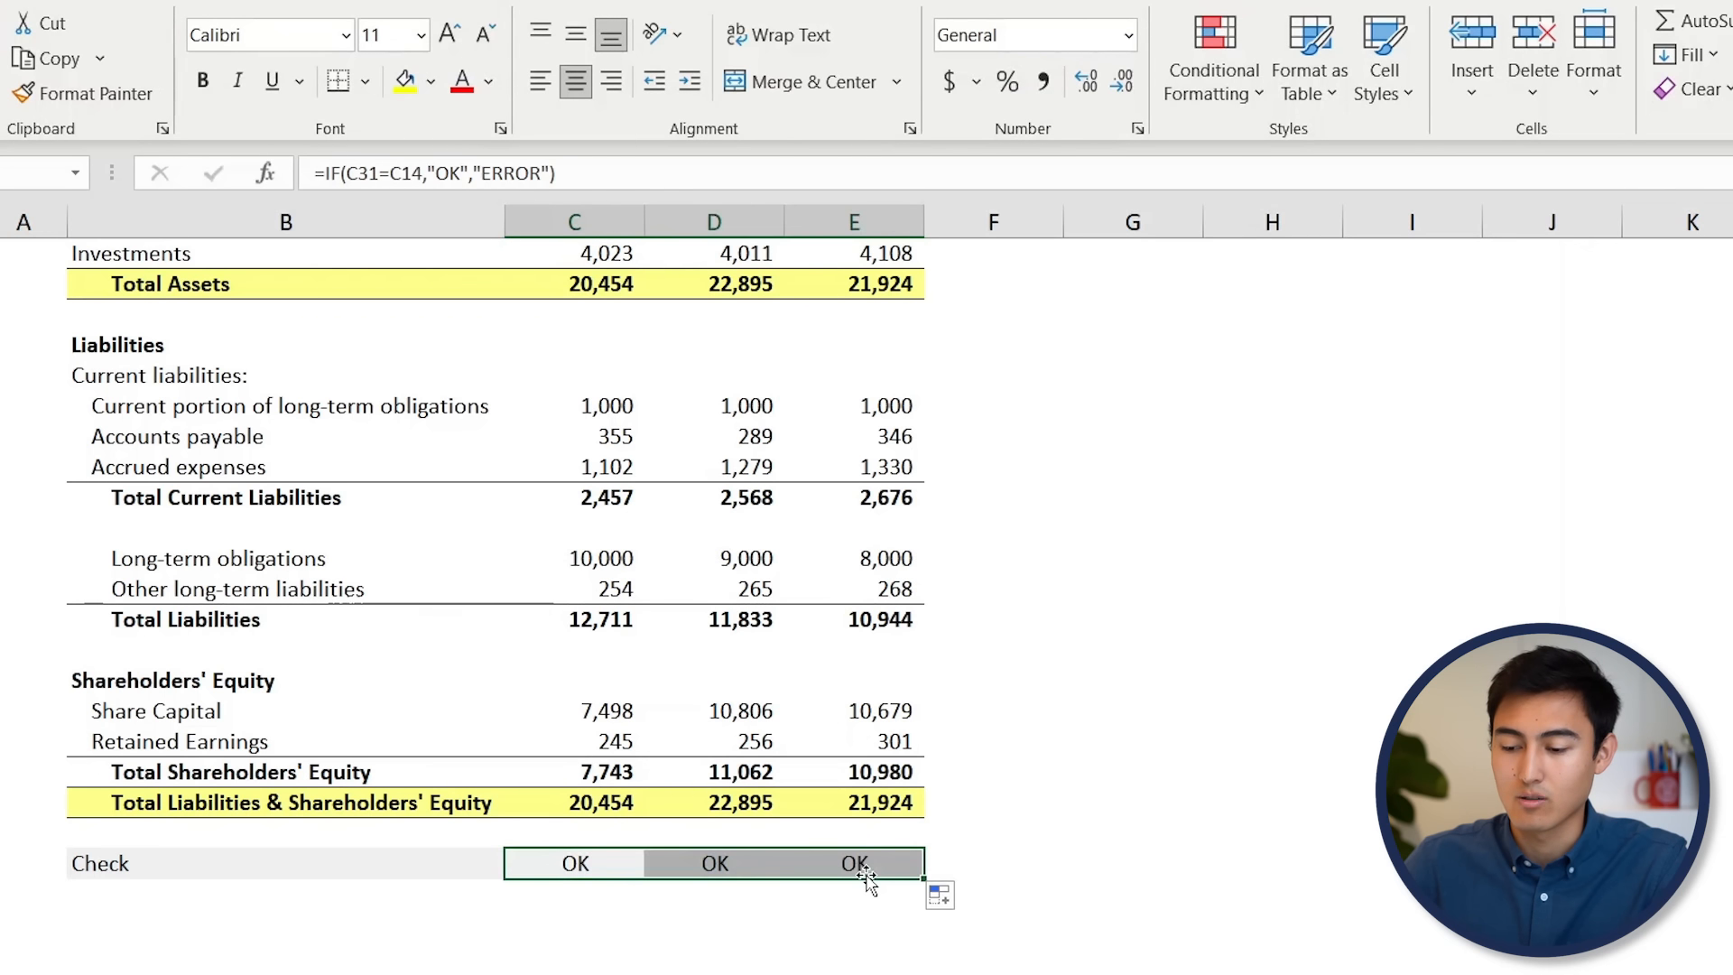
click(741, 863)
Overwrite the Dec-21 total liabilities and shareholders' equity with 5 to test the balance check.
click(742, 798)
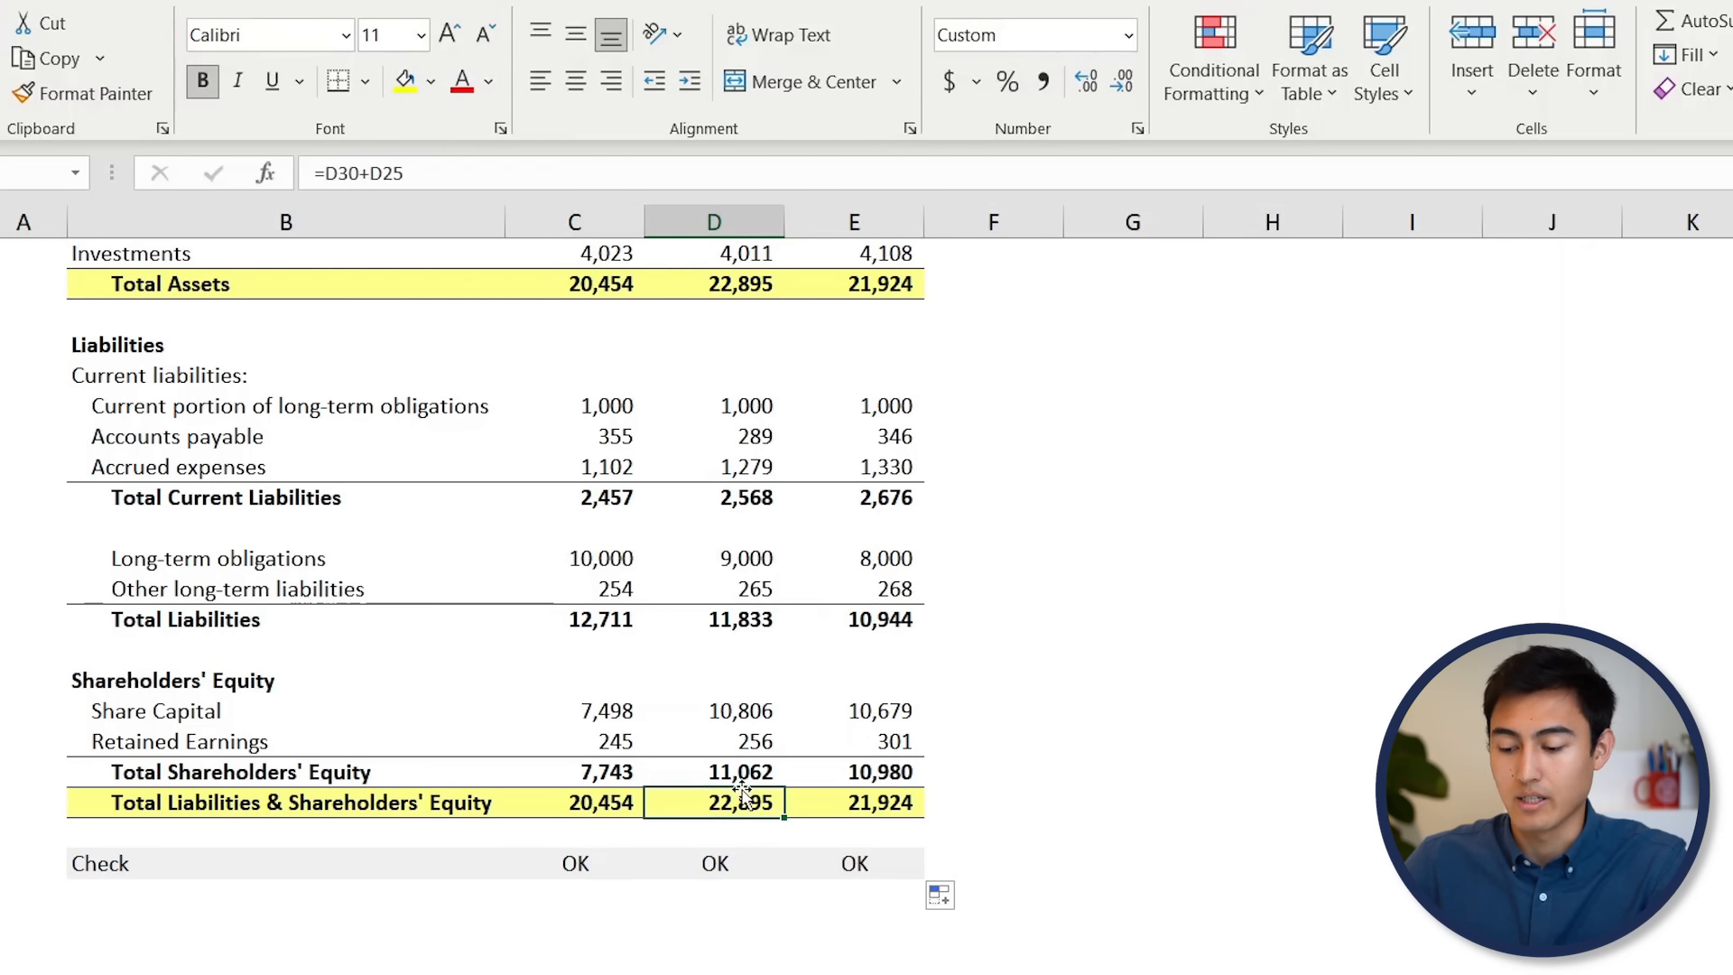
text(5)
key(Return)
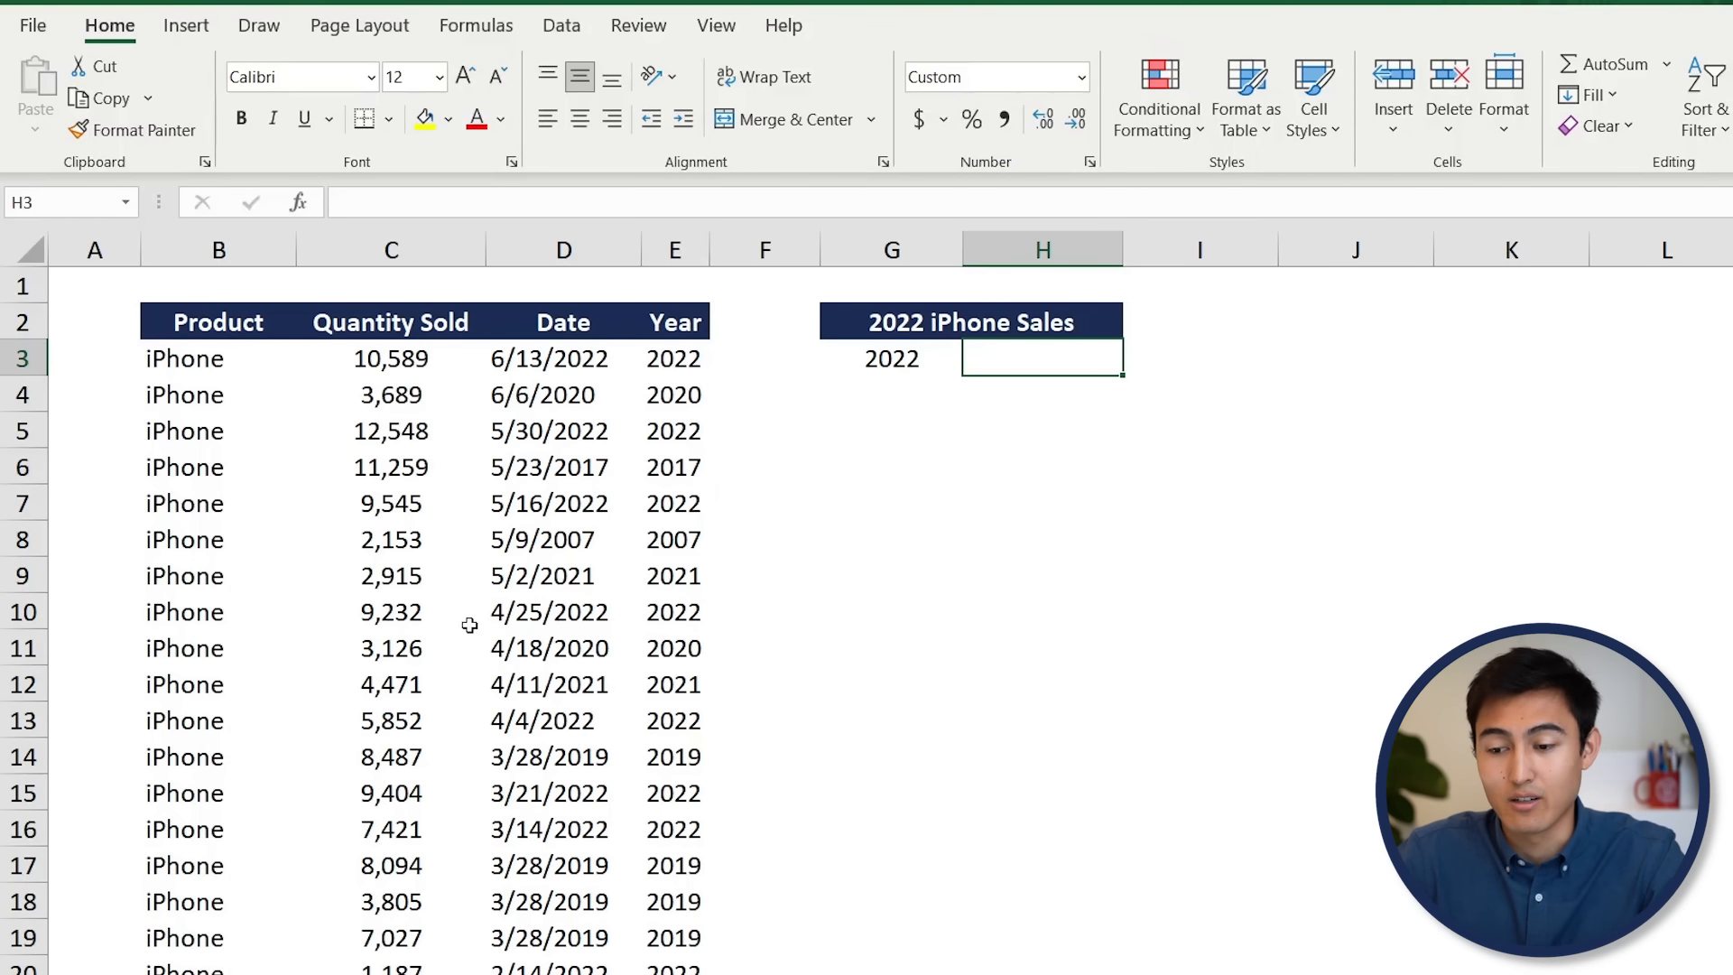
Examine the product, quantity sold and year columns of the iPhone table and the 2022 iPhone Sales block.
click(223, 385)
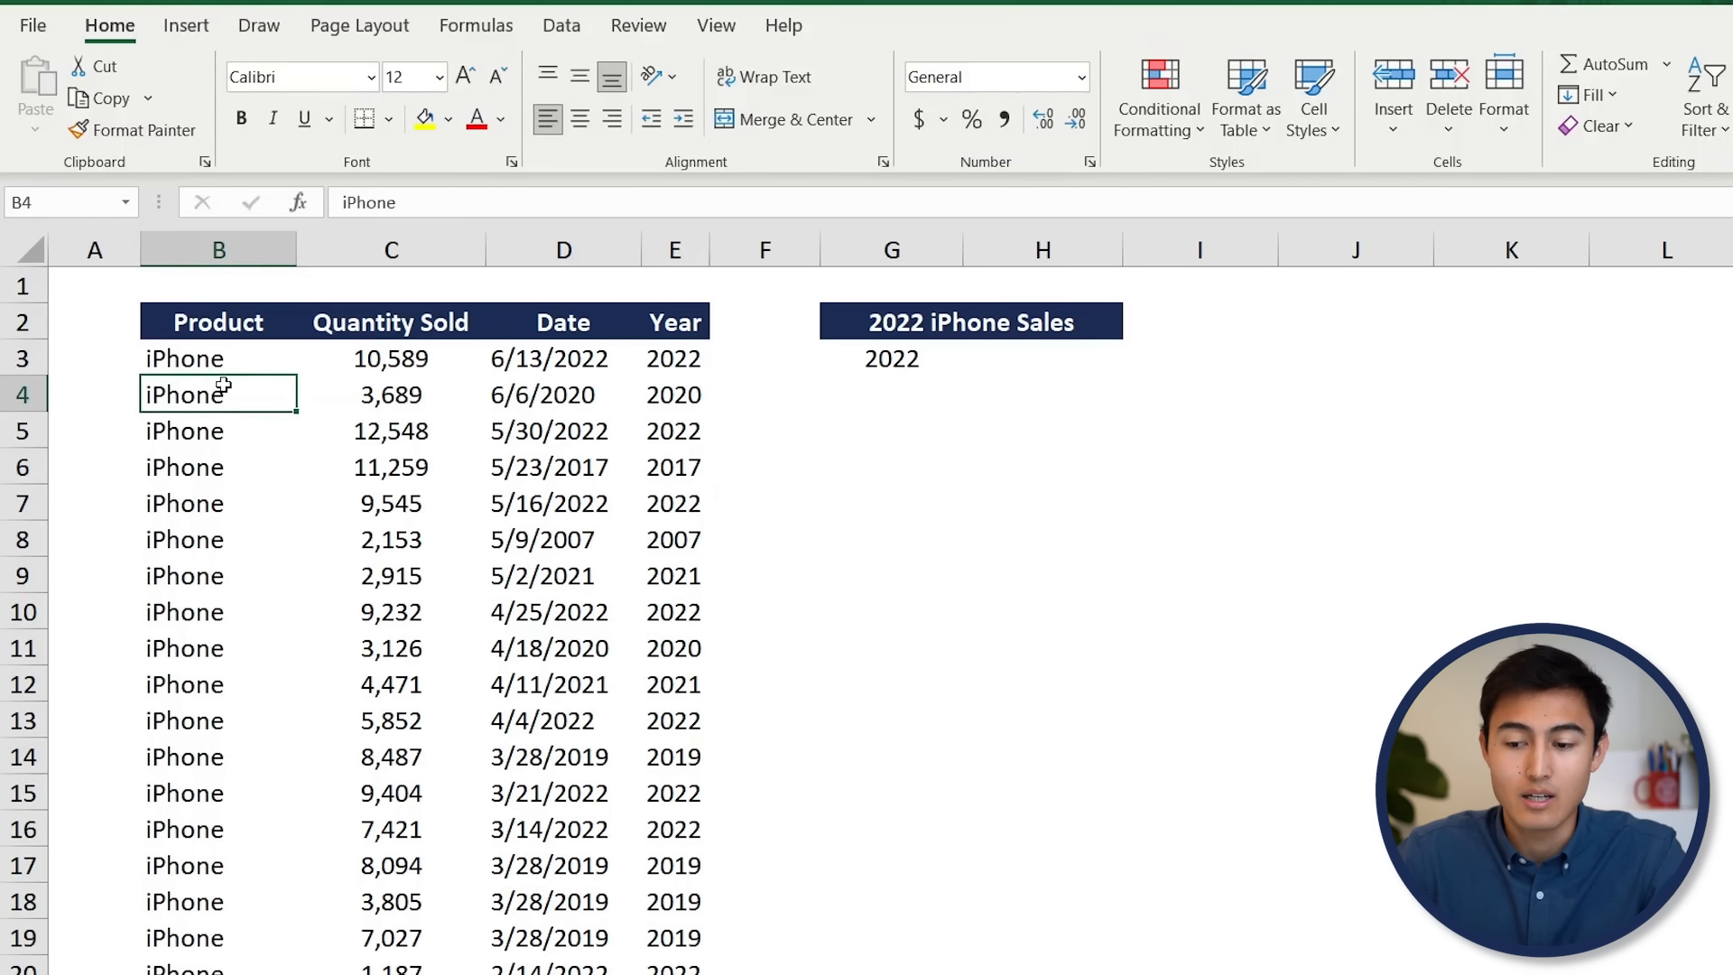
click(393, 401)
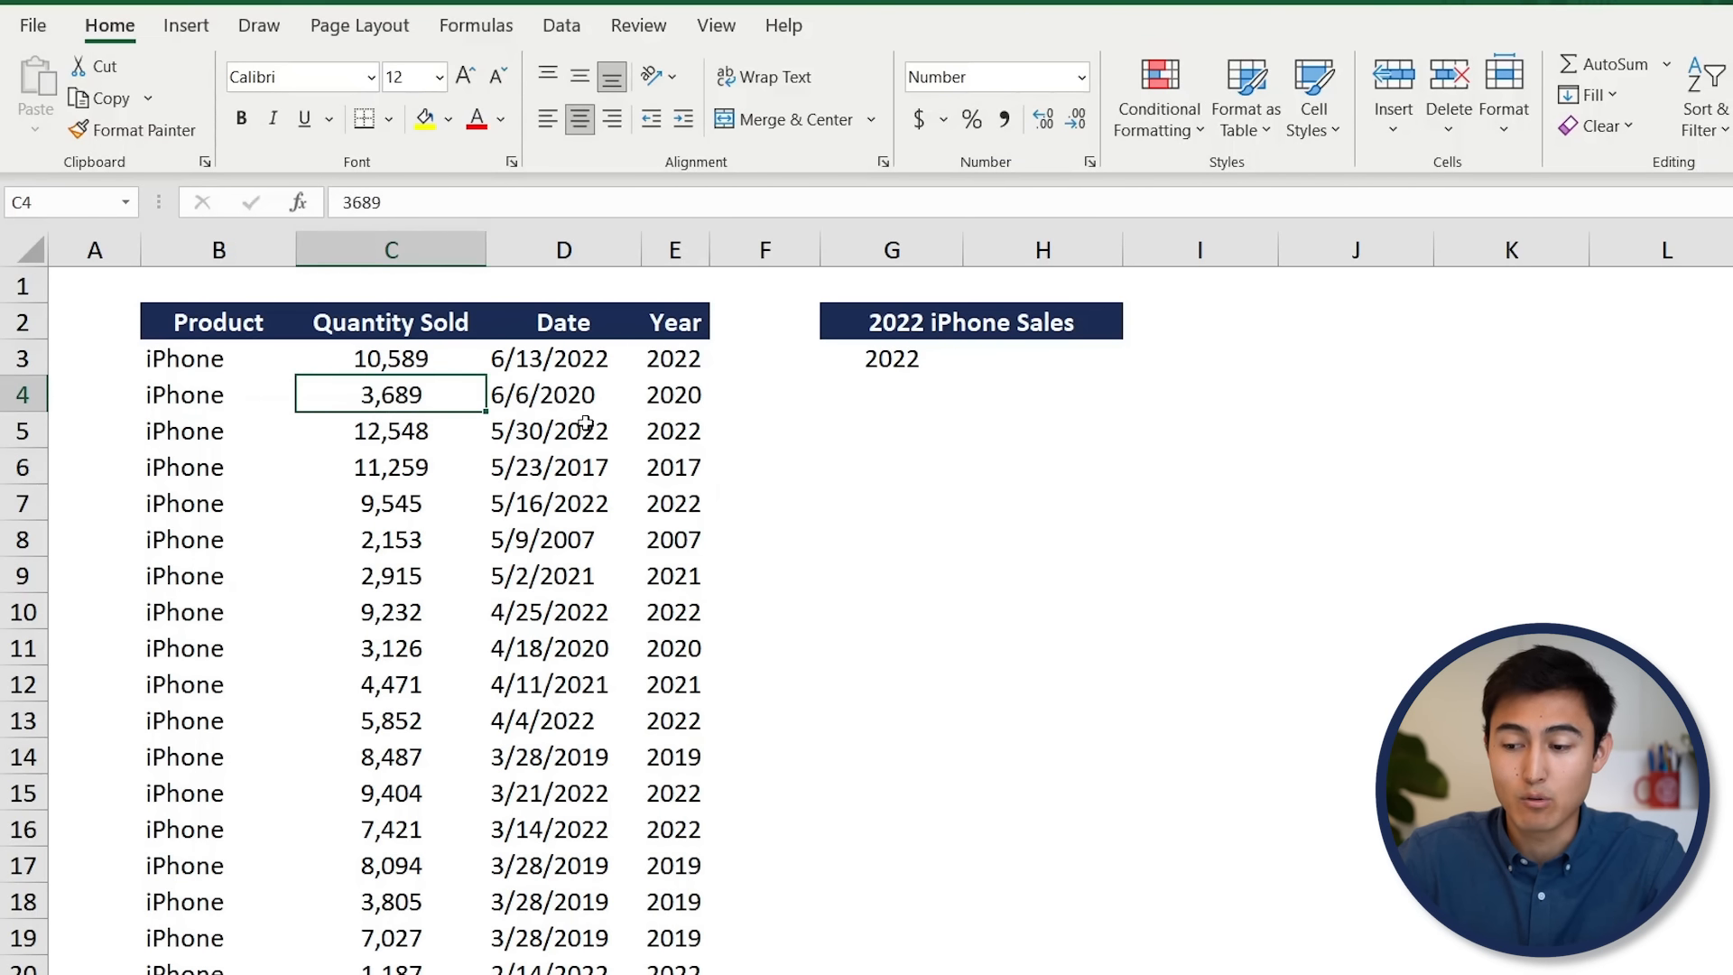
click(649, 389)
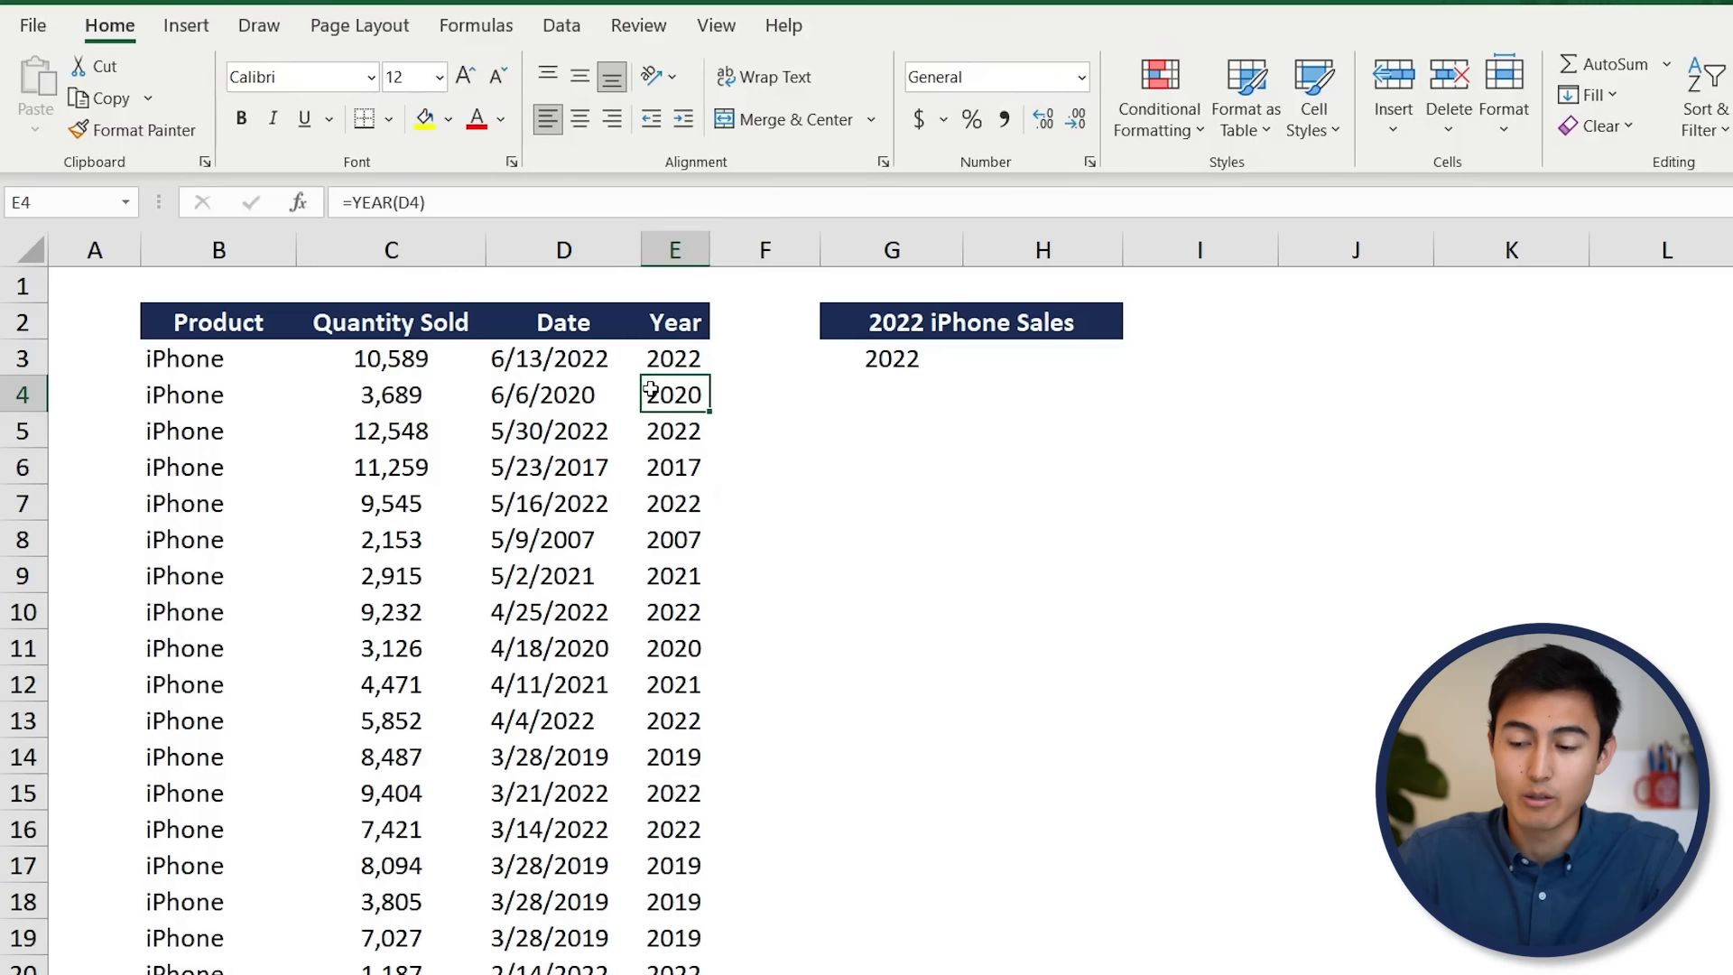
click(999, 326)
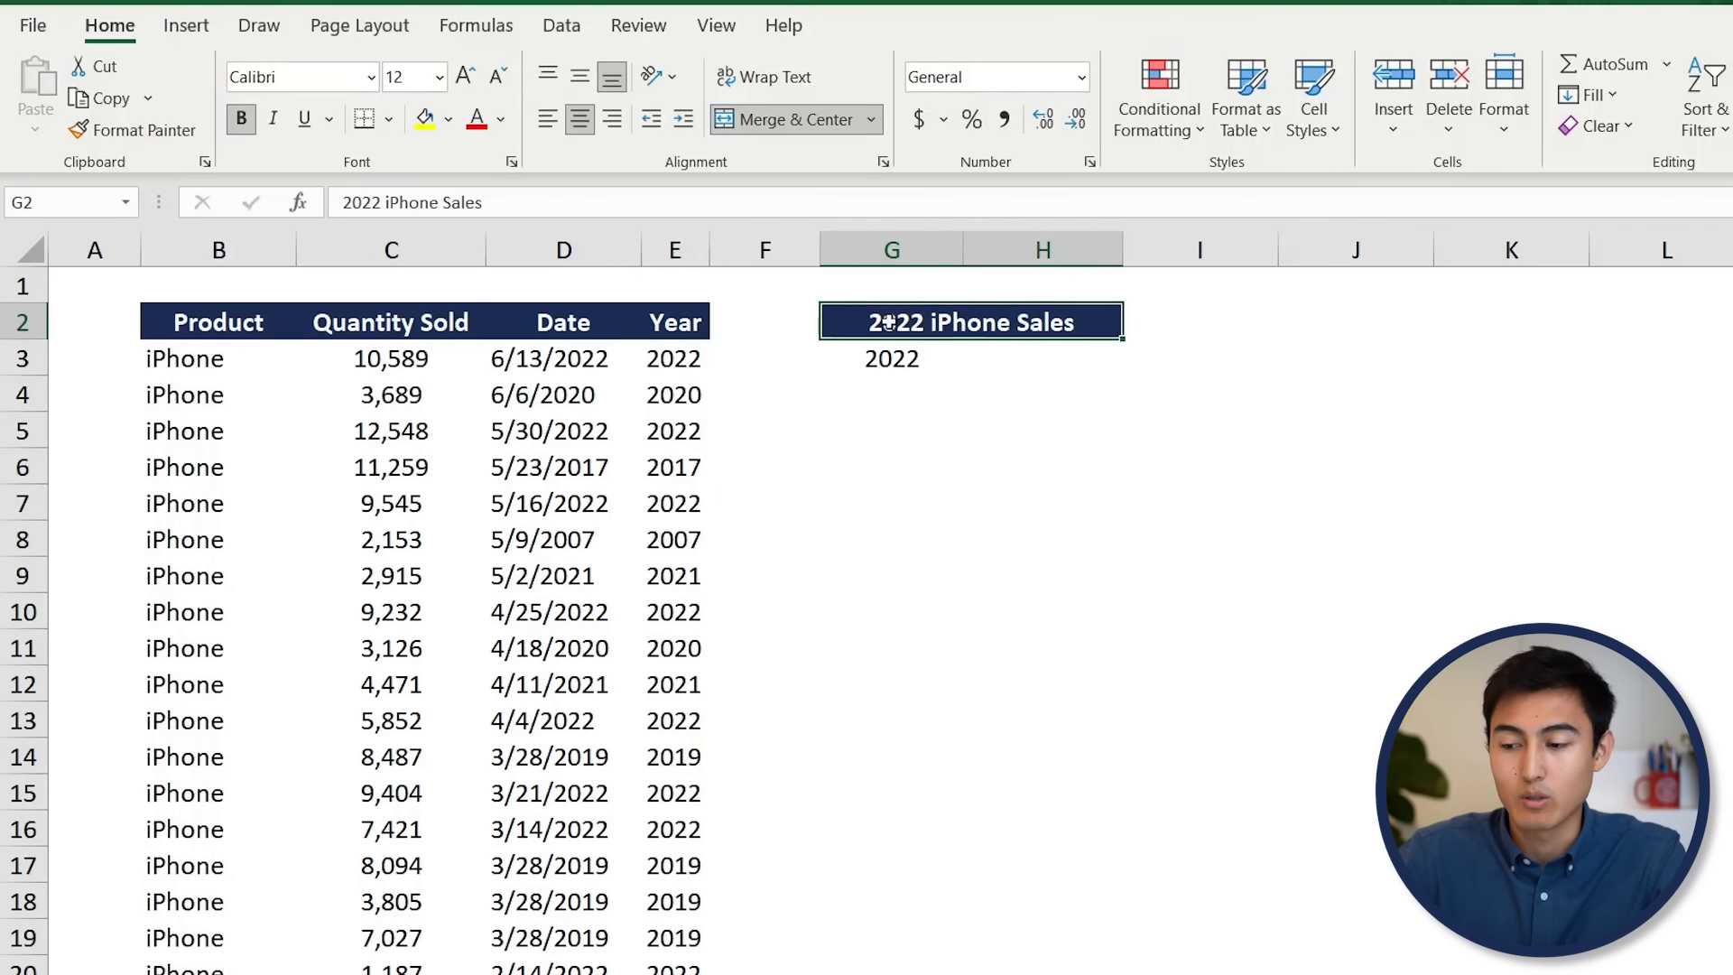
click(1040, 363)
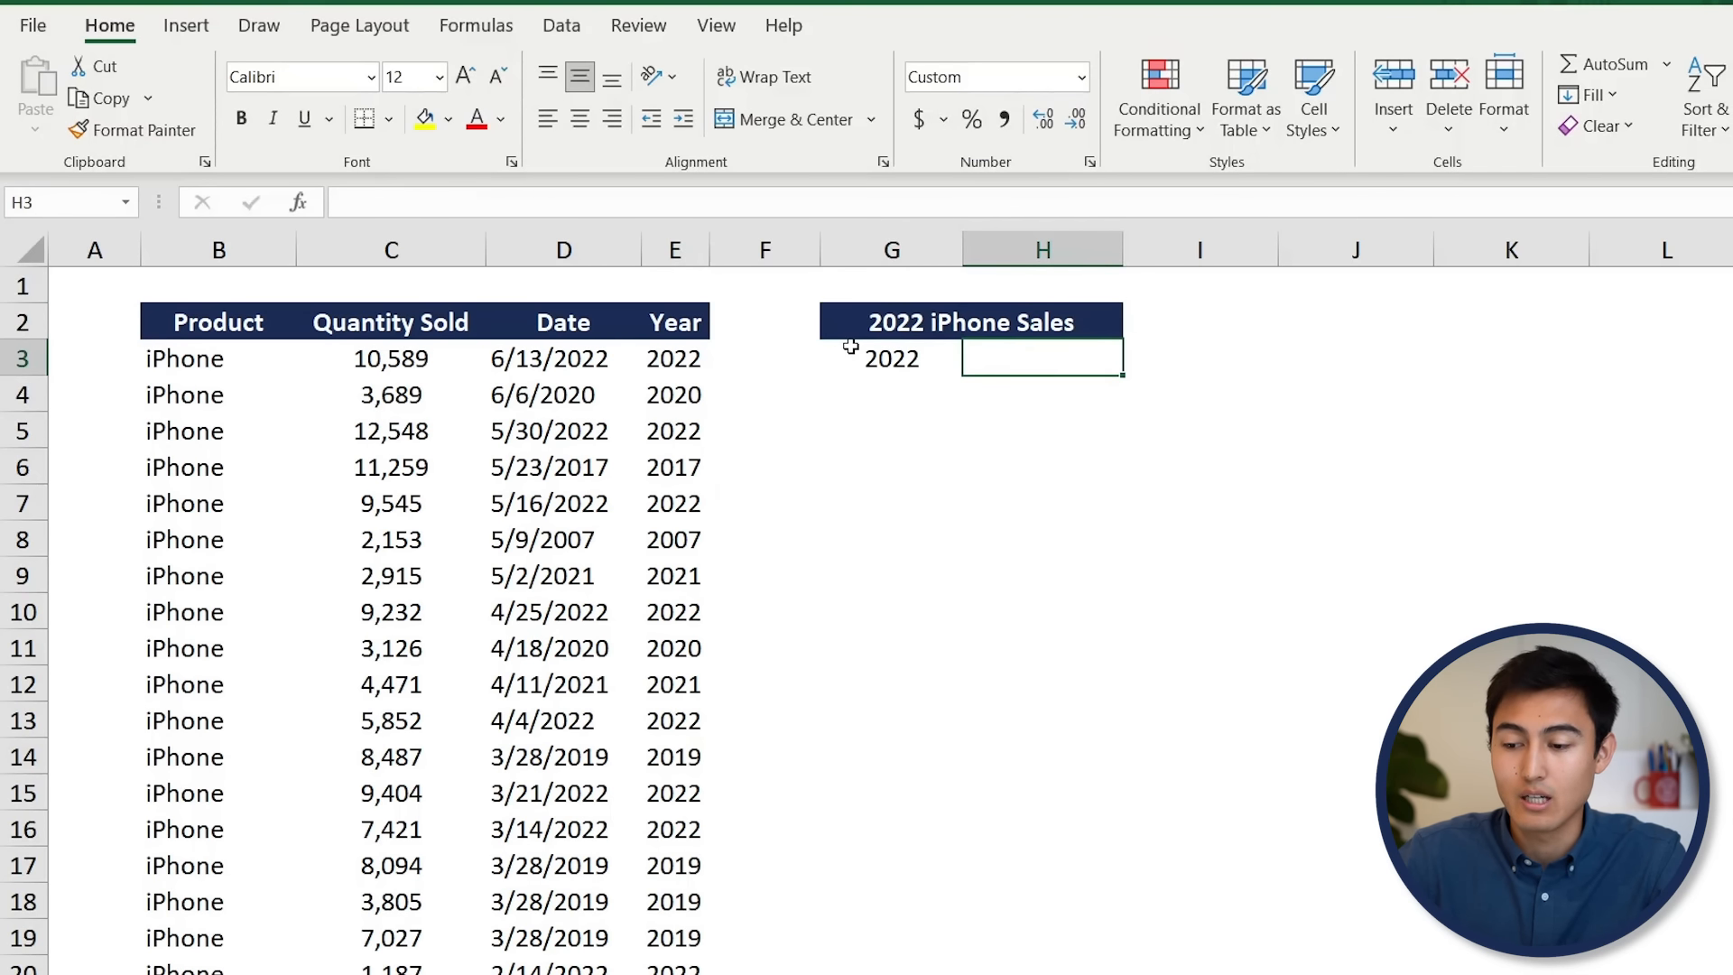
Examine the iPhone table's rows with year 2022, then return to the empty sales total cell H3.
drag(673, 355, 297, 378)
key(Down)
key(Down)
key(shift+space)
key(Down)
key(Down)
key(shift+space)
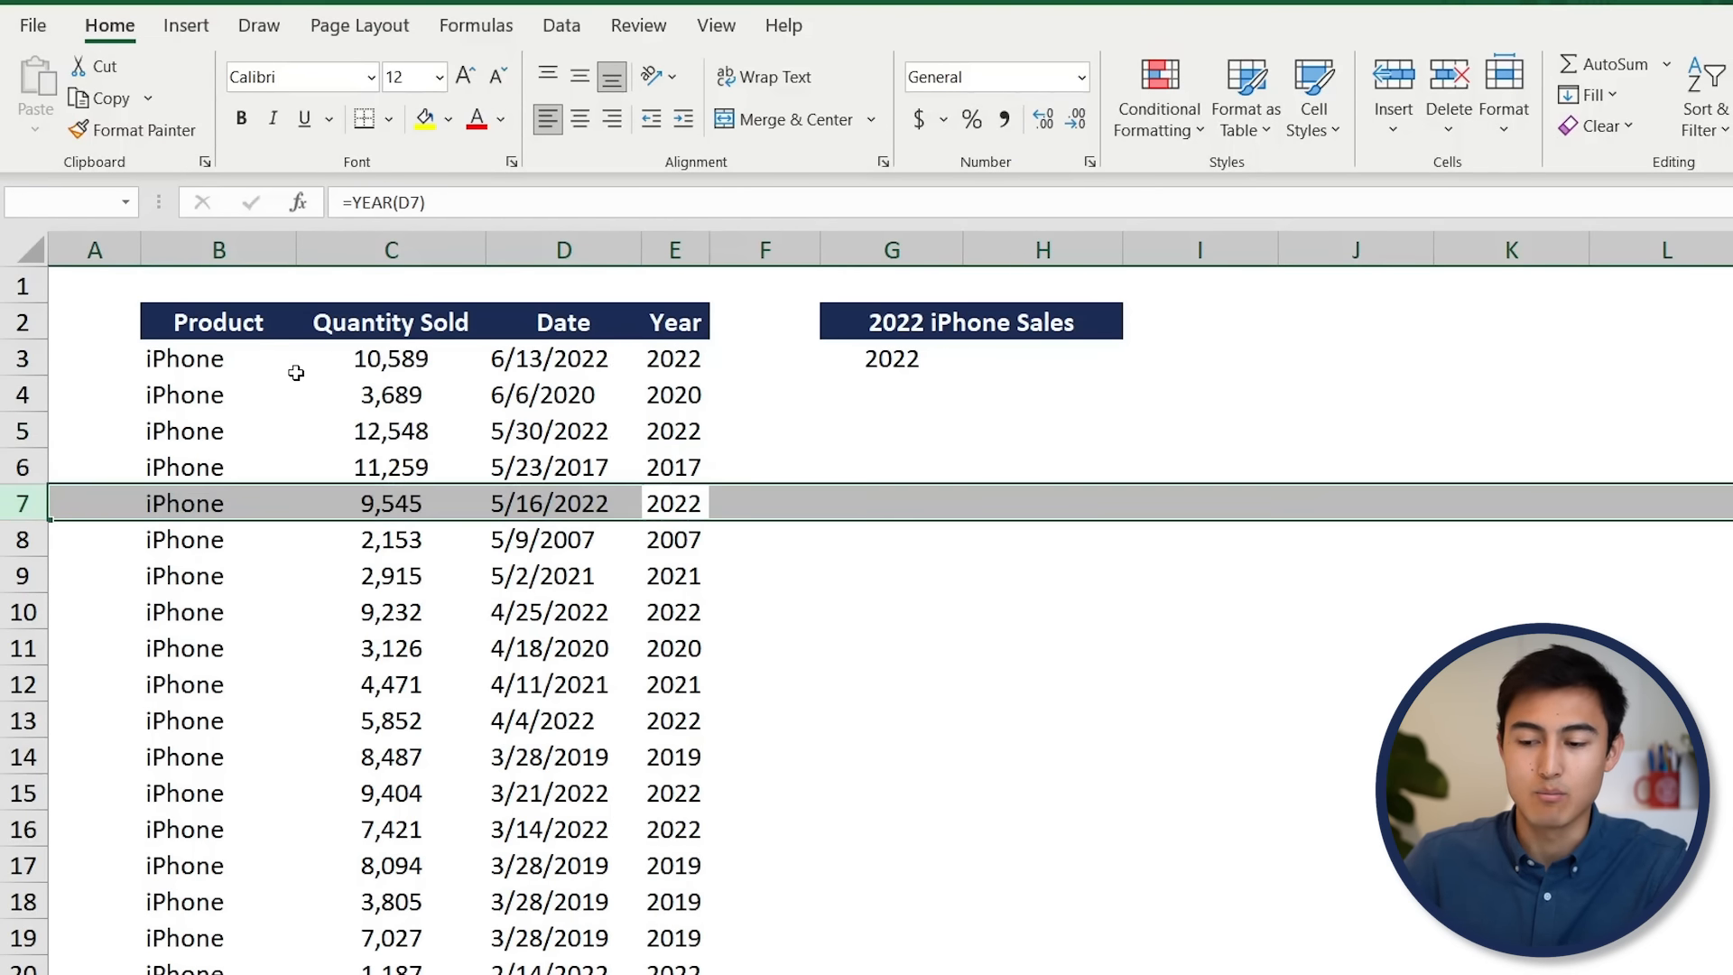
key(Right)
key(Right)
key(Right)
key(Up)
key(Up)
key(Up)
key(Up)
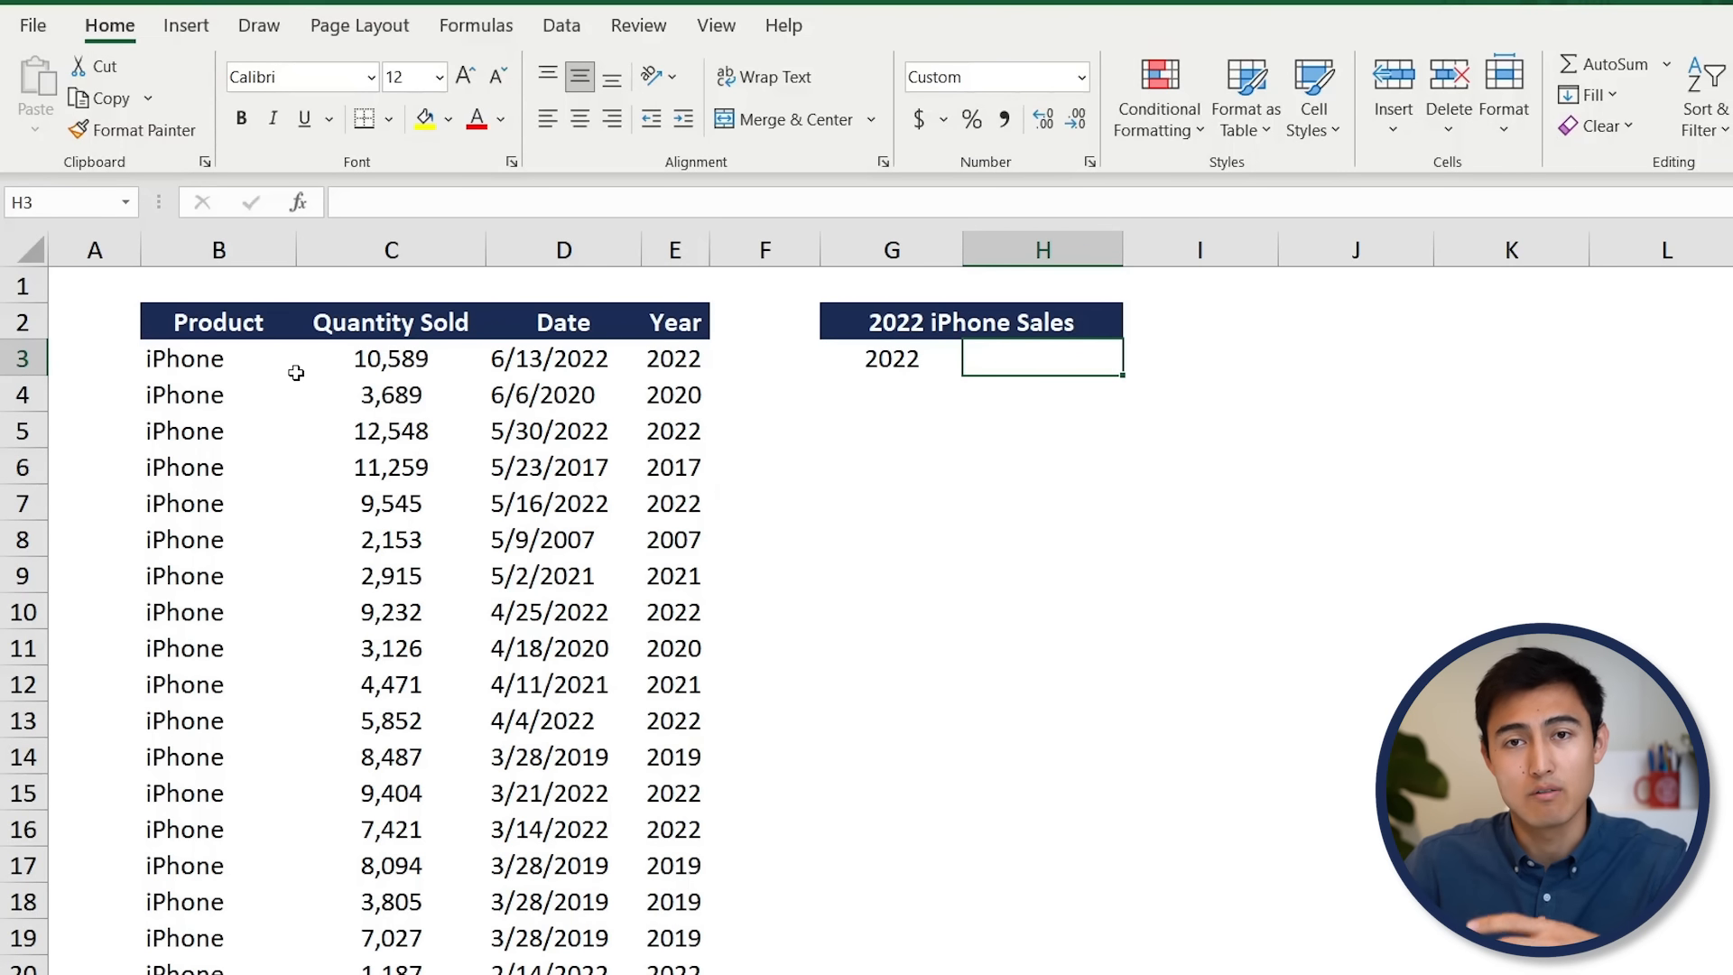
Start a SUMIF formula in H3 with the Year column E3:E54 as the range.
text(=)
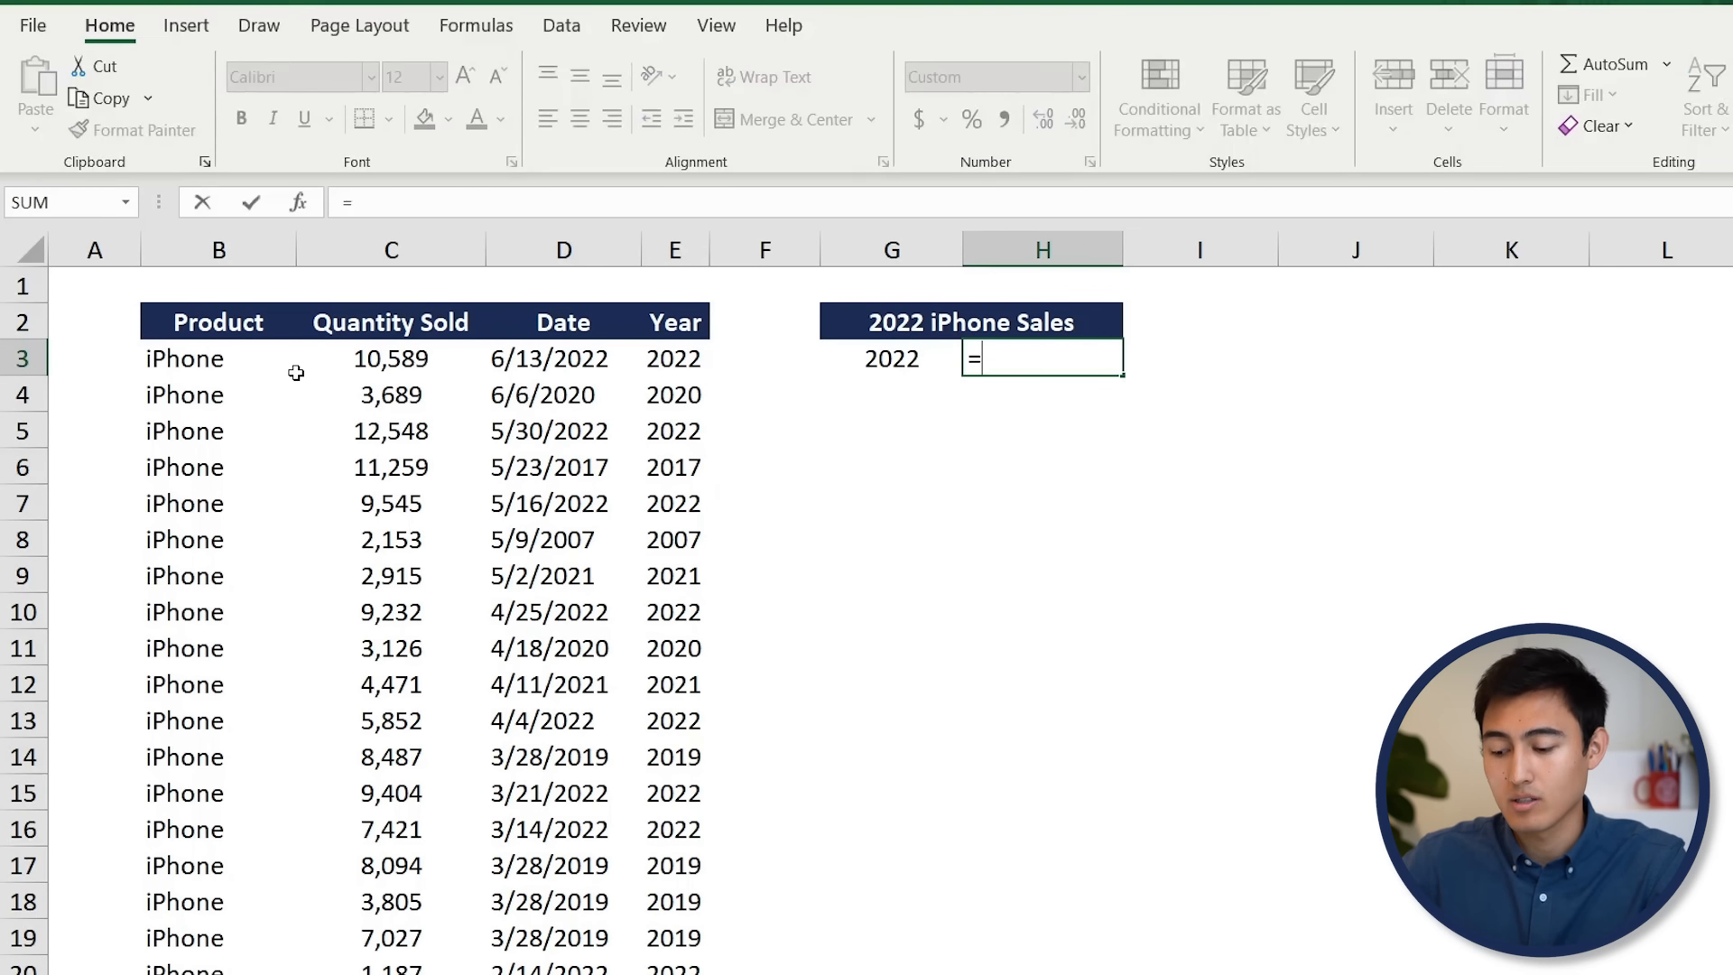
text(sumif)
key(Tab)
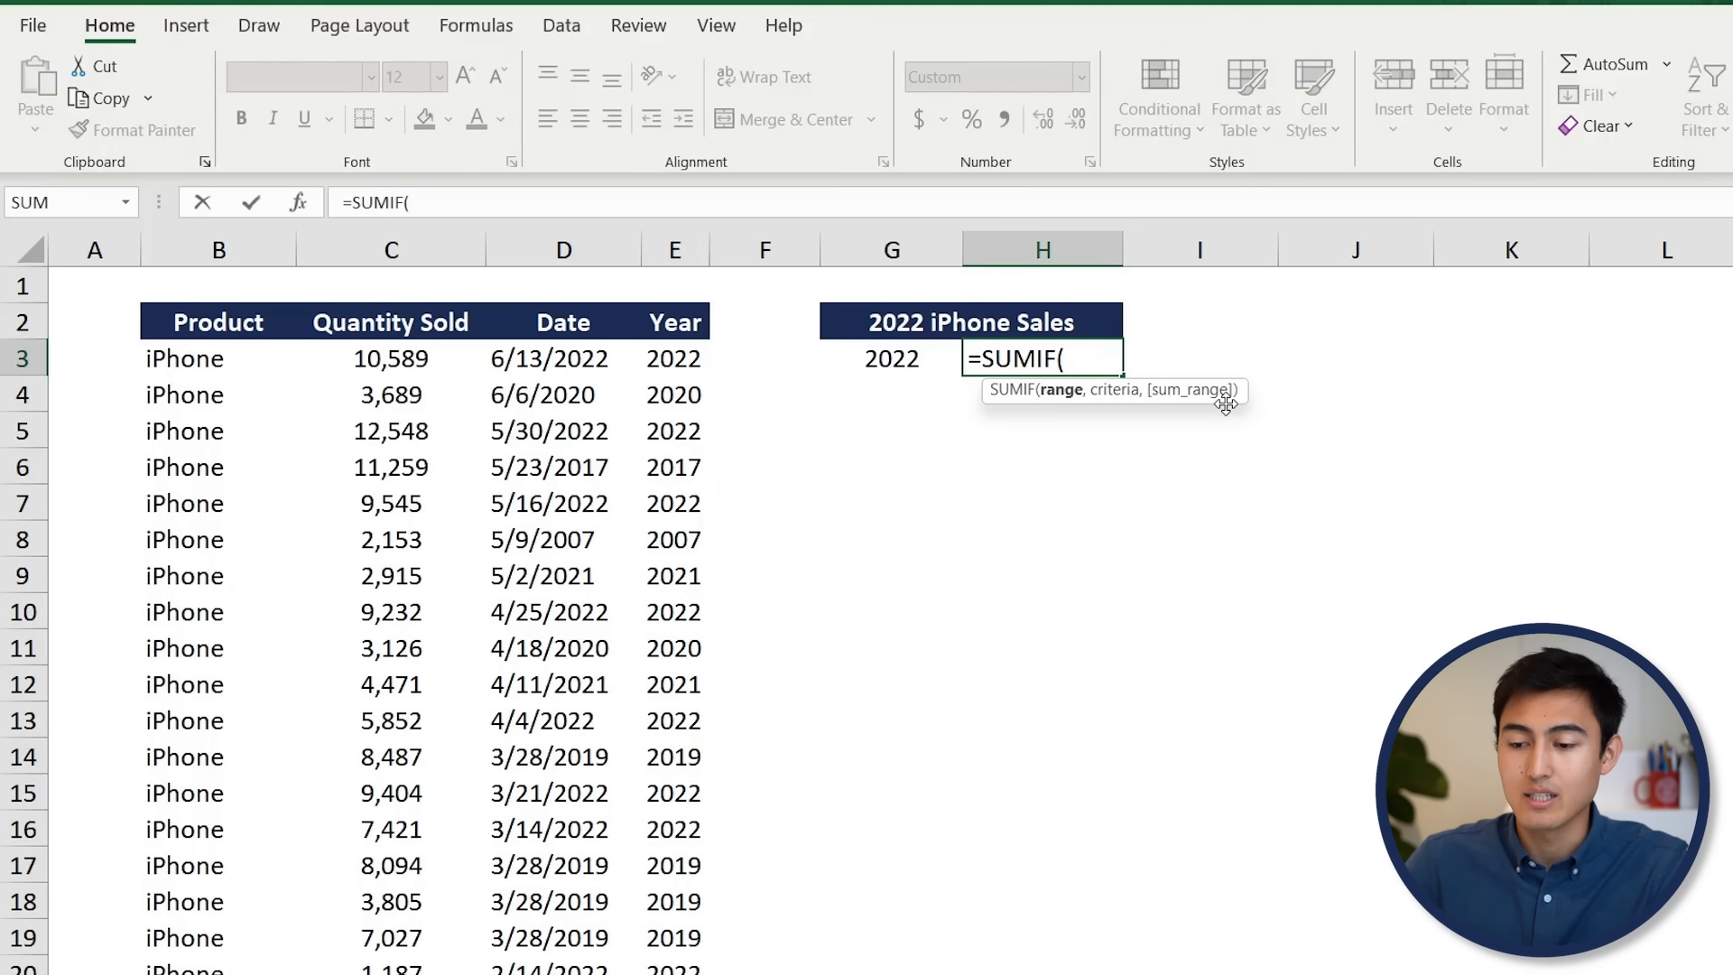
key(Left)
key(Left)
key(Left)
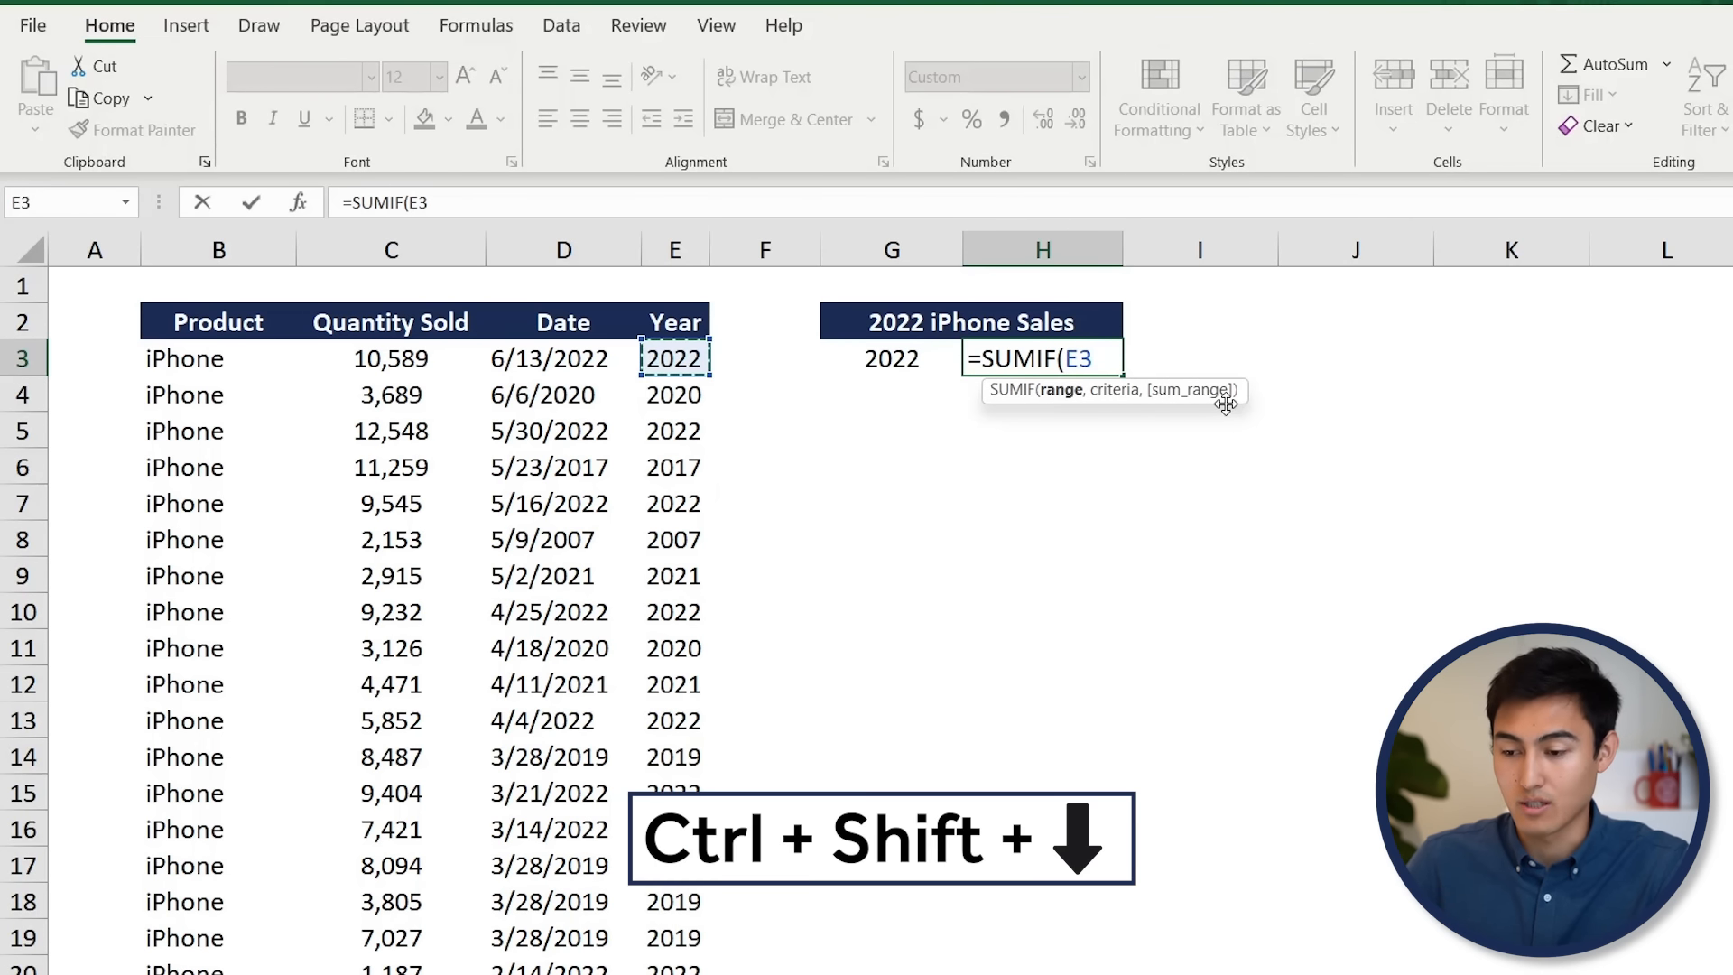
key(ctrl+shift+Down)
text(,)
scroll(1167, 425, up, 12)
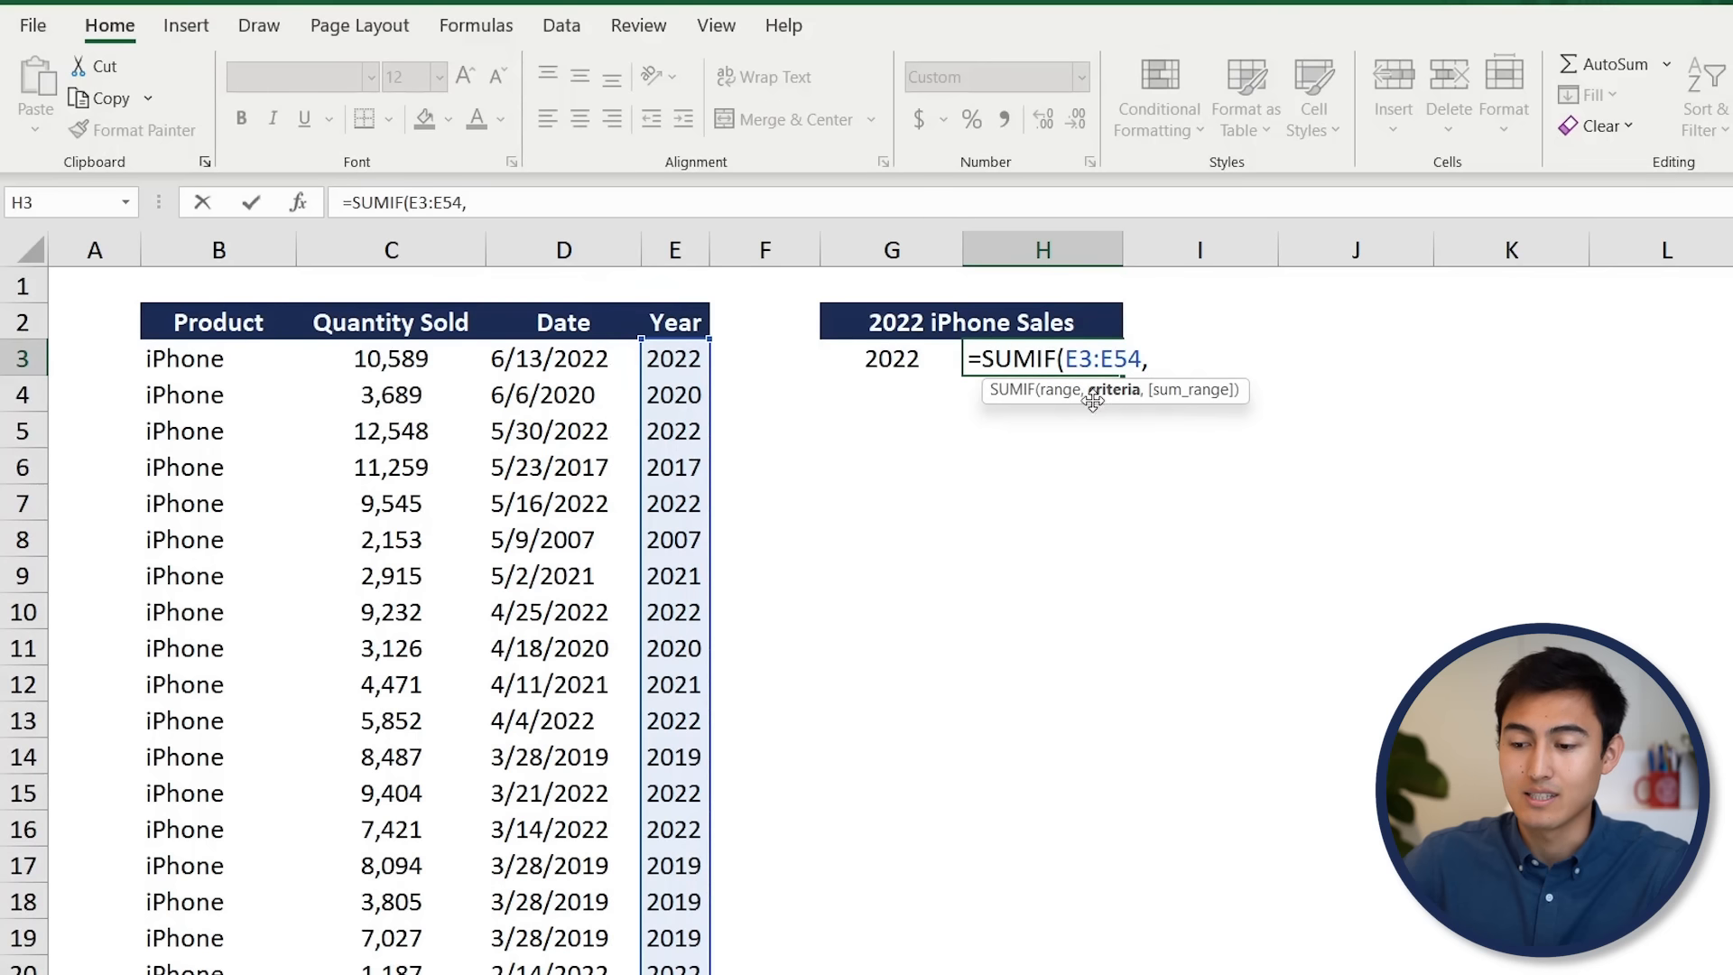
Complete the SUMIF formula with G3 as the criterion and the quantities C3:C54 as the sum range.
click(890, 360)
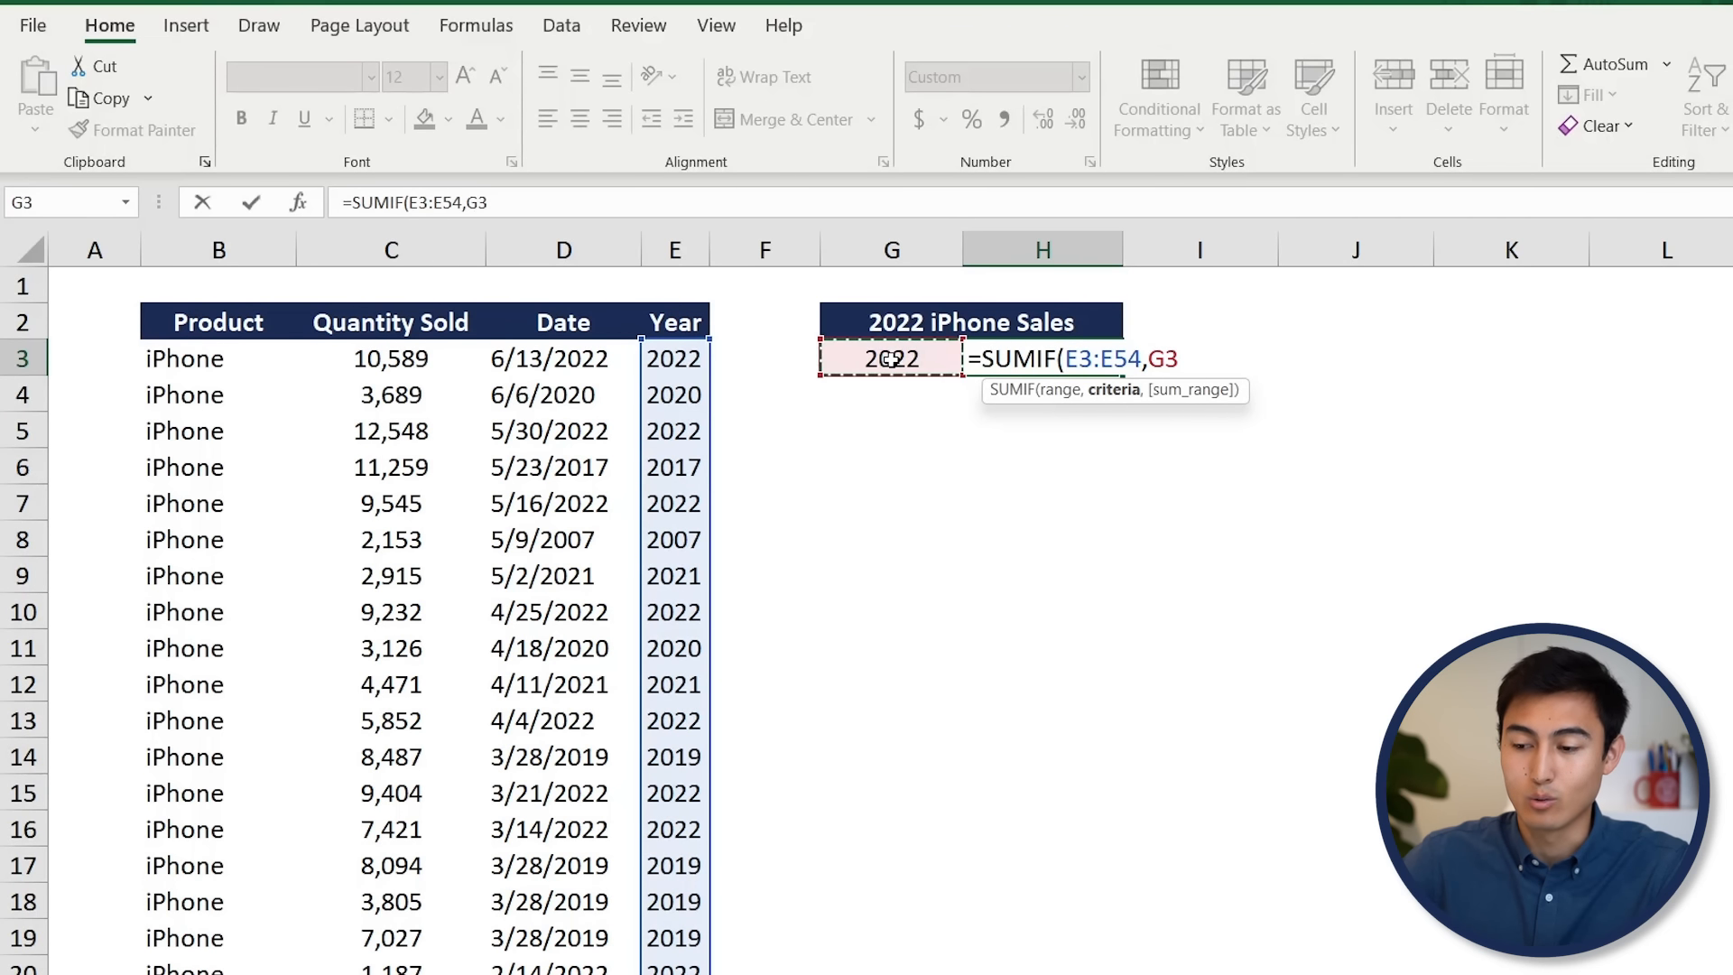
text(,)
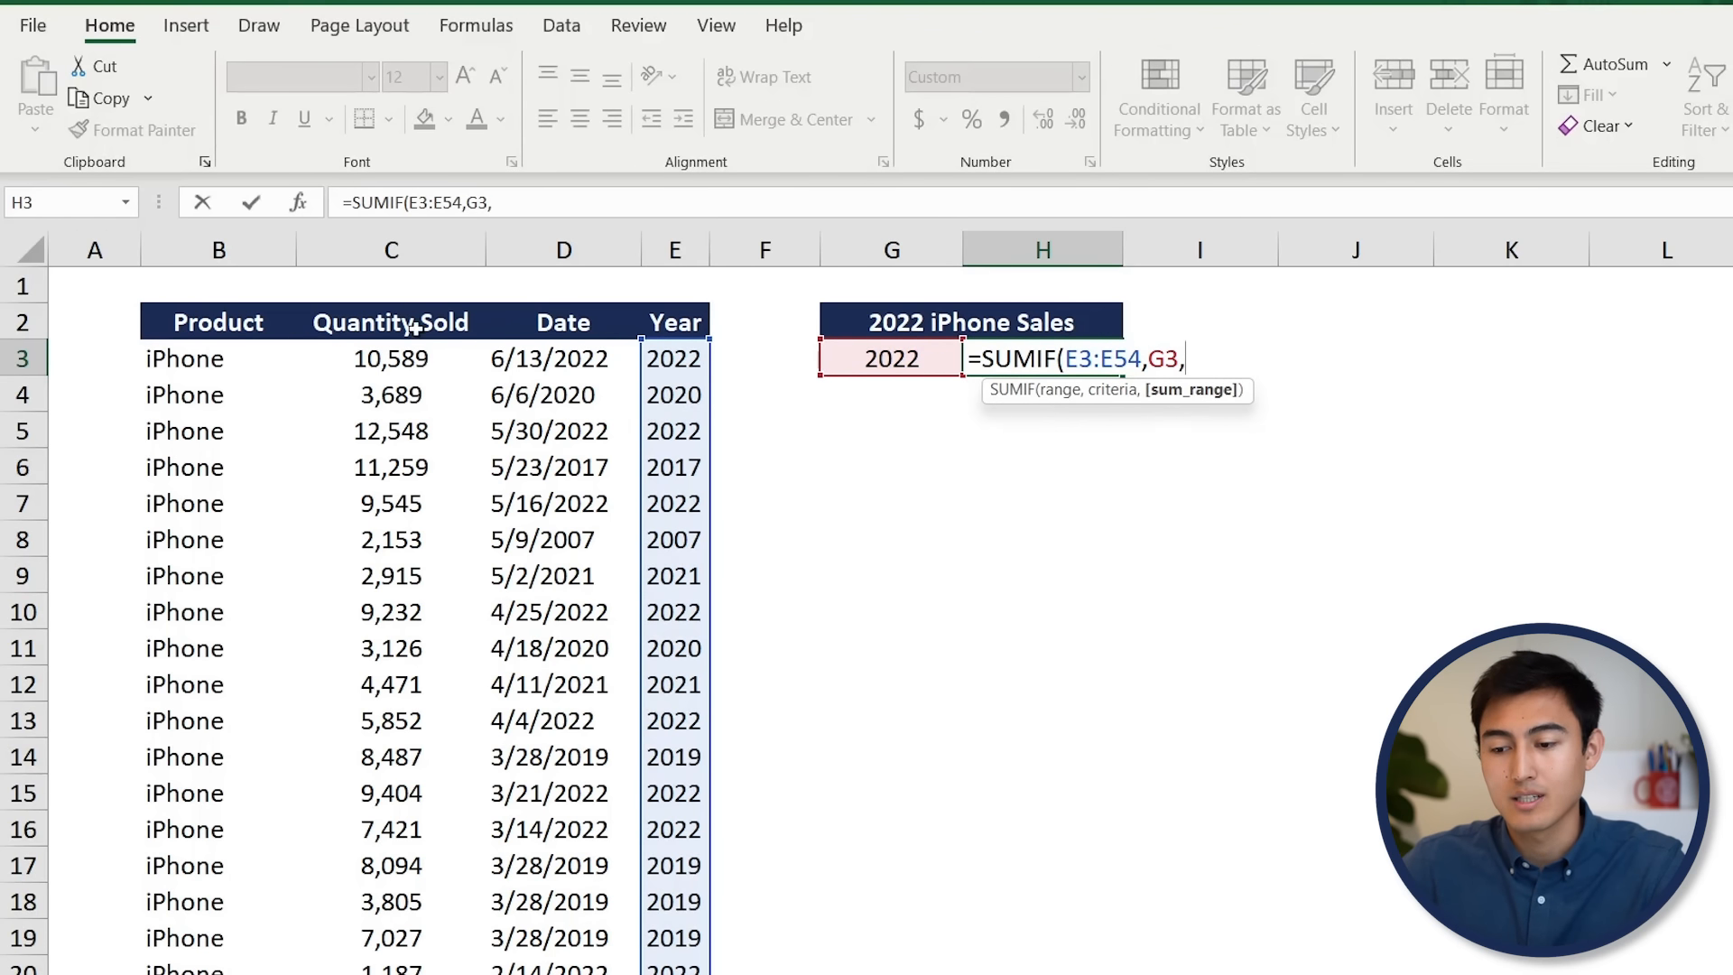
click(429, 359)
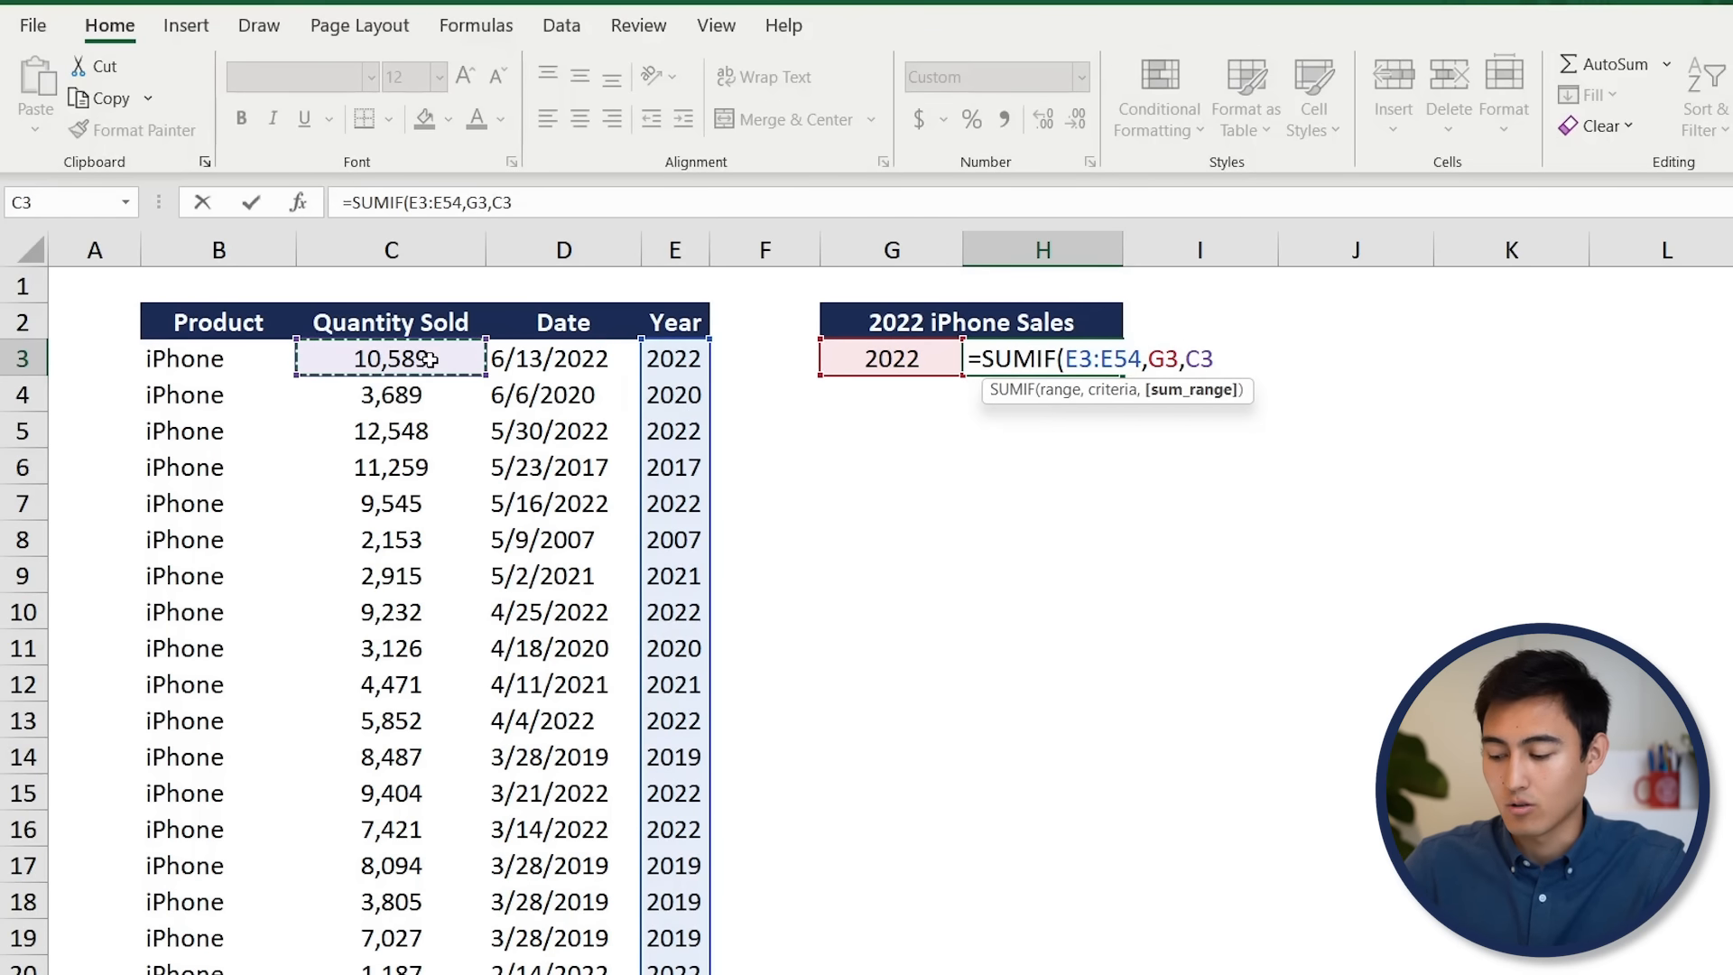
key(ctrl+shift+Down)
text())
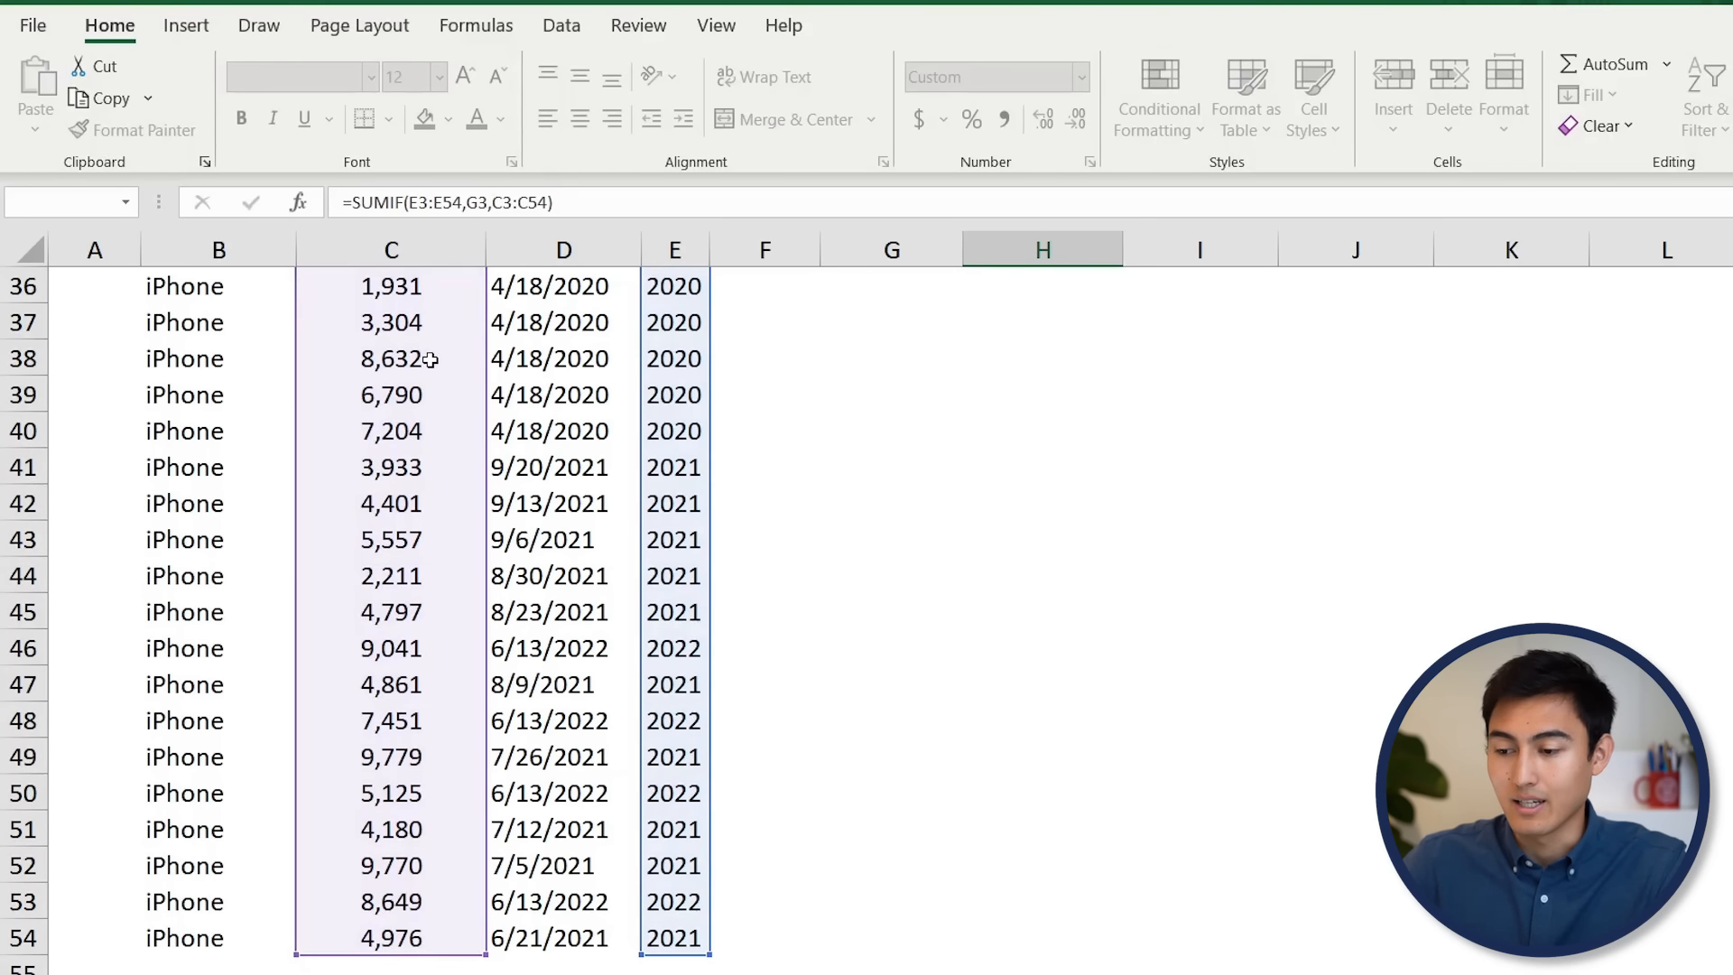
key(Return)
key(Left)
key(Up)
key(Up)
key(Up)
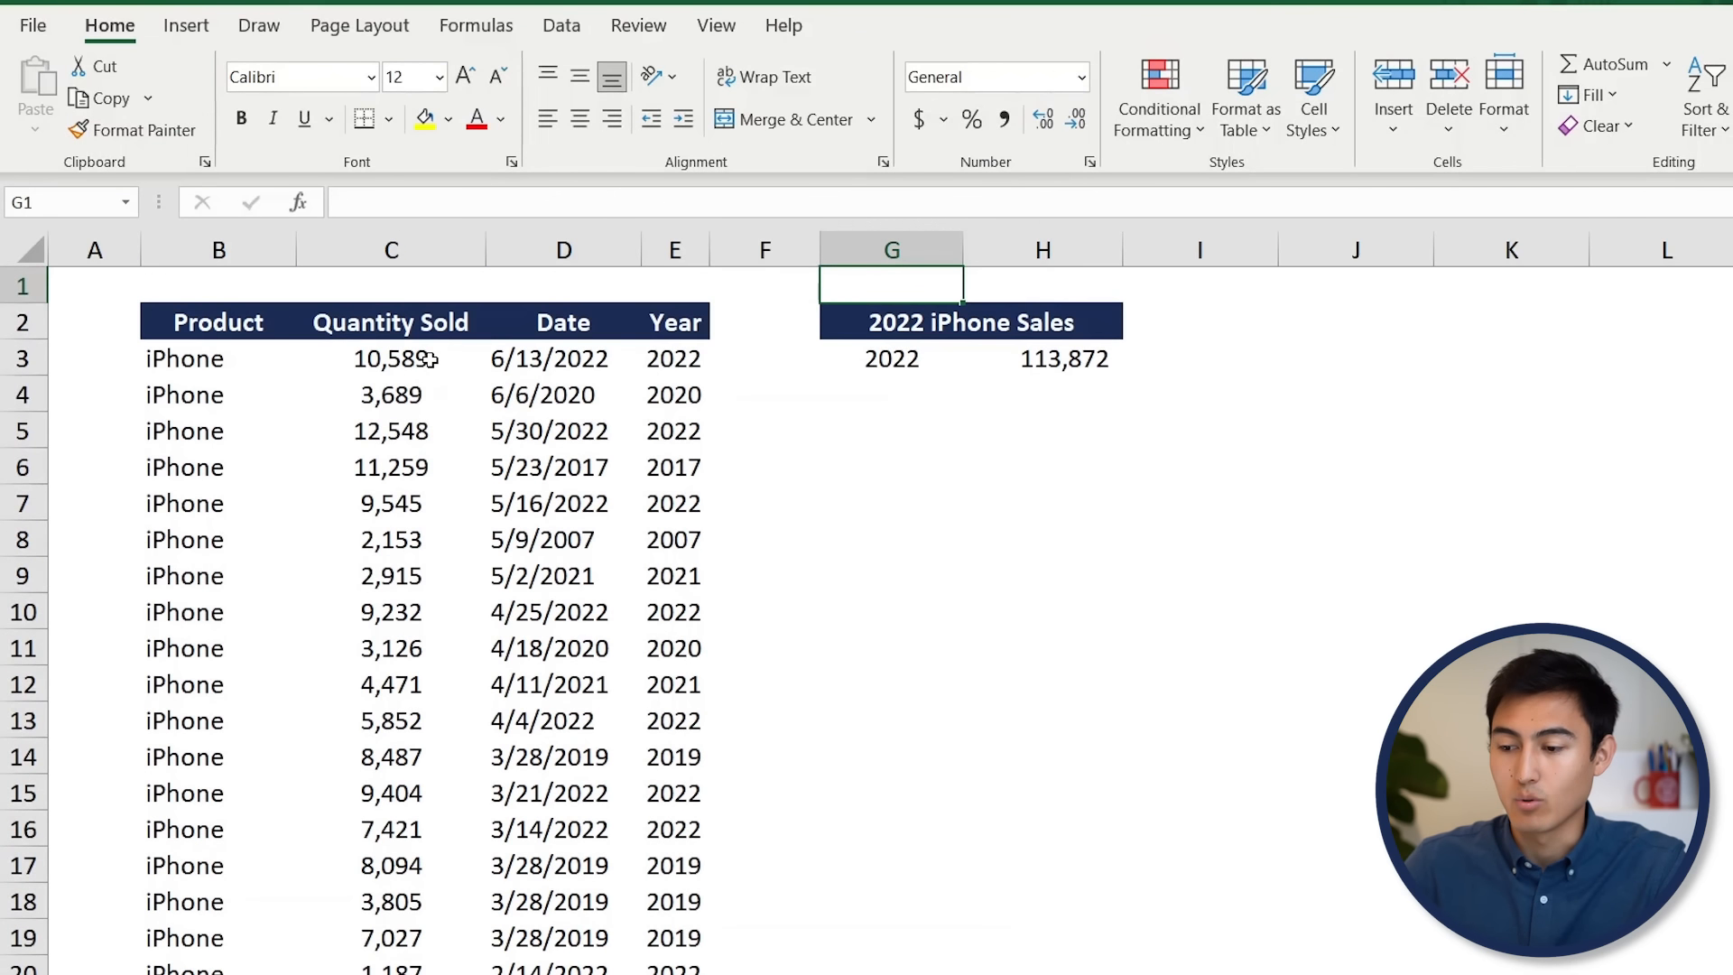
key(Down)
key(Down)
key(Right)
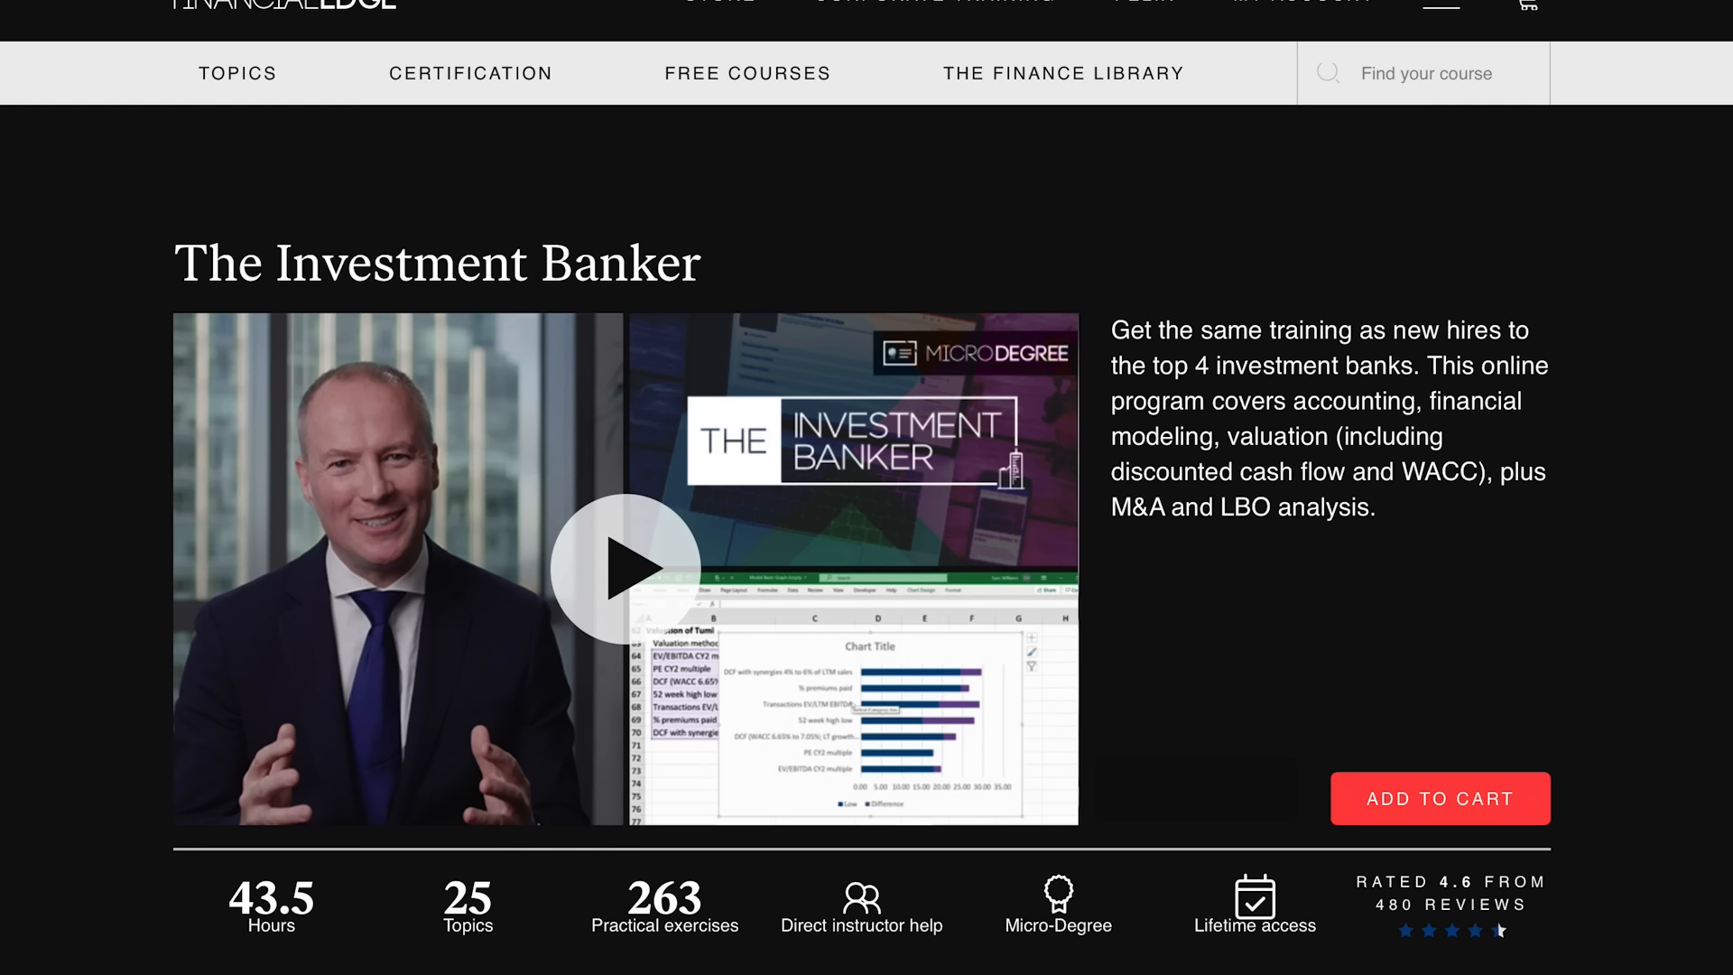
Look through the included courses on the Financial Edge page for The Investment Banker.
scroll(866, 542, down, 10)
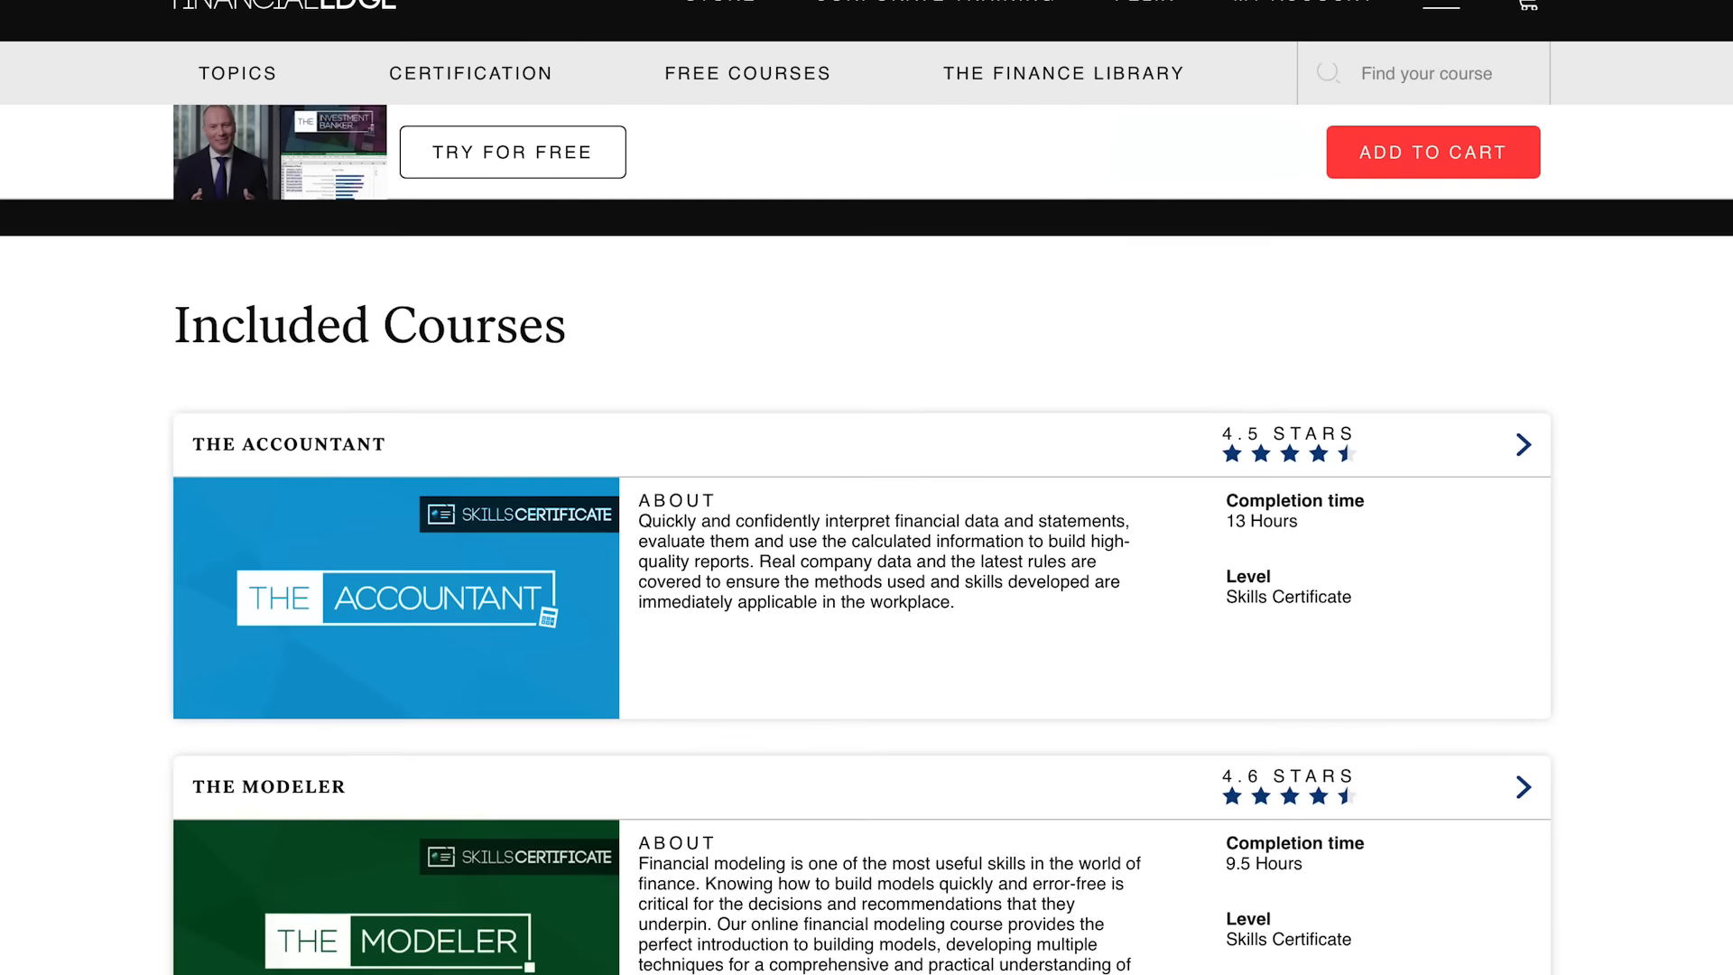
scroll(866, 541, down, 7)
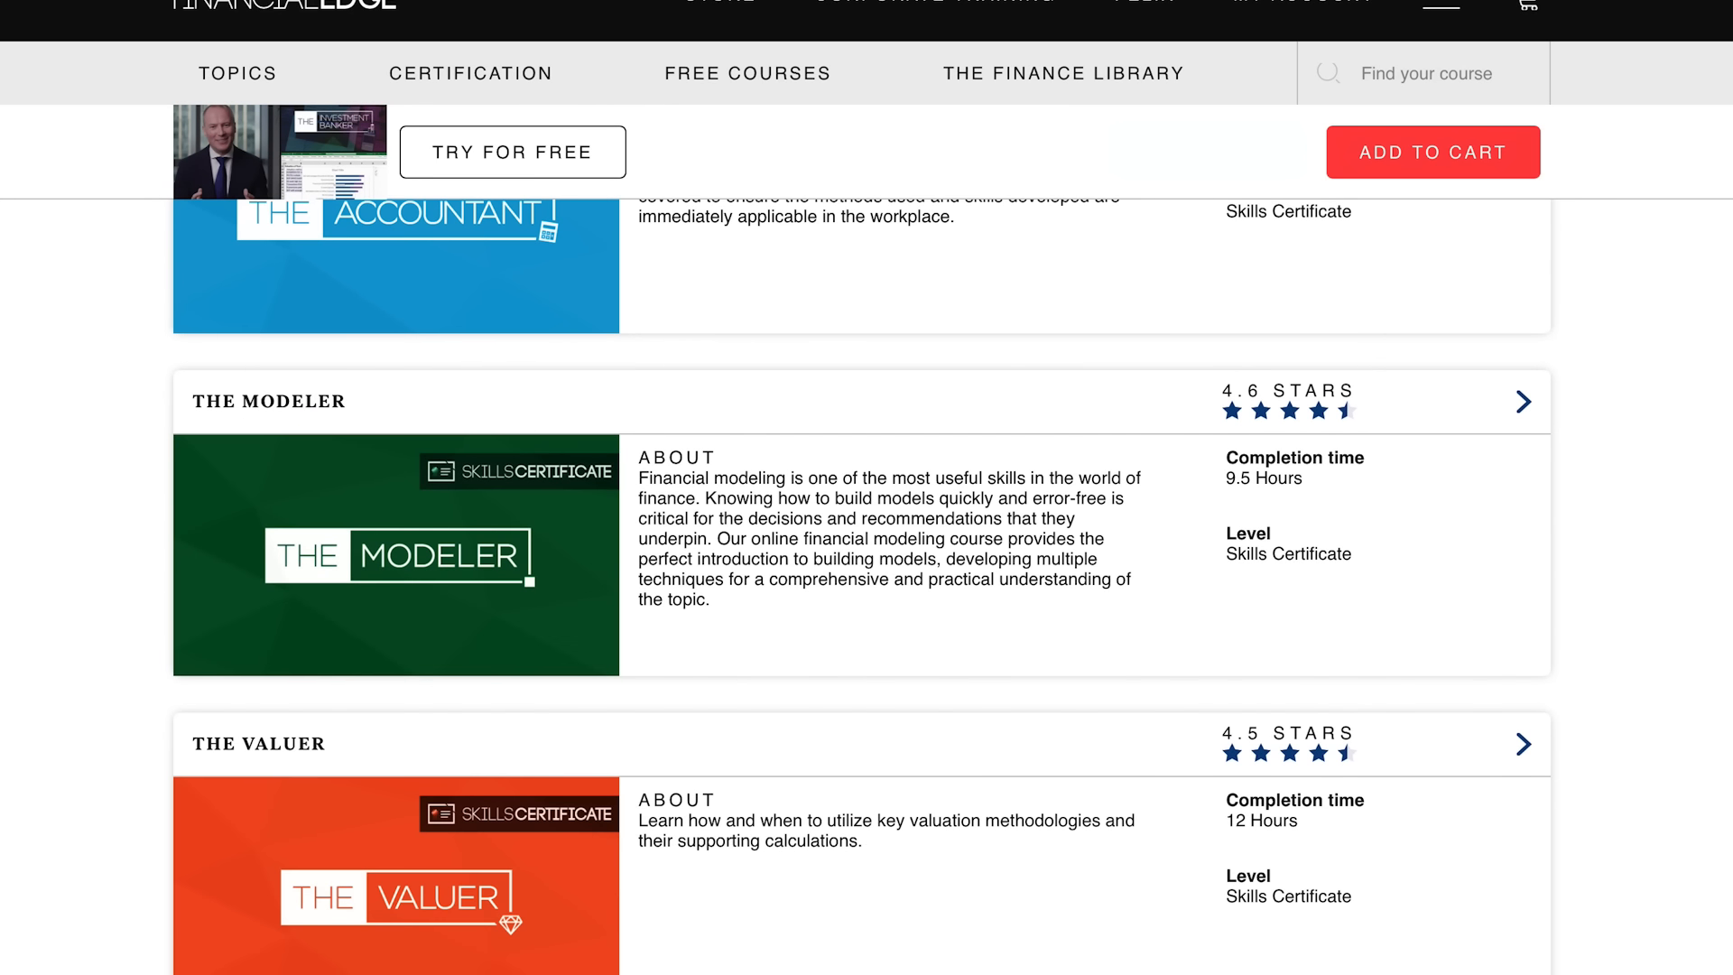
scroll(867, 586, down, 5)
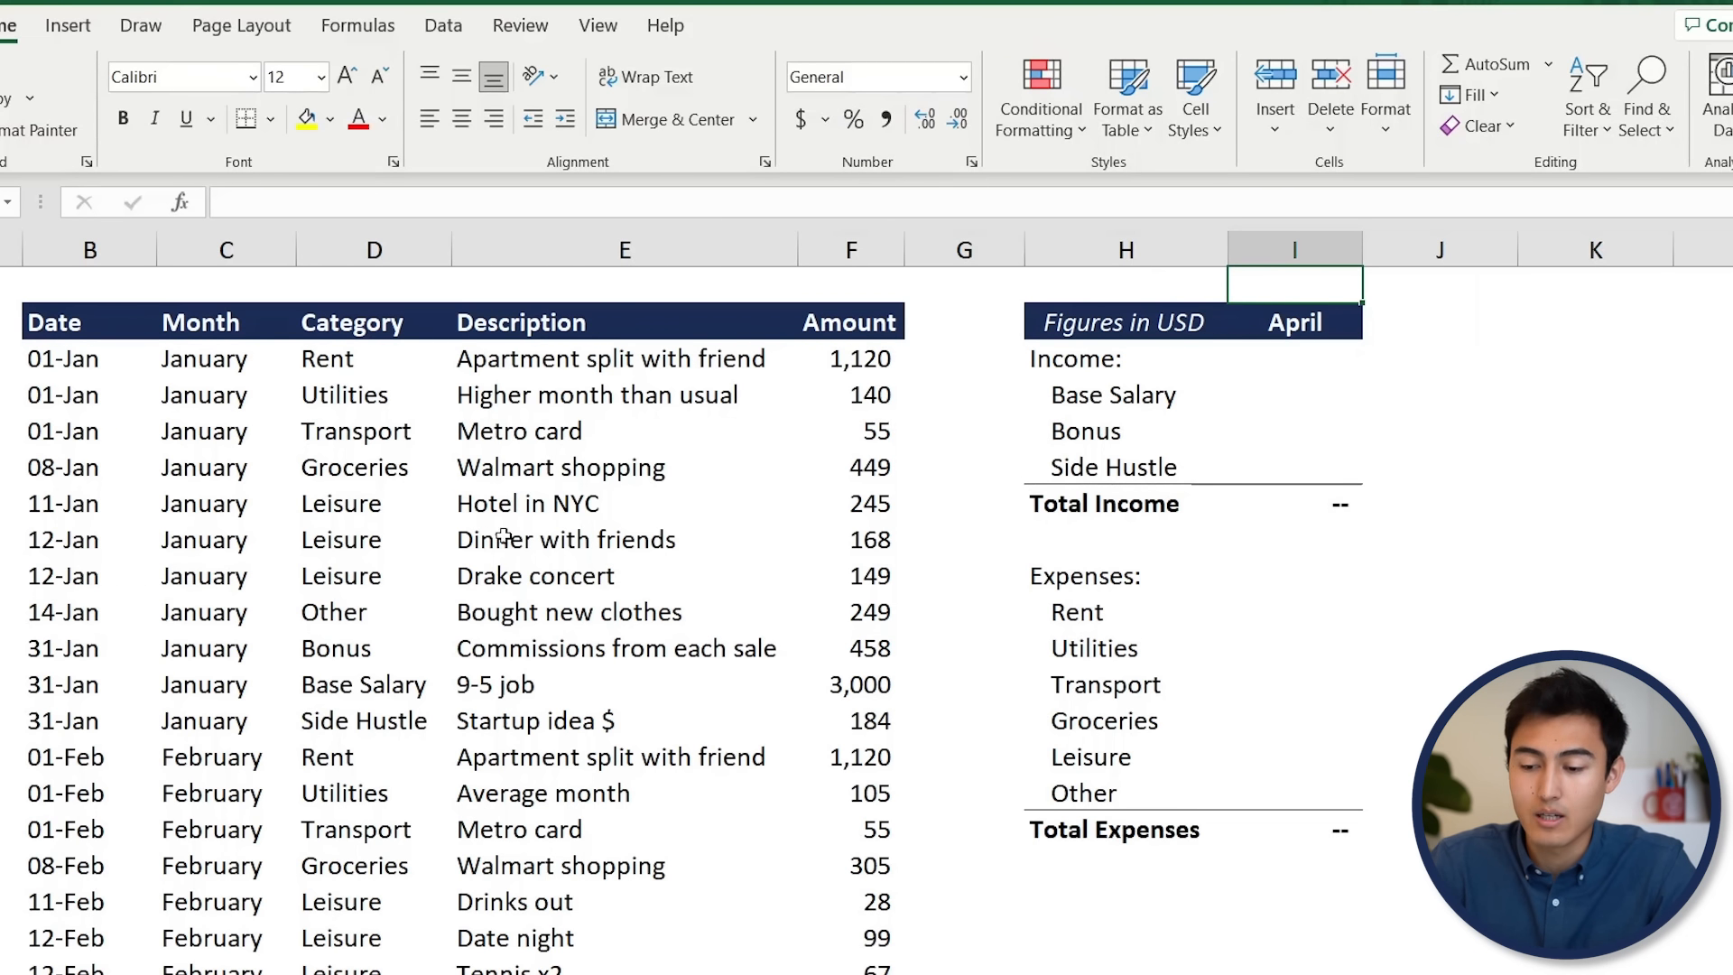
Examine the Hotel in NYC expense entry with its amount and the Base Salary line of the April summary.
click(322, 532)
click(587, 507)
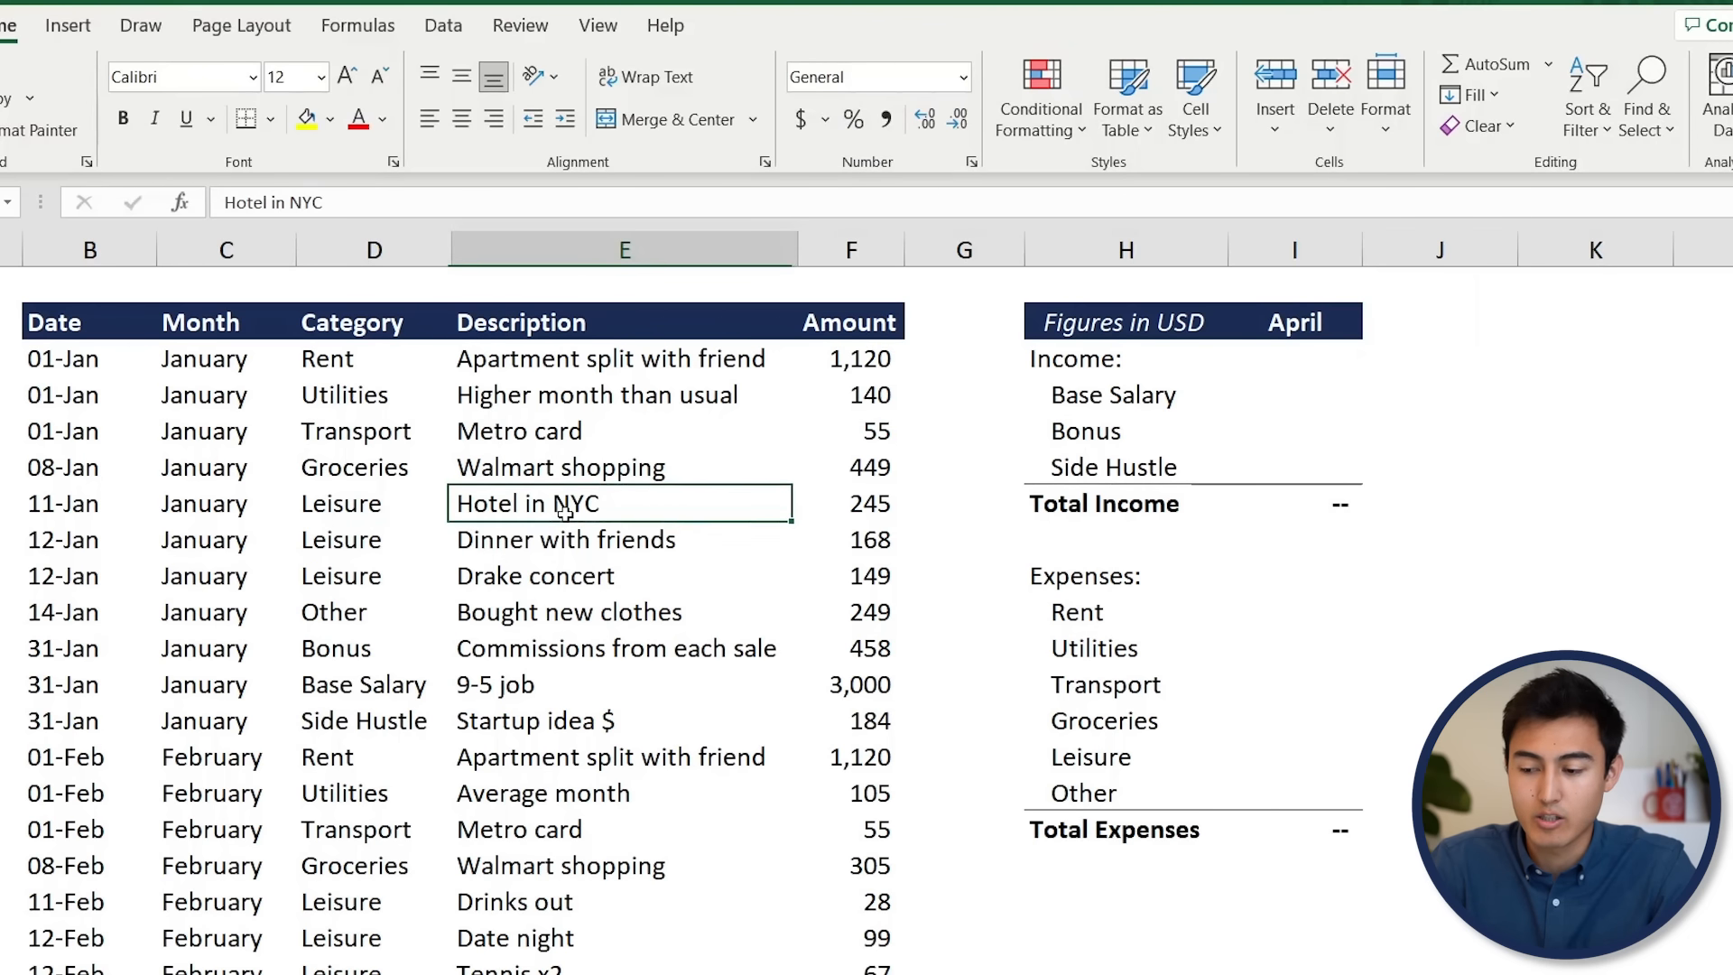
click(862, 507)
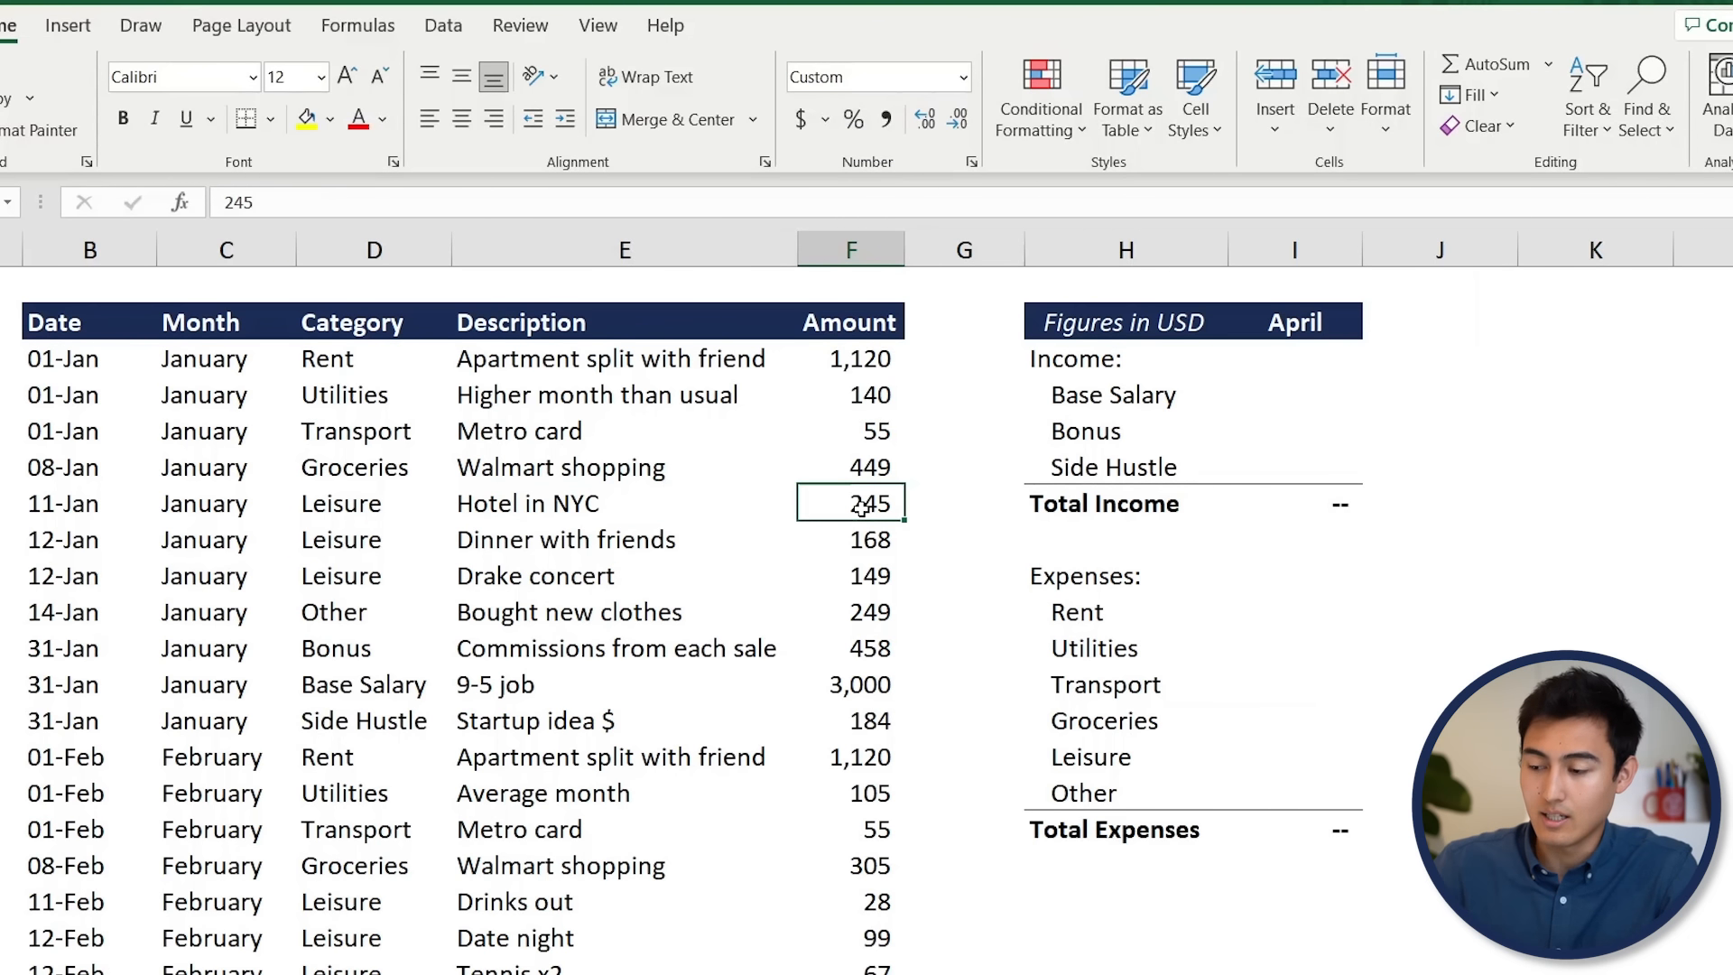
key(Right)
key(Right)
key(Right)
key(Up)
key(Up)
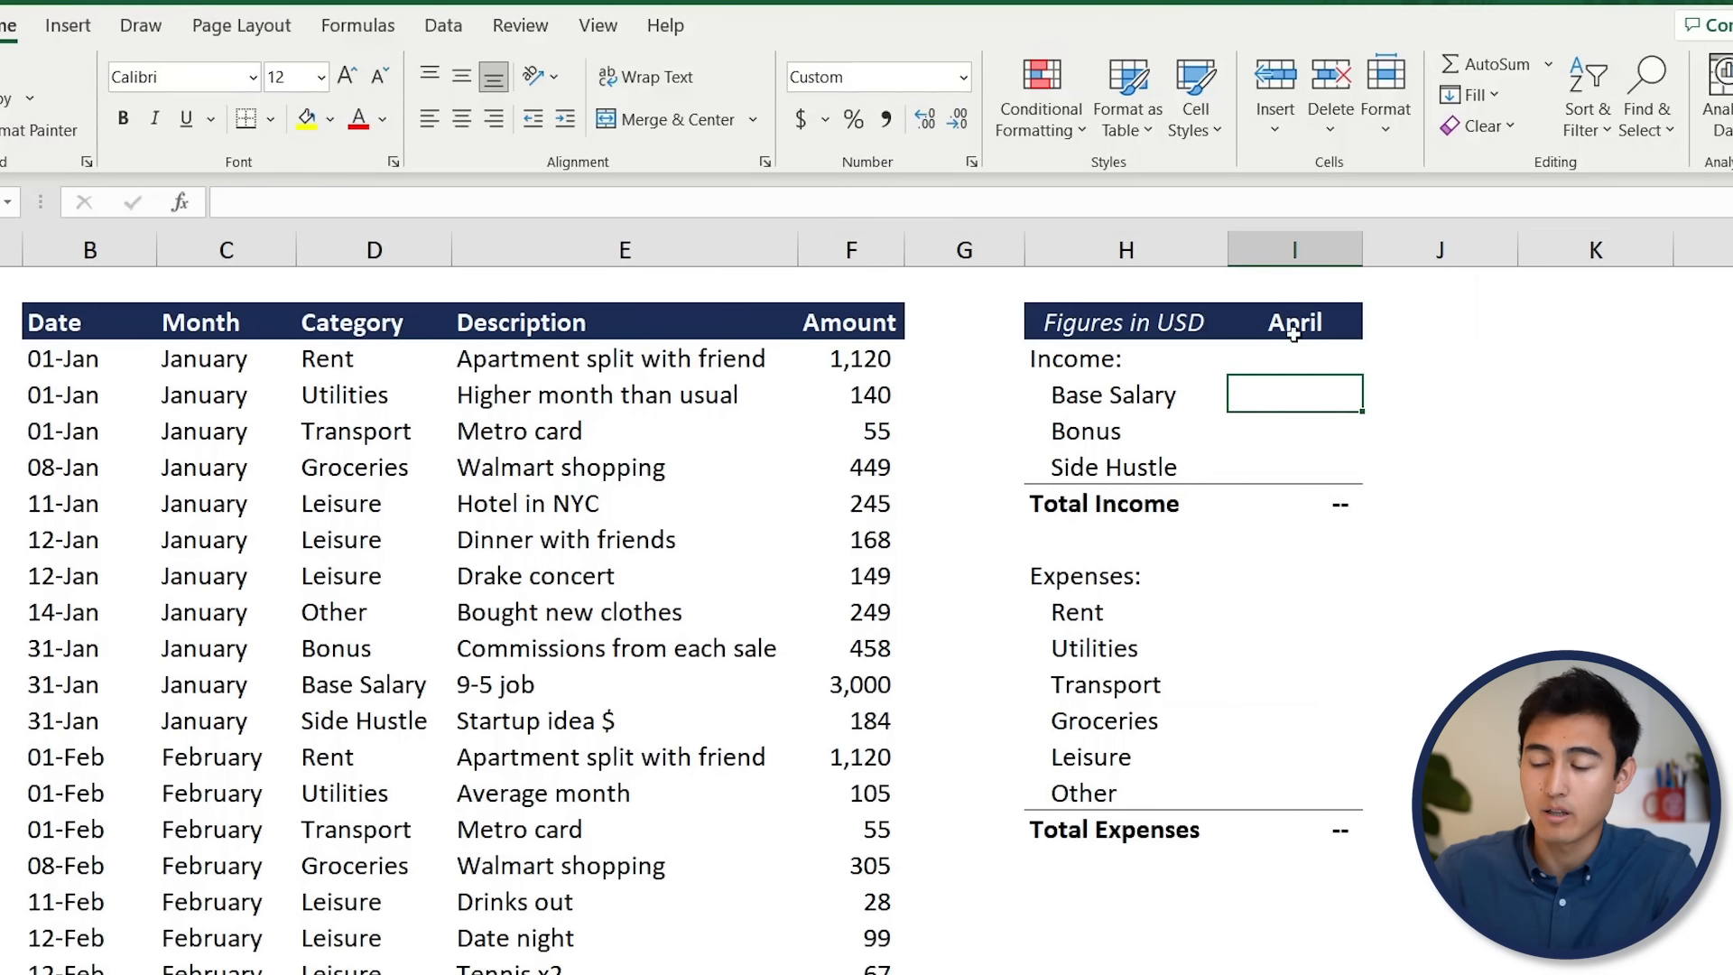
click(1072, 390)
key(Right)
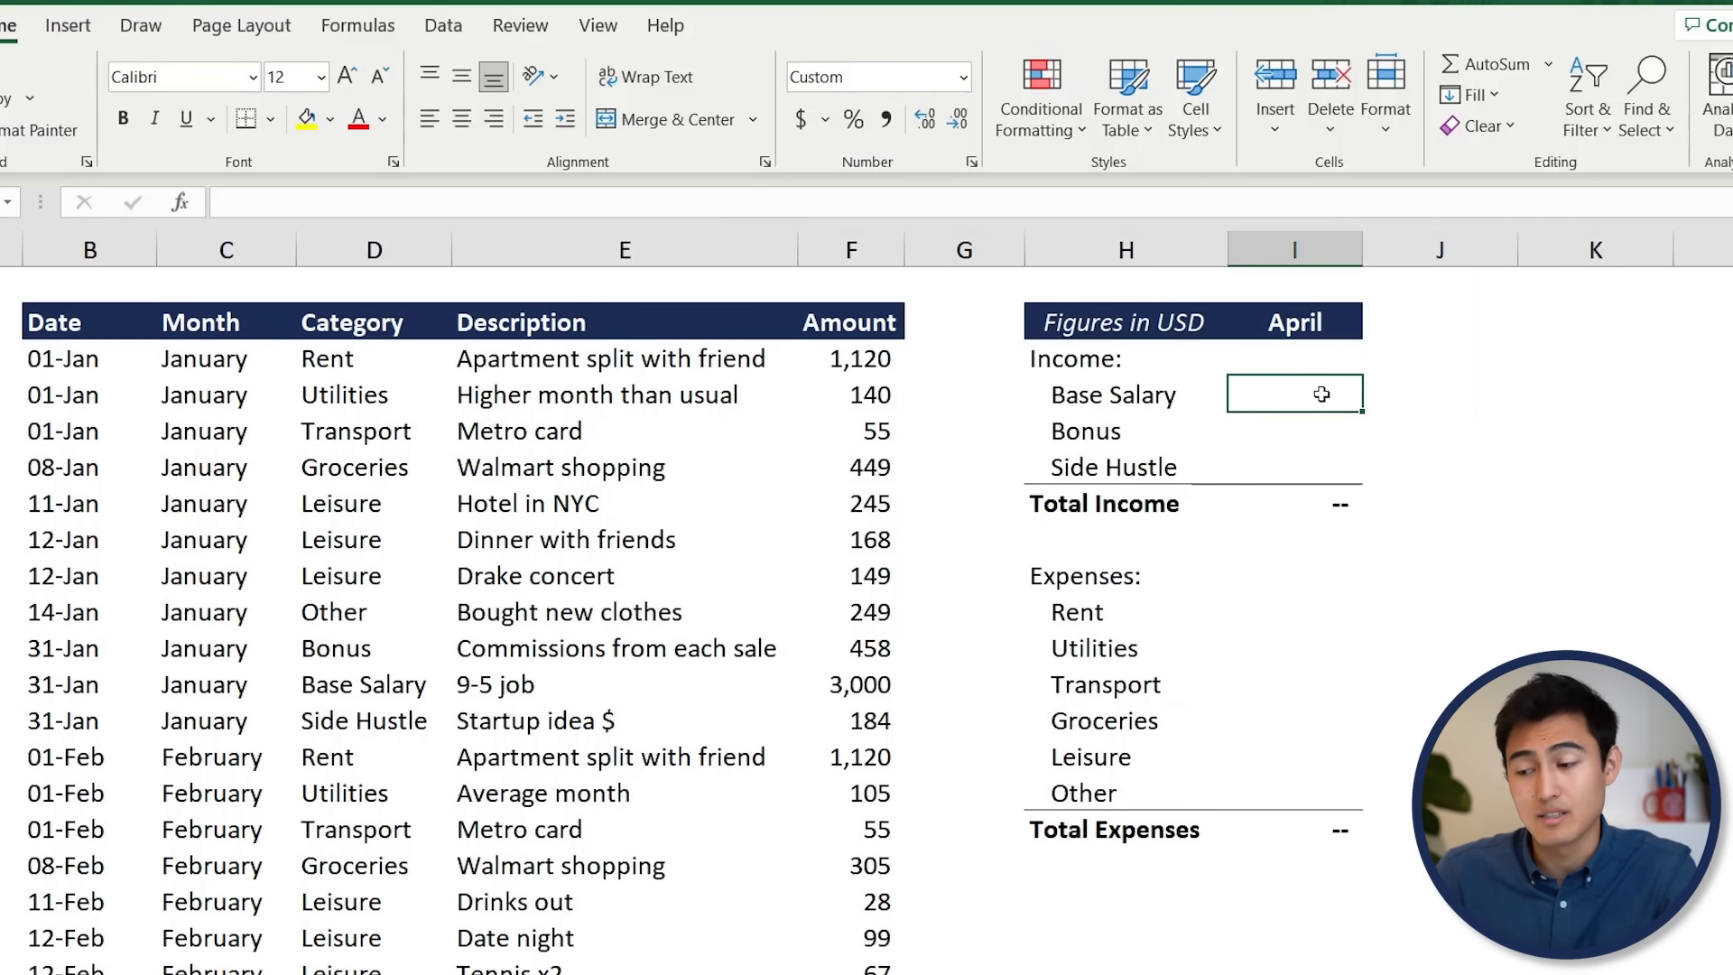
Examine the April header, the Month and Category columns and the summary's line items, ending on April's empty Base Salary cell.
click(1274, 328)
key(ctrl+space)
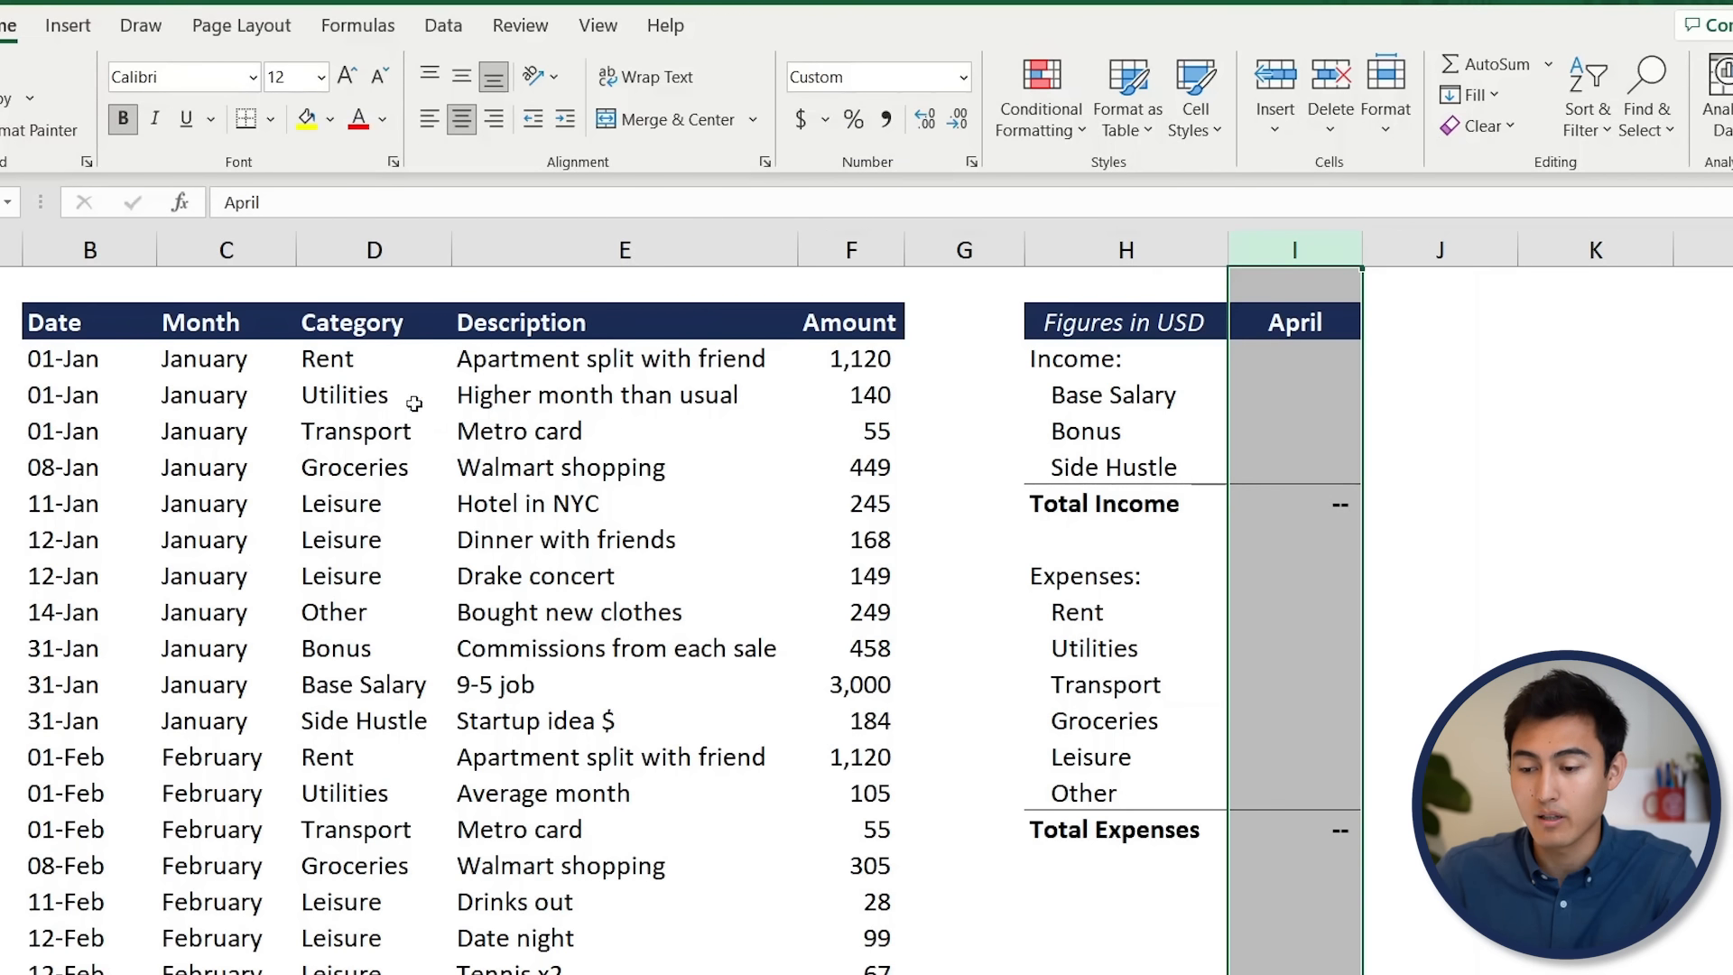
click(219, 413)
key(ctrl+space)
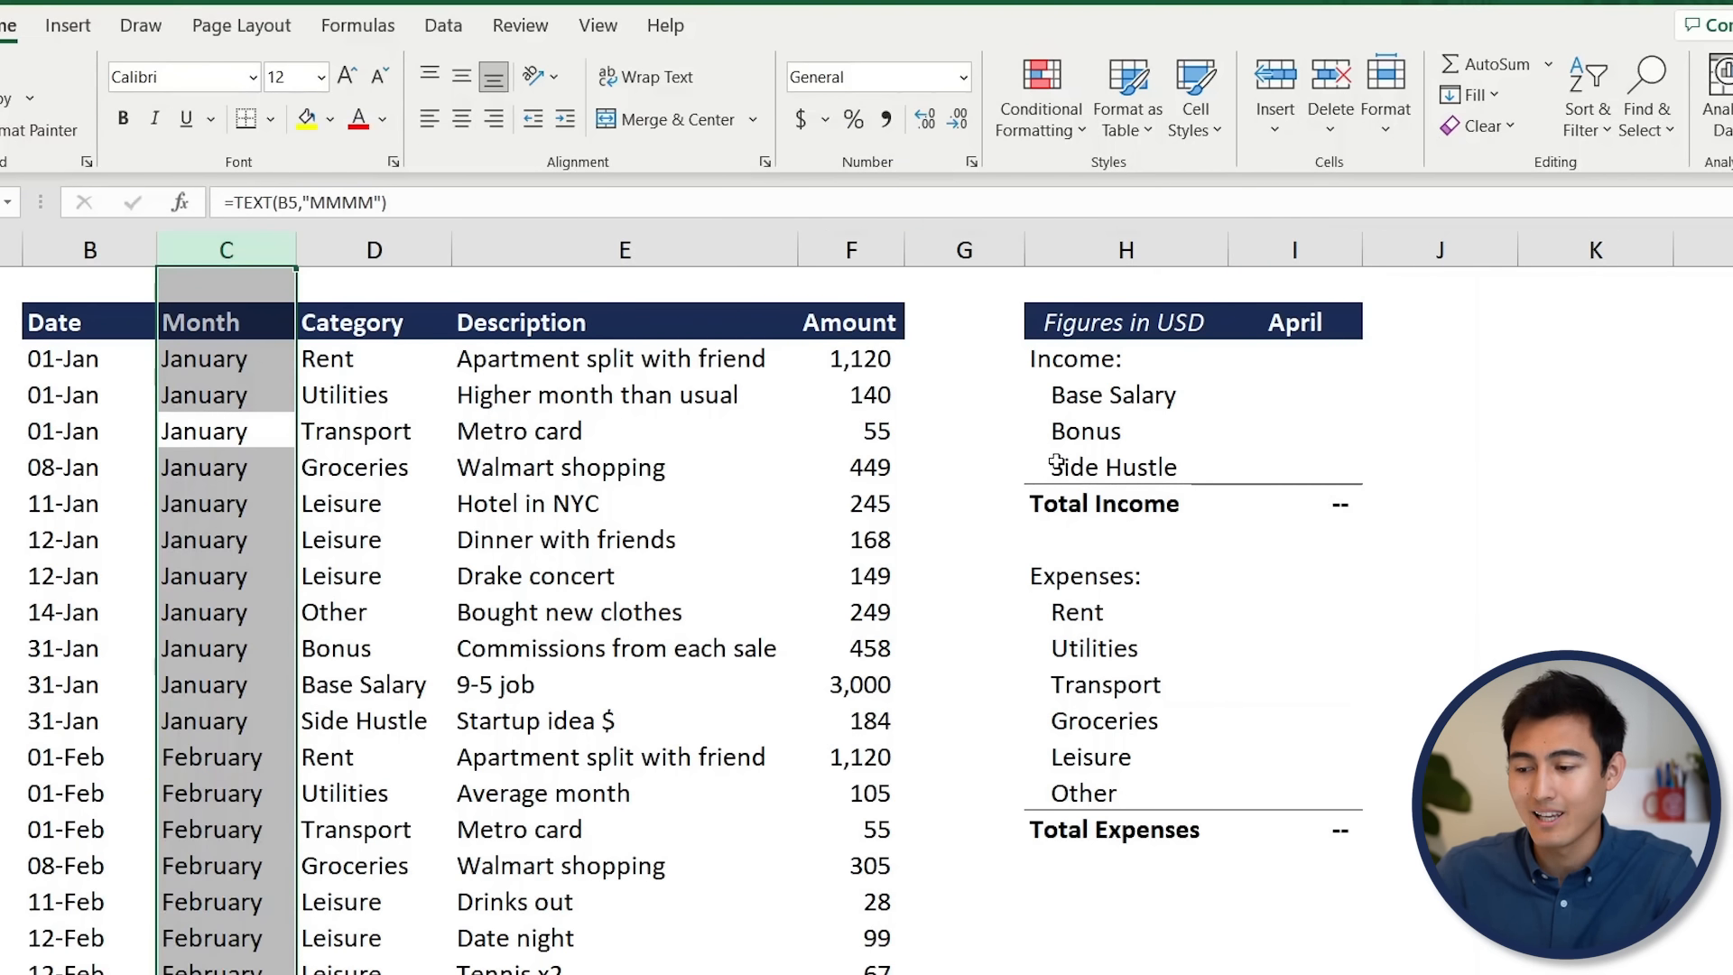
click(1056, 462)
key(ctrl+space)
key(Left)
key(Left)
key(Left)
key(Left)
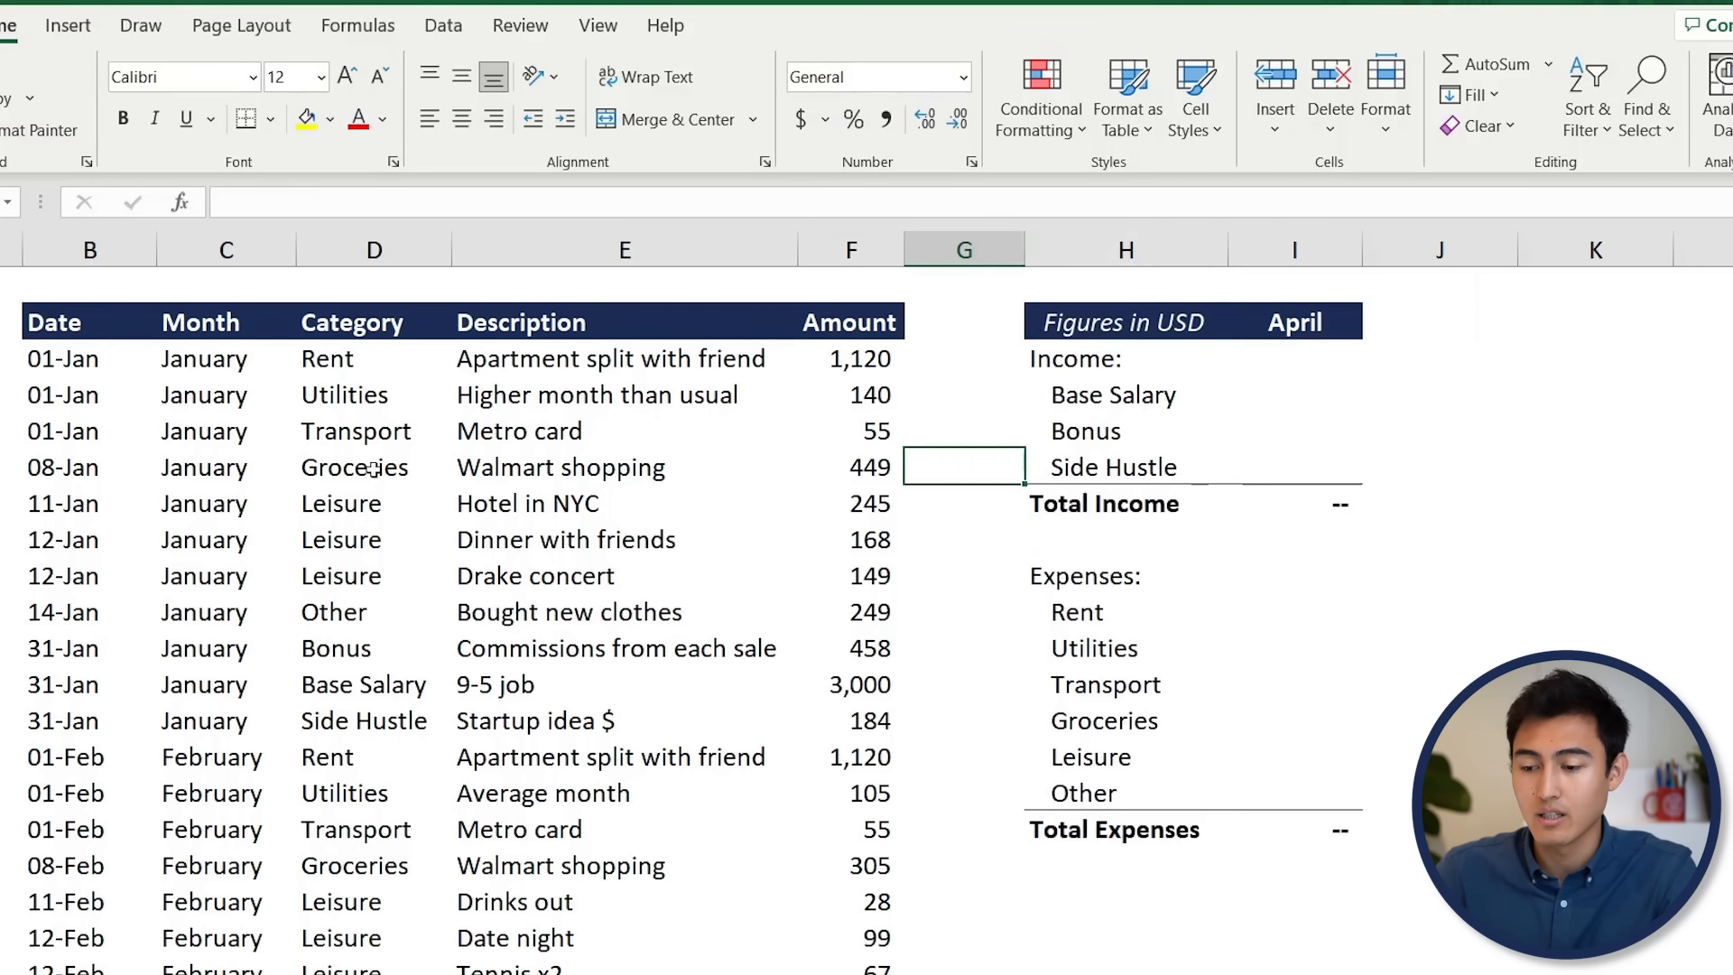
key(ctrl+space)
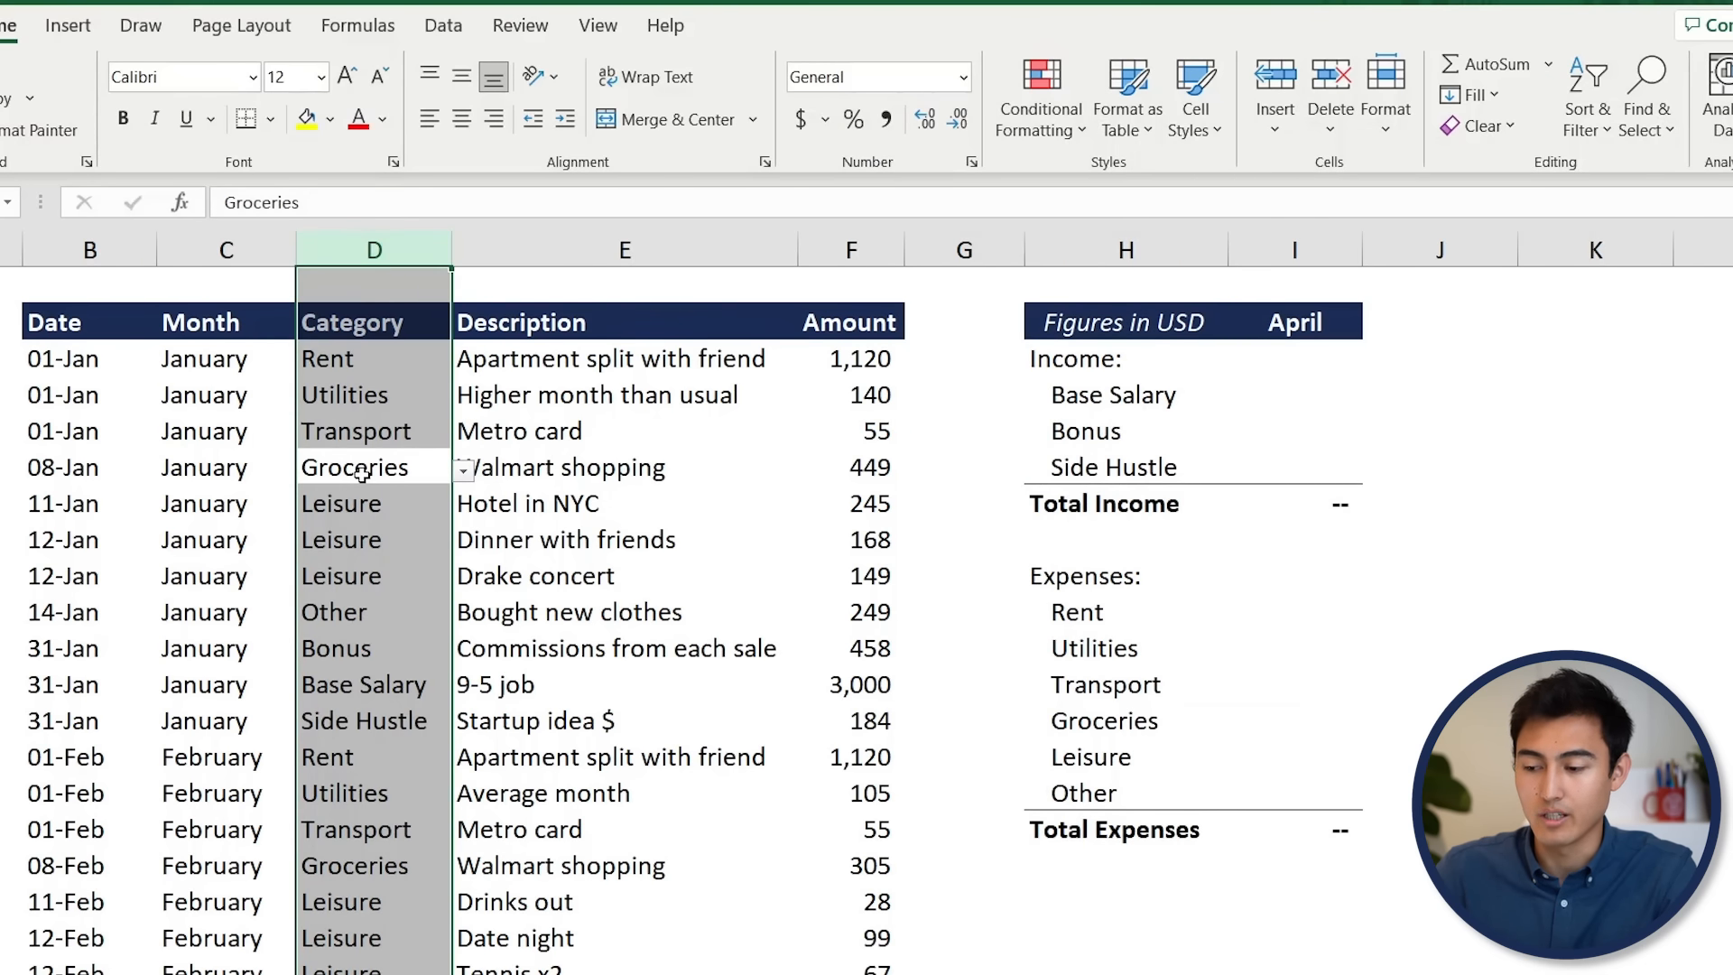
key(Right)
key(Right)
key(Right)
key(Right)
key(Right)
key(Up)
key(Up)
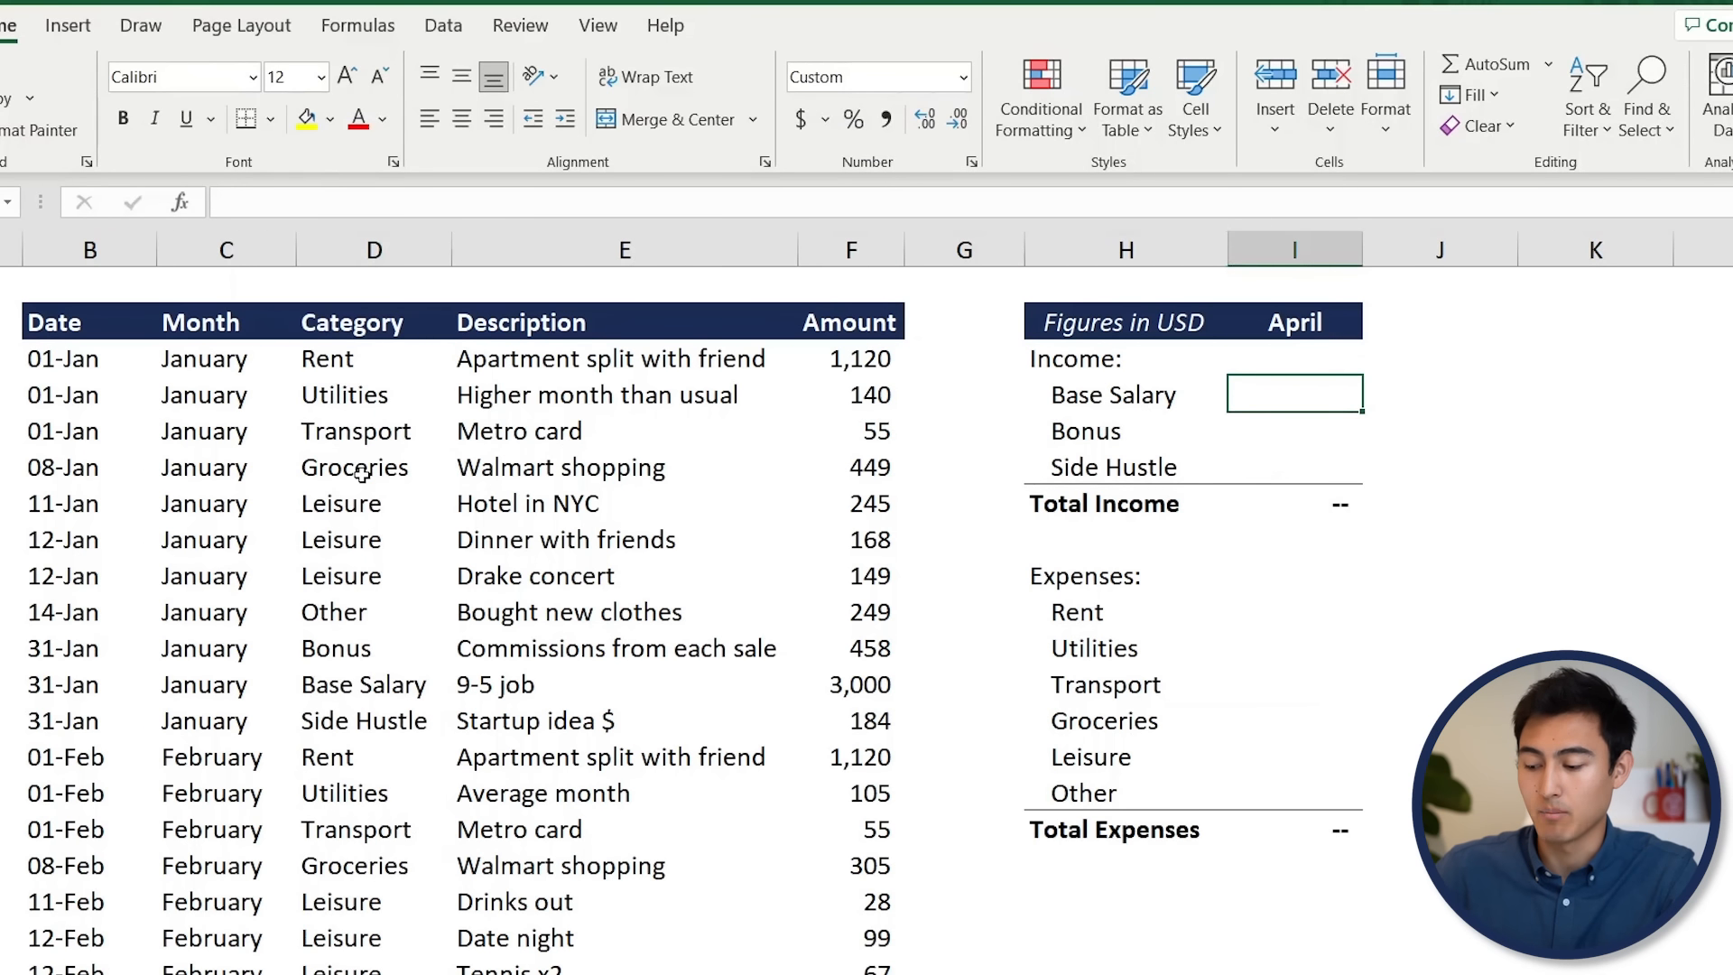
Start a SUMIFS formula in April's Base Salary cell with the locked Amount range $F$3:$F$46 as the sum range.
text(=s)
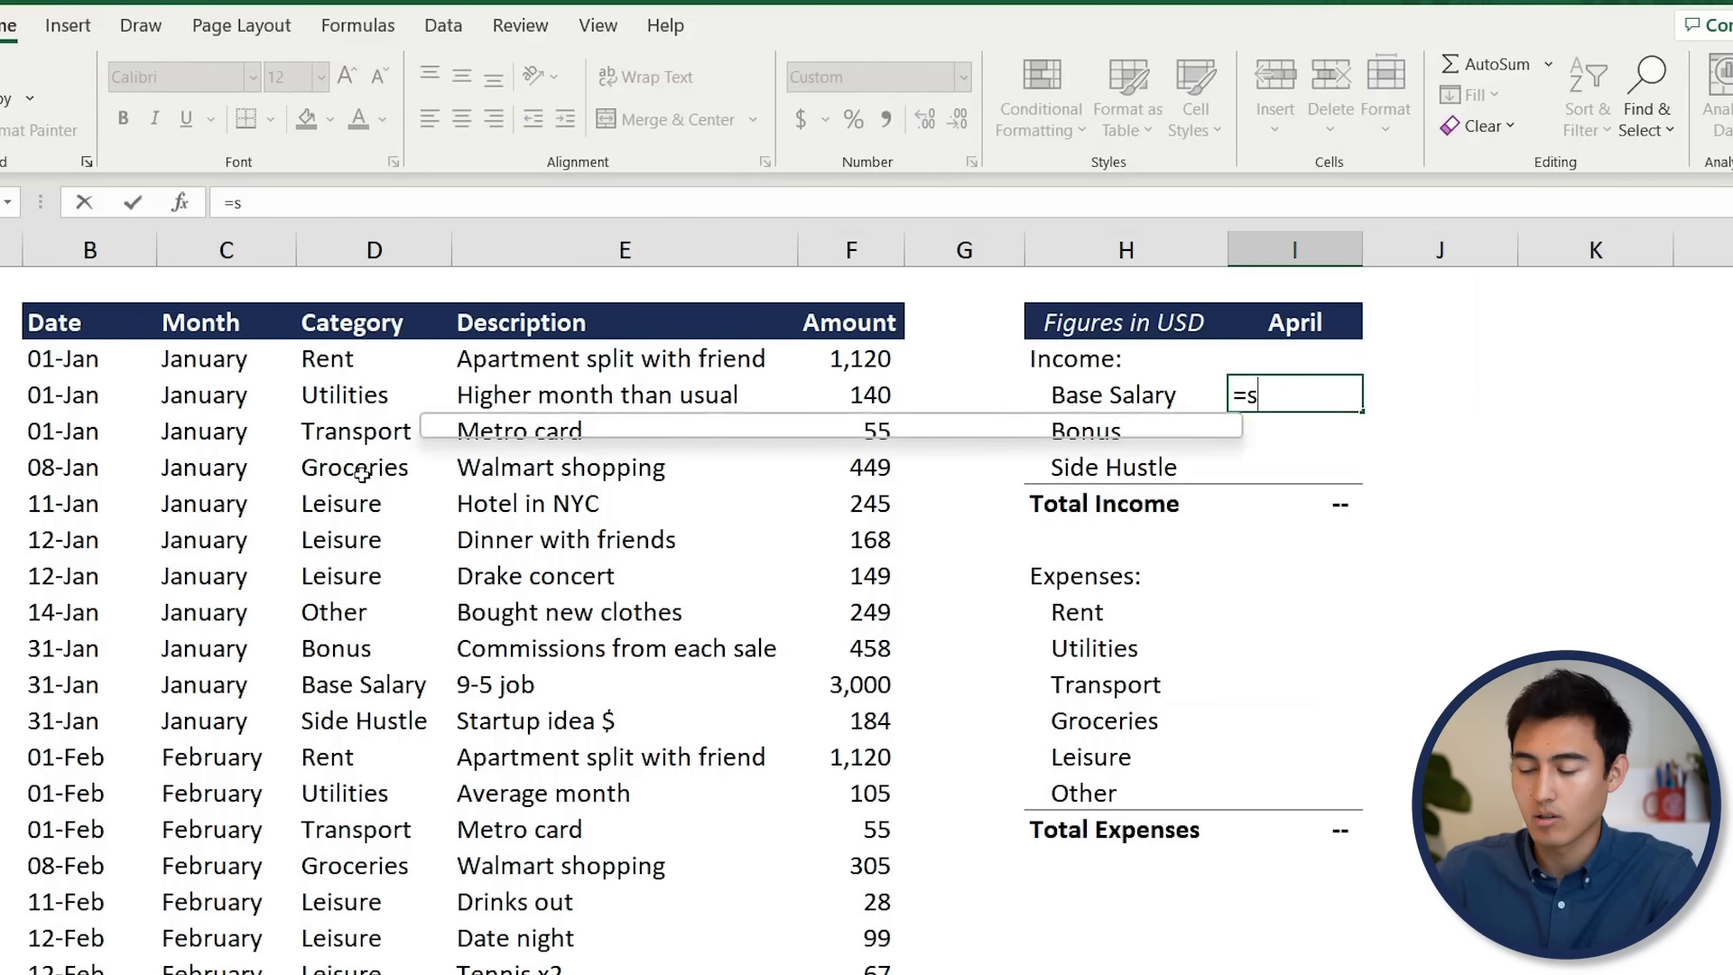
text(umifs)
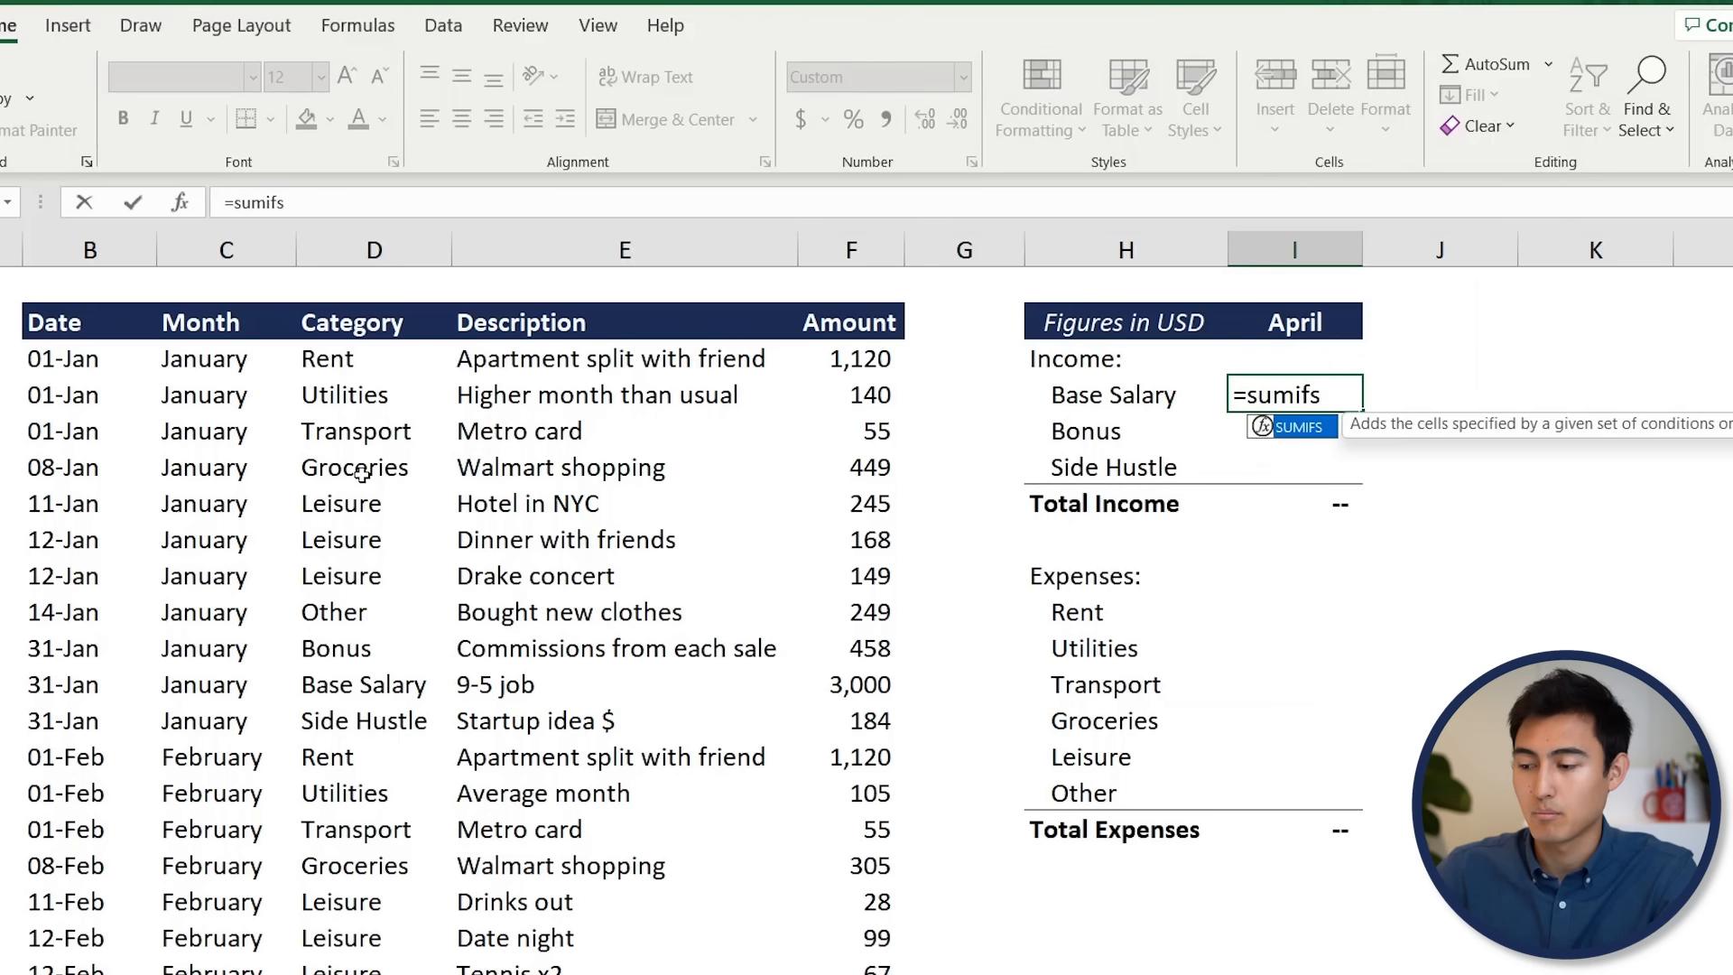
key(Tab)
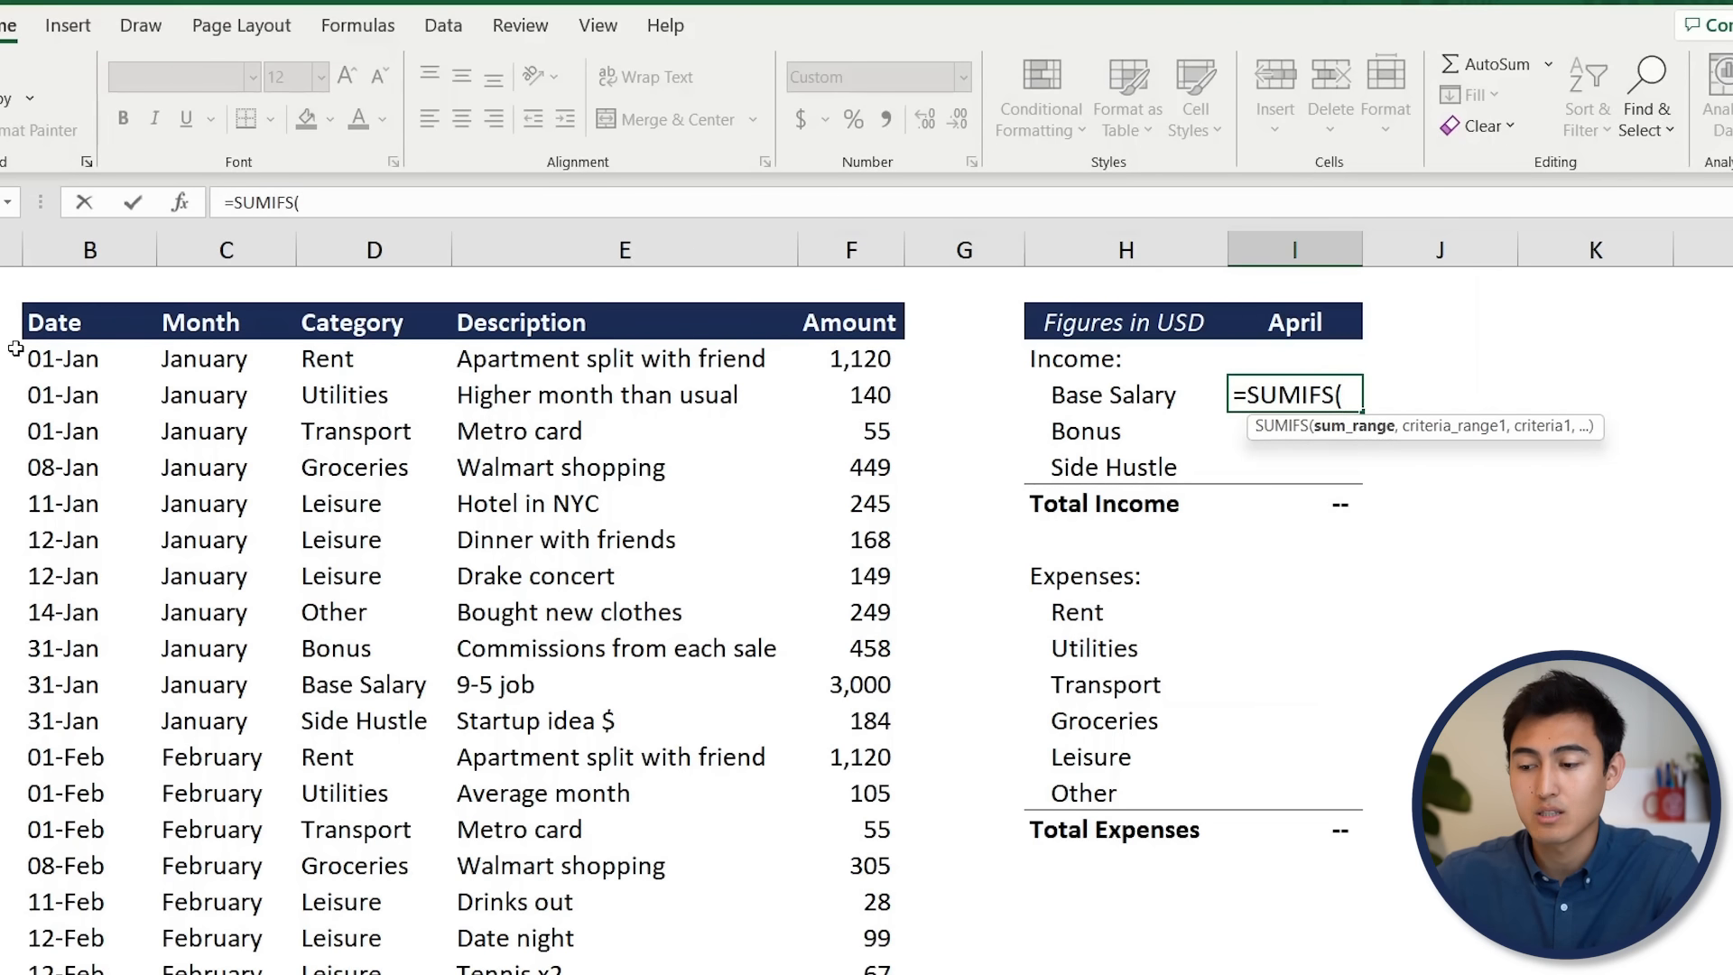
click(871, 361)
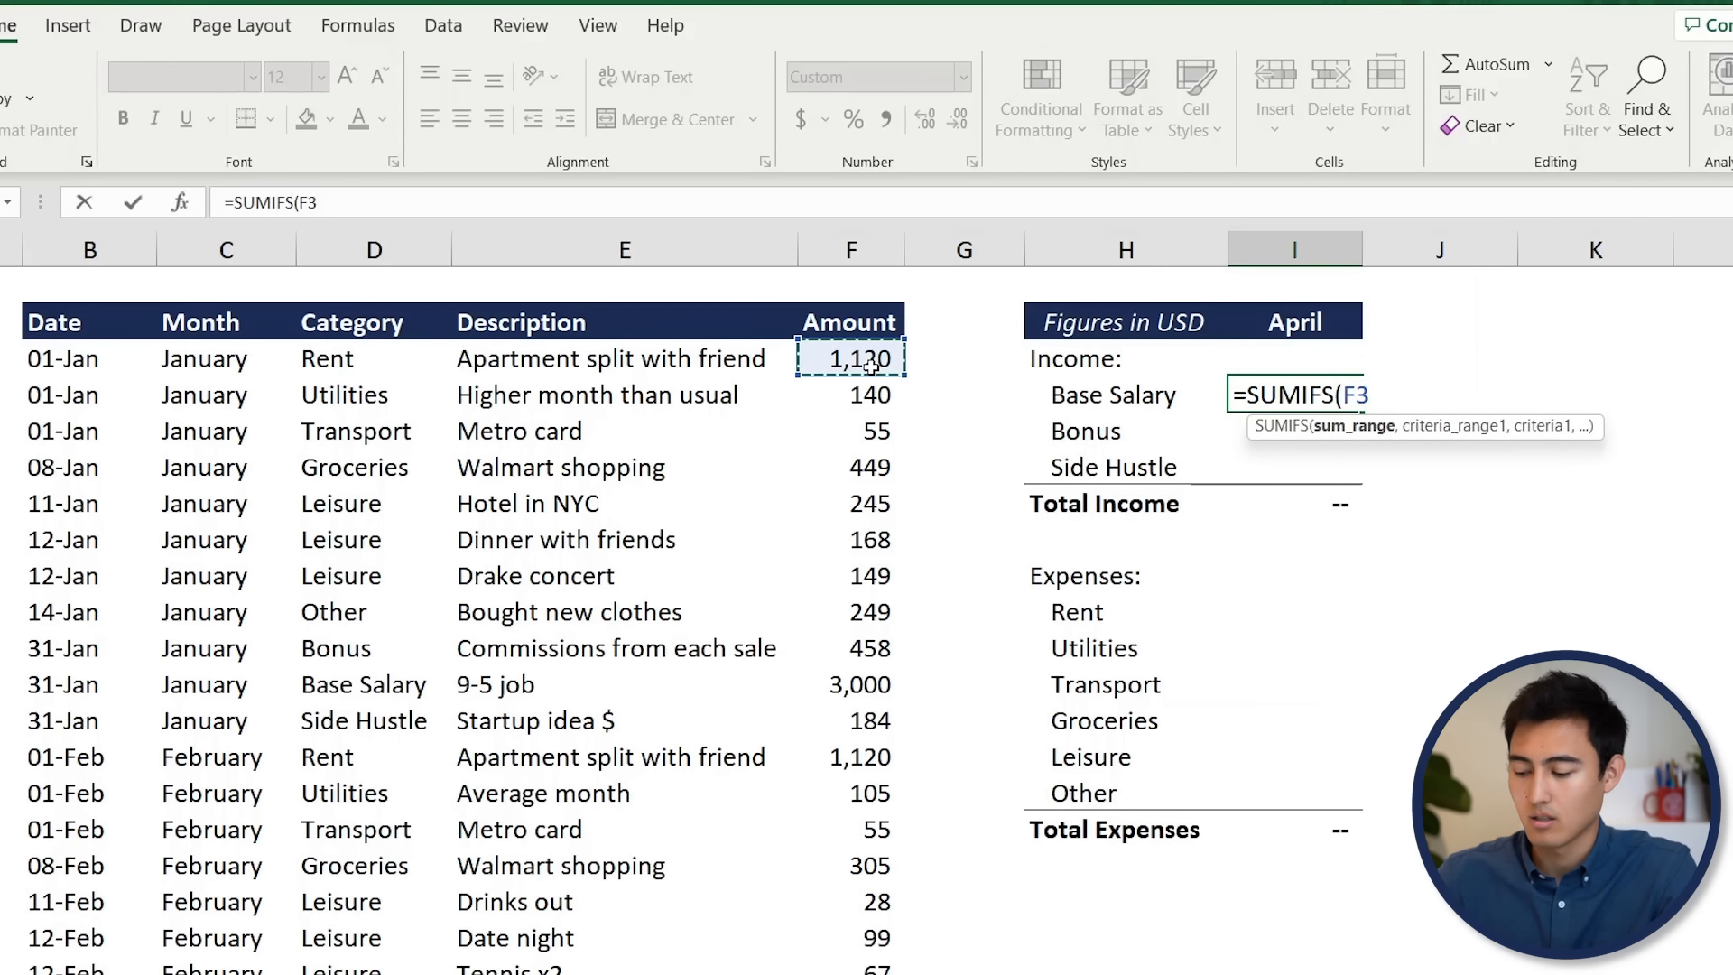
key(ctrl+shift+Down)
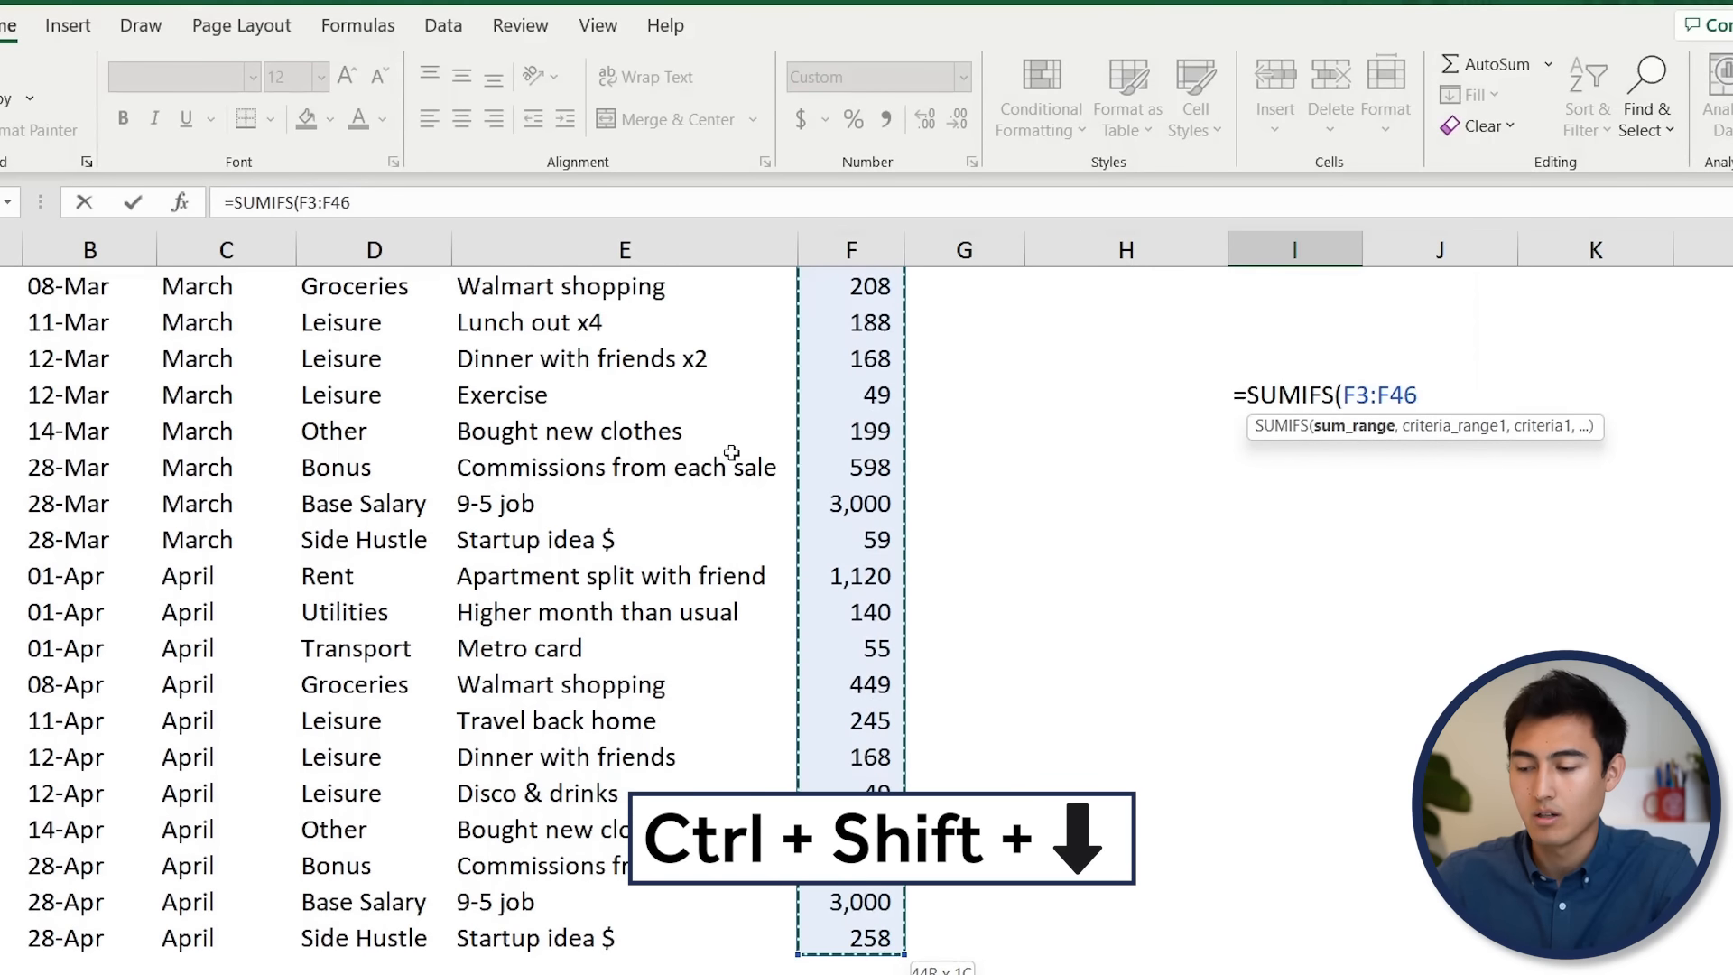
scroll(981, 473, up, 8)
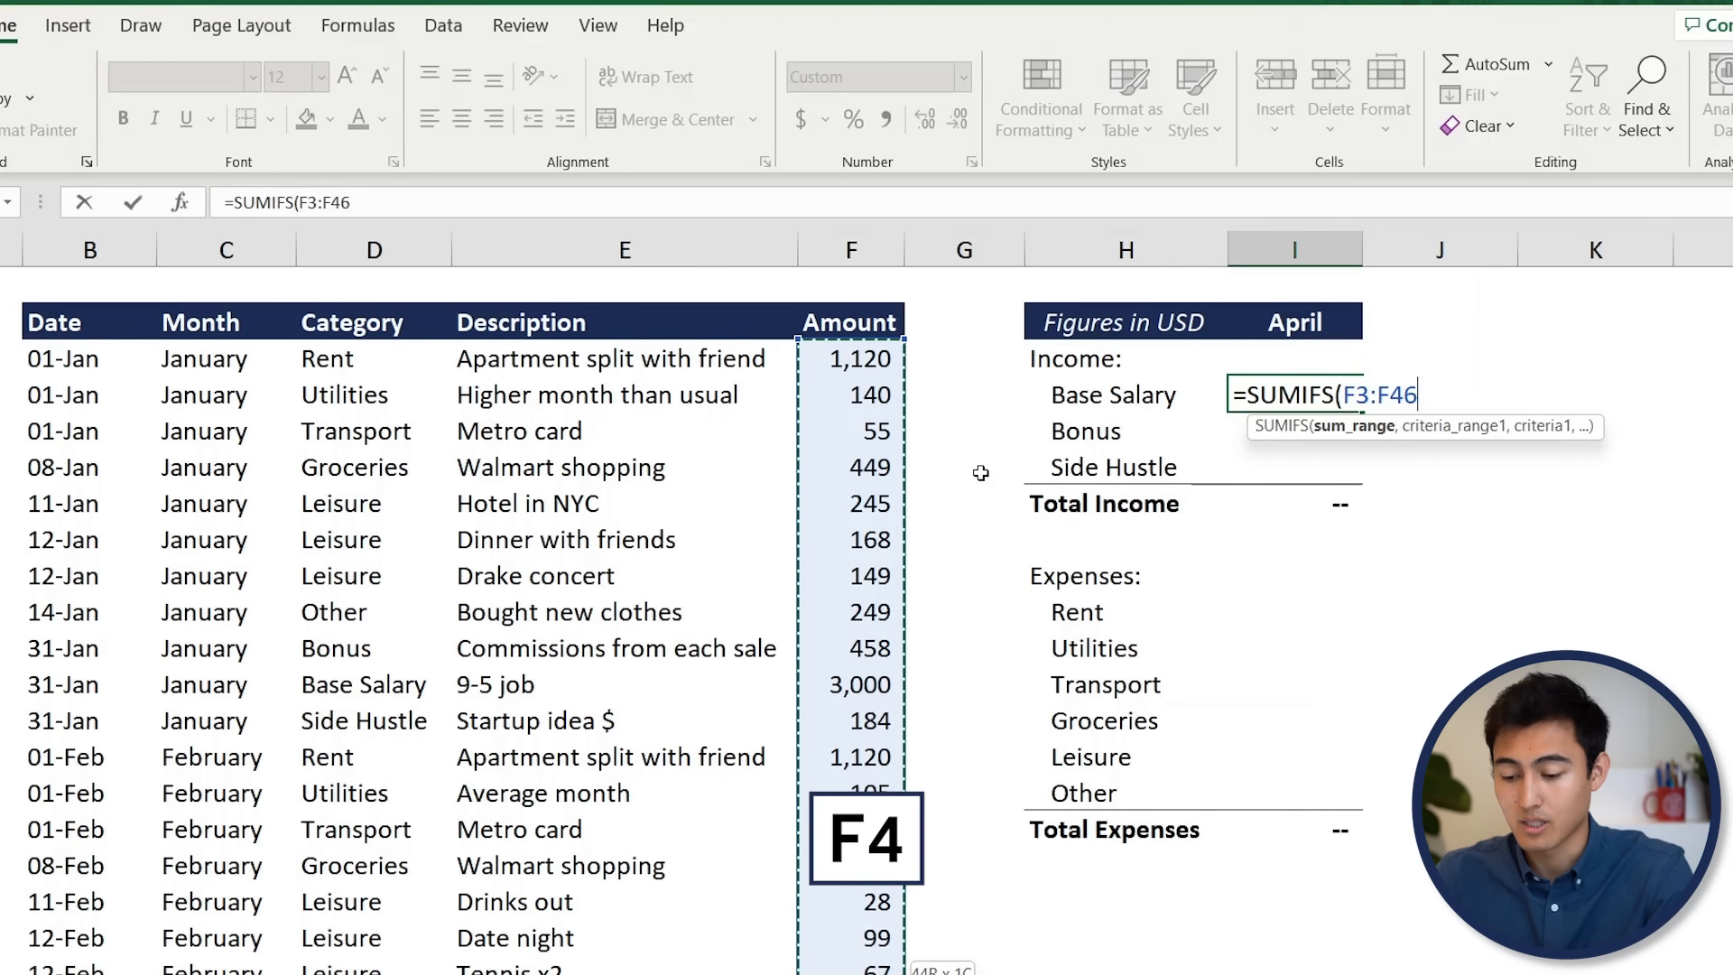
key(F4)
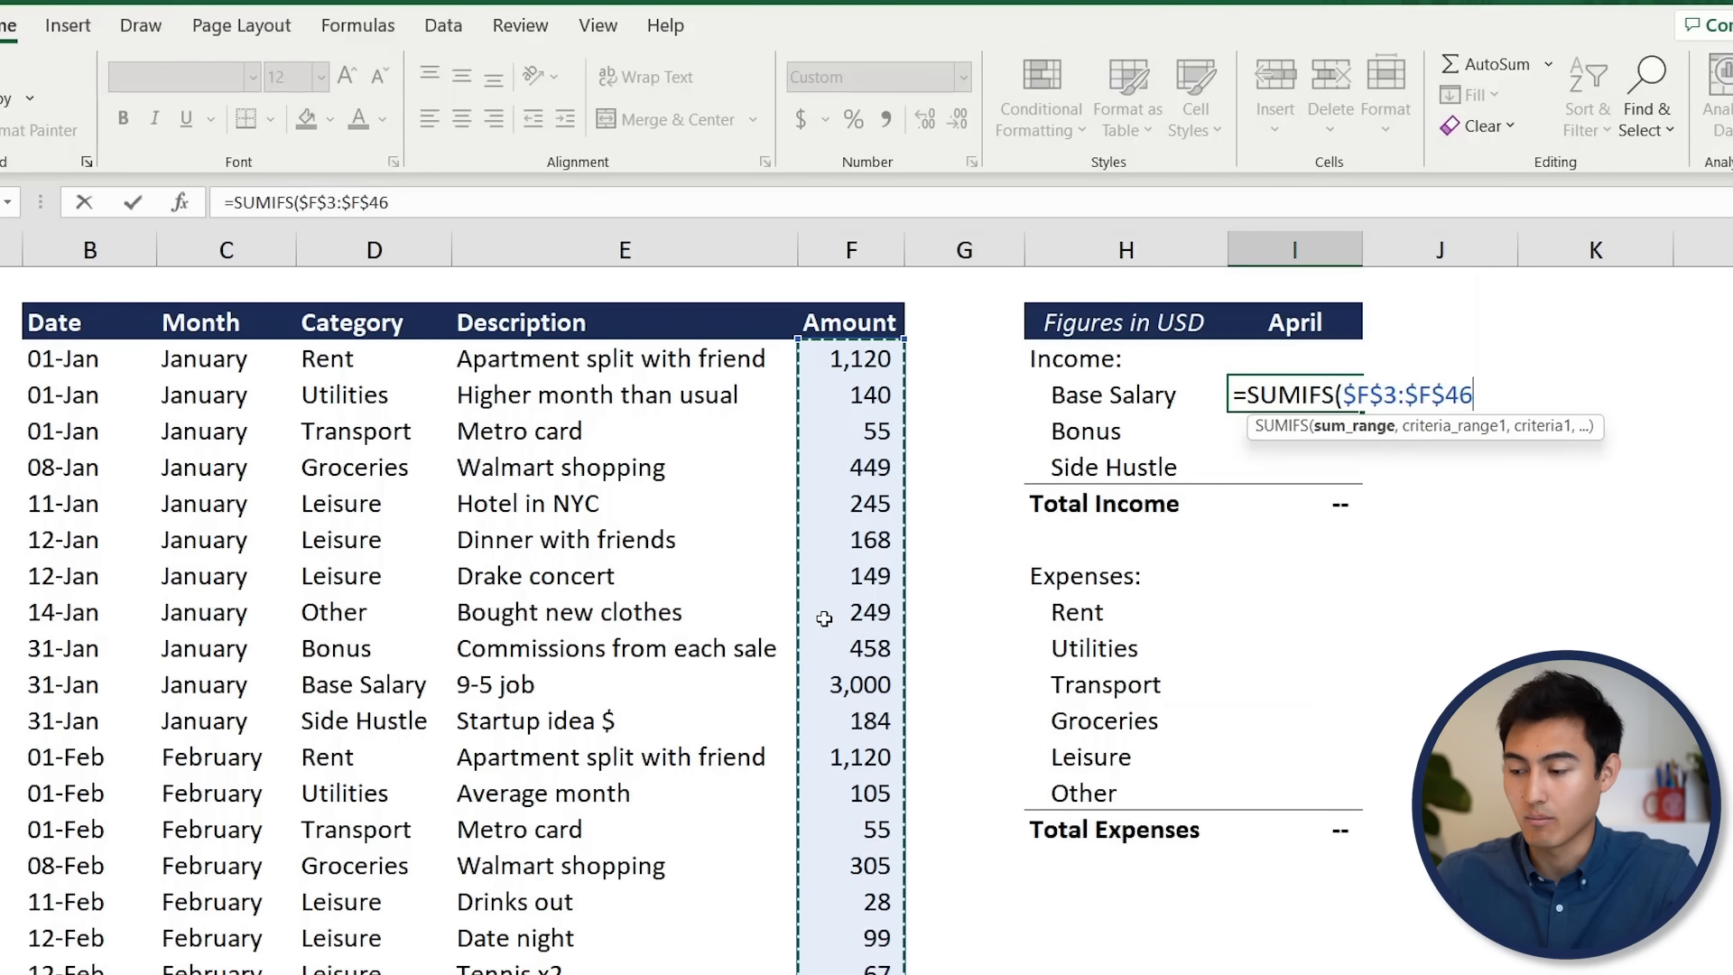
text(,)
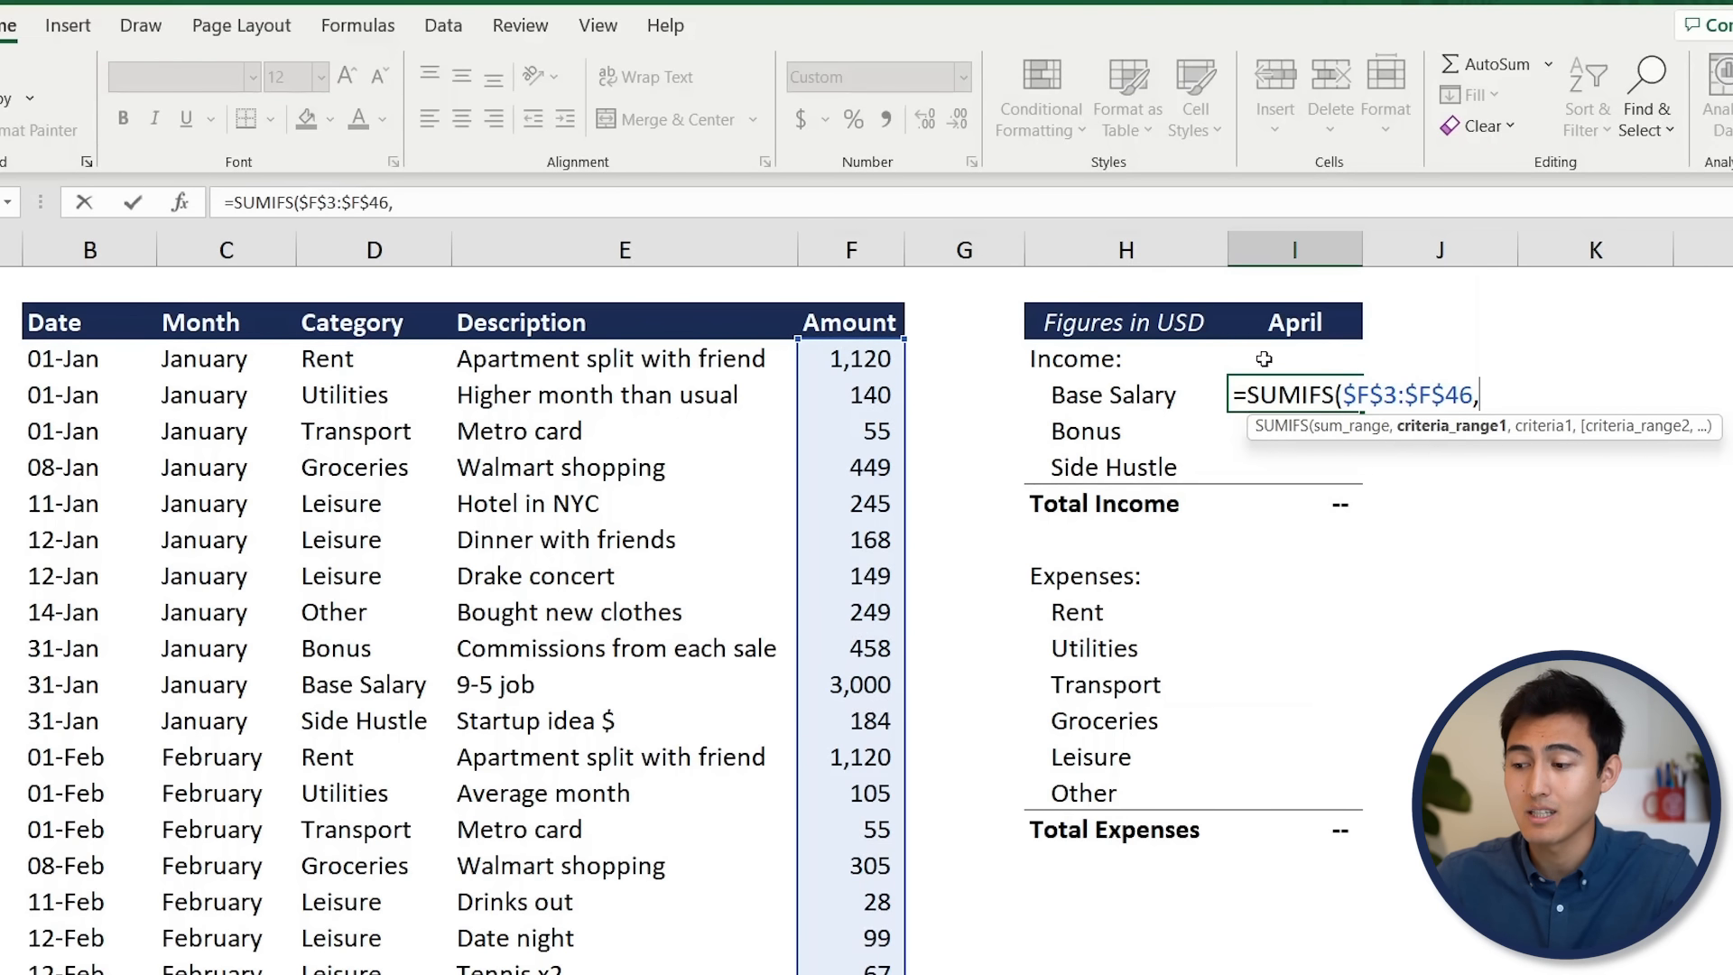
Add the locked Month range $C$3:$C$46 as the first criteria range and the locked April header $I$2 as its criterion.
click(1293, 327)
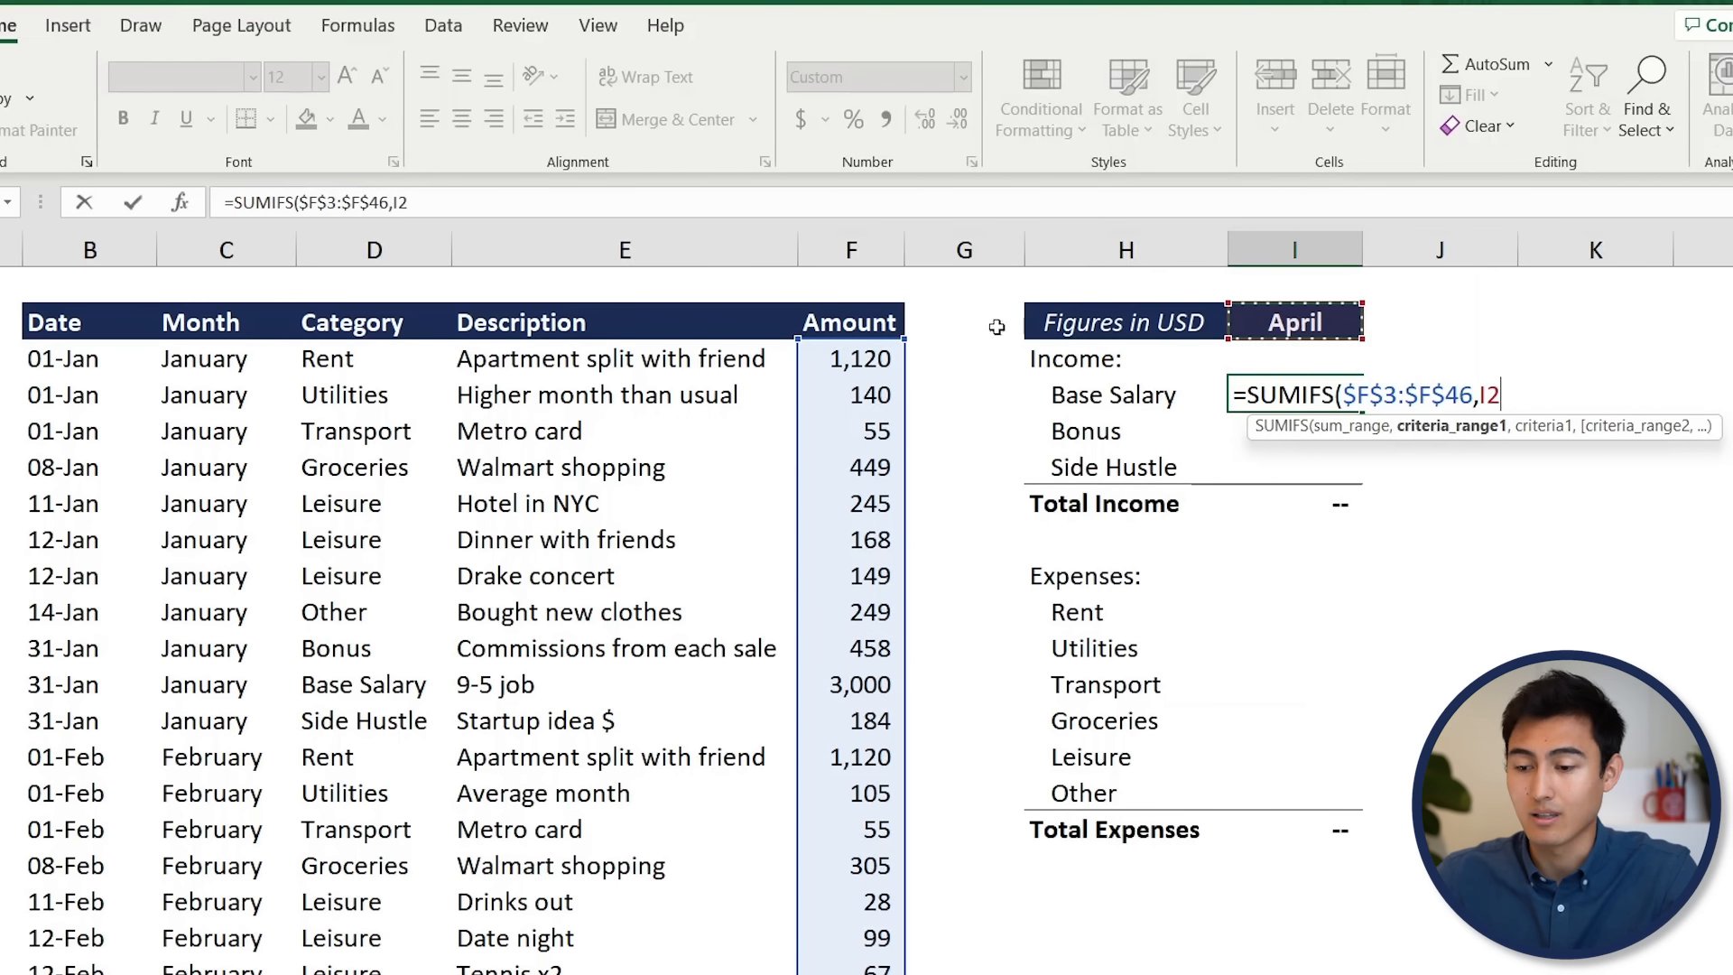
scroll(632, 379, right, 1)
click(125, 384)
click(123, 374)
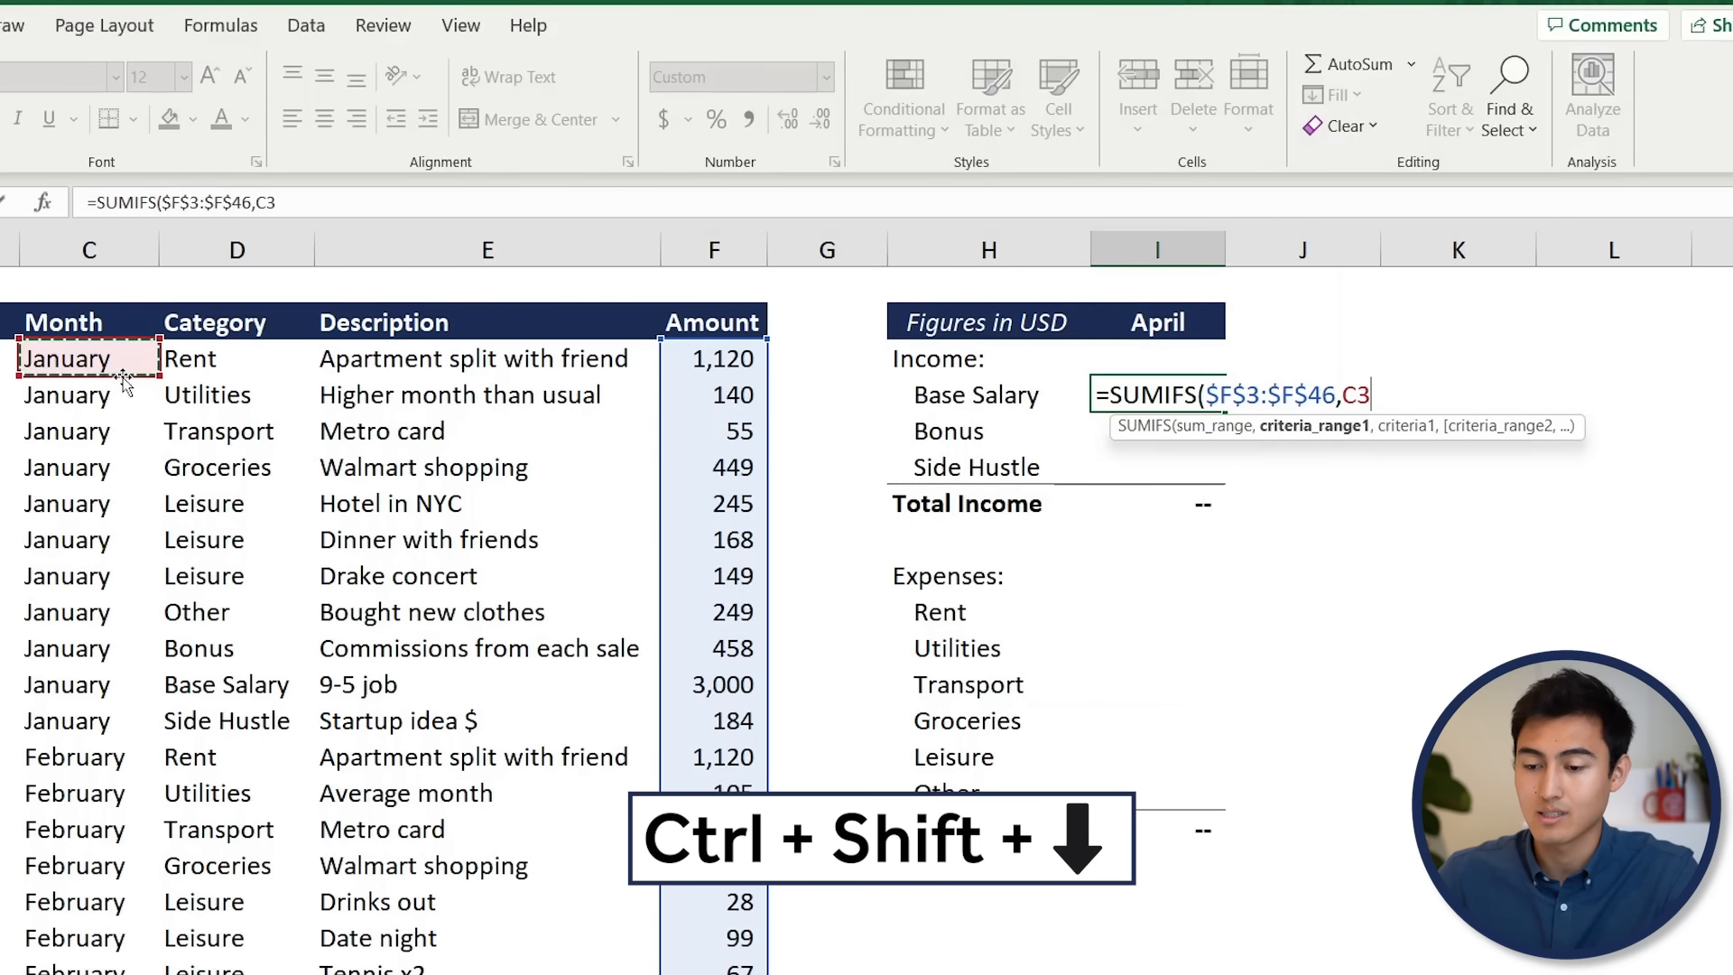
key(ctrl+shift+Down)
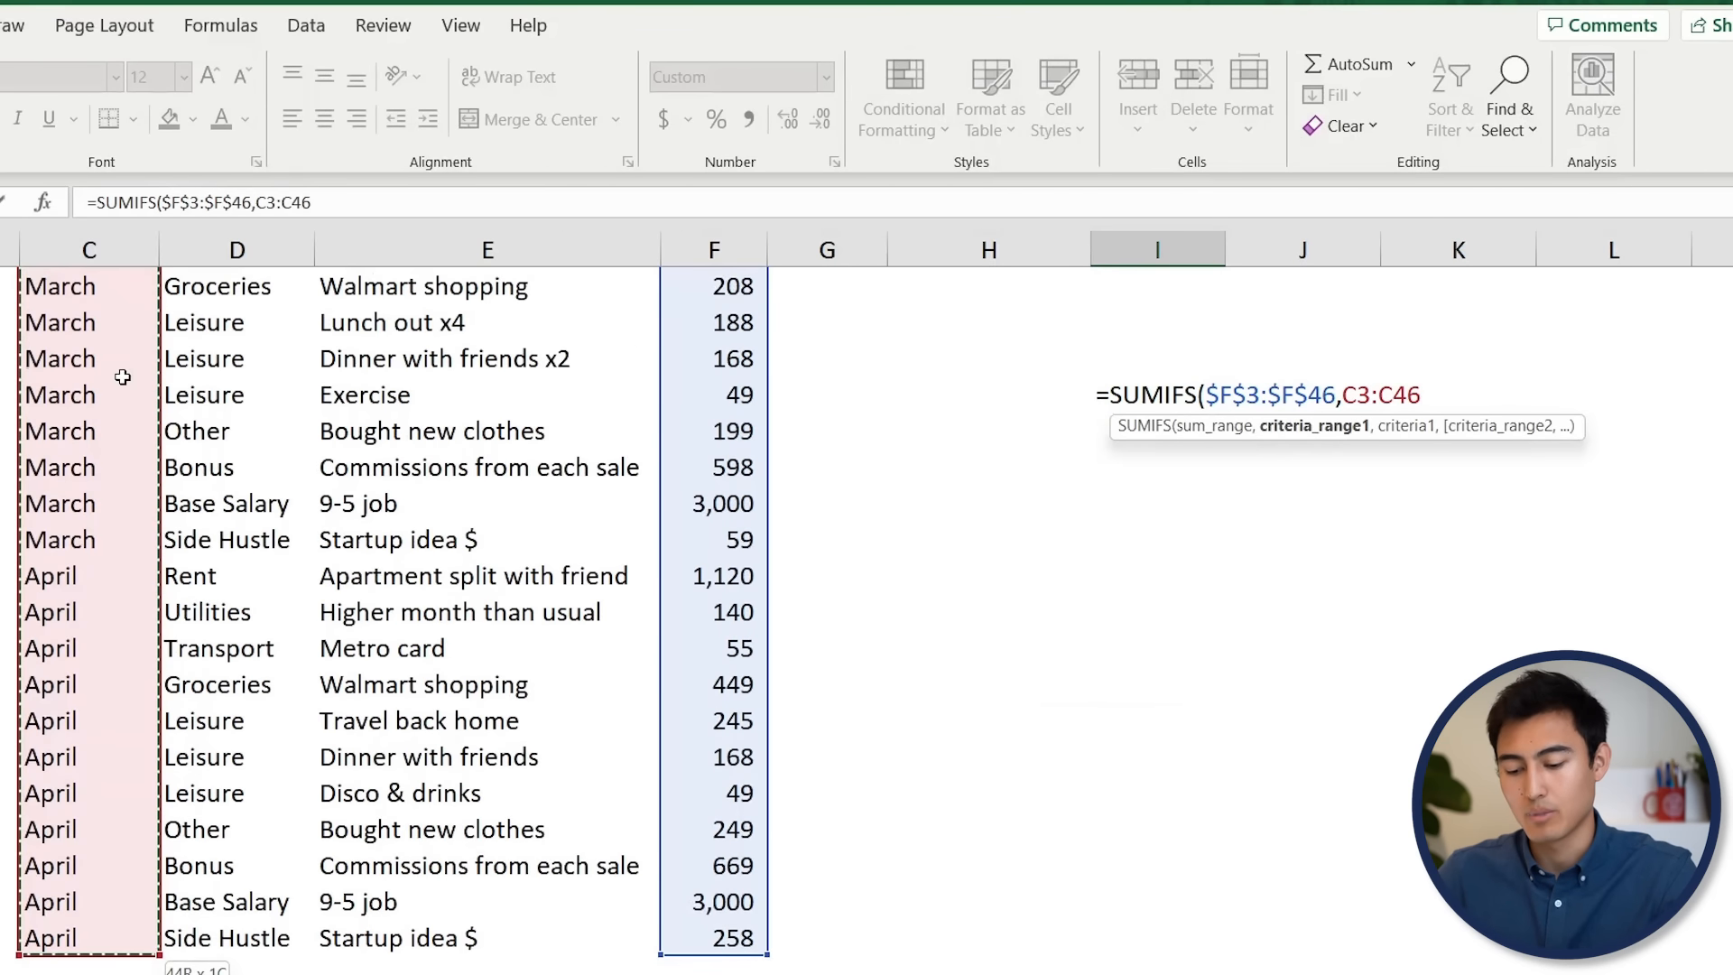
key(F4)
text(,)
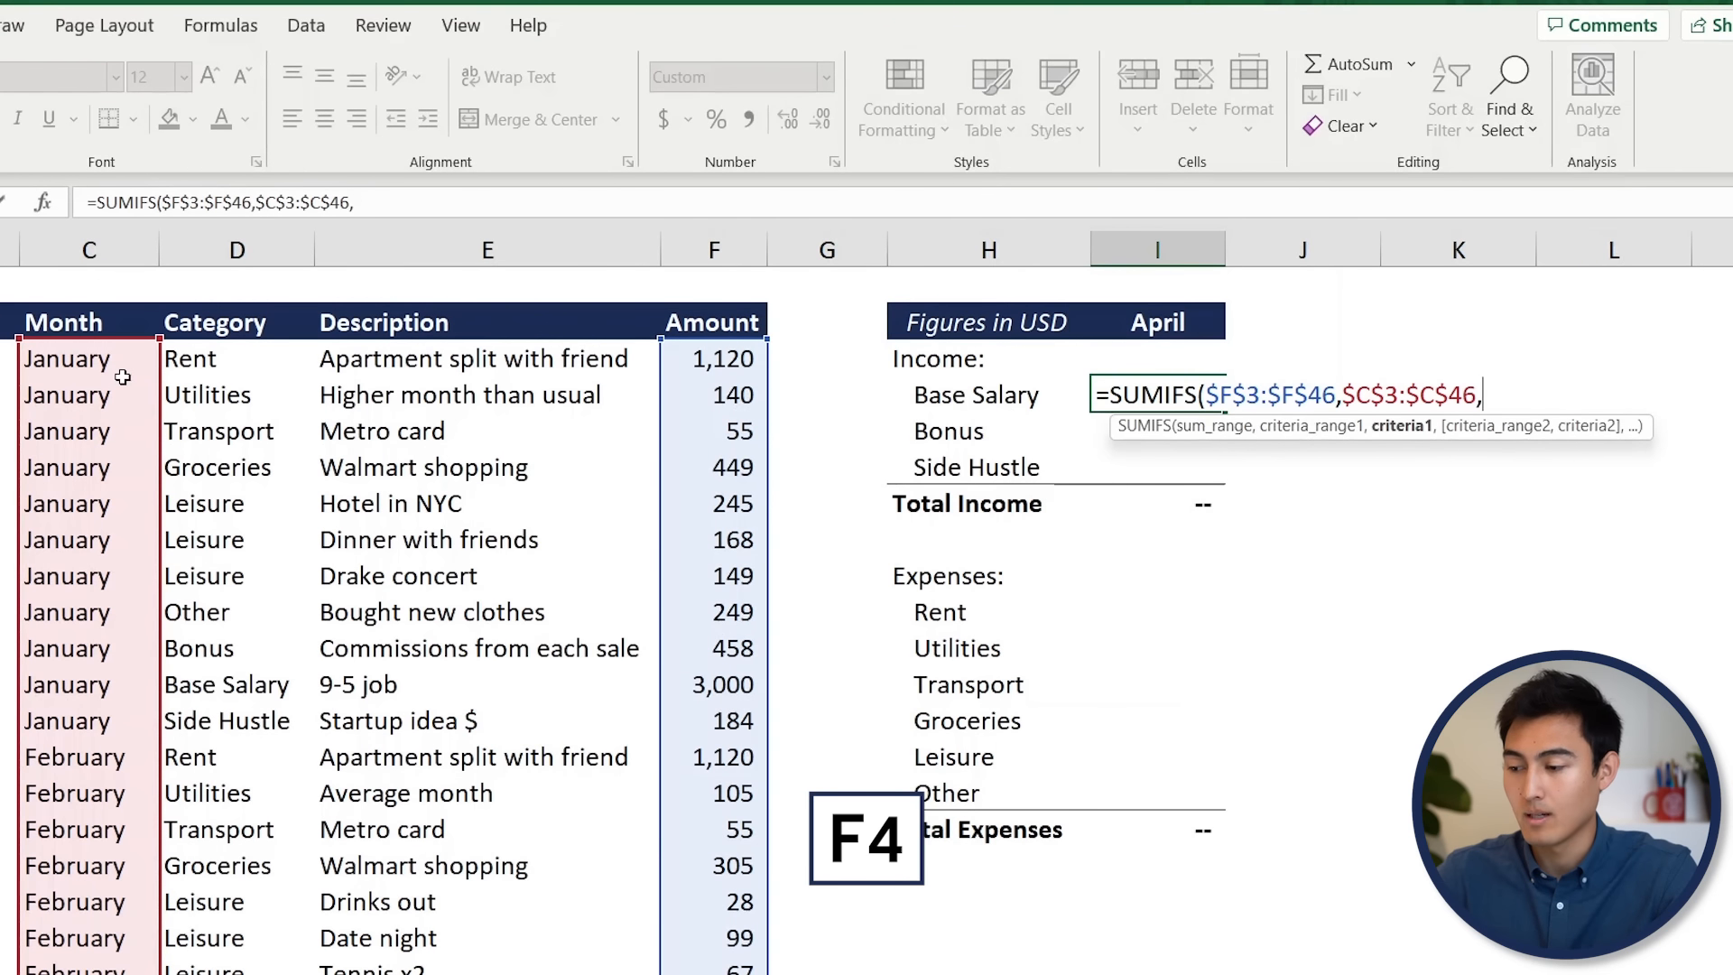
click(1180, 325)
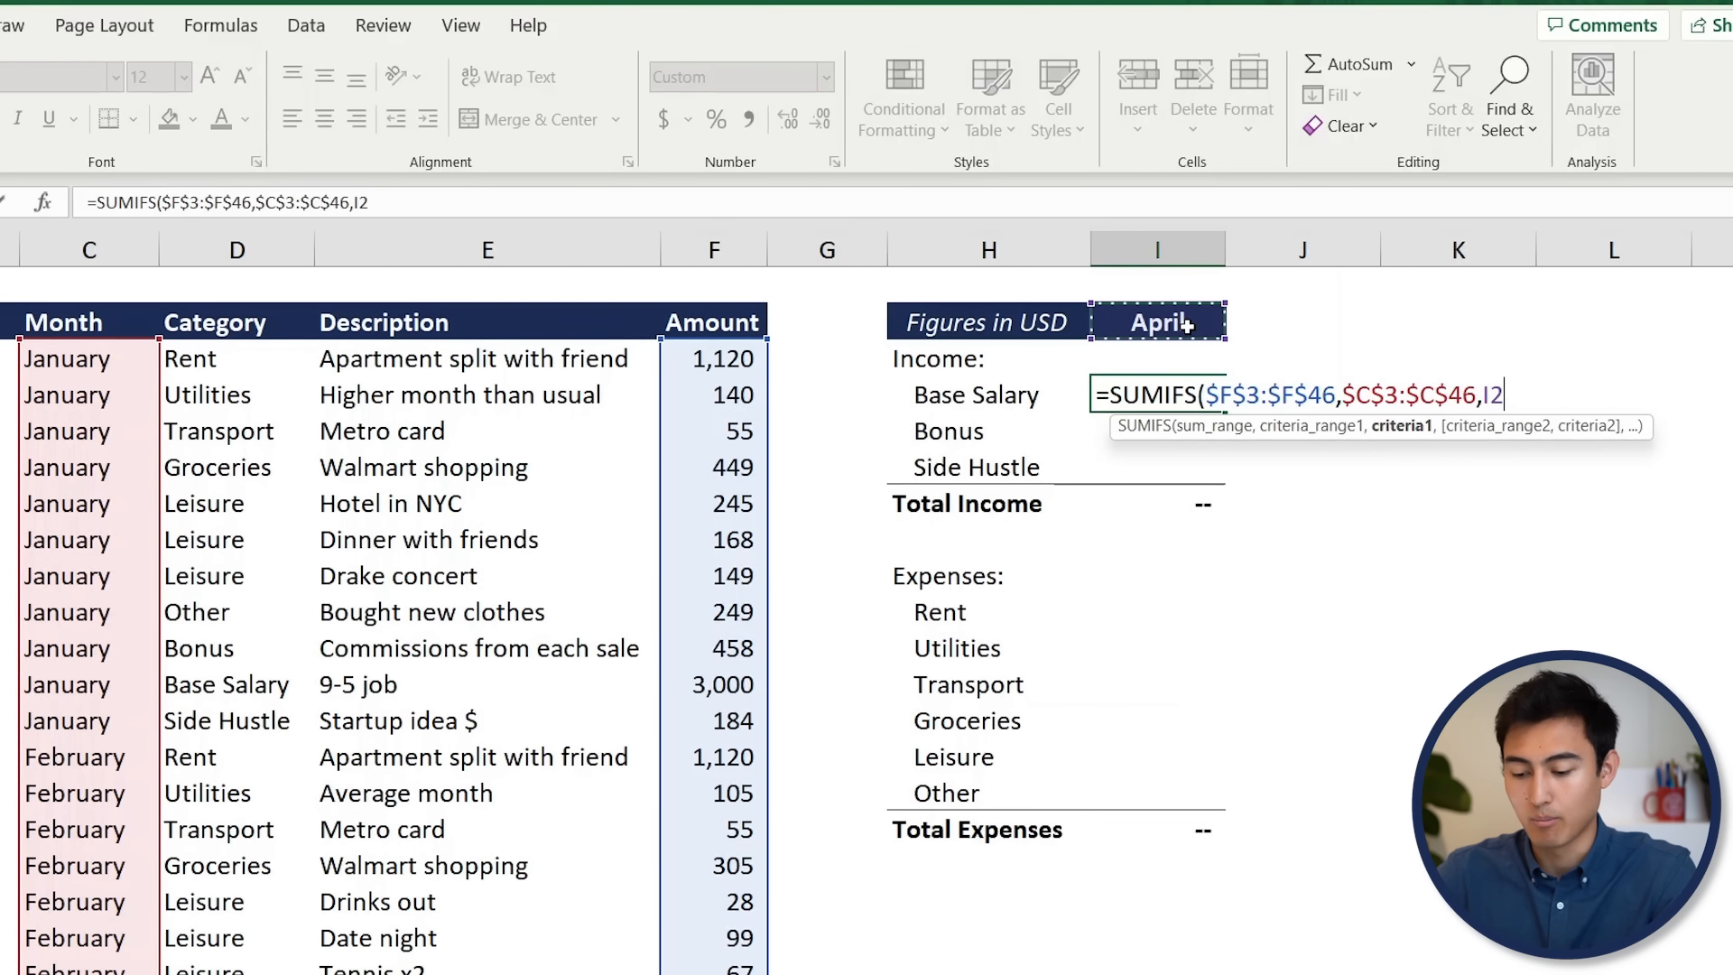
key(F4)
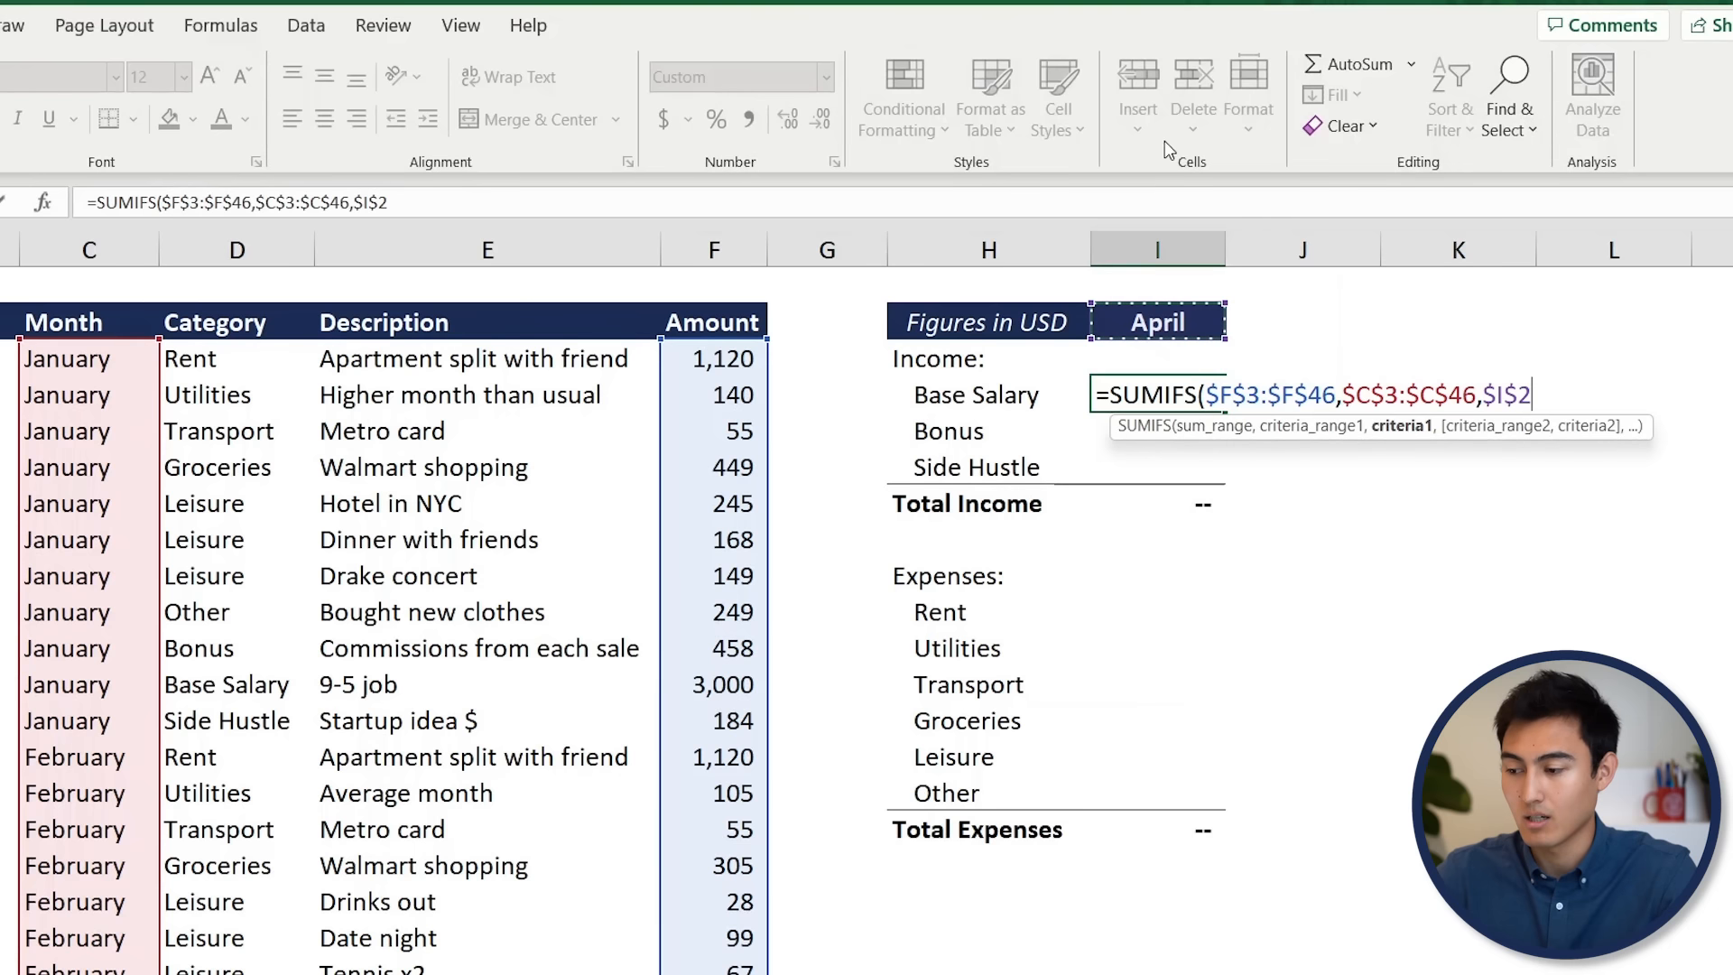
text(,)
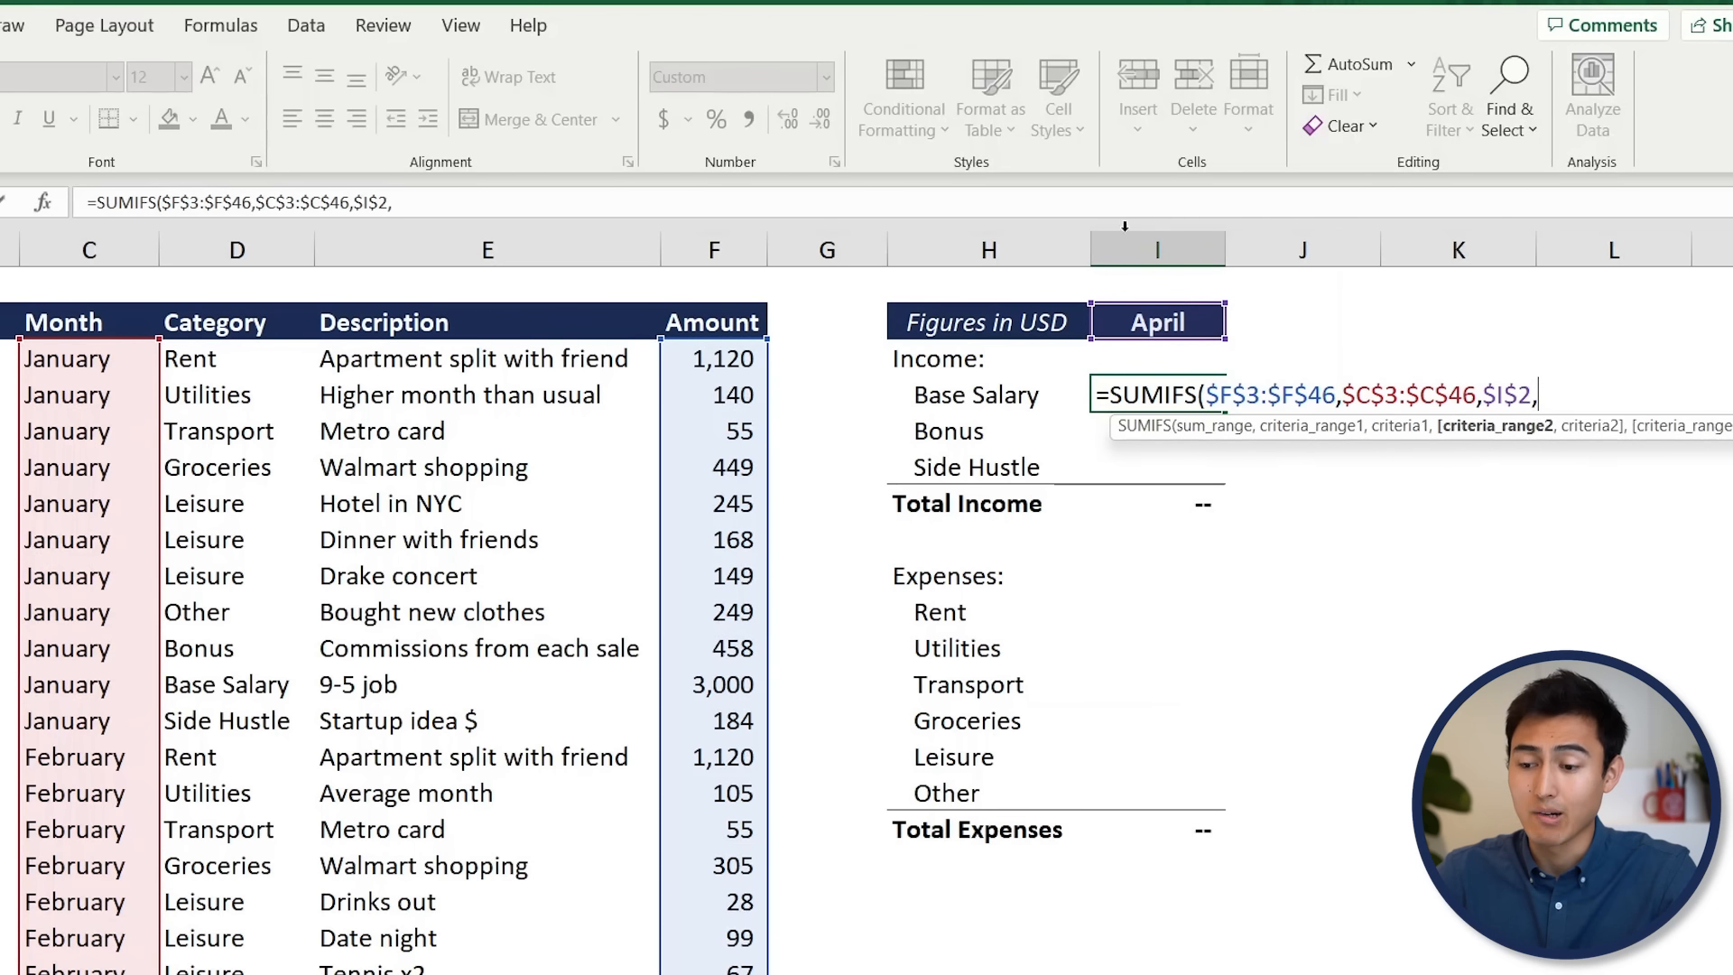
Complete the SUMIFS formula with the locked Category range $D$3:$D$46 and the Base Salary label H4 as the second criterion.
click(194, 361)
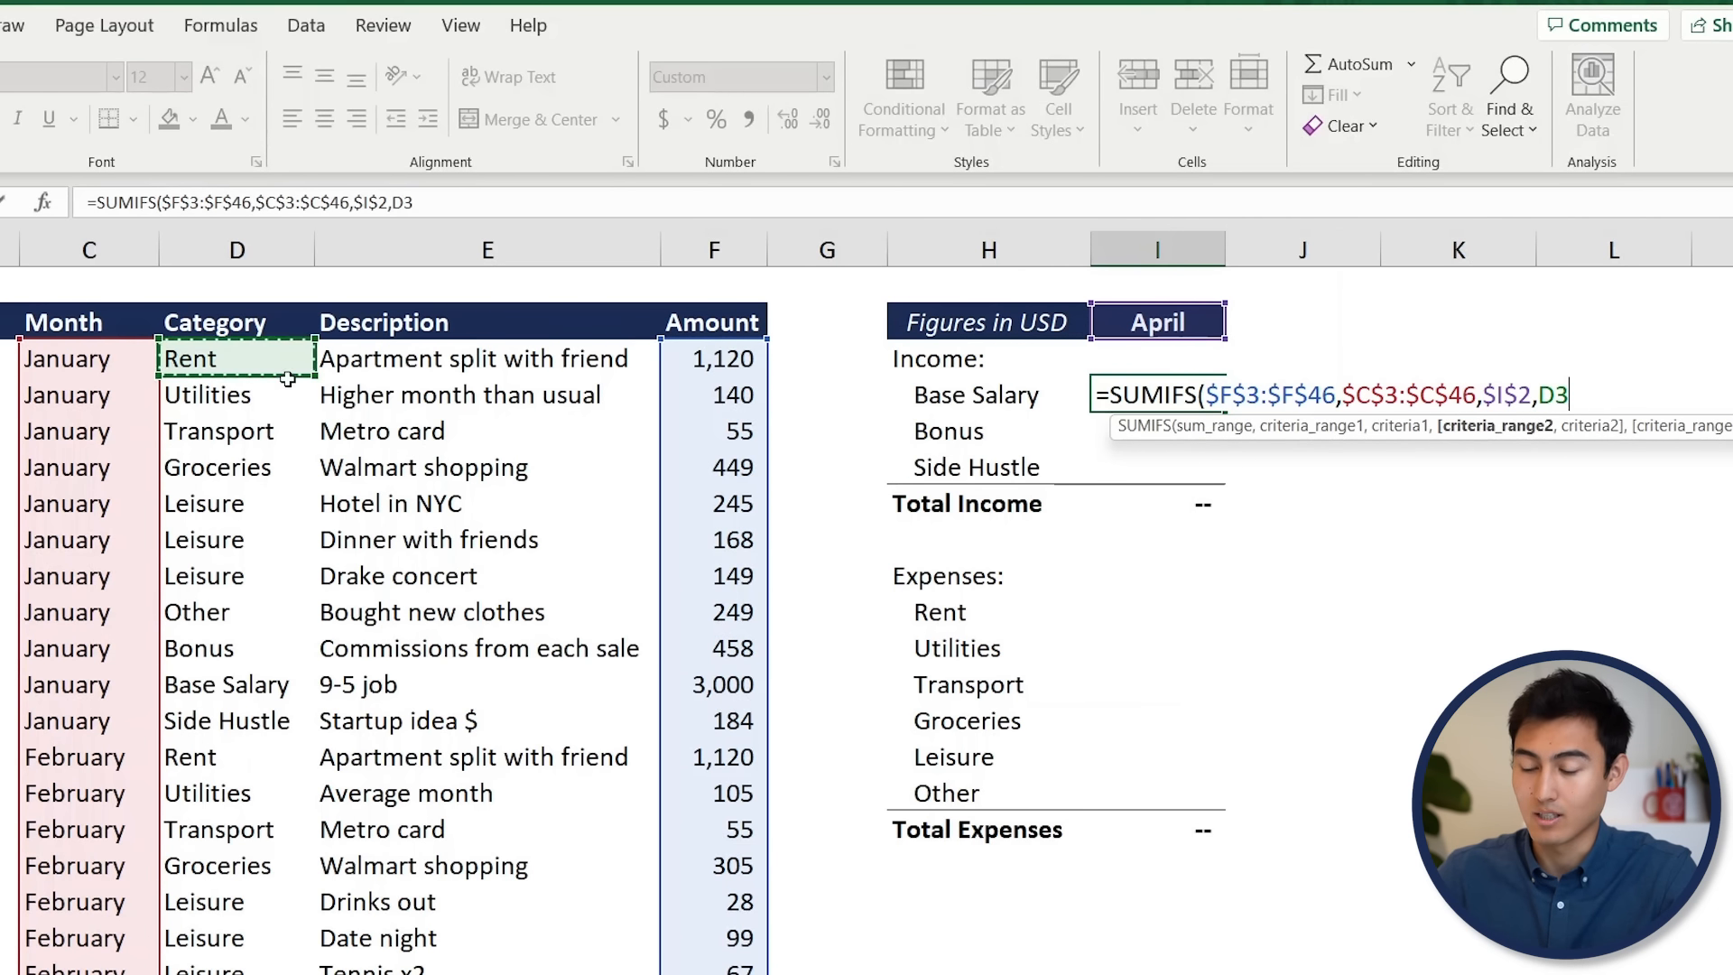
key(ctrl+shift+Down)
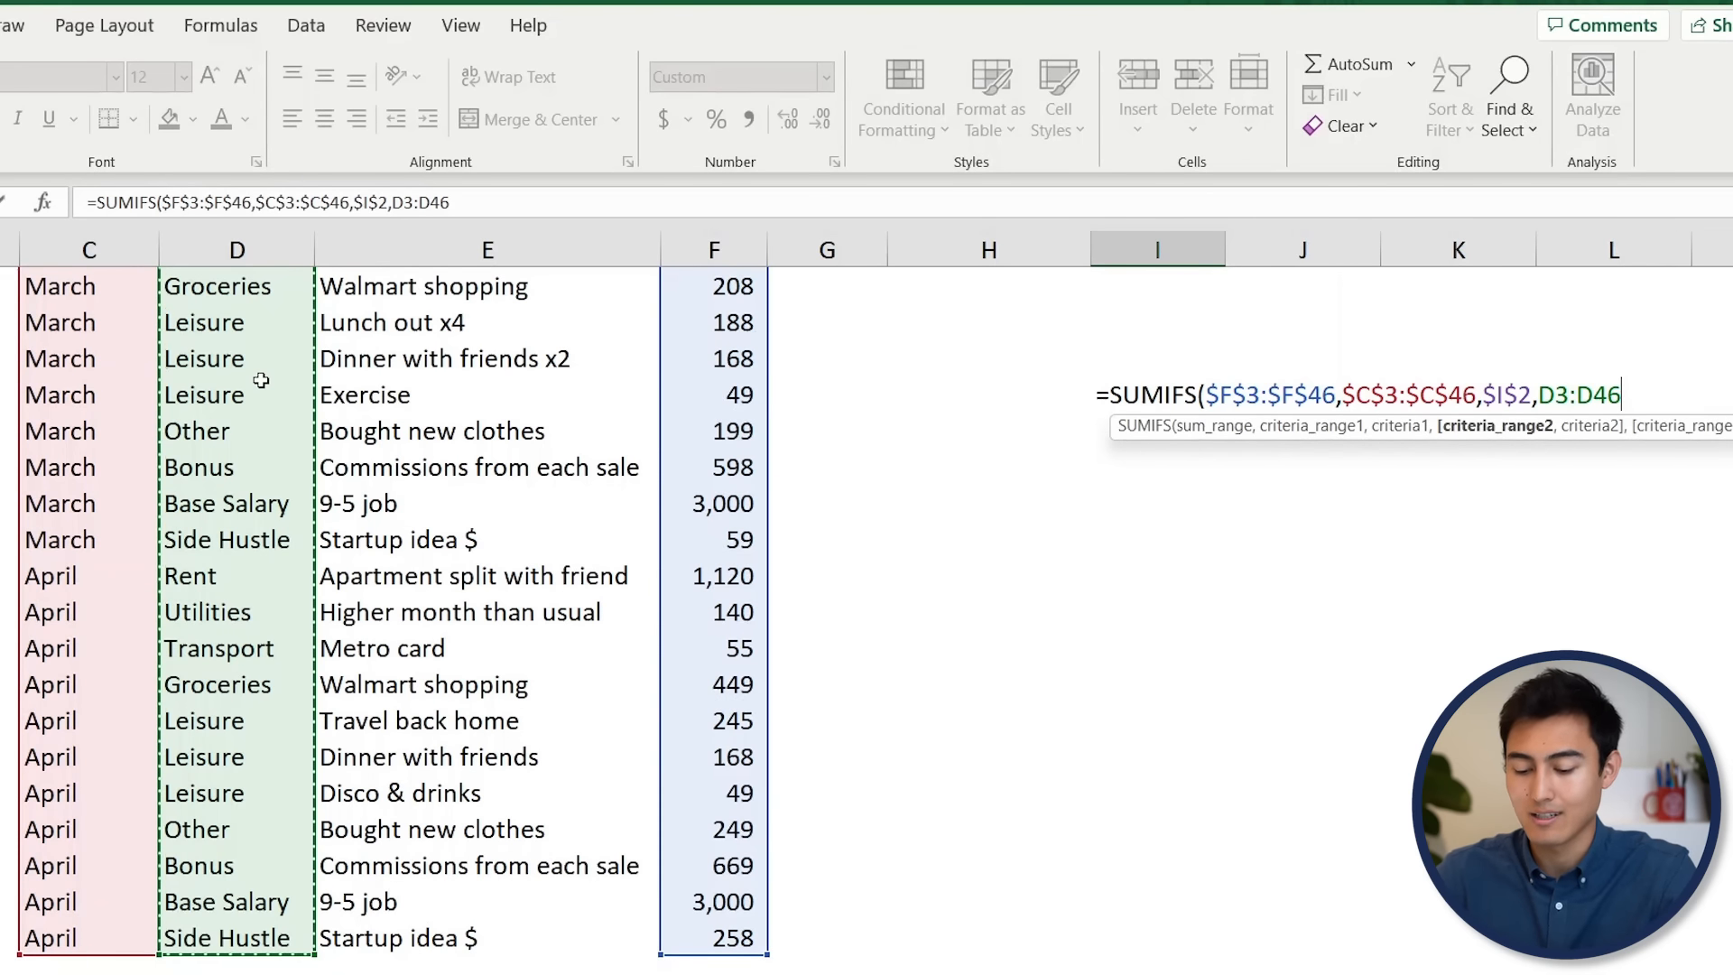
key(F4)
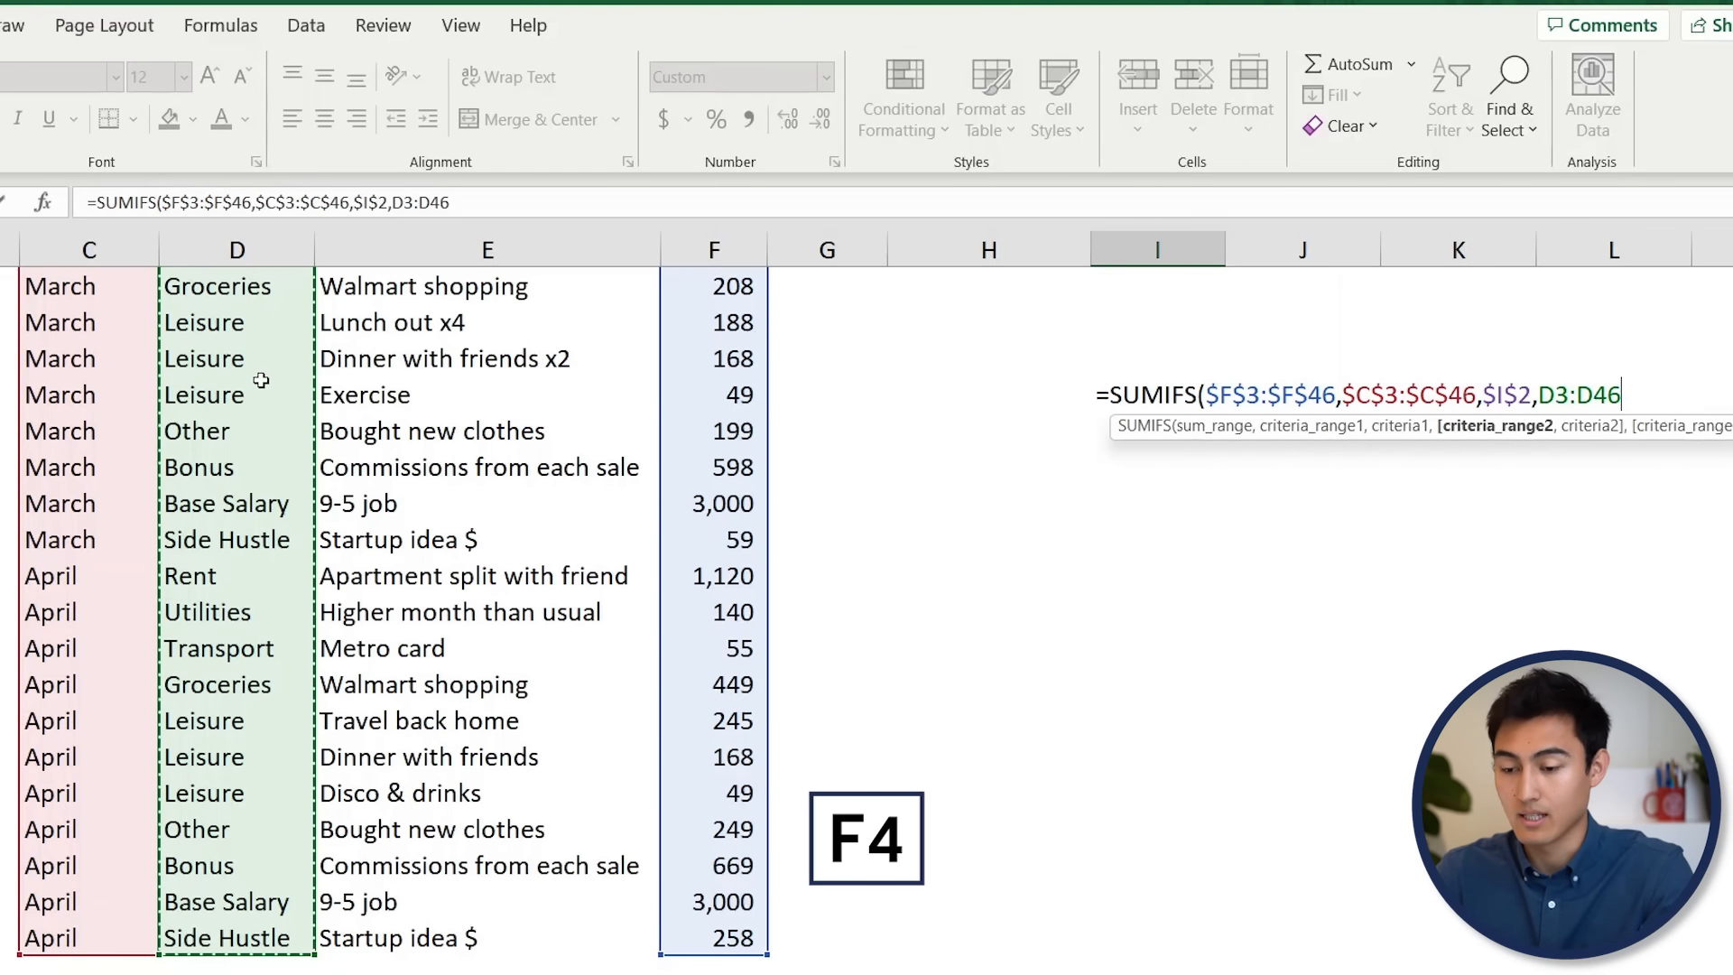
text(,)
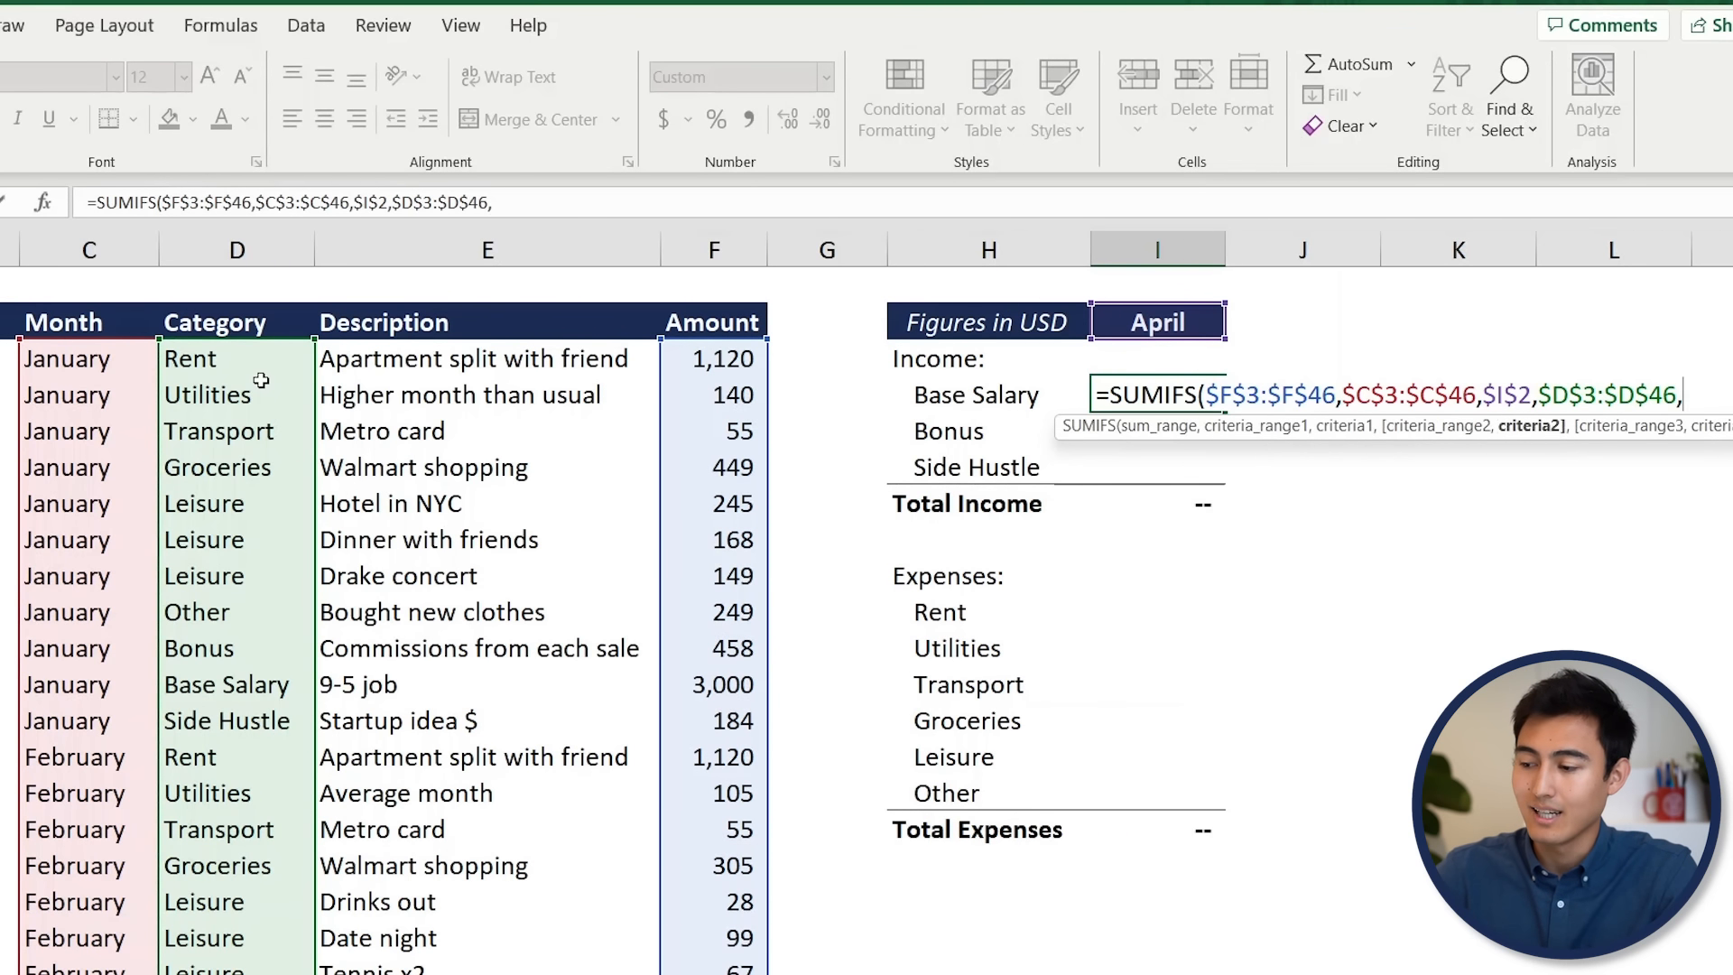
click(955, 406)
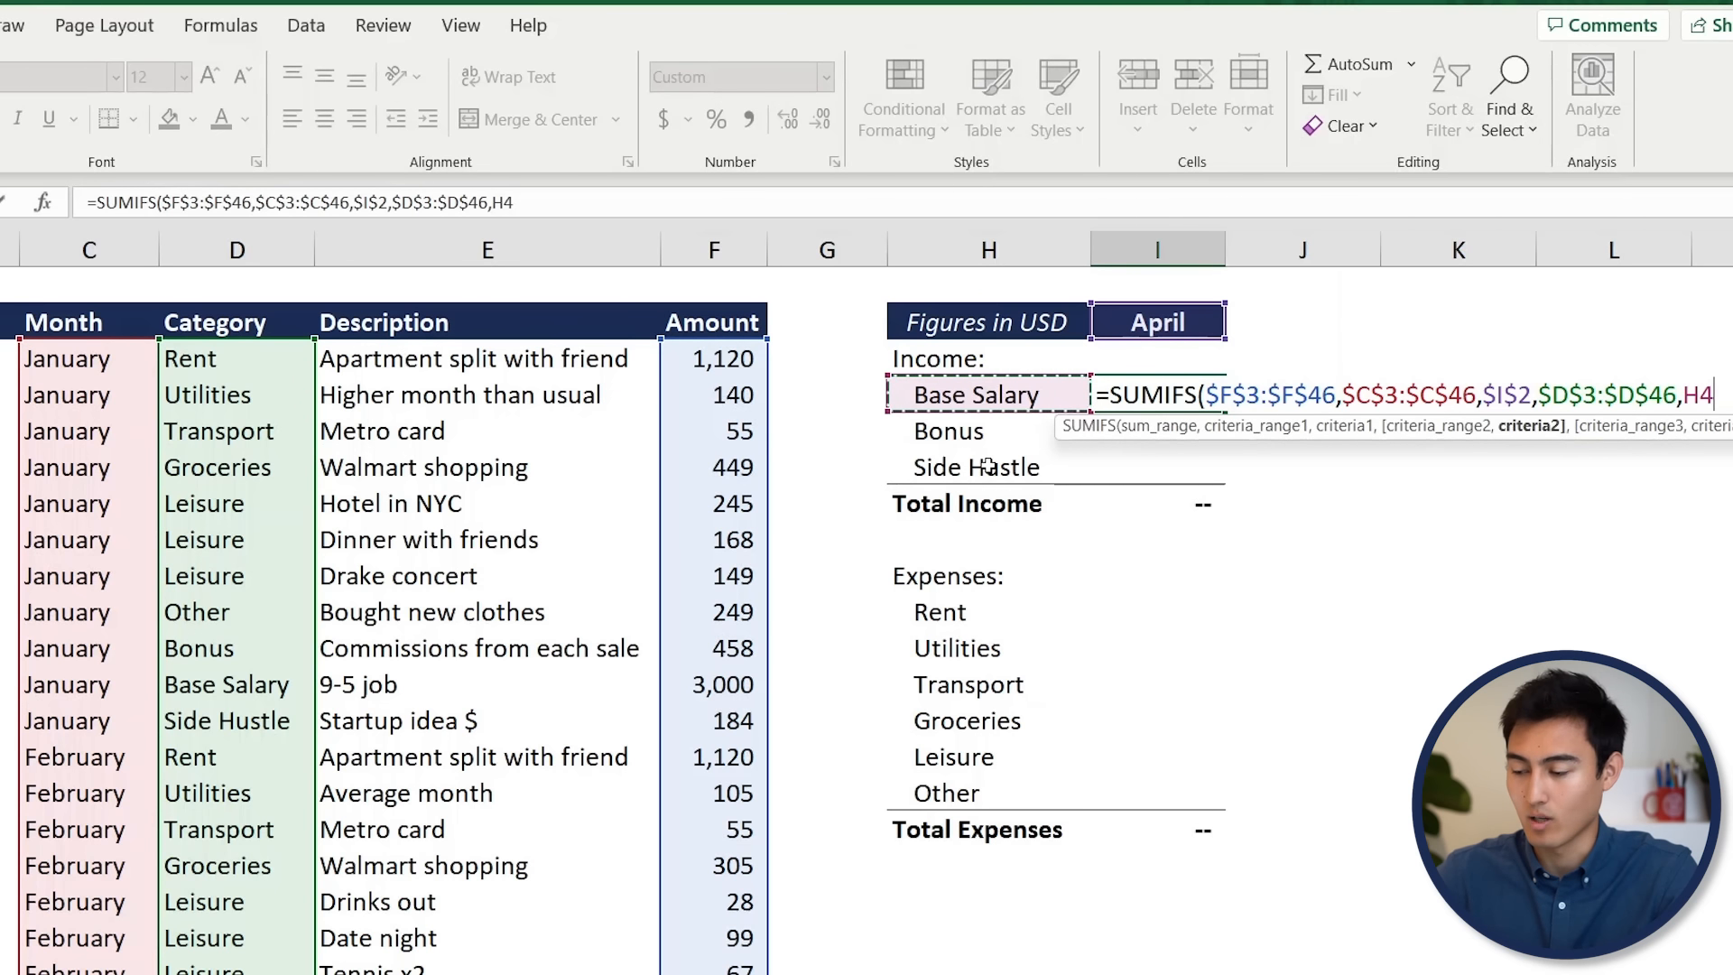
text())
key(Return)
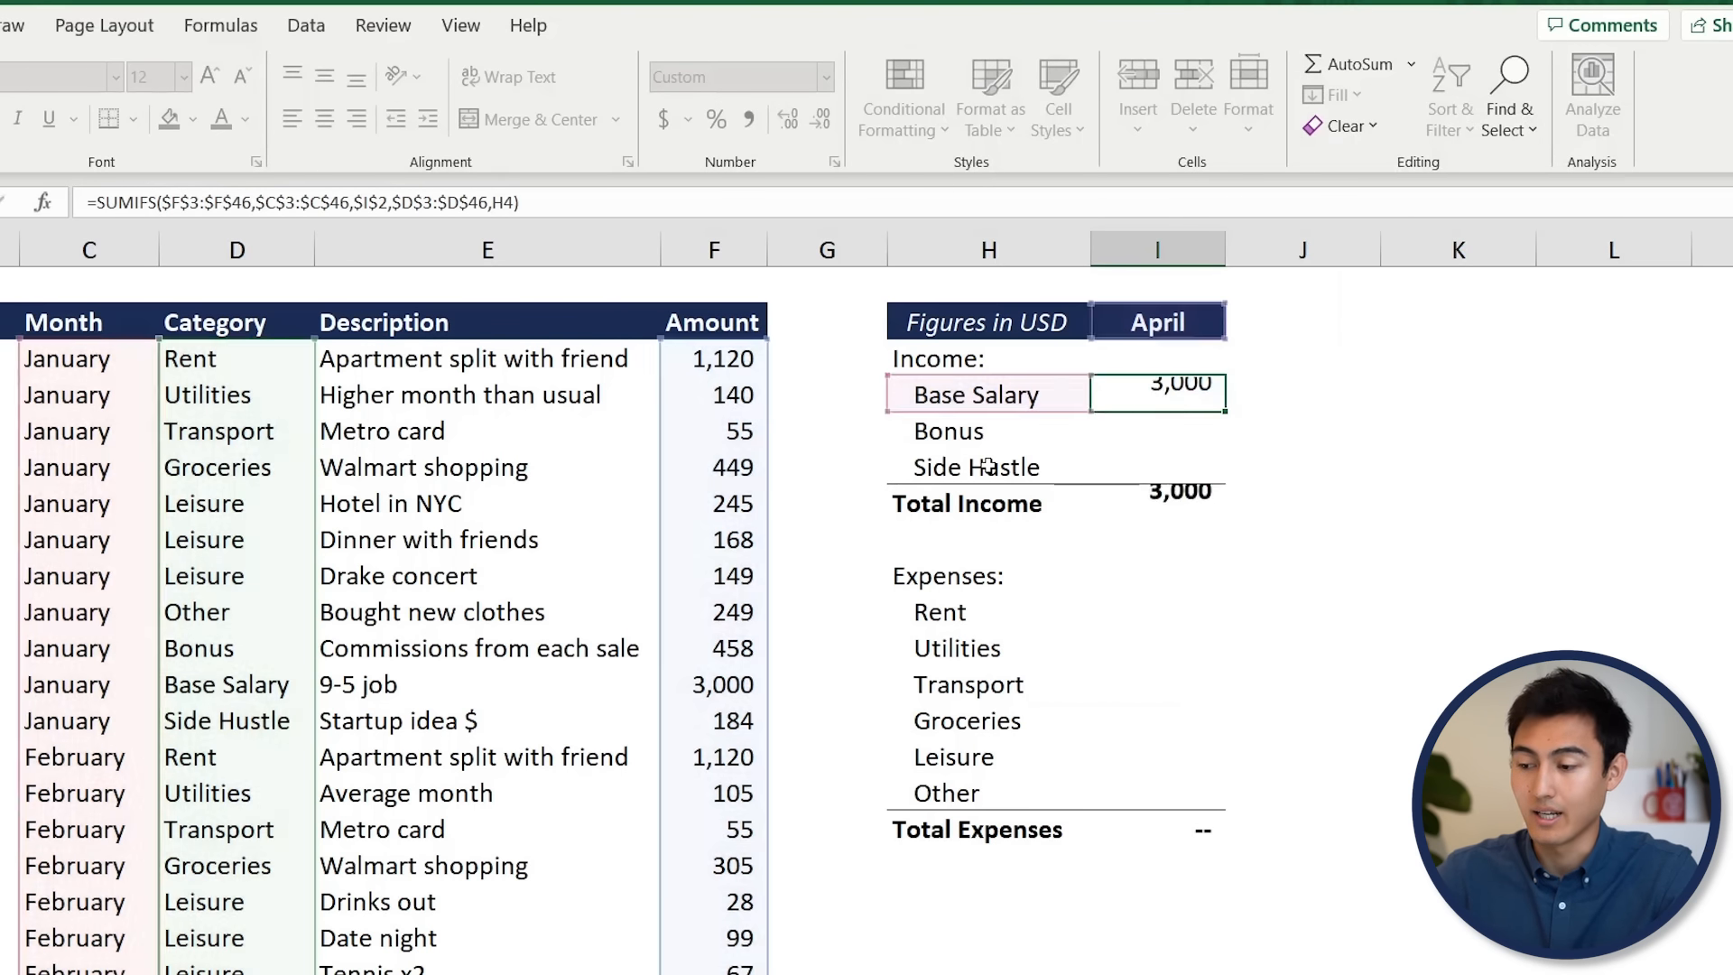
Copy April's Base Salary formula into the Bonus and Side Hustle rows.
key(Up)
key(ctrl+c)
key(shift+Down)
key(shift+Down)
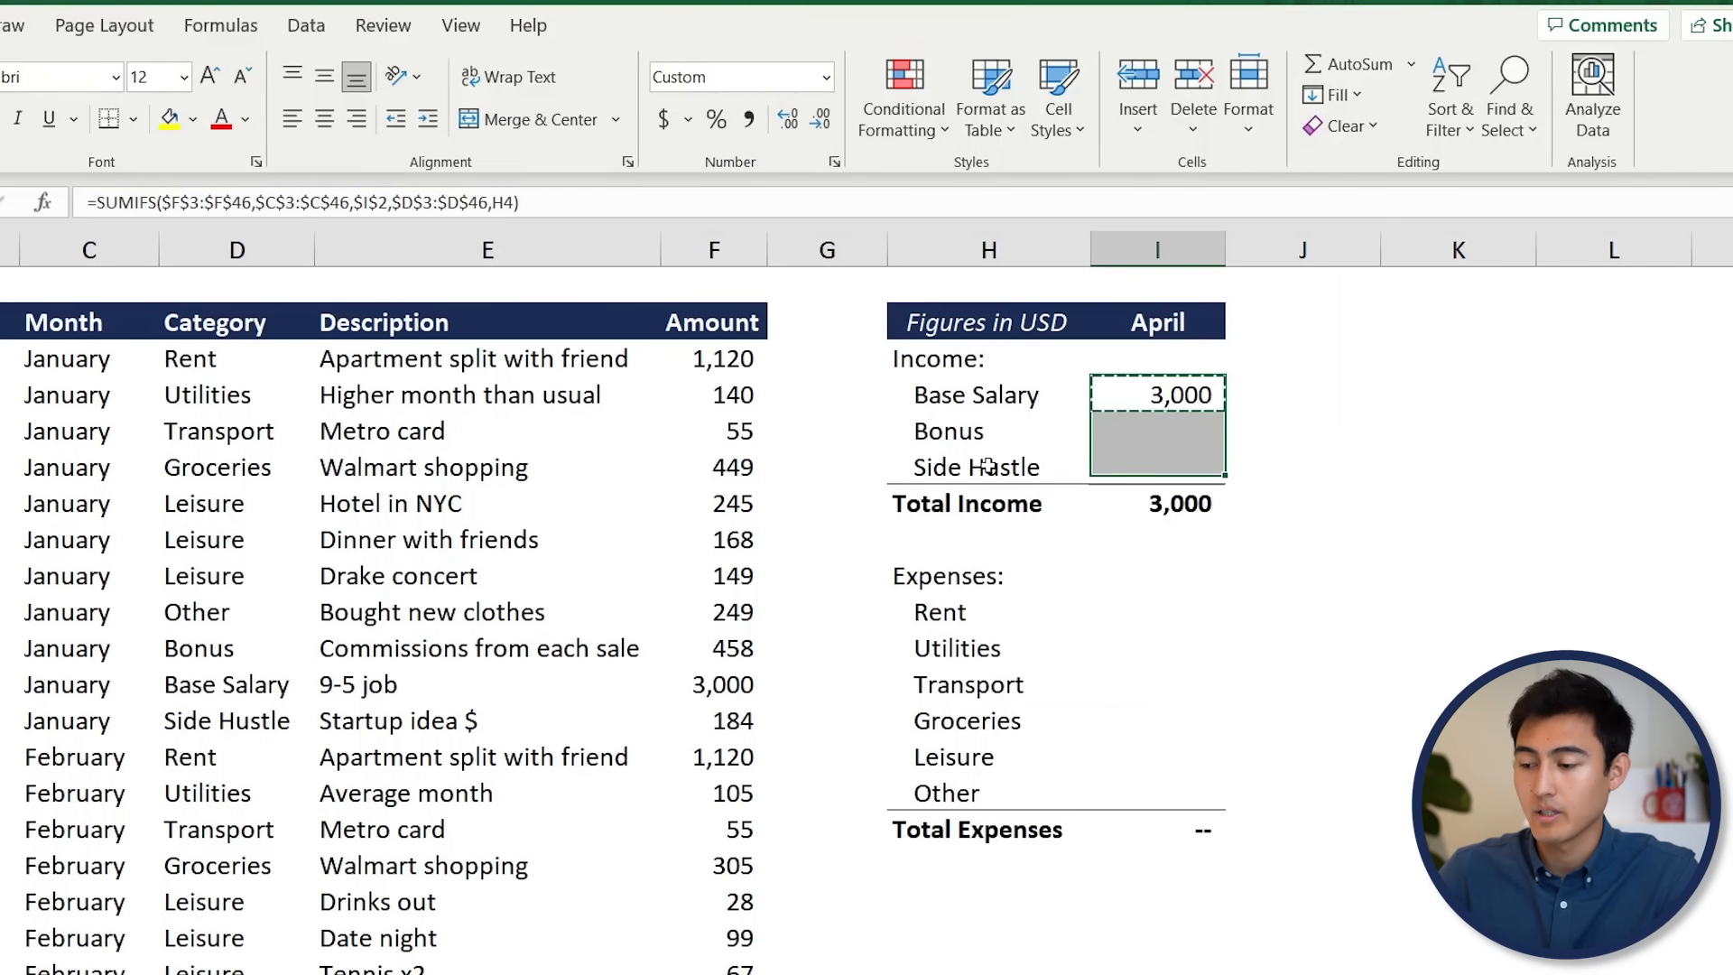
key(ctrl+v)
Paste the same SUMIFS formula into April's expense rows from Rent through Other.
key(Down)
key(Down)
key(Down)
key(Down)
key(Down)
key(shift+Down)
key(shift+Down)
key(shift+Down)
key(shift+Down)
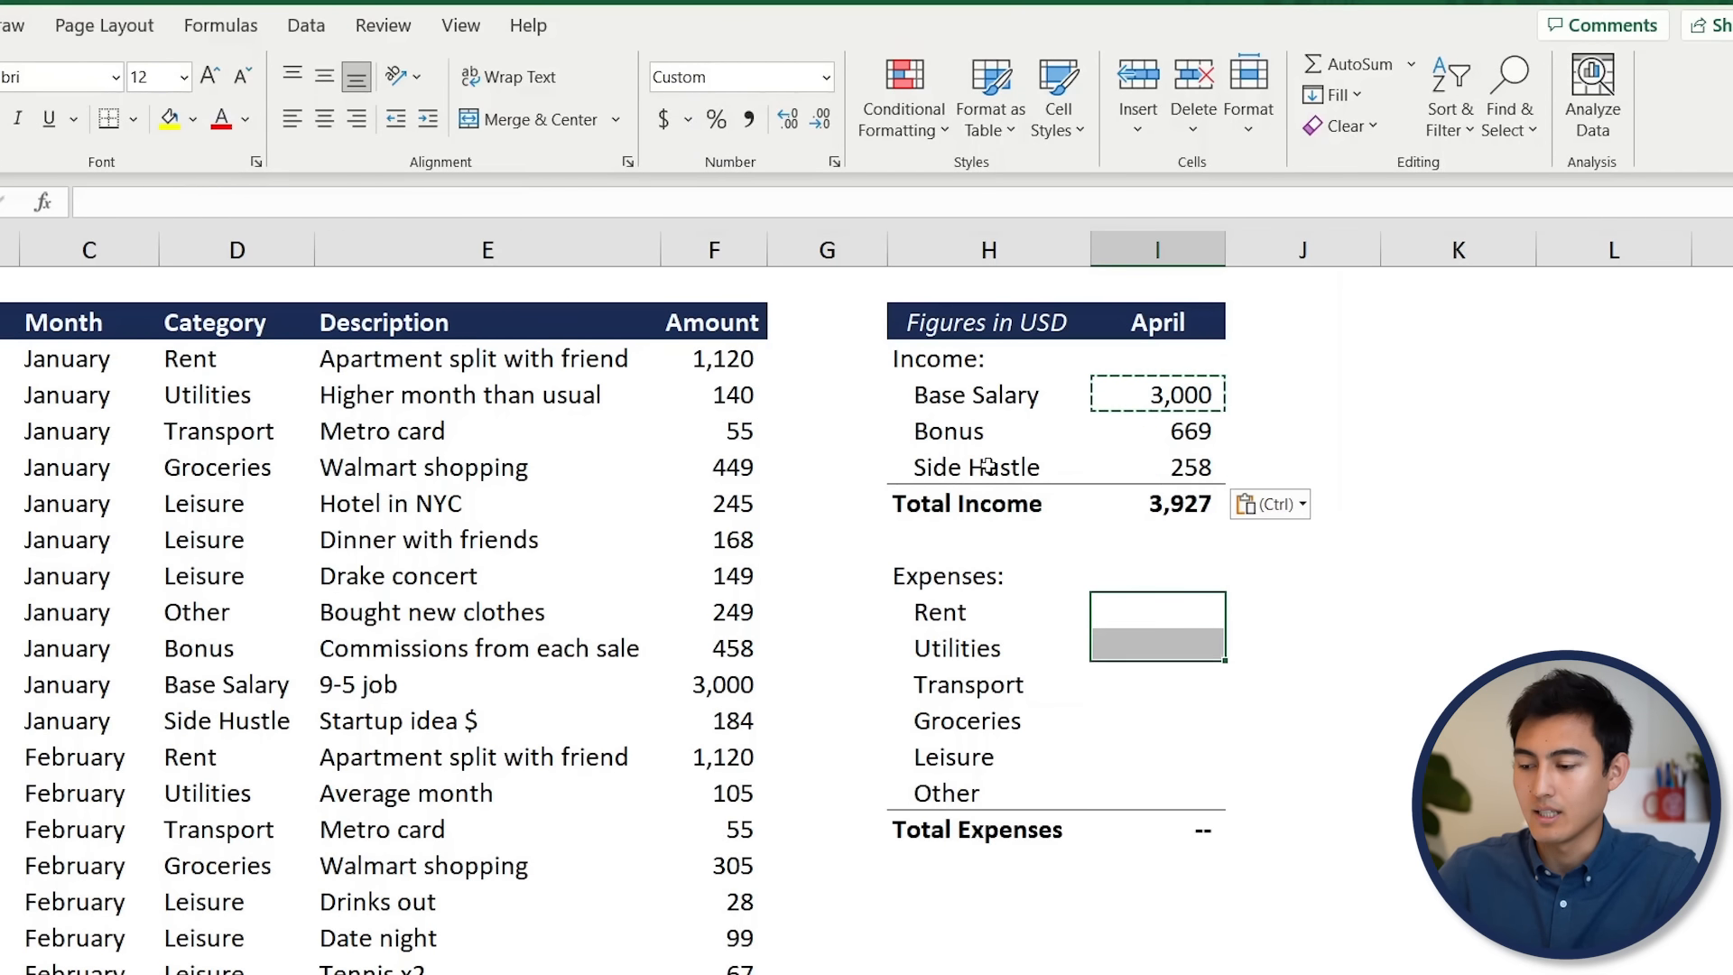
key(shift+Down)
key(ctrl+v)
click(1158, 684)
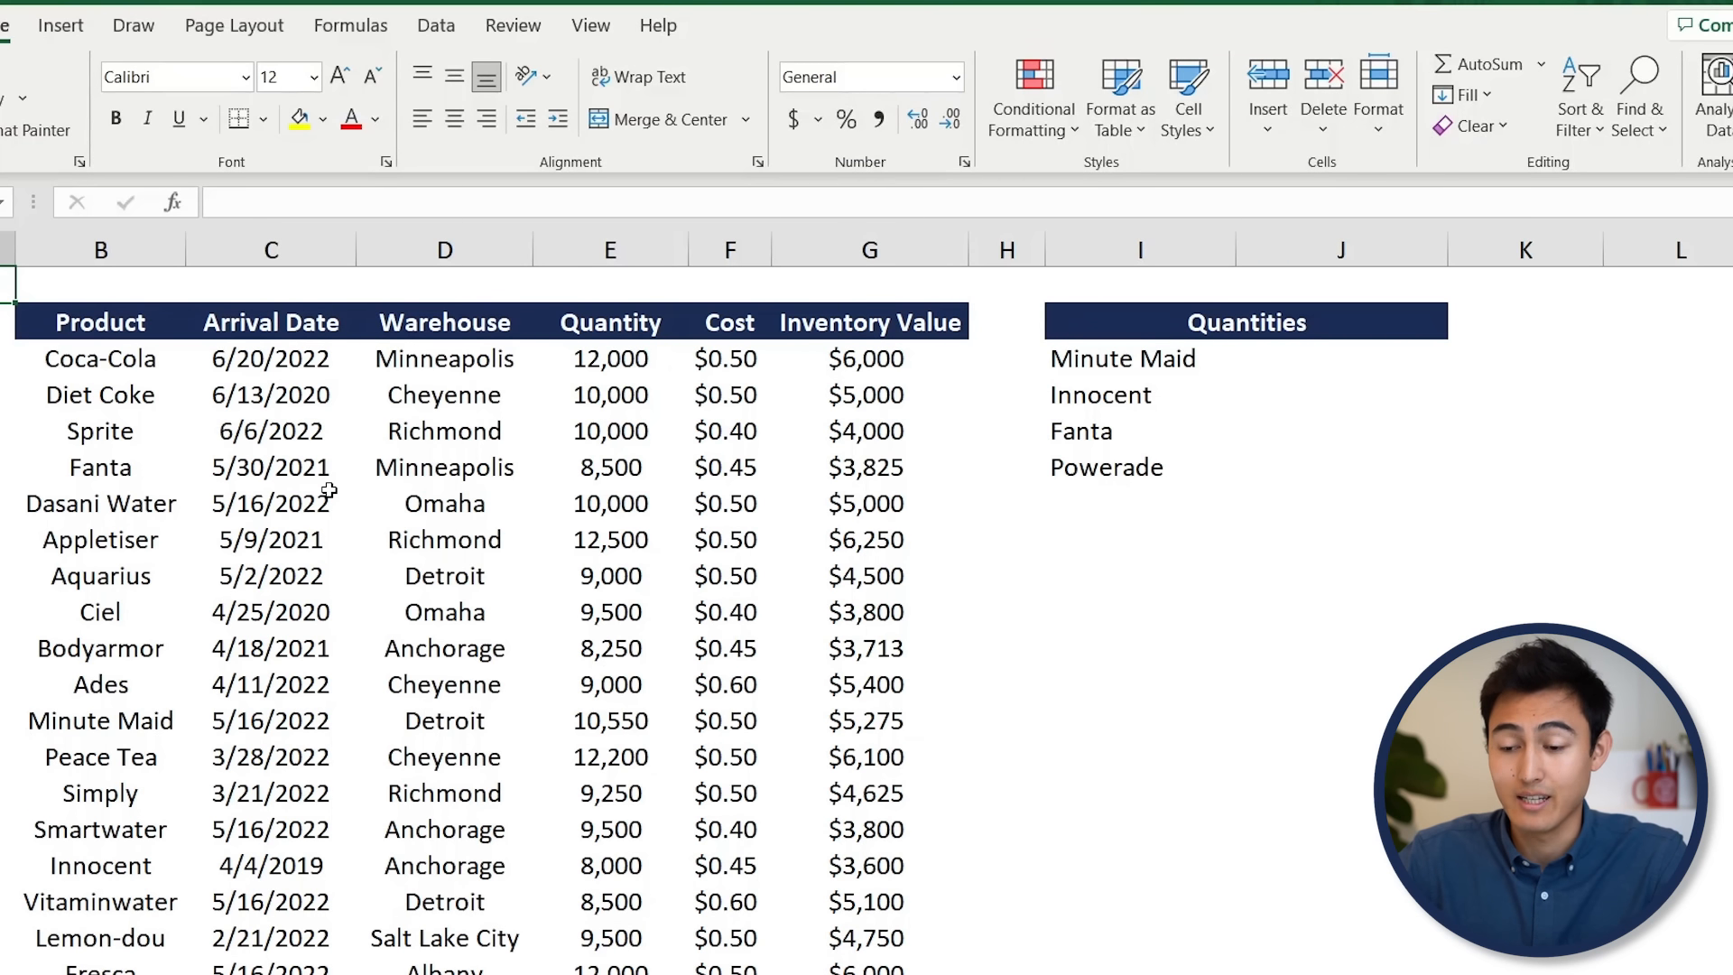
Examine the inventory table's Quantity column and the products listed under Quantities, from Minute Maid to Powerade.
click(497, 369)
click(605, 379)
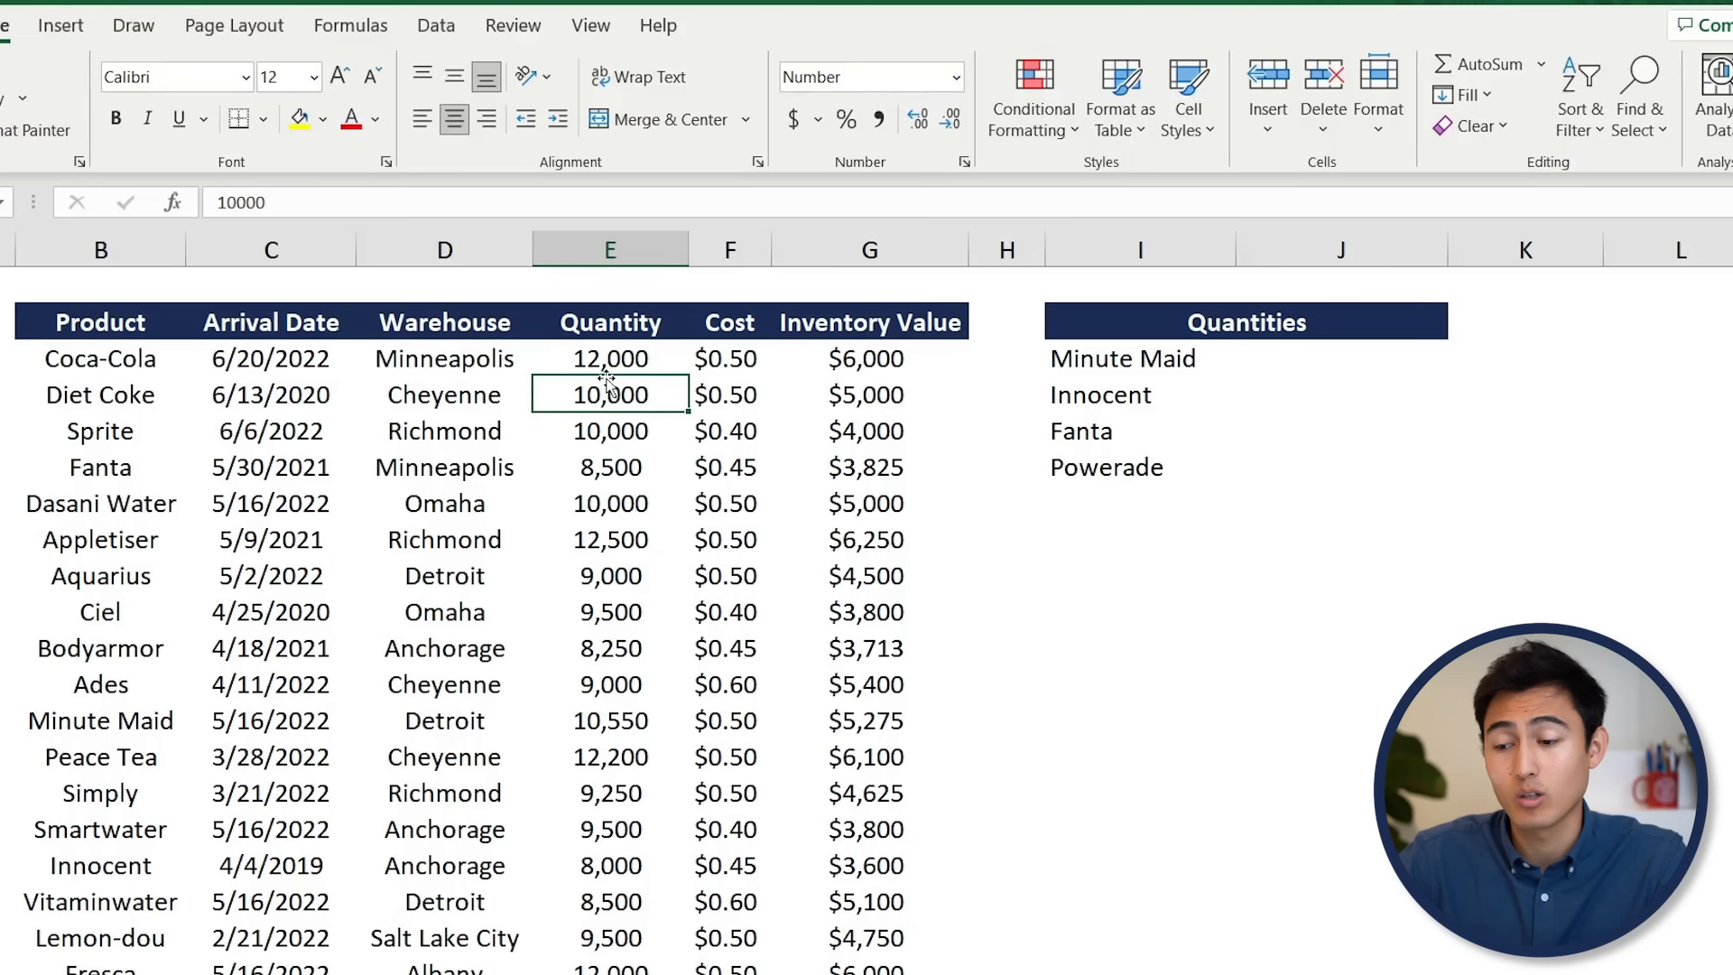
click(1118, 363)
click(1283, 367)
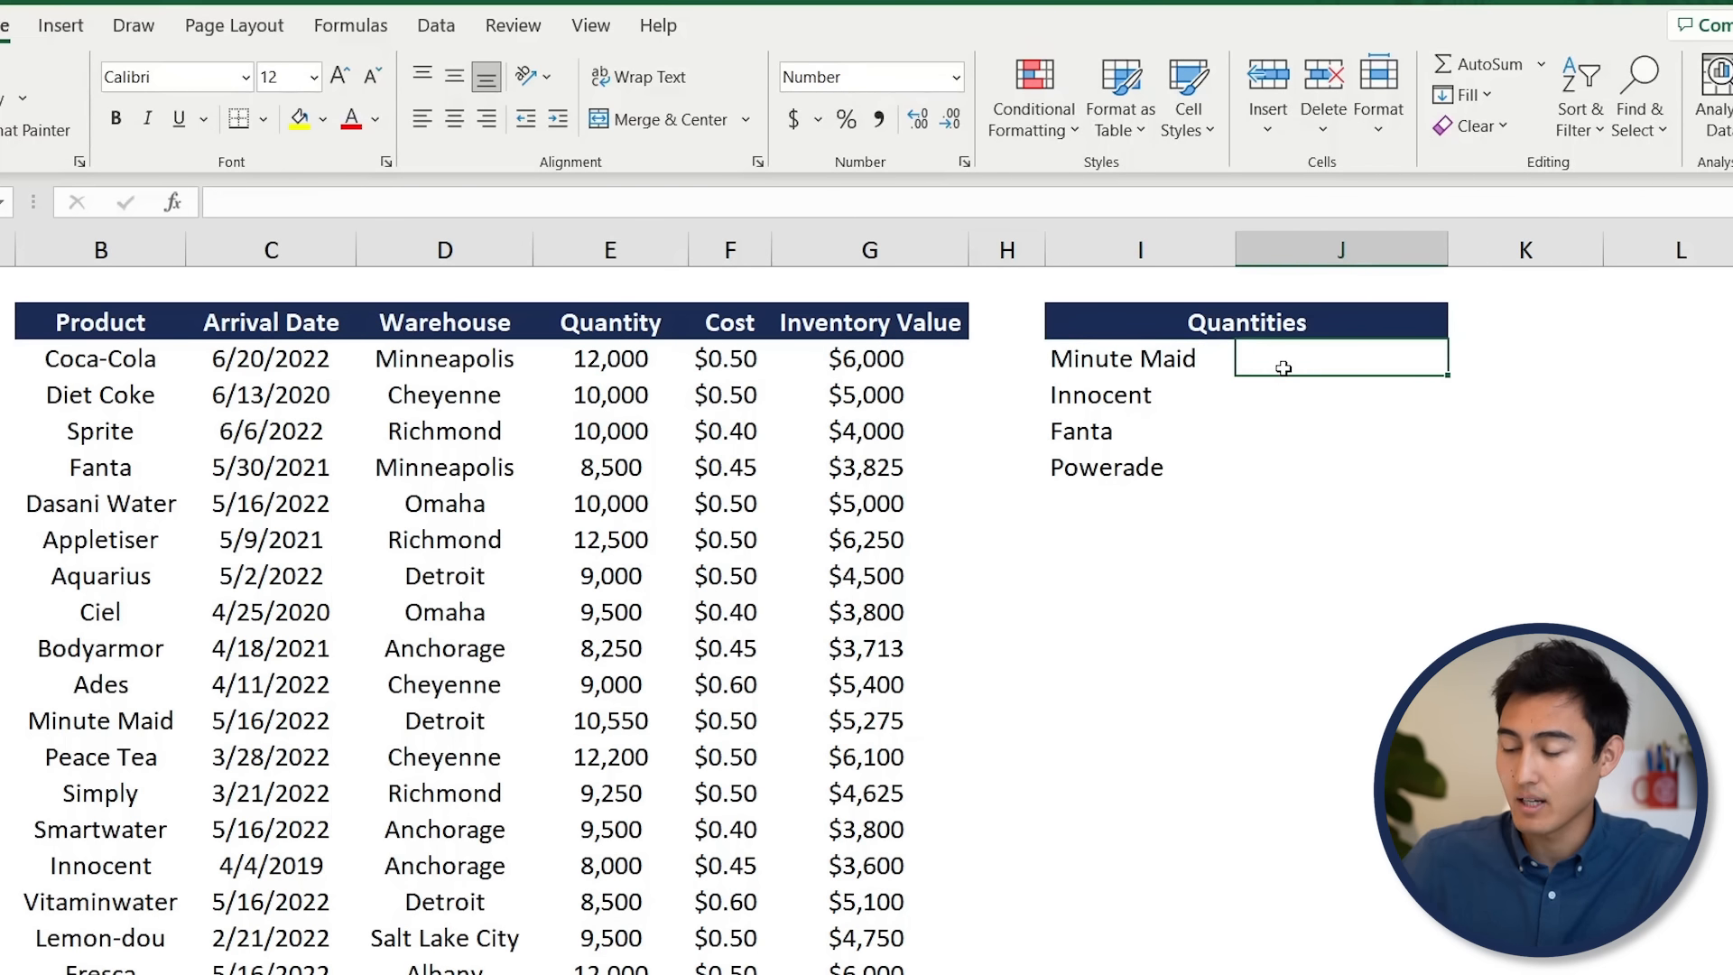
key(Left)
key(Down)
key(Down)
key(Down)
key(Up)
key(Up)
key(Up)
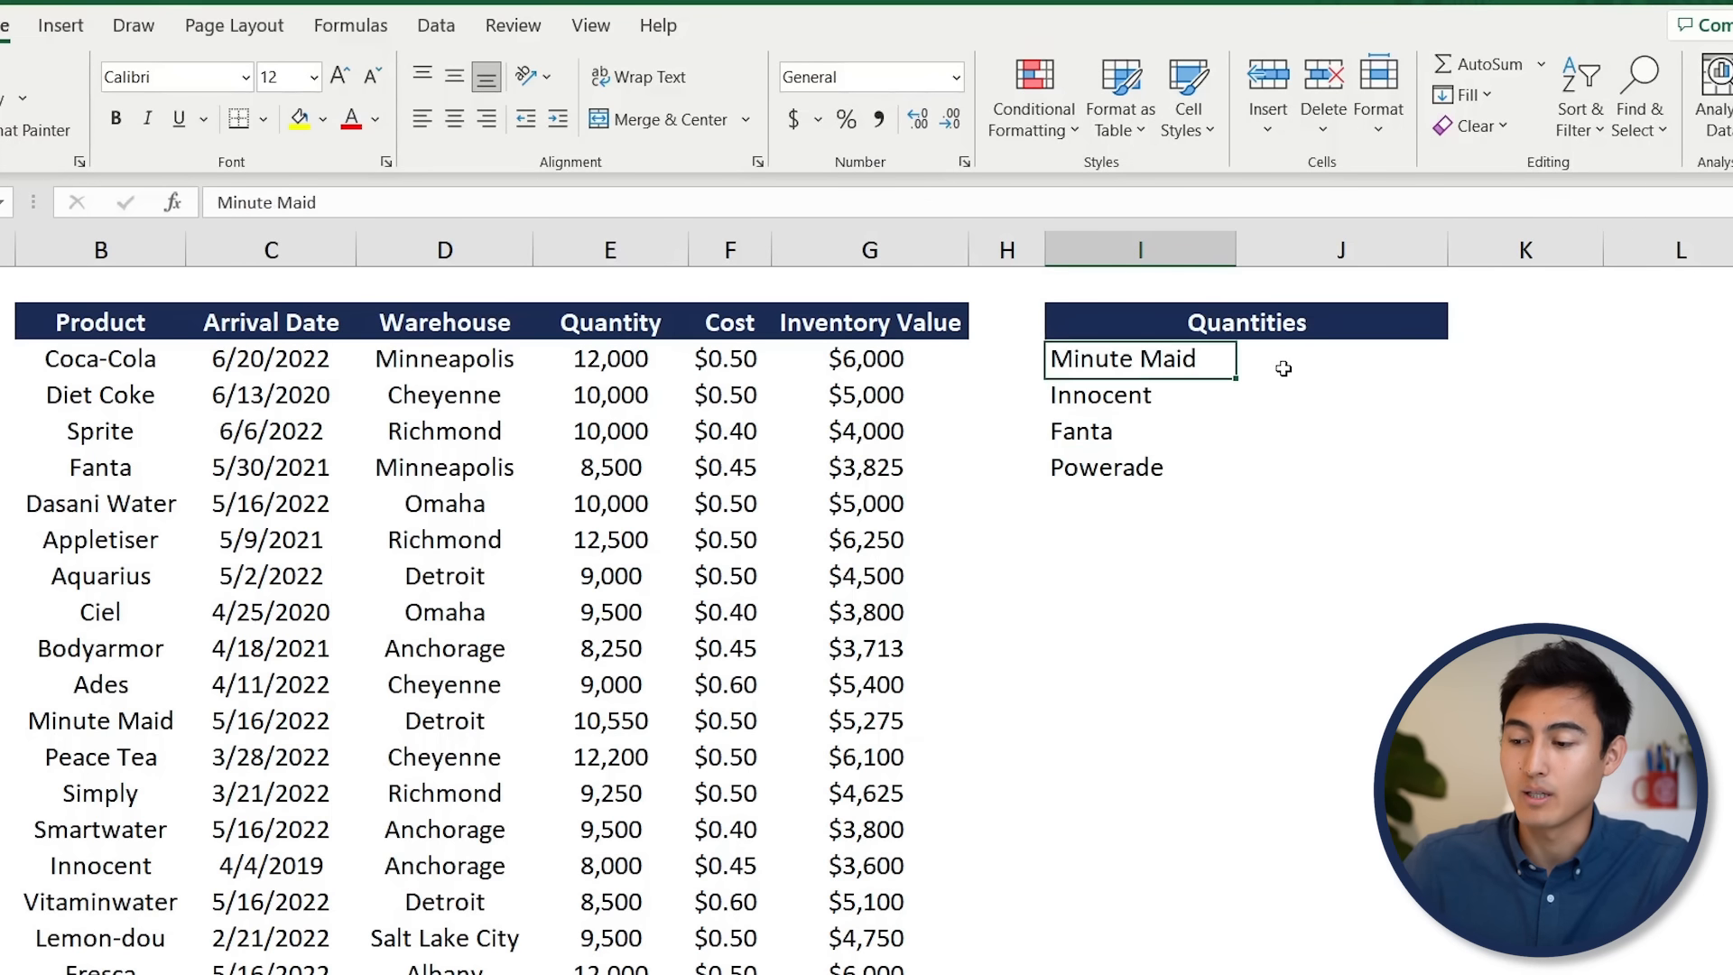
Start a VLOOKUP formula in Minute Maid's empty quantity cell with the product name I3 as the lookup value.
key(Right)
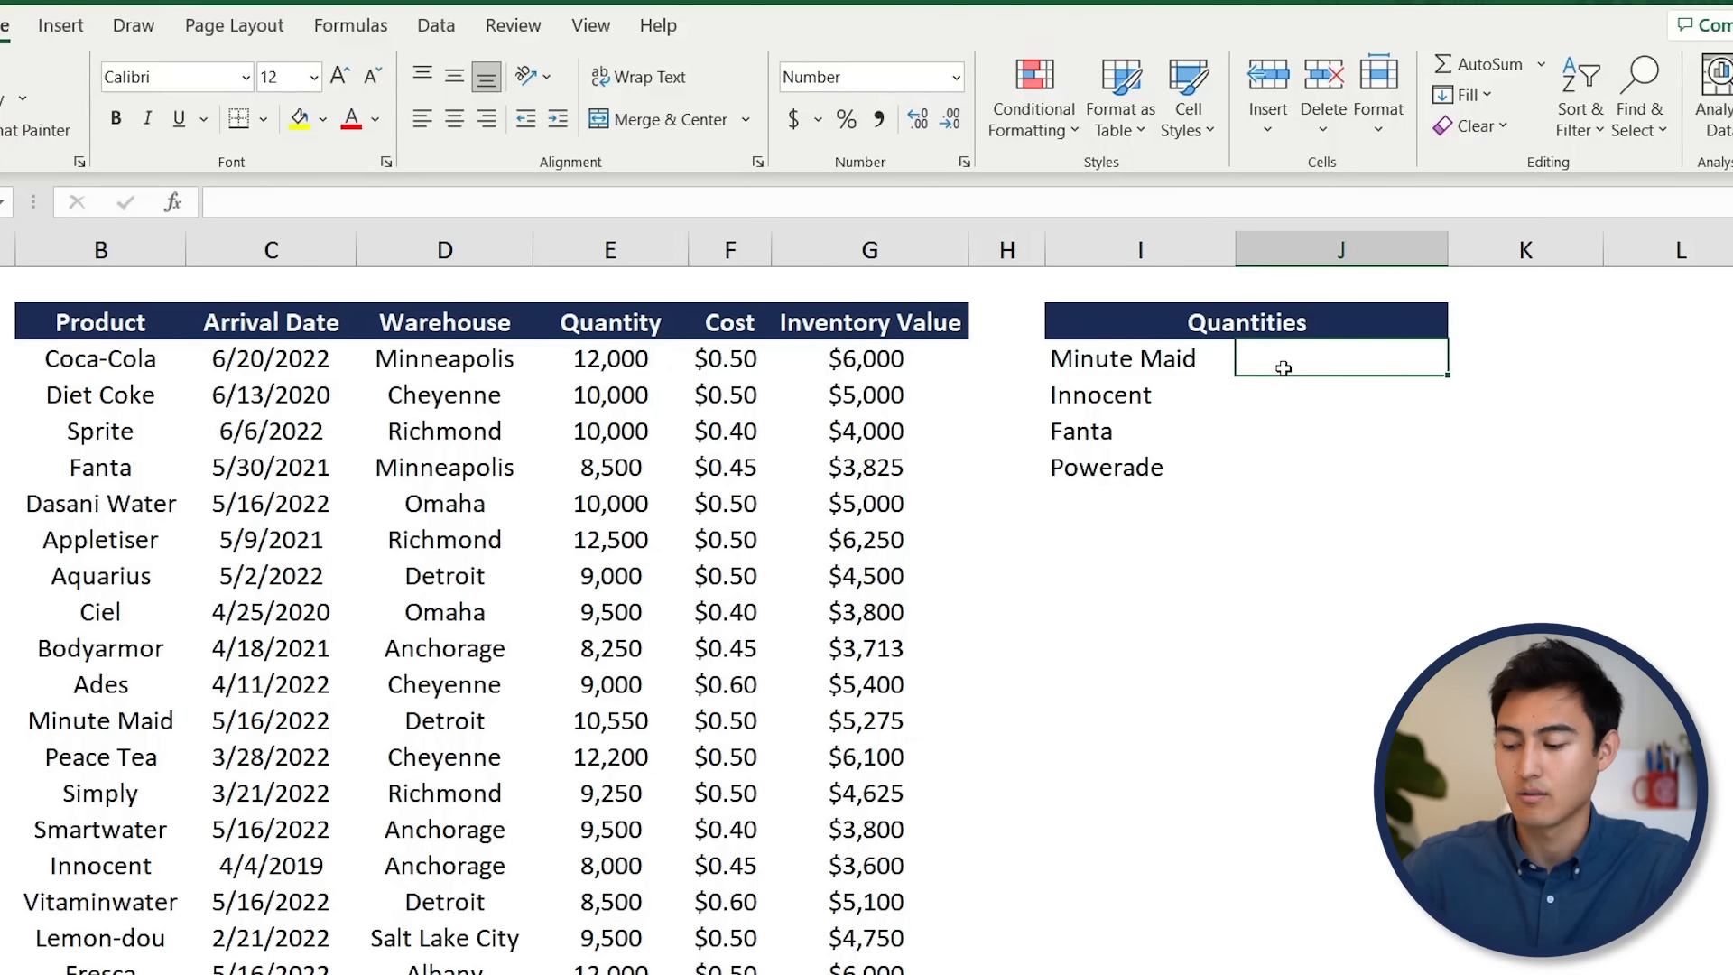
text(=vlo)
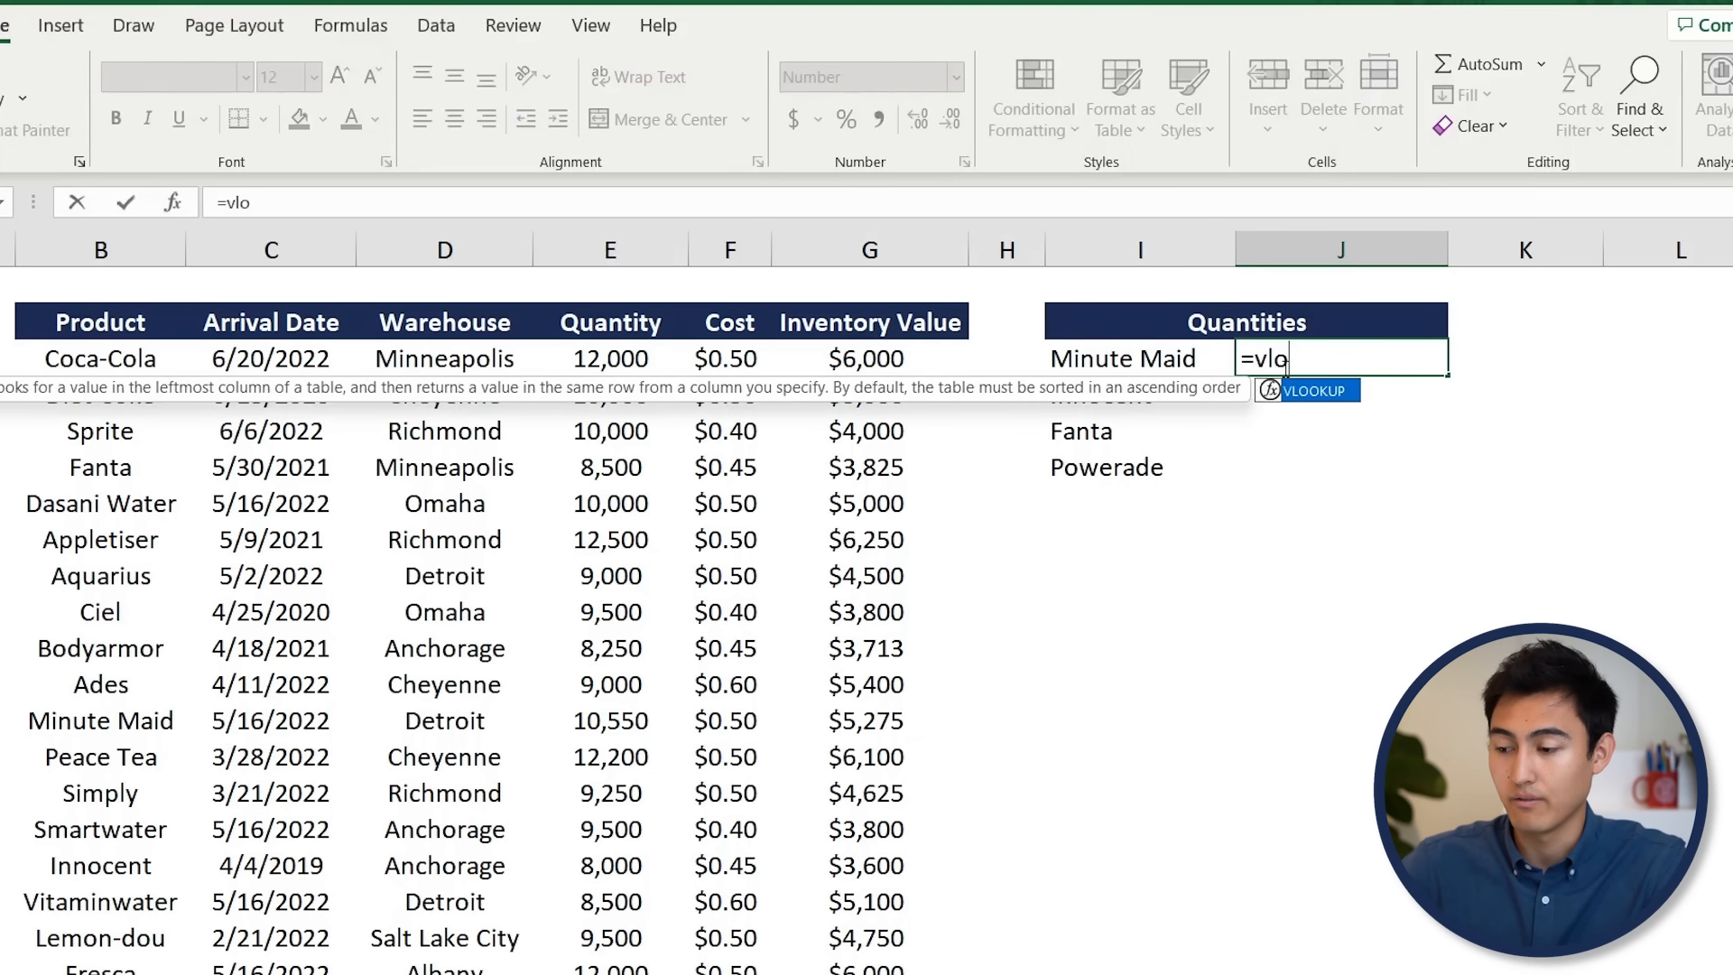
key(Tab)
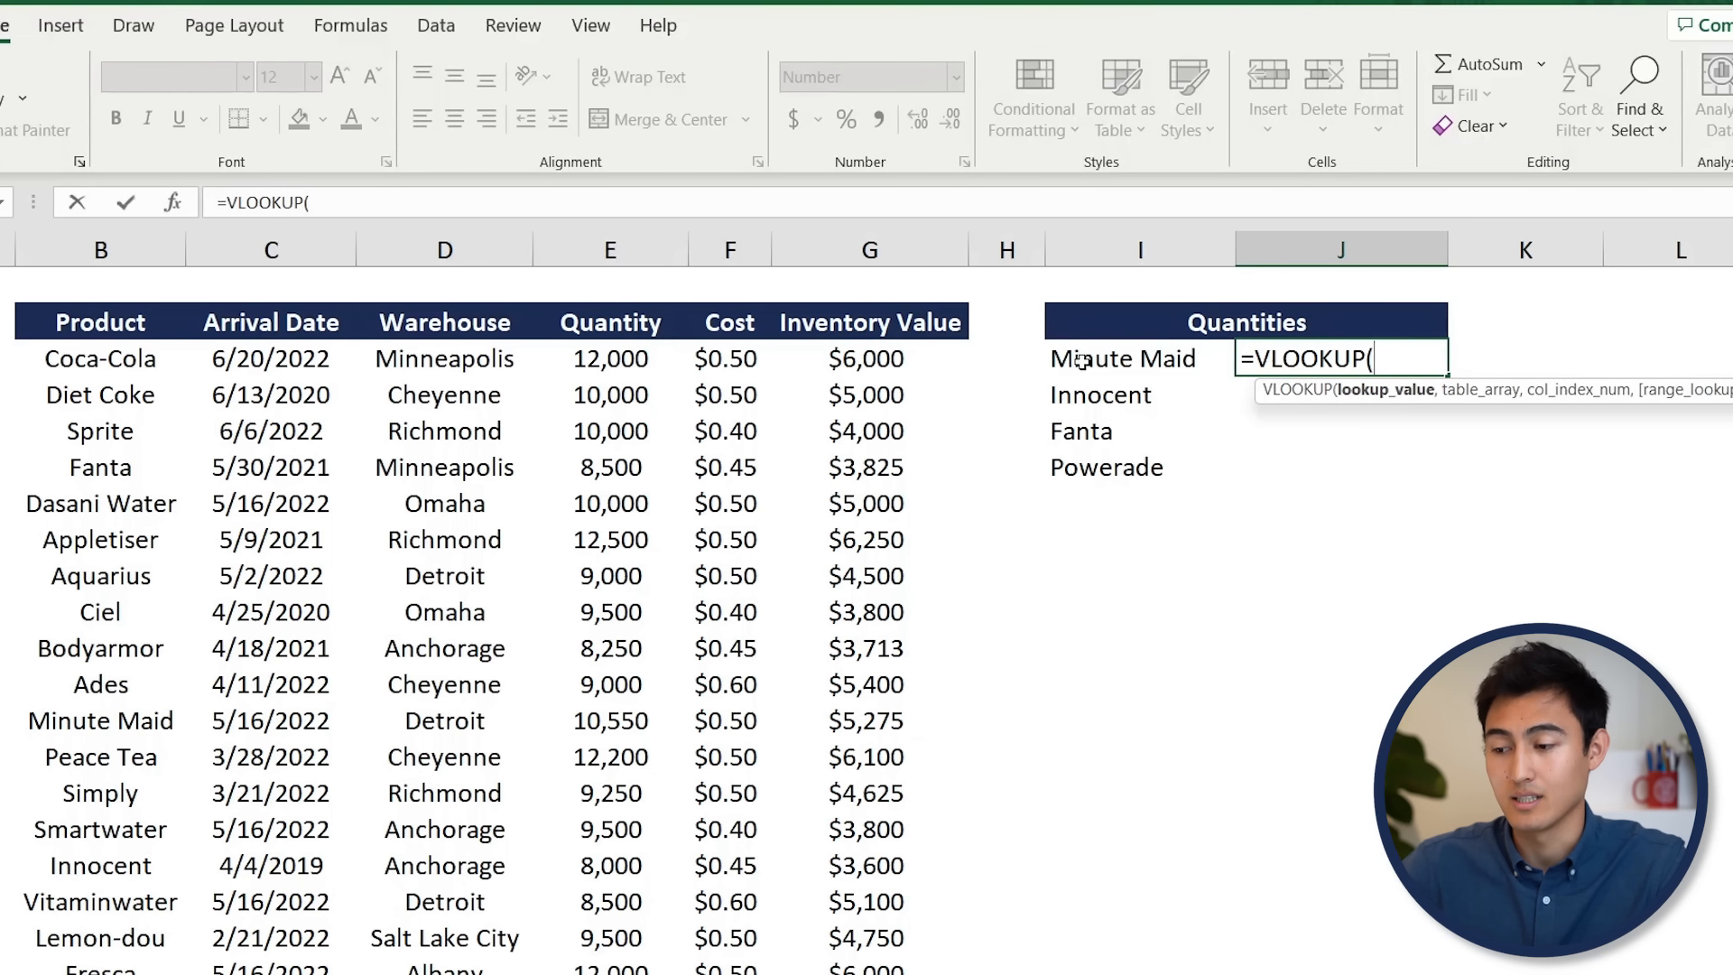
click(1120, 360)
text(,)
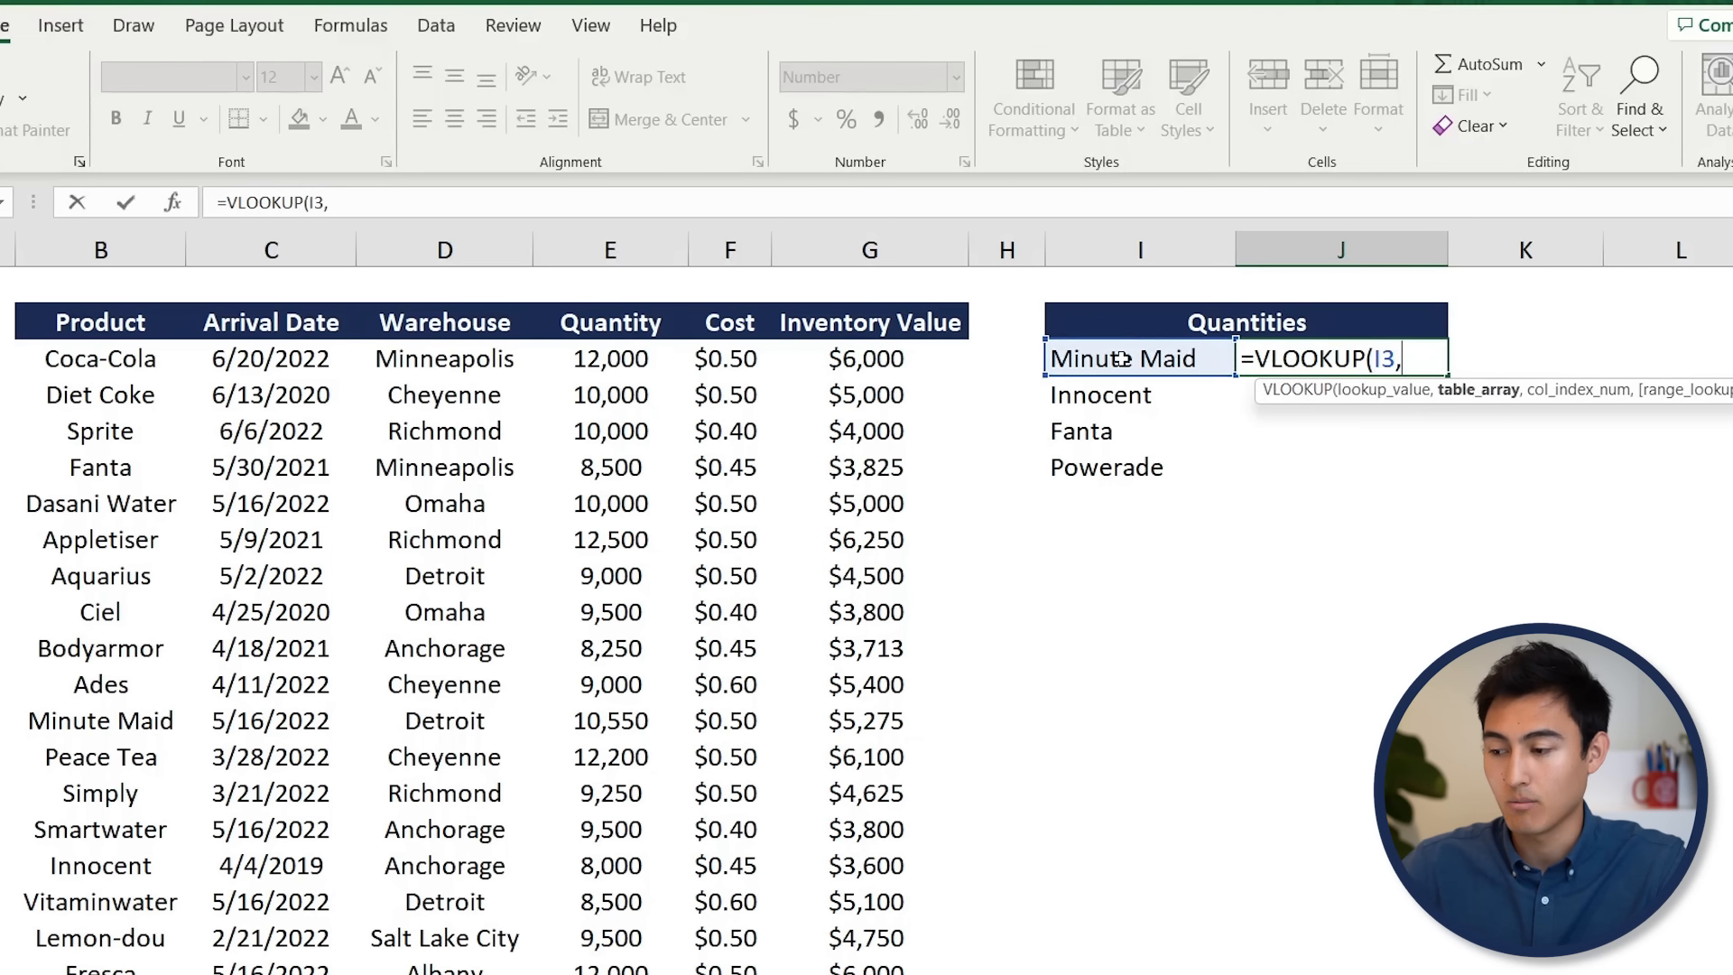
Set the VLOOKUP table array to the locked inventory data range $B$3:$G$23.
click(87, 370)
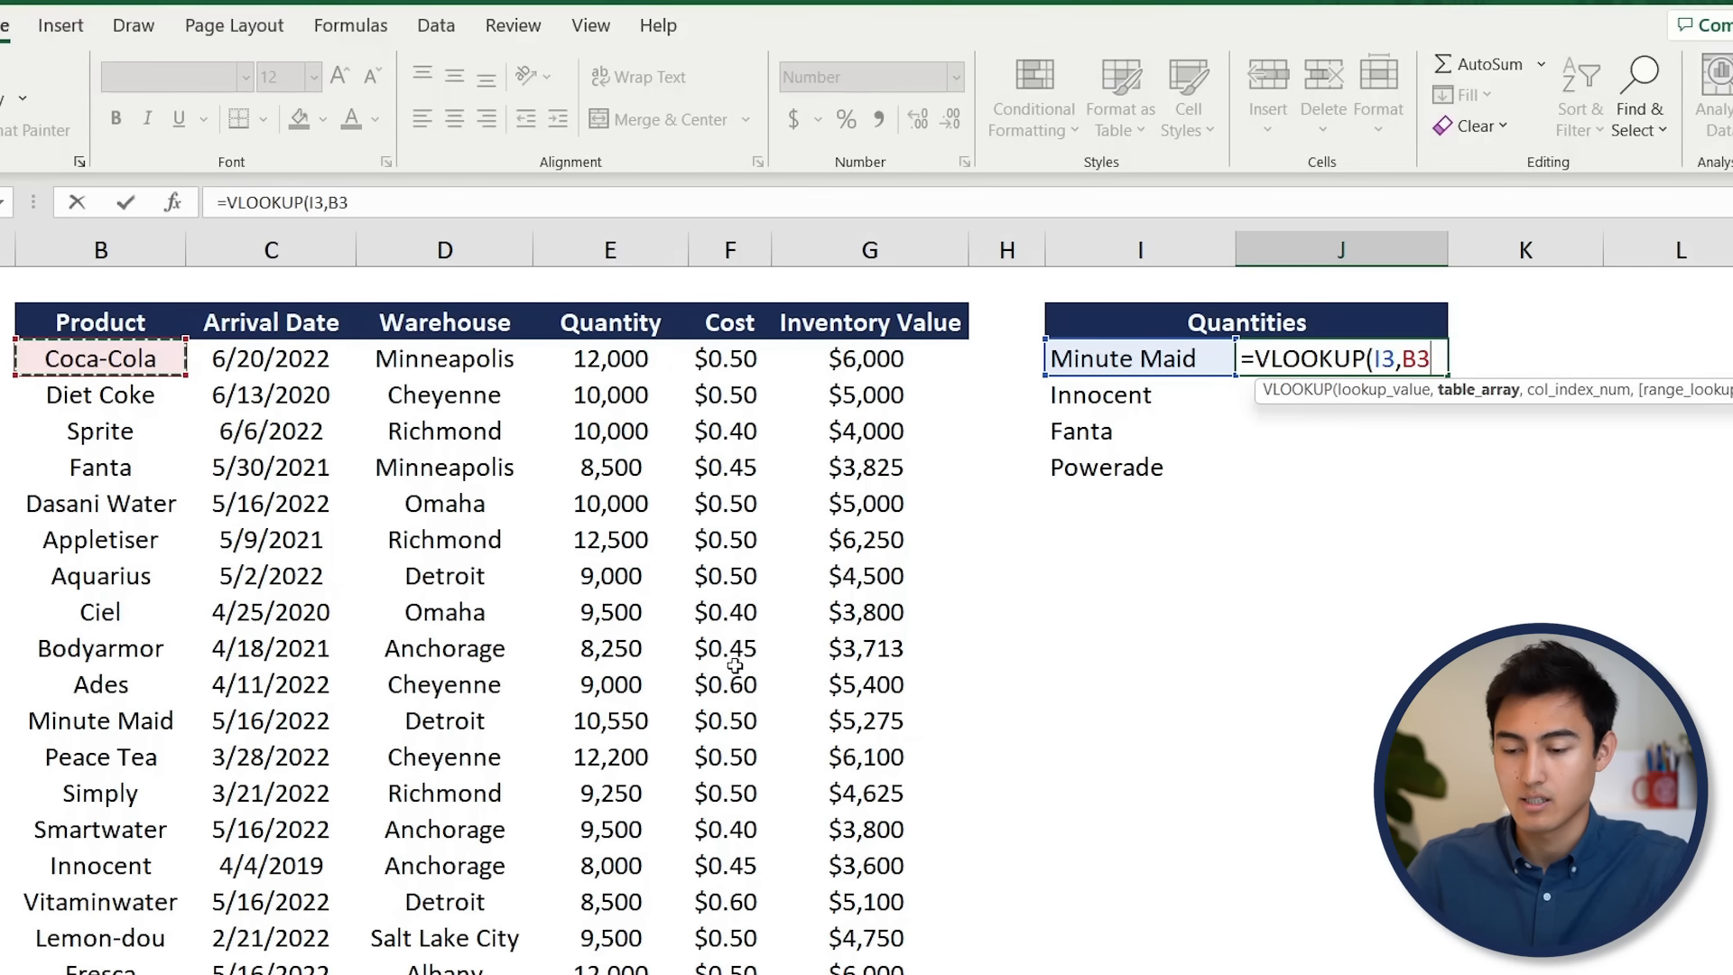
key(ctrl+shift+Down)
key(ctrl+shift+Right)
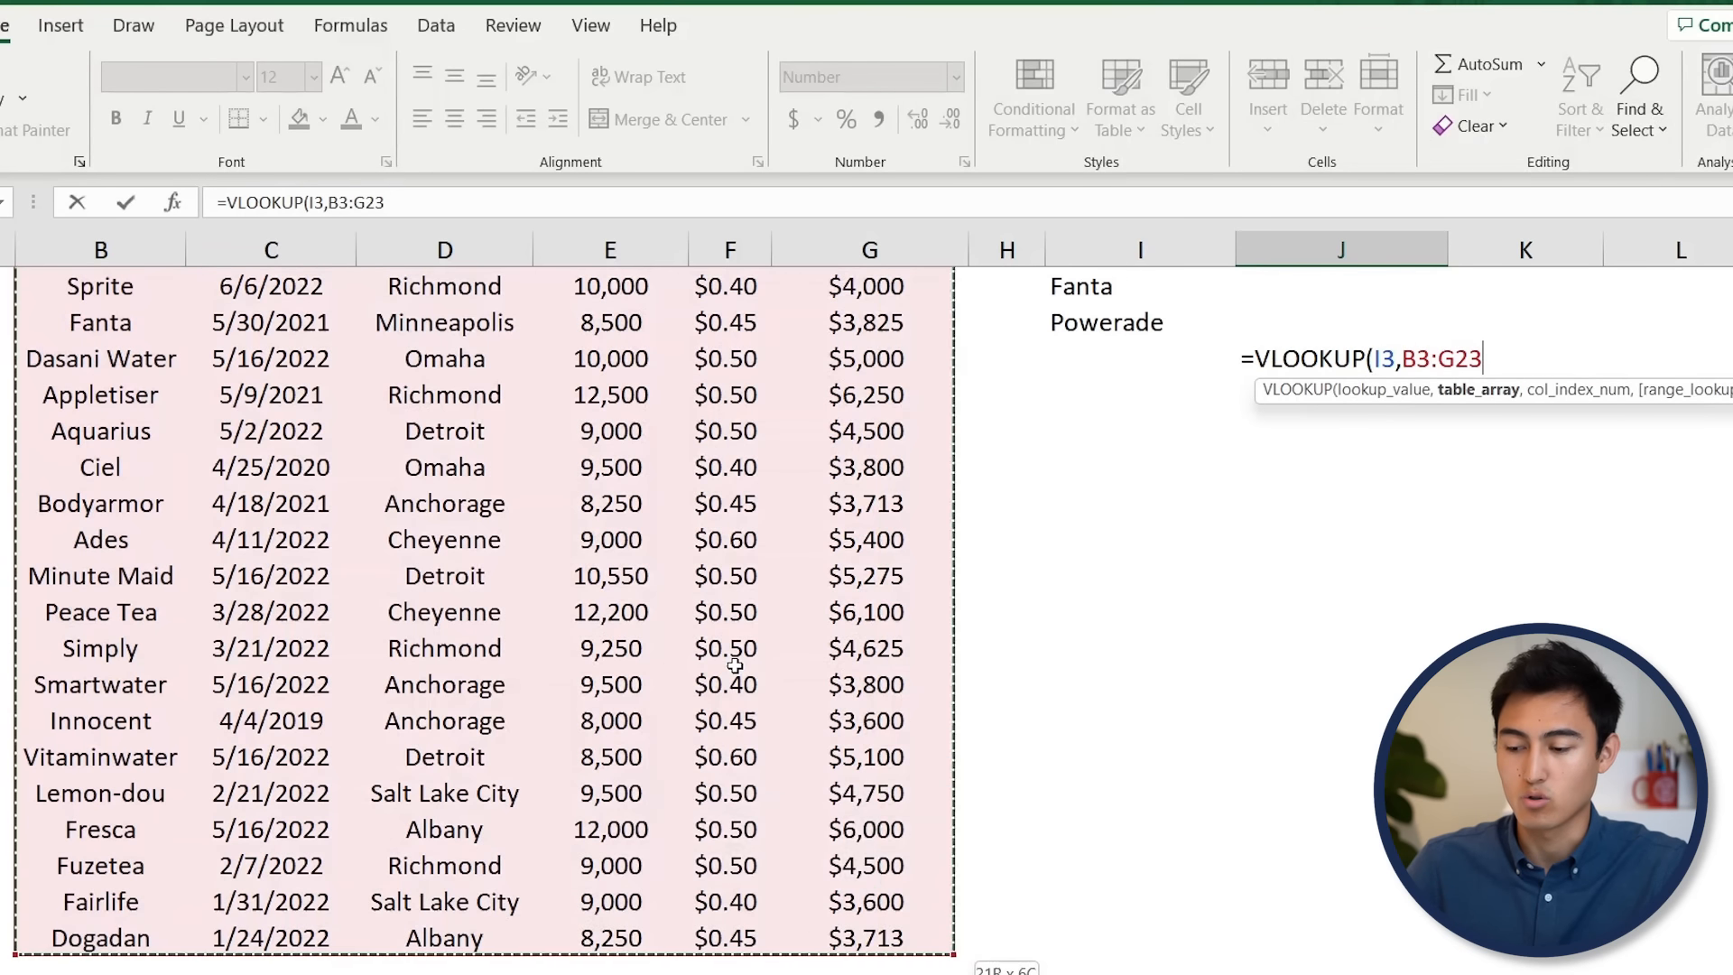
key(F4)
text(,)
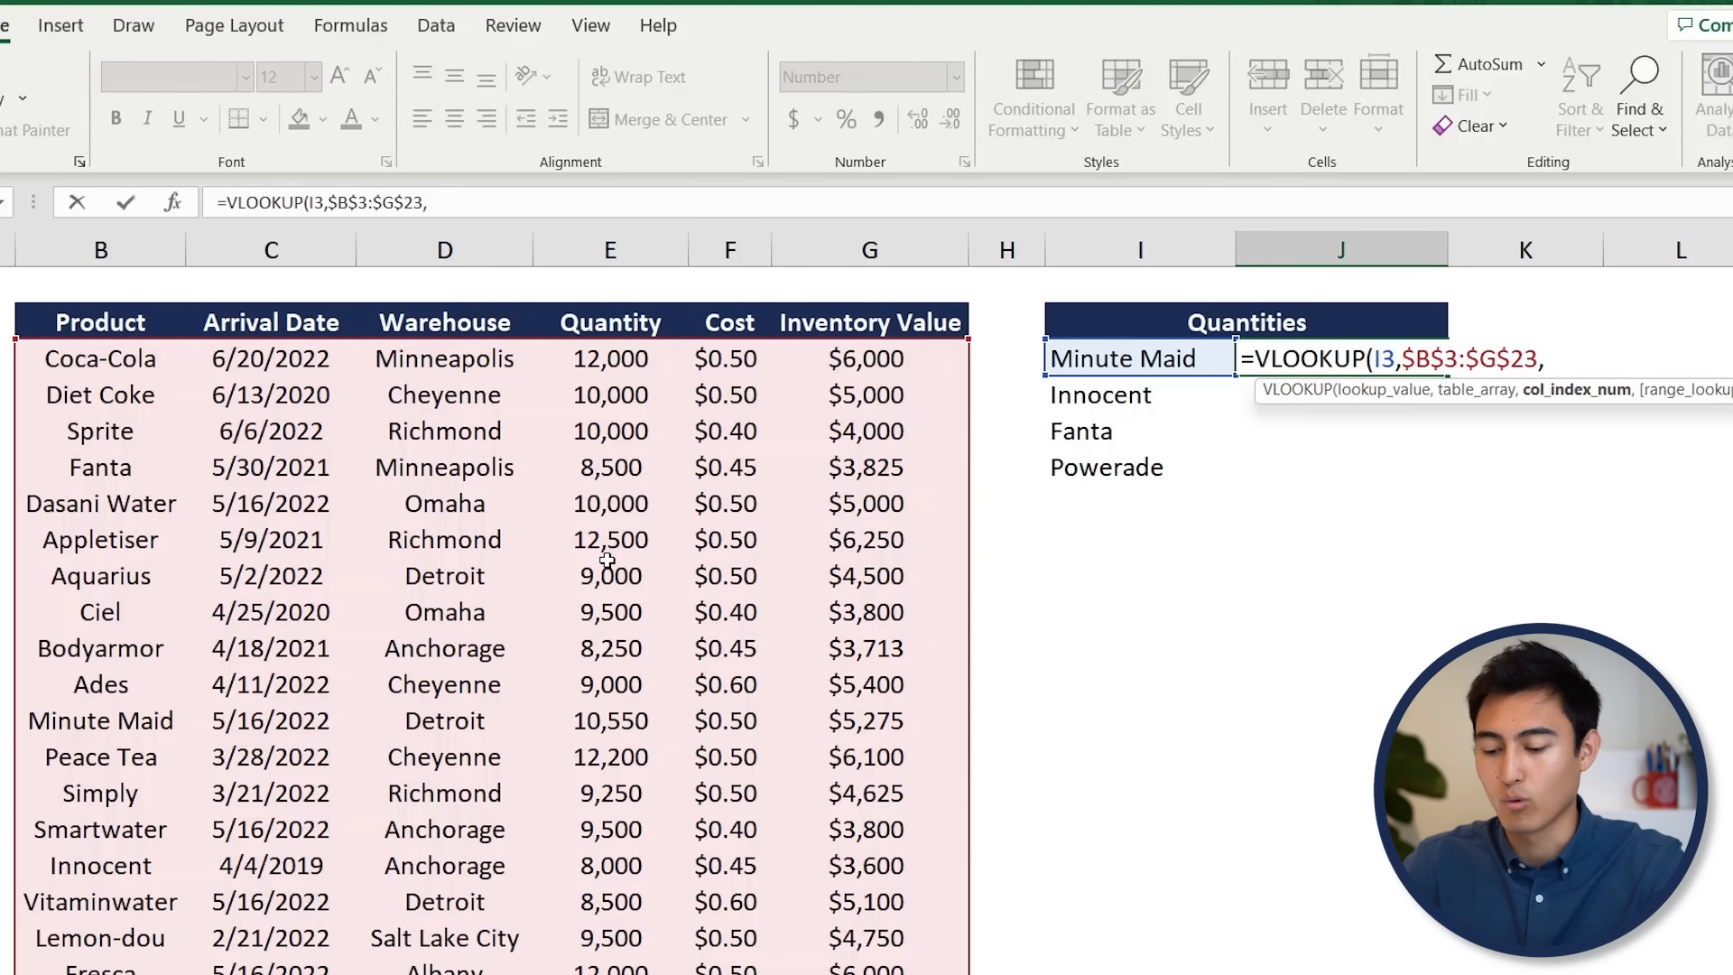
Complete the VLOOKUP formula with column index 4 and FALSE for an exact match.
text(4)
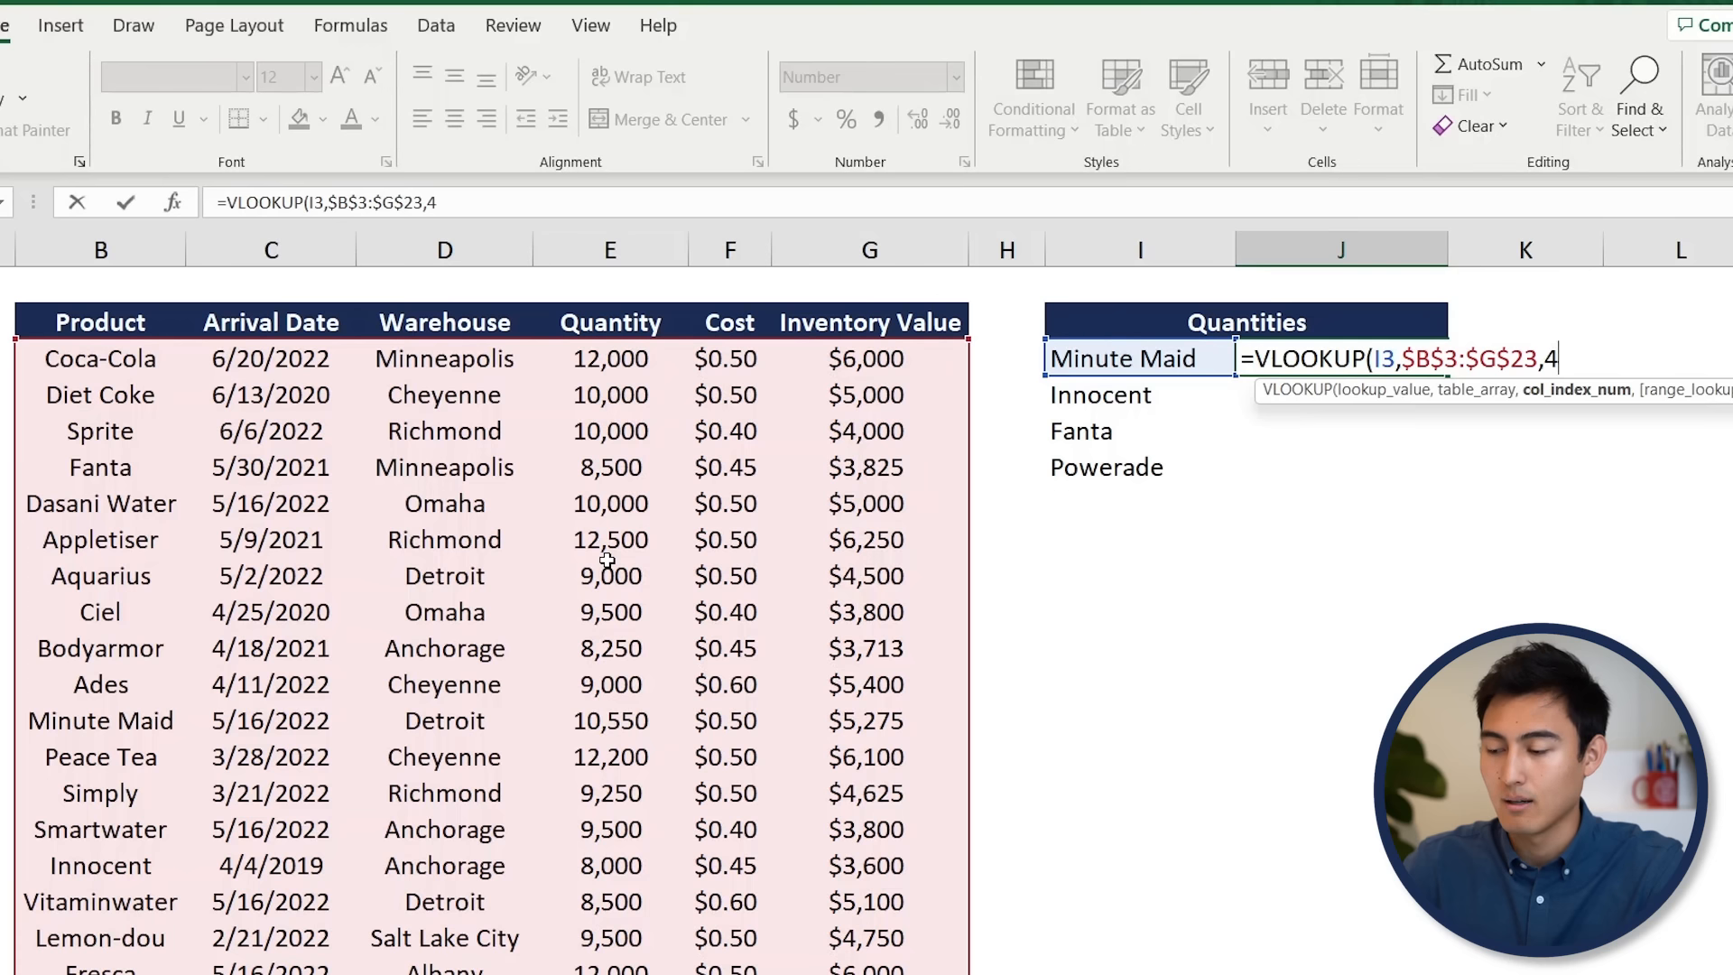
text(,)
key(Down)
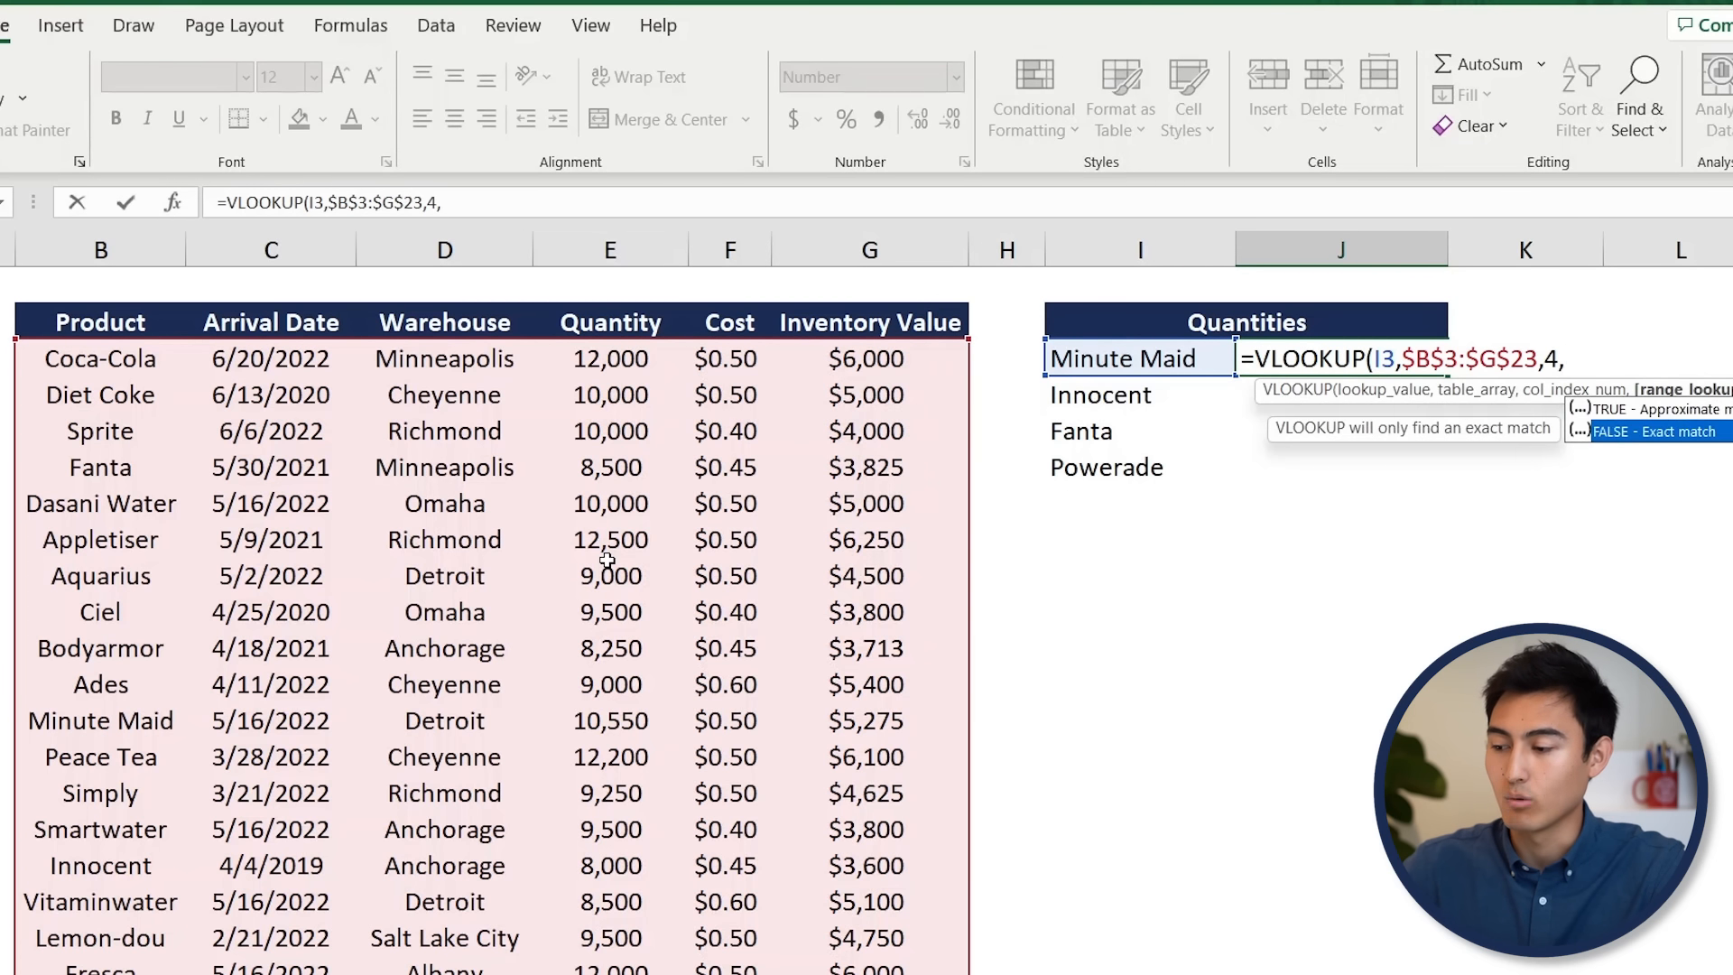
key(Tab)
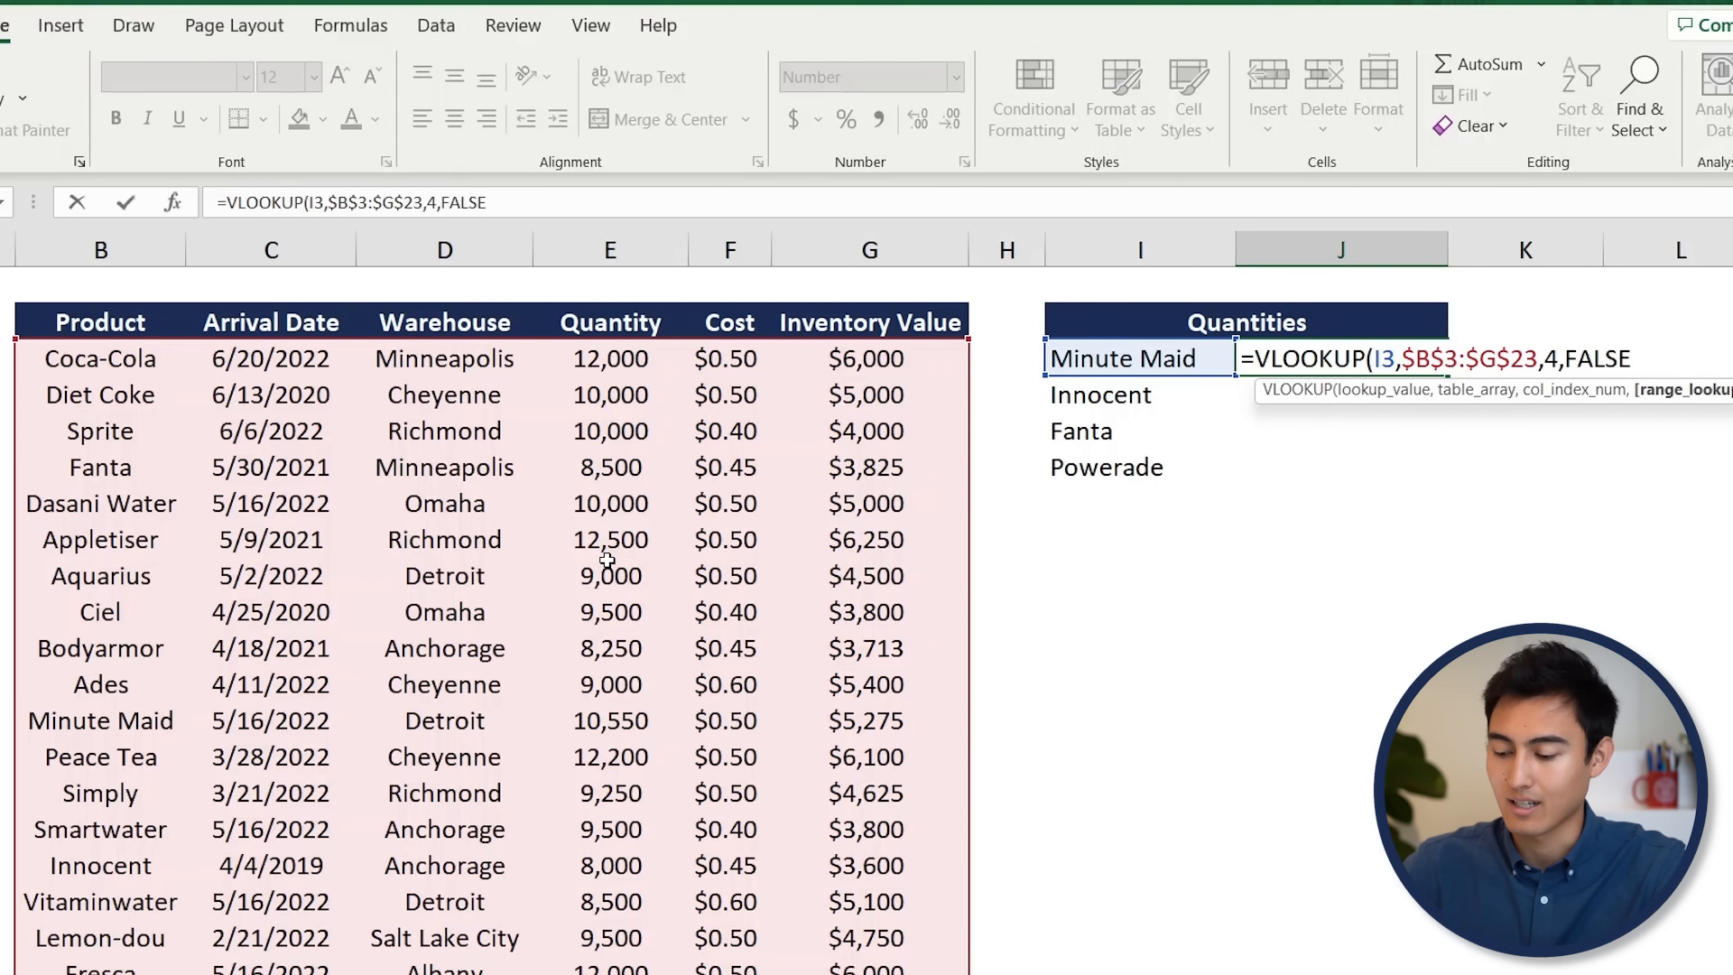
text())
key(Return)
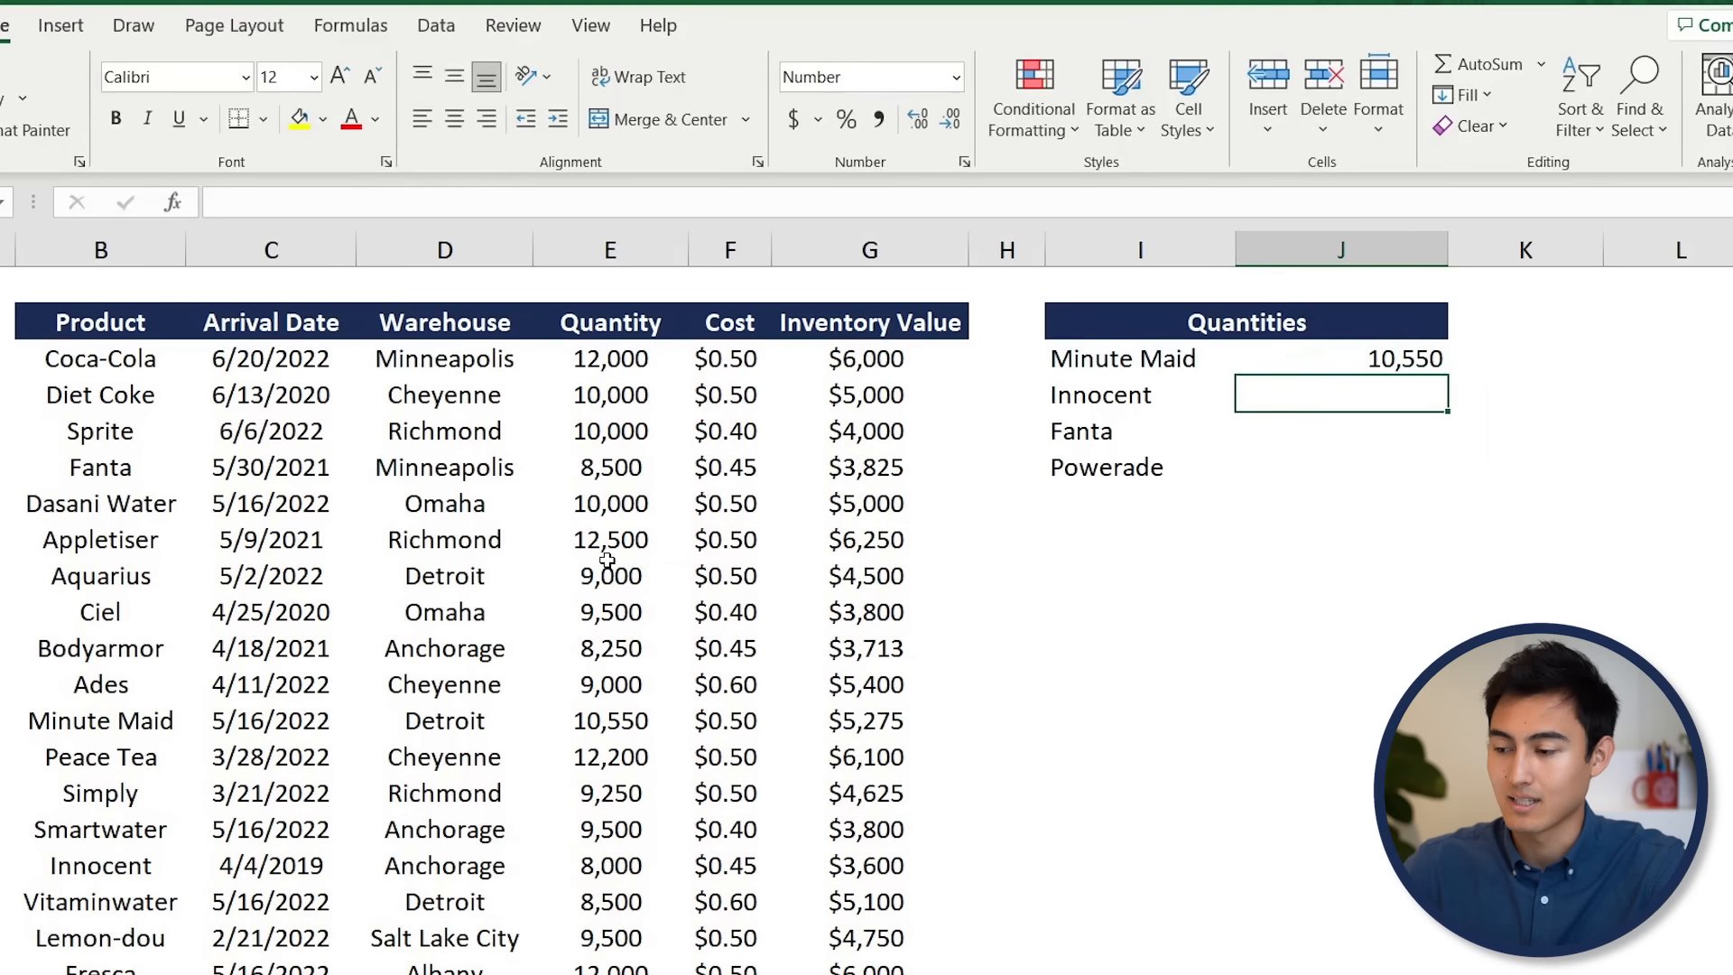
Check Minute Maid's Quantity in the inventory table and fill the VLOOKUP formula down to Innocent, Fanta and Powerade.
key(Up)
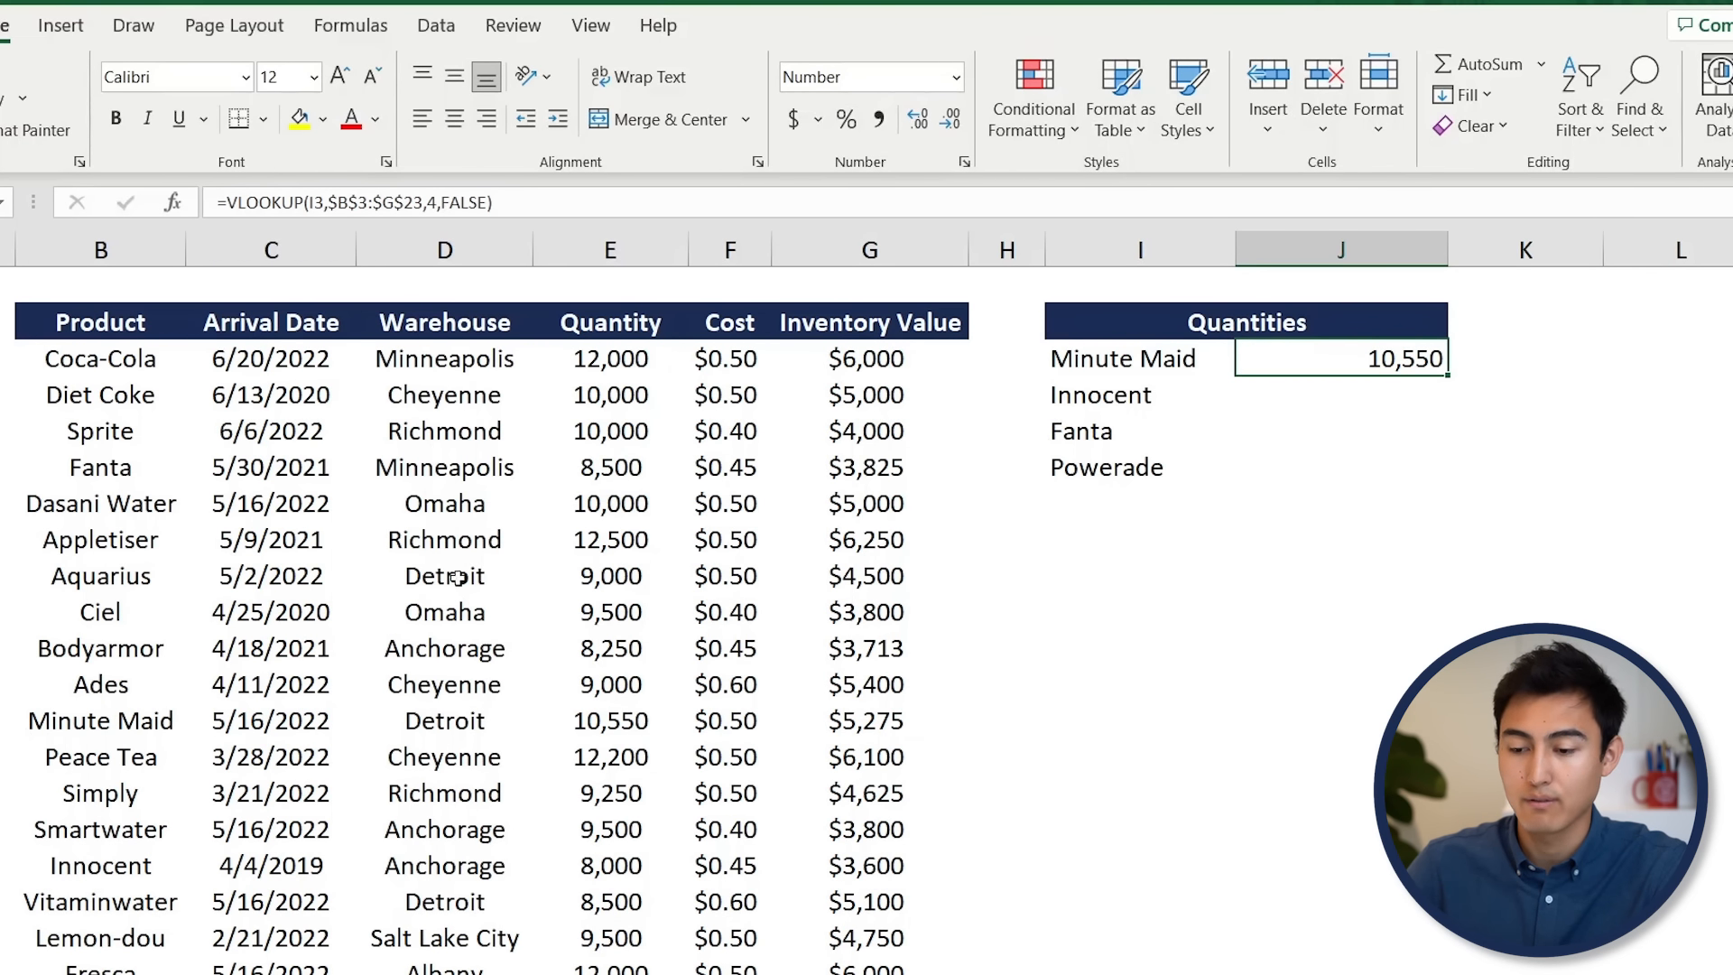
click(126, 678)
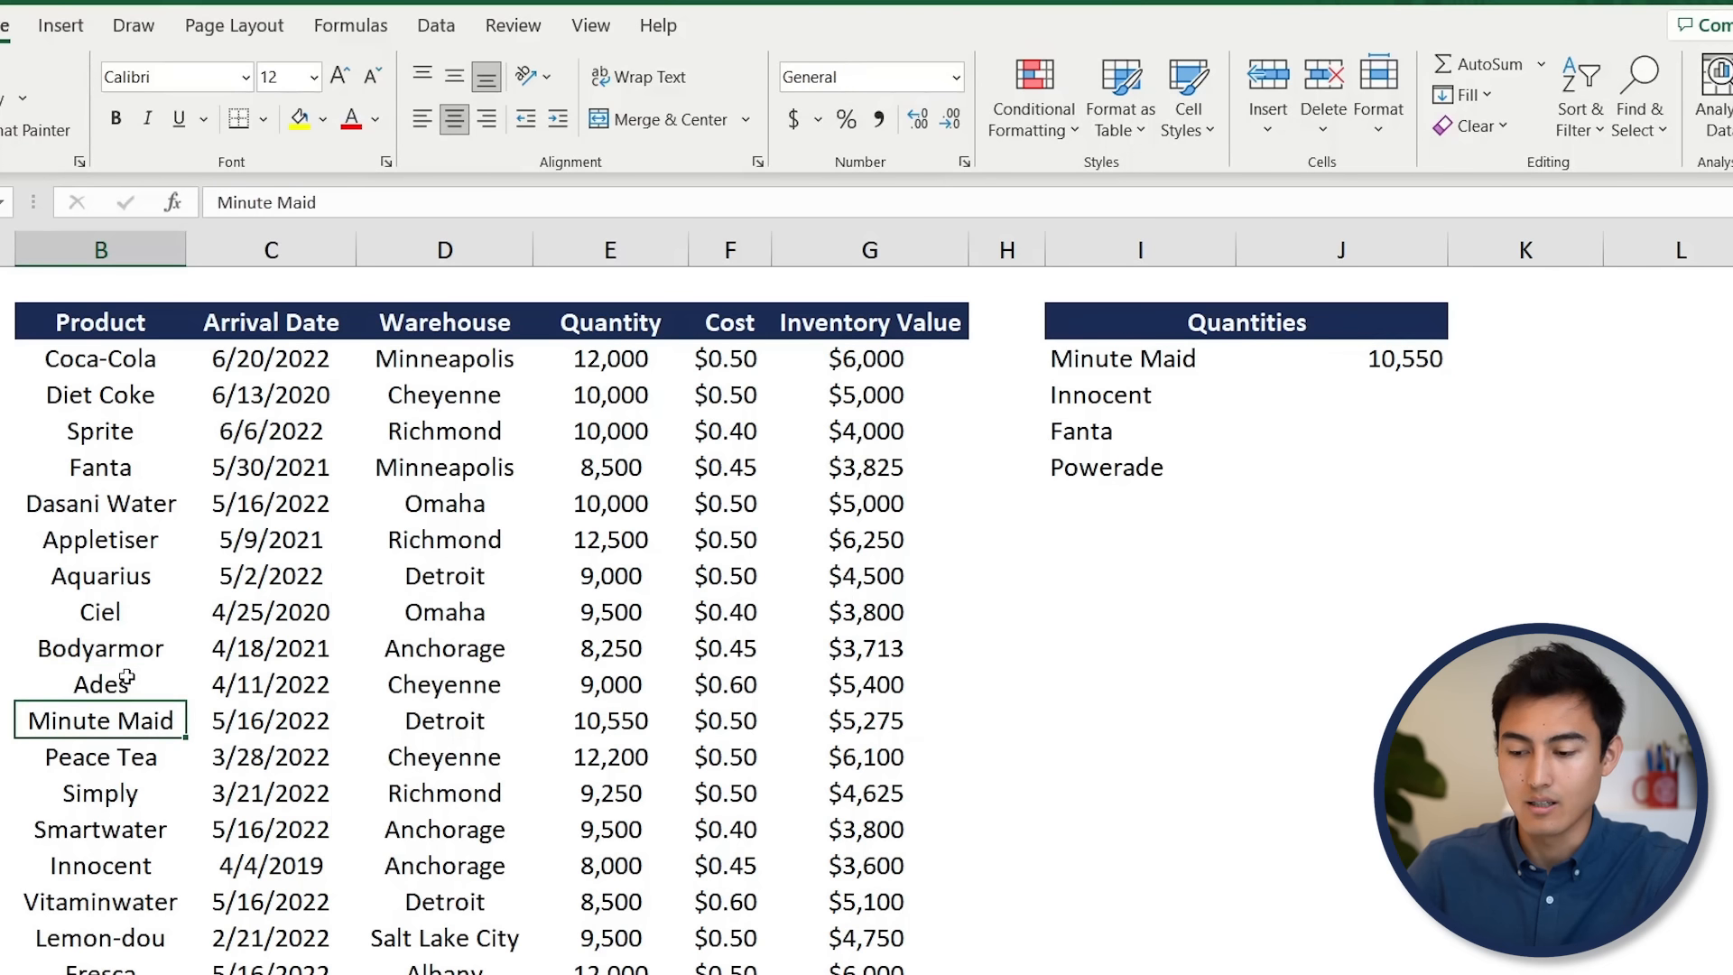
key(Right)
key(Right)
key(Right)
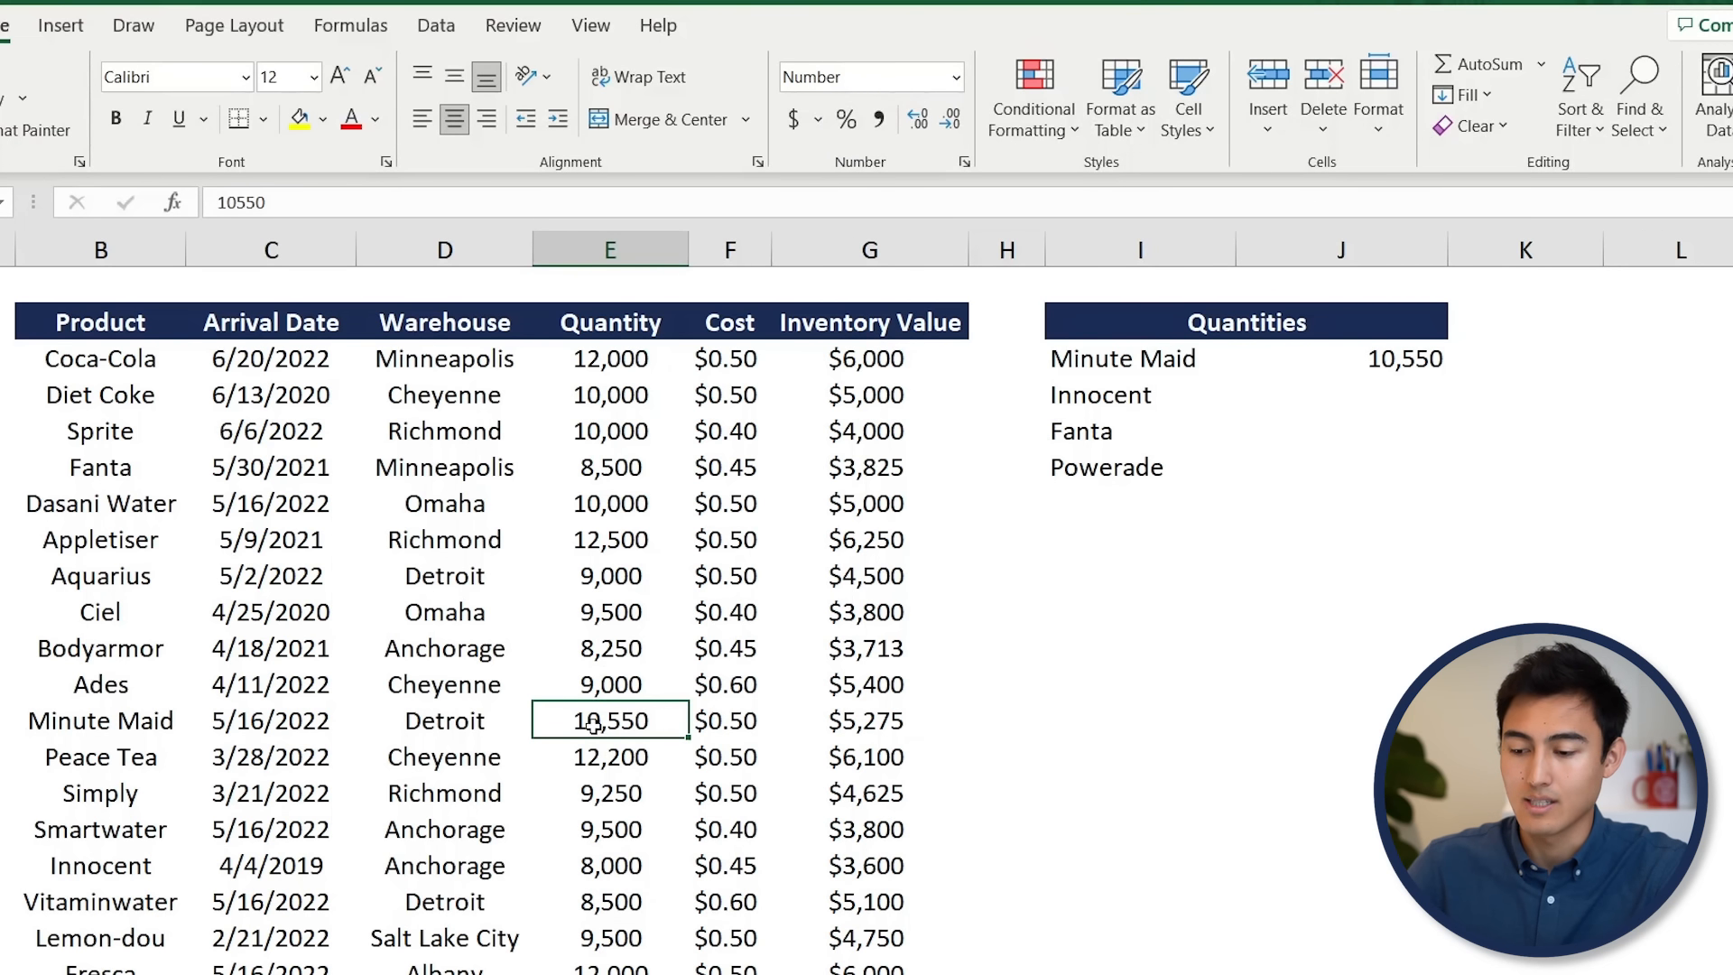
click(1426, 360)
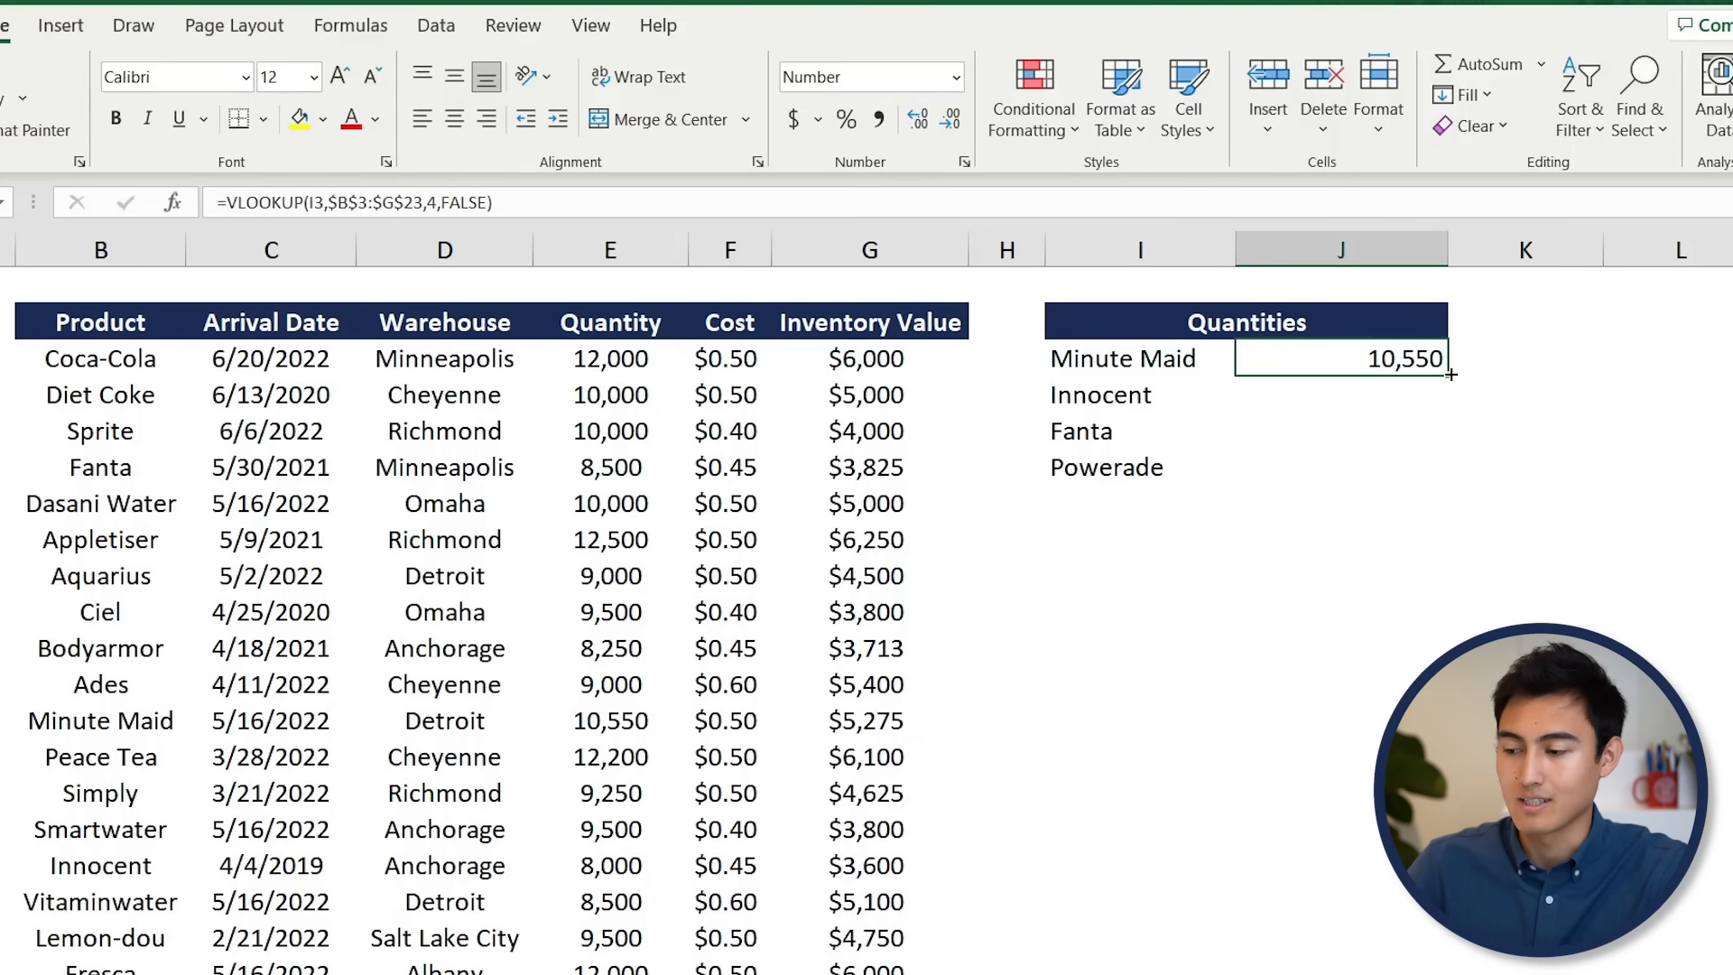
double_click(1450, 373)
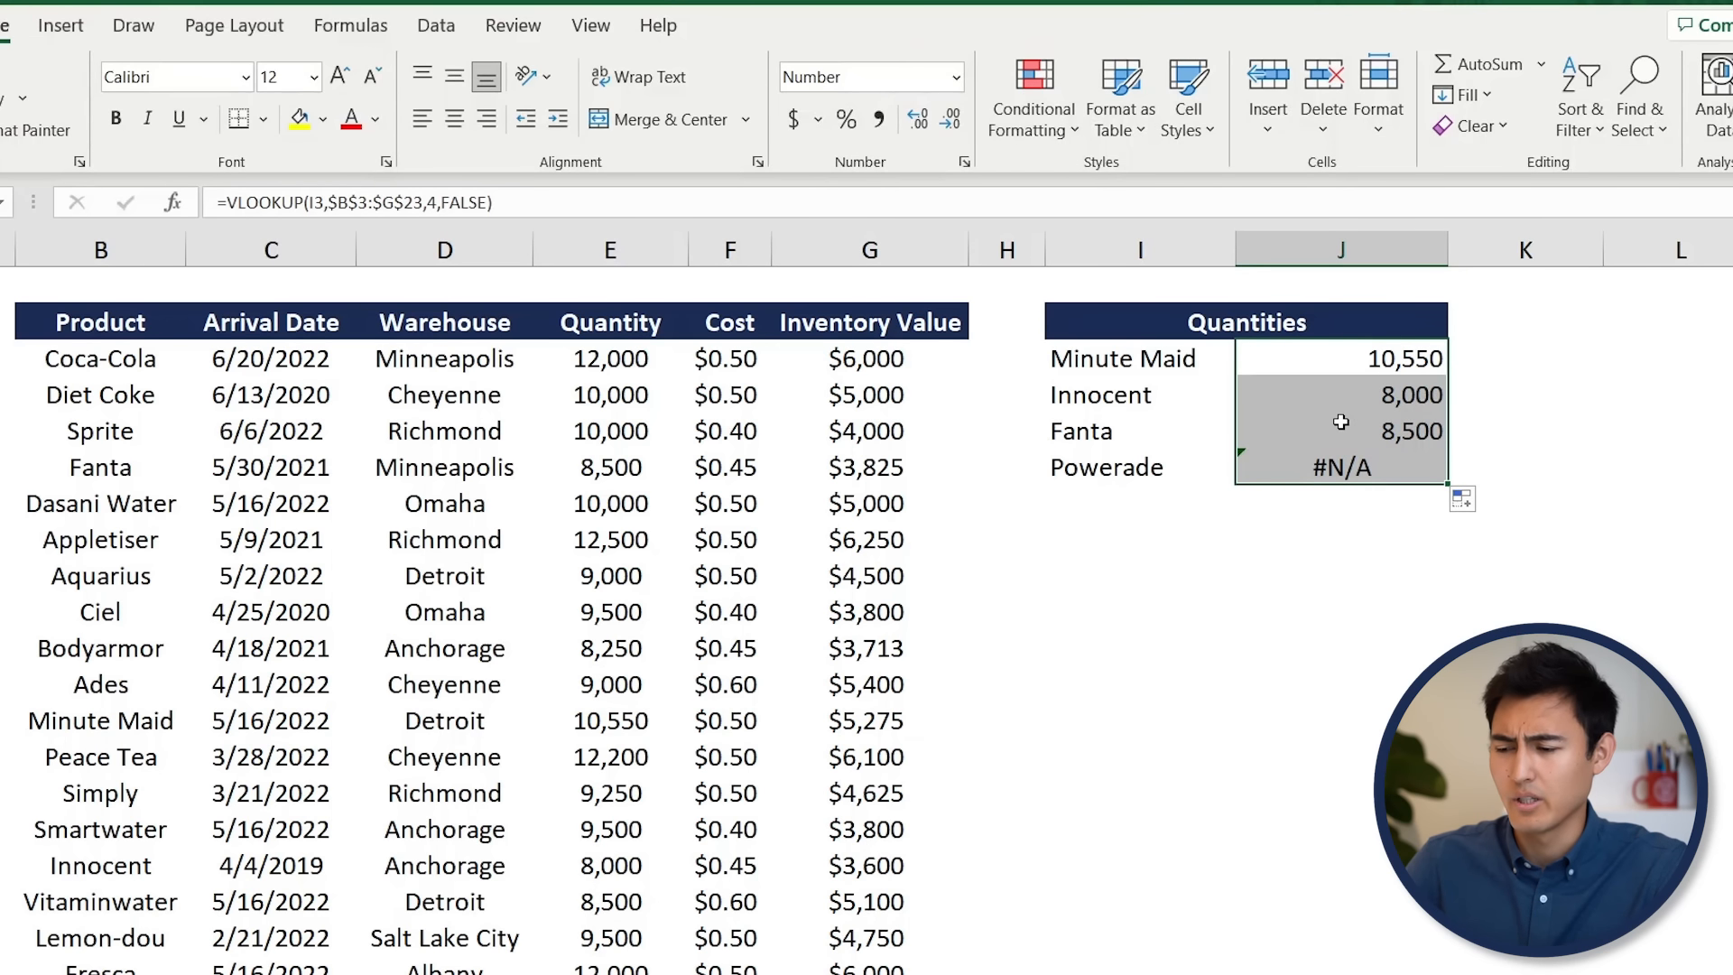
Examine Powerade's VLOOKUP formula and look for Powerade among the products in the inventory table.
click(1148, 480)
click(1338, 467)
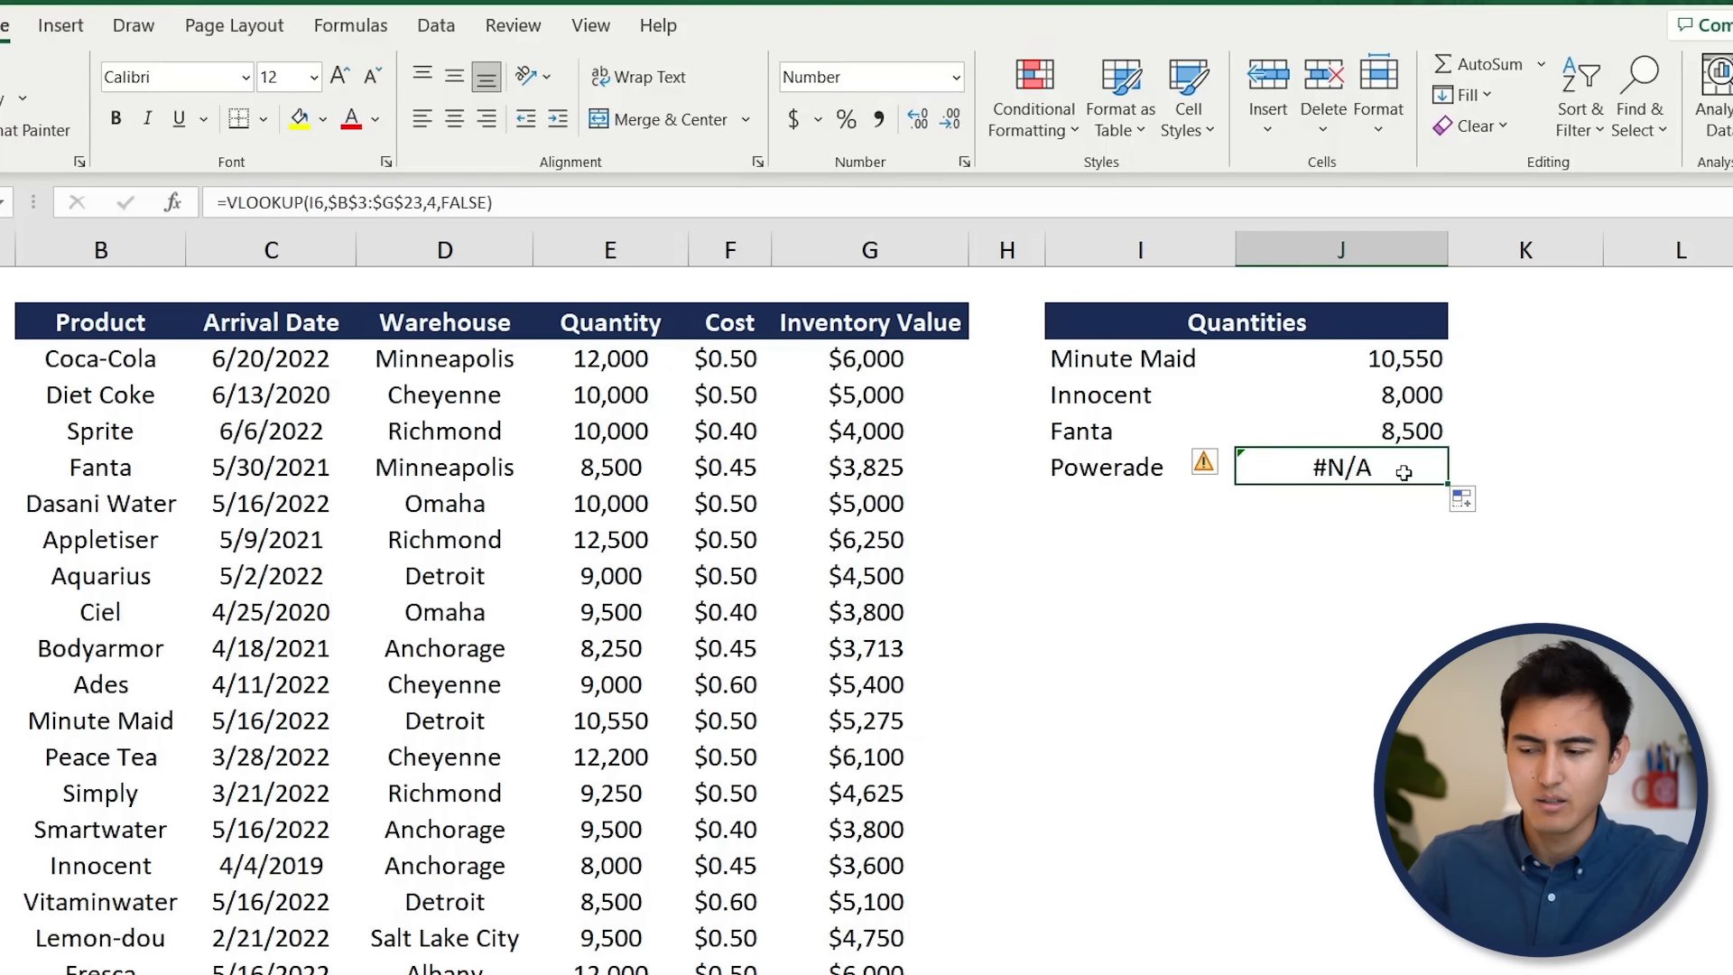
key(F2)
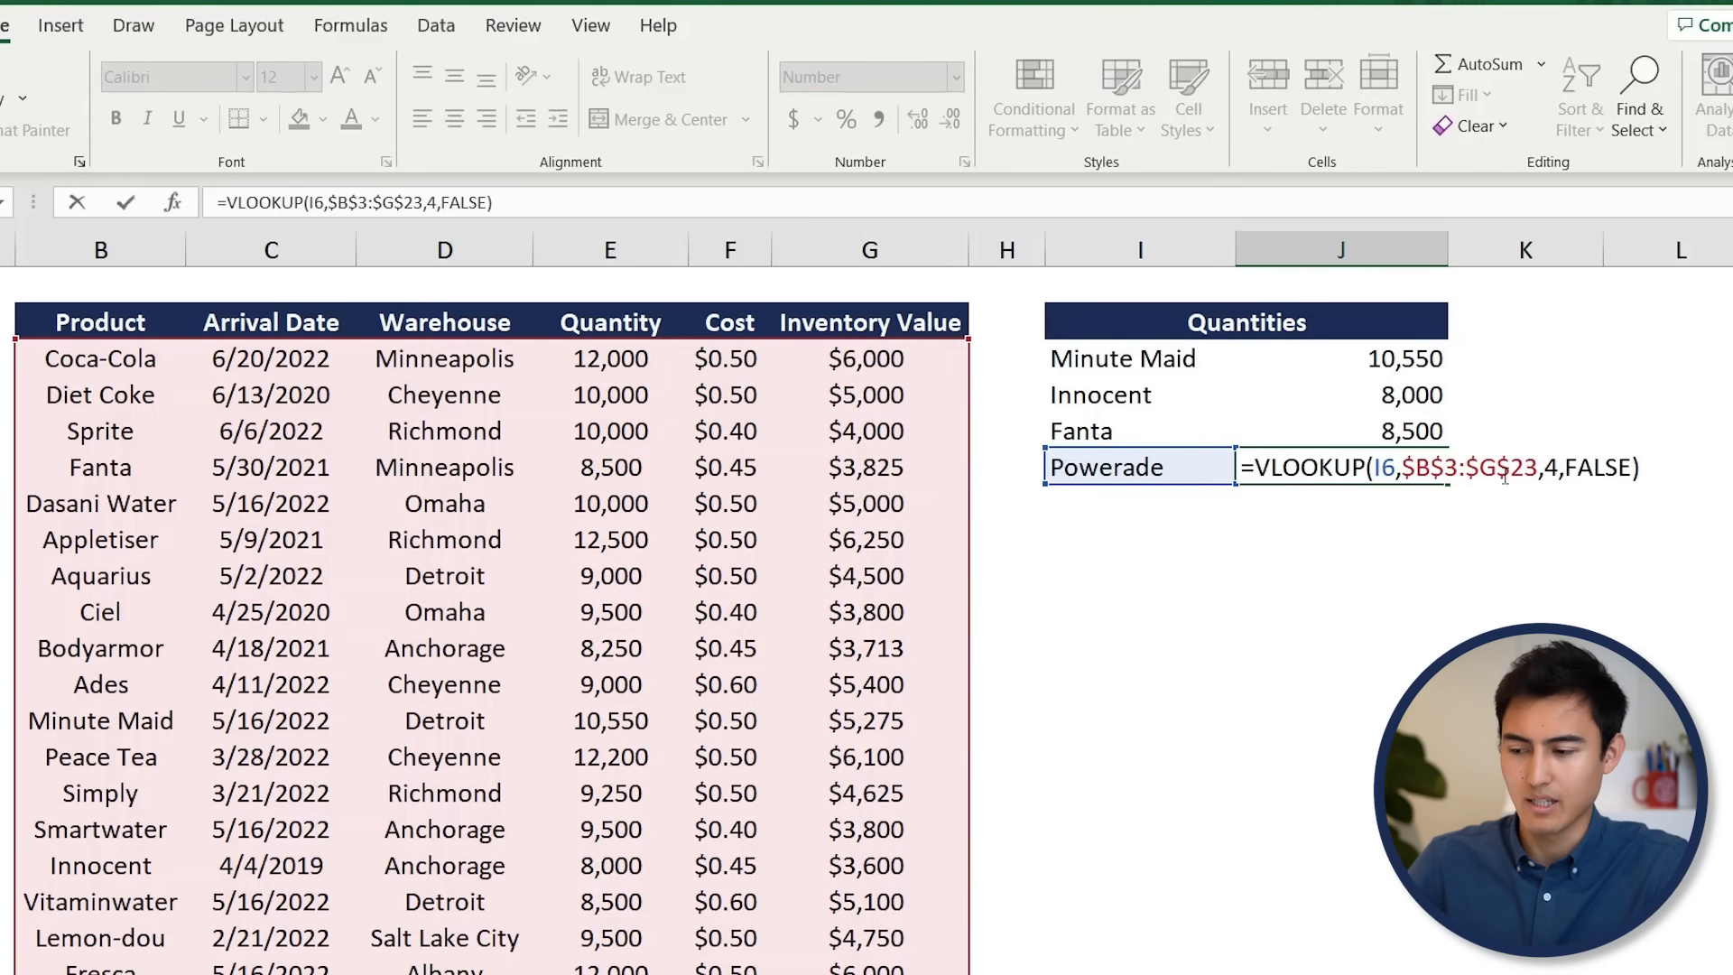
key(ctrl+Return)
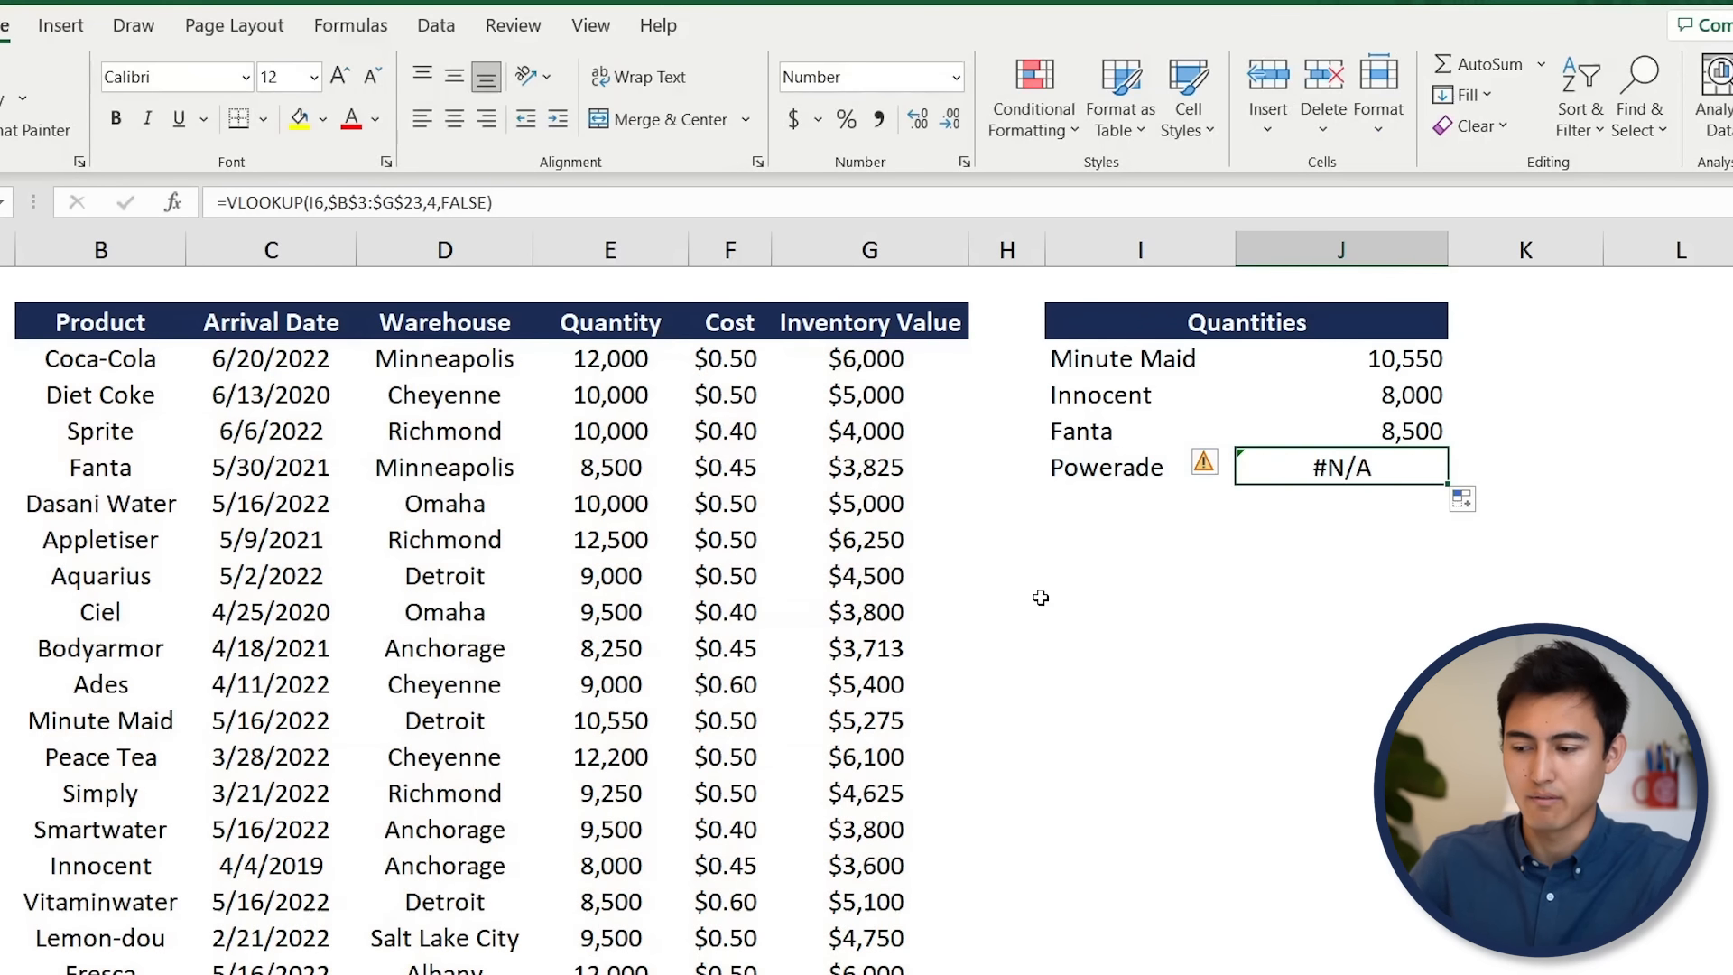
scroll(303, 607, down, 3)
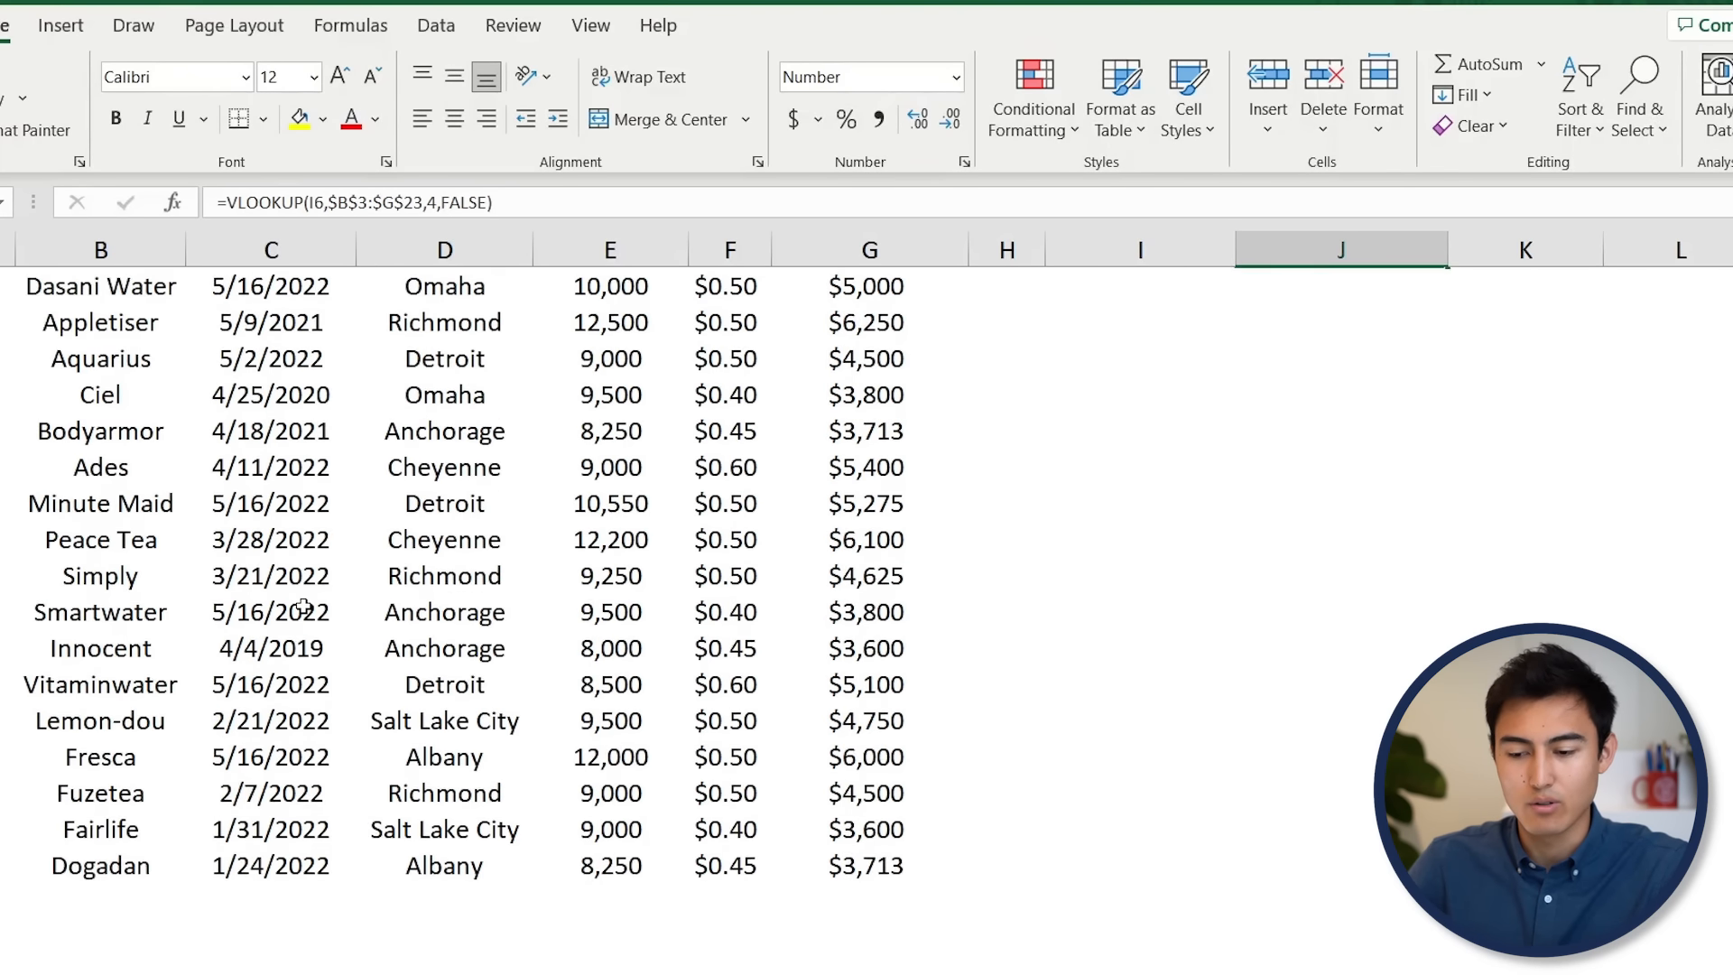
scroll(145, 625, up, 3)
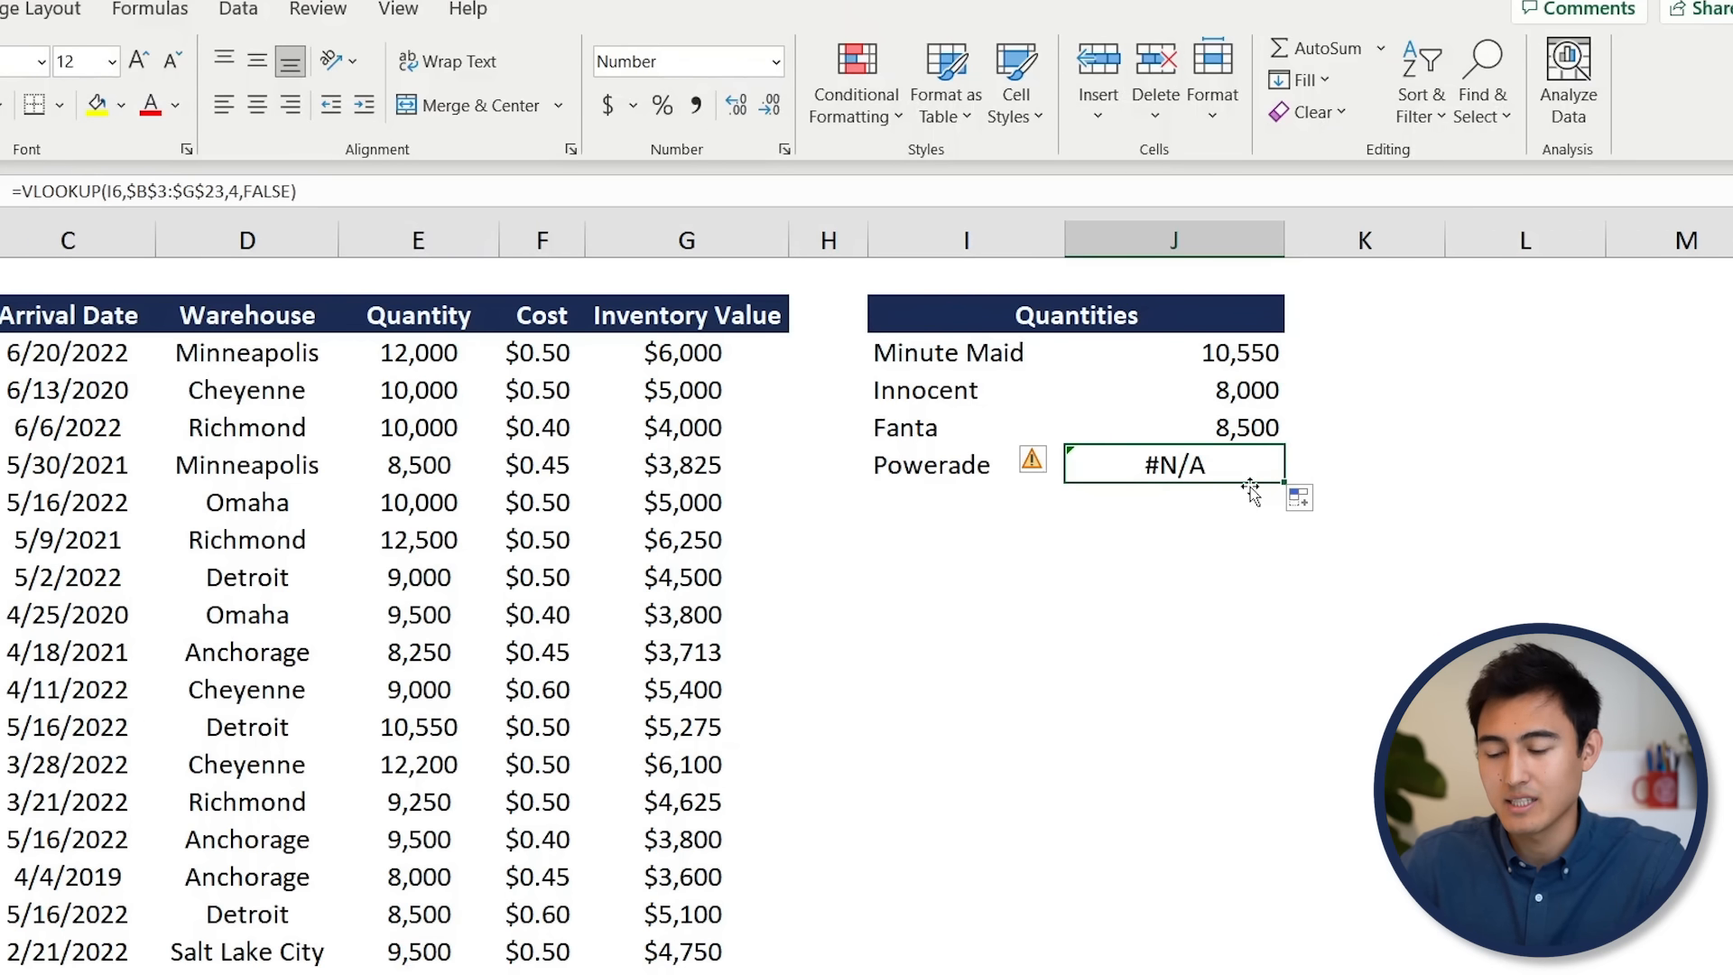
Wrap Powerade's VLOOKUP formula in an IFERROR function as its value argument.
key(F2)
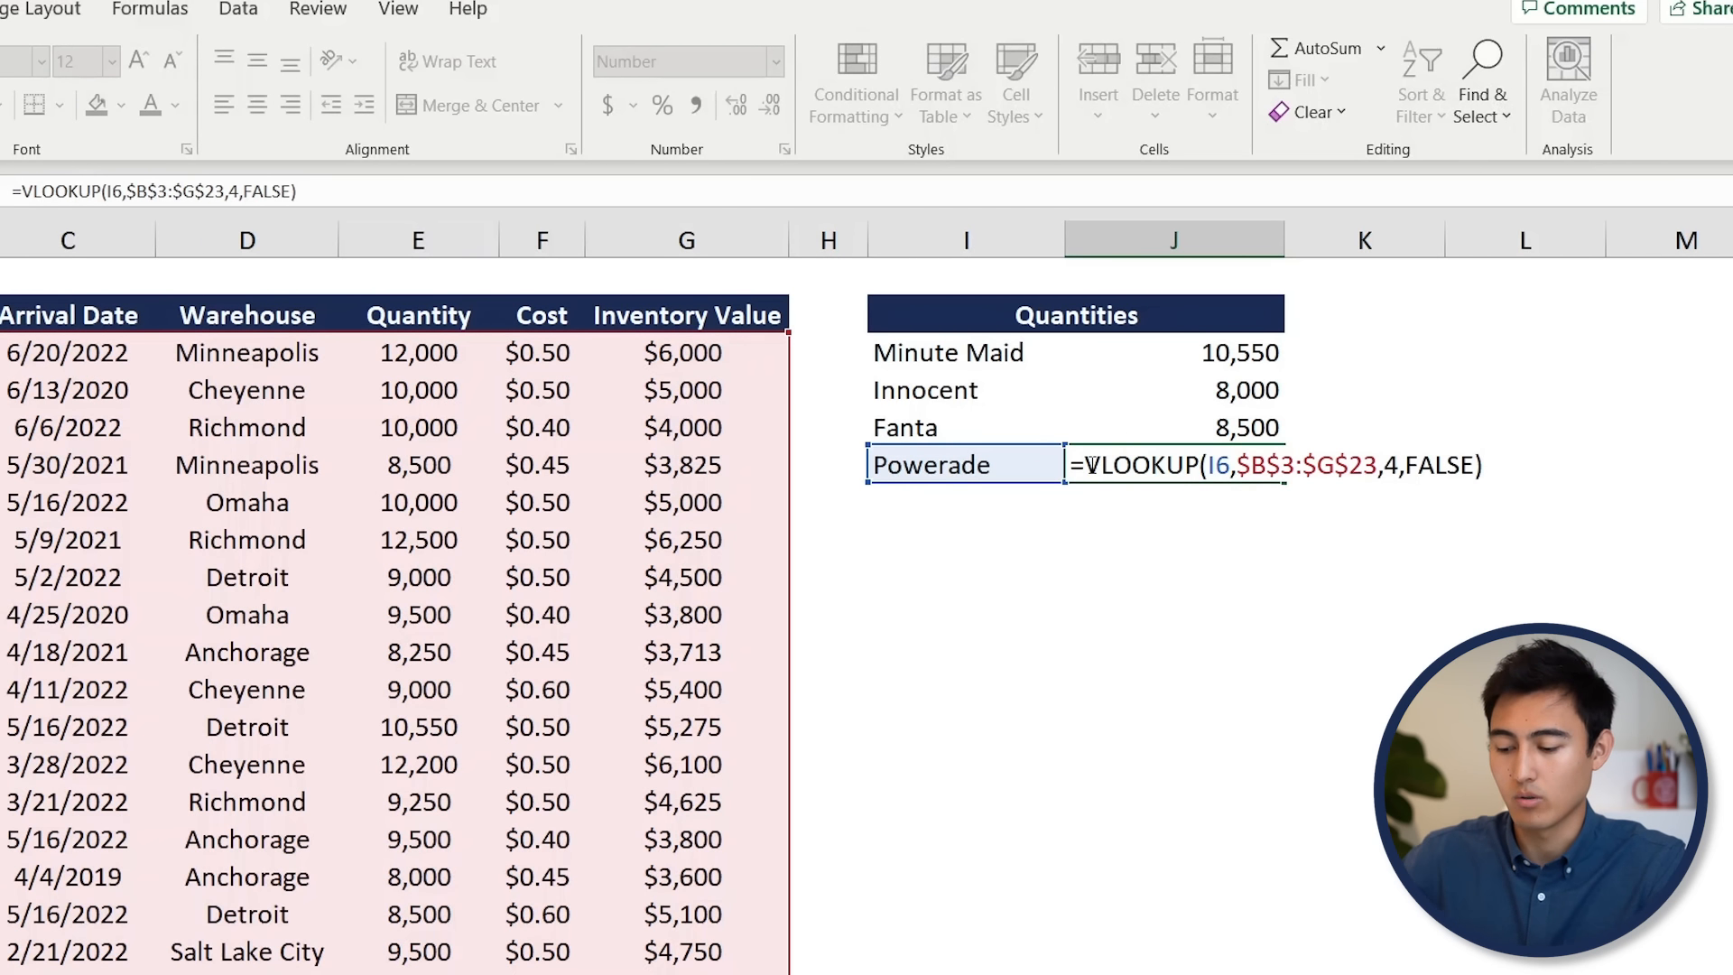
text(iferror)
key(Tab)
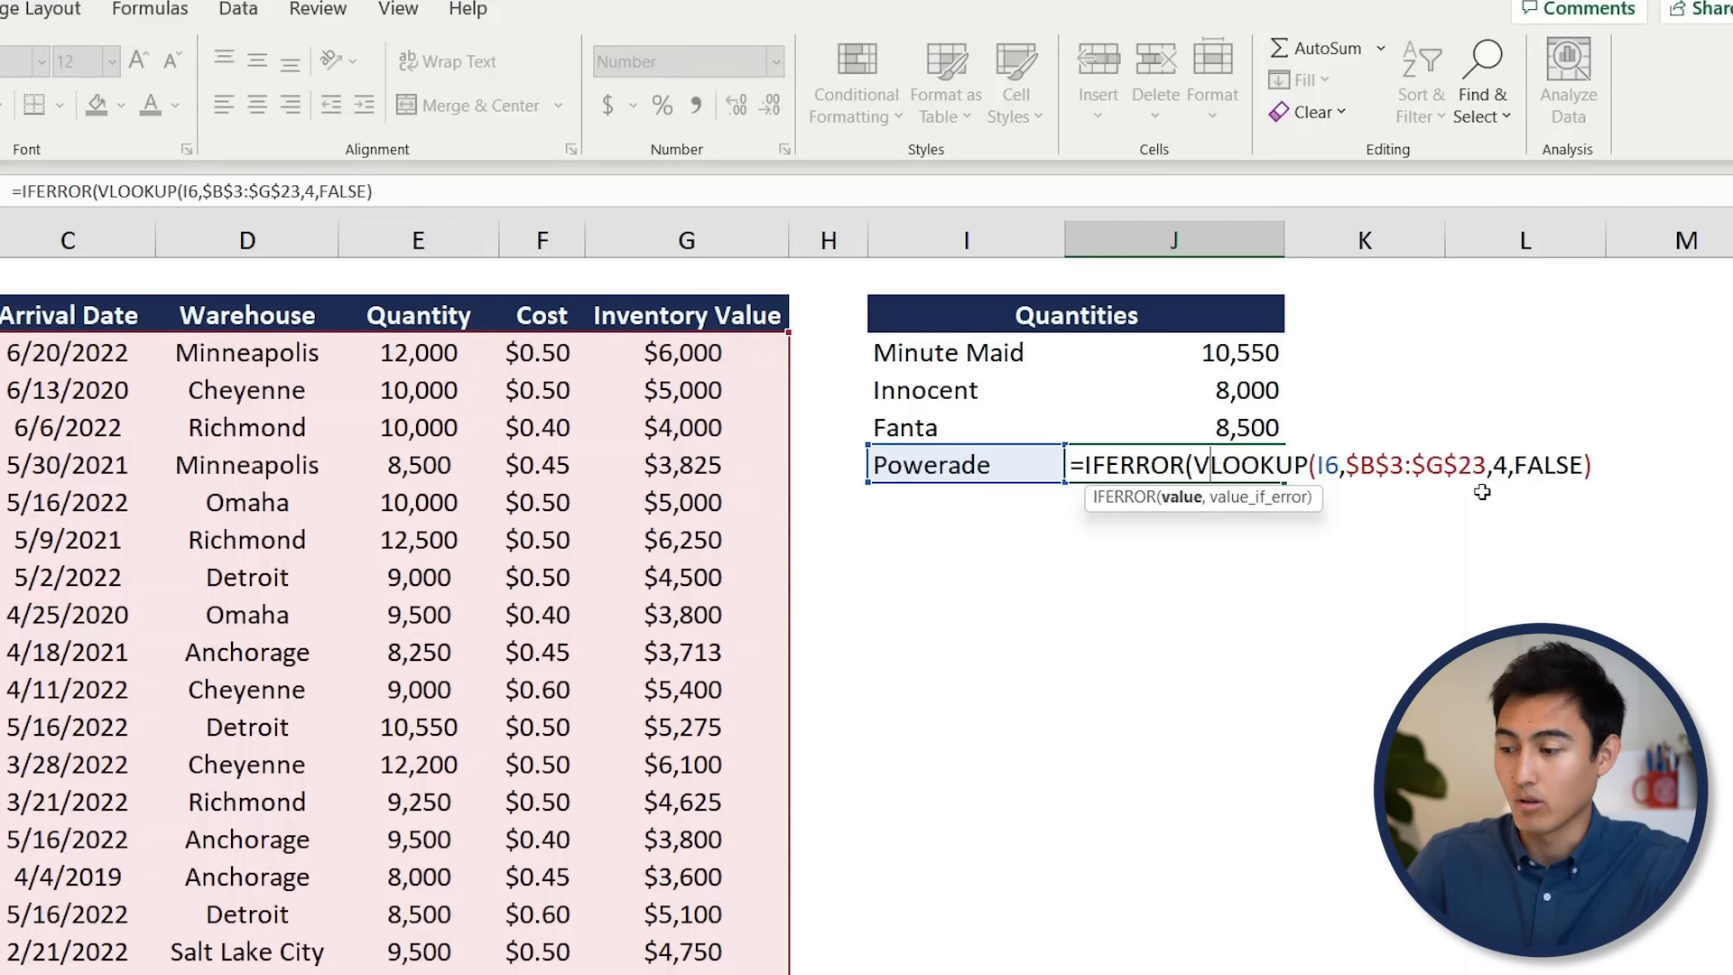
click(1513, 478)
key(End)
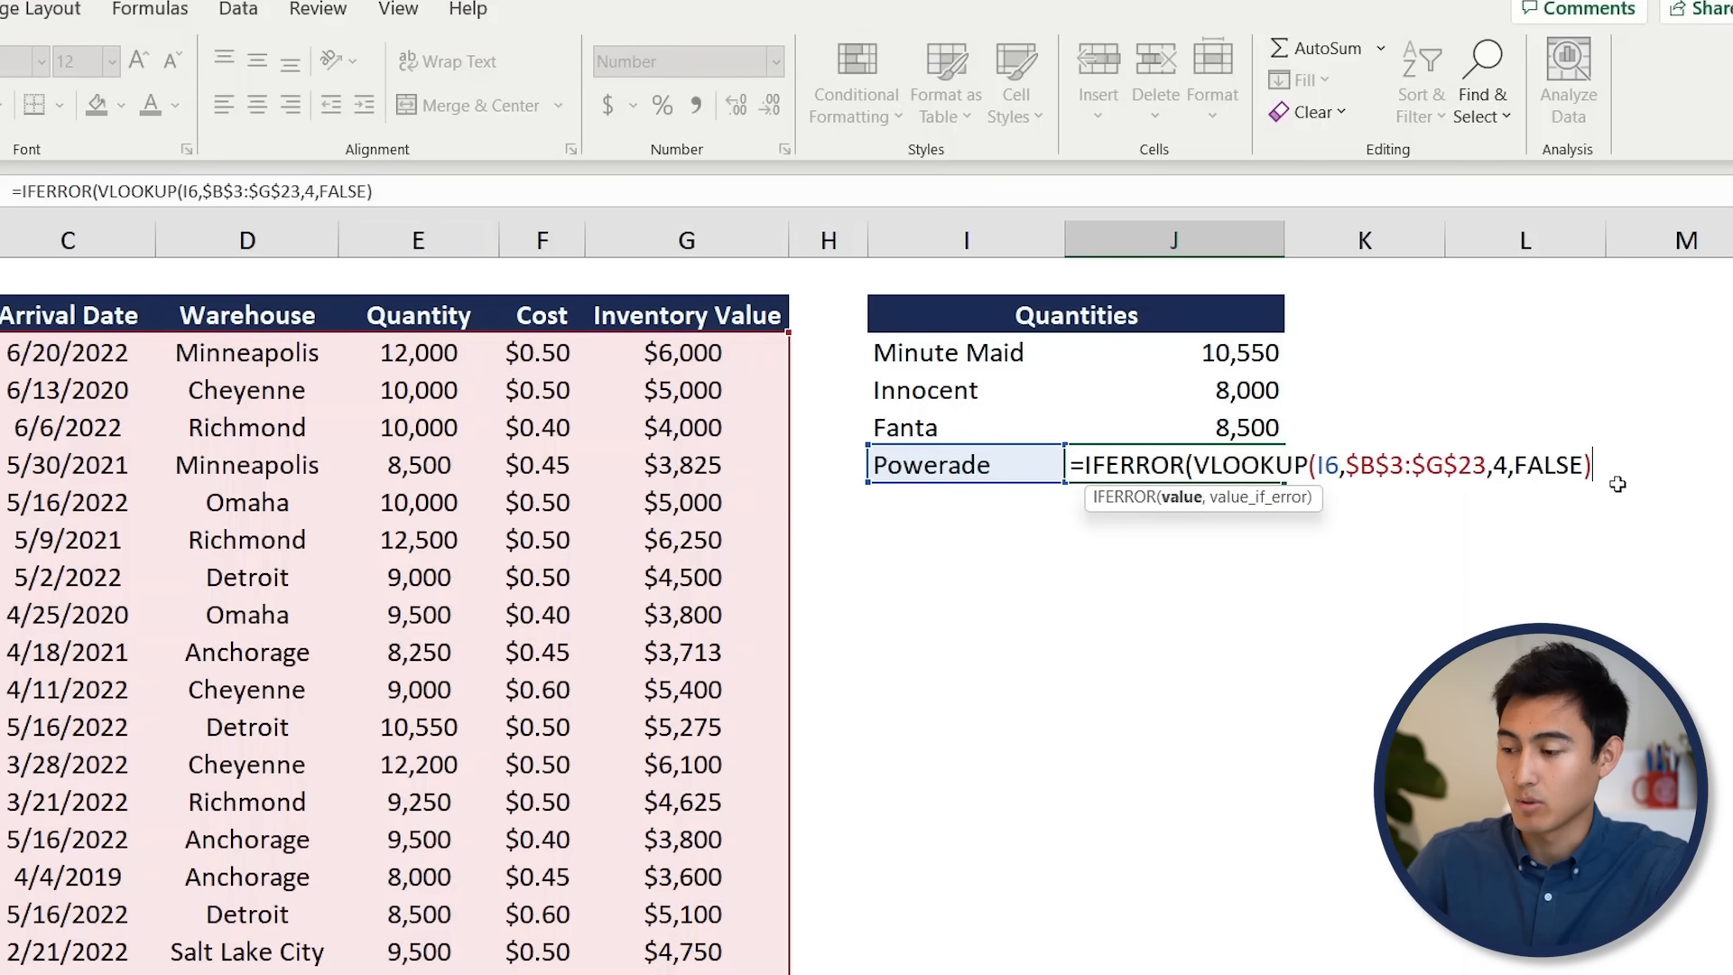
Set the IFERROR fallback value to "out of stock" and enter the formula, accepting the closing-parenthesis correction.
text(,)
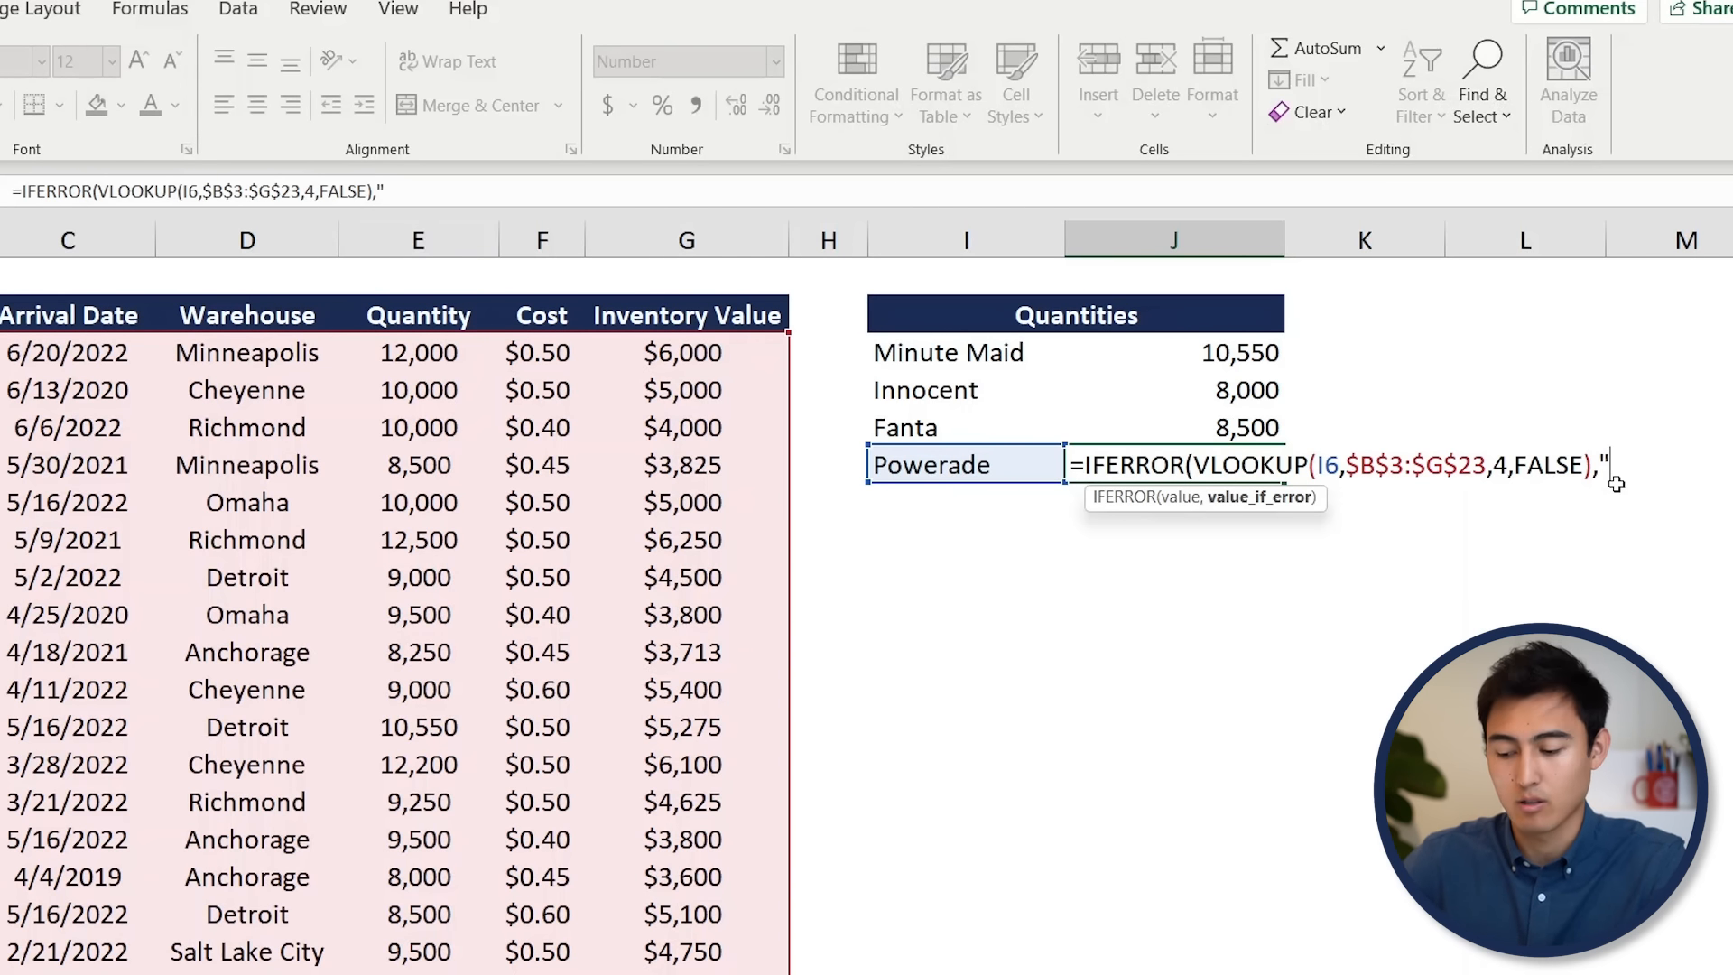
text(out)
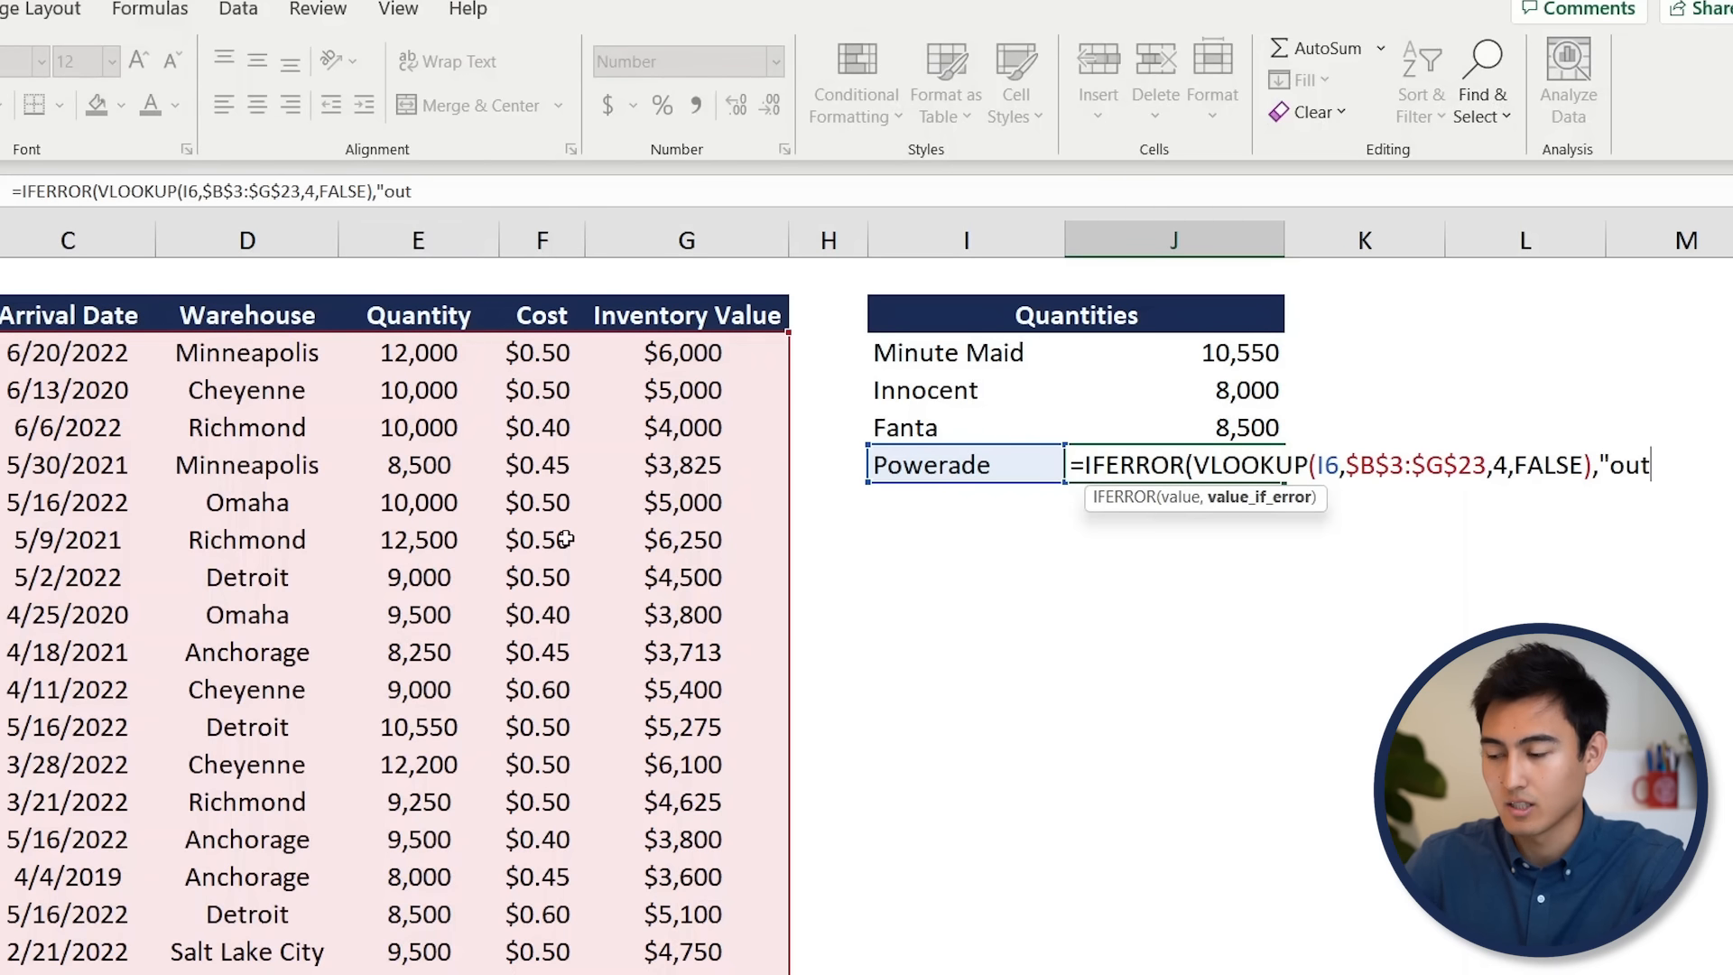
text( of stock)
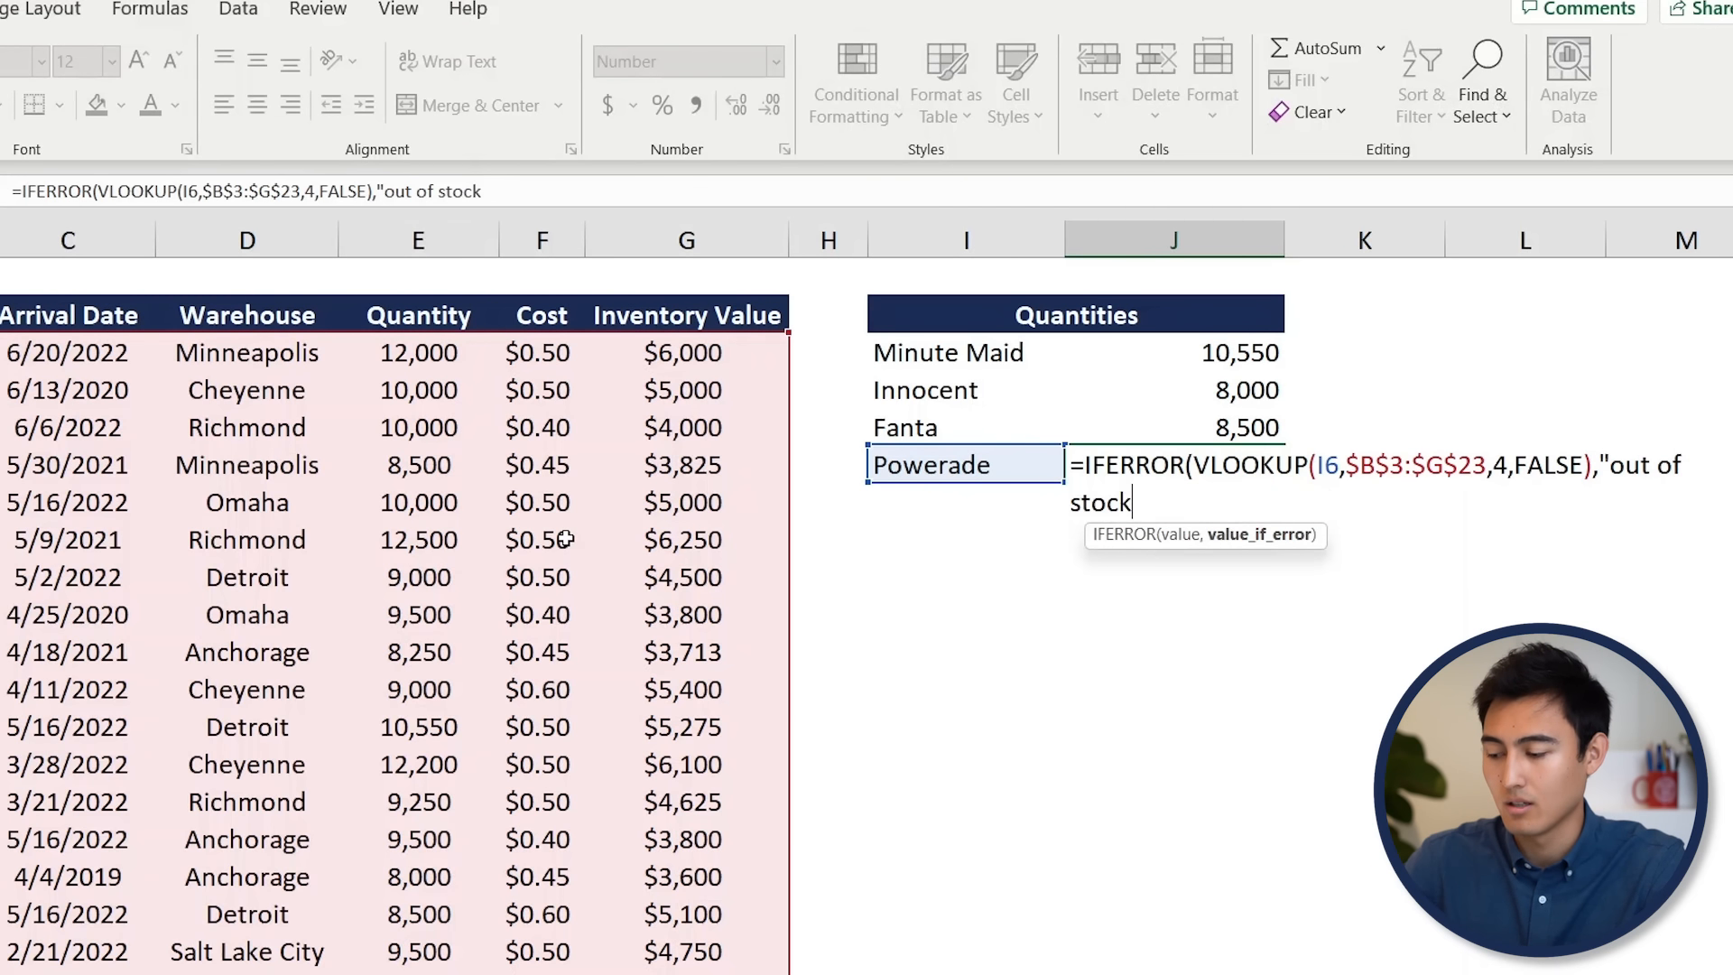
text(")
key(Return)
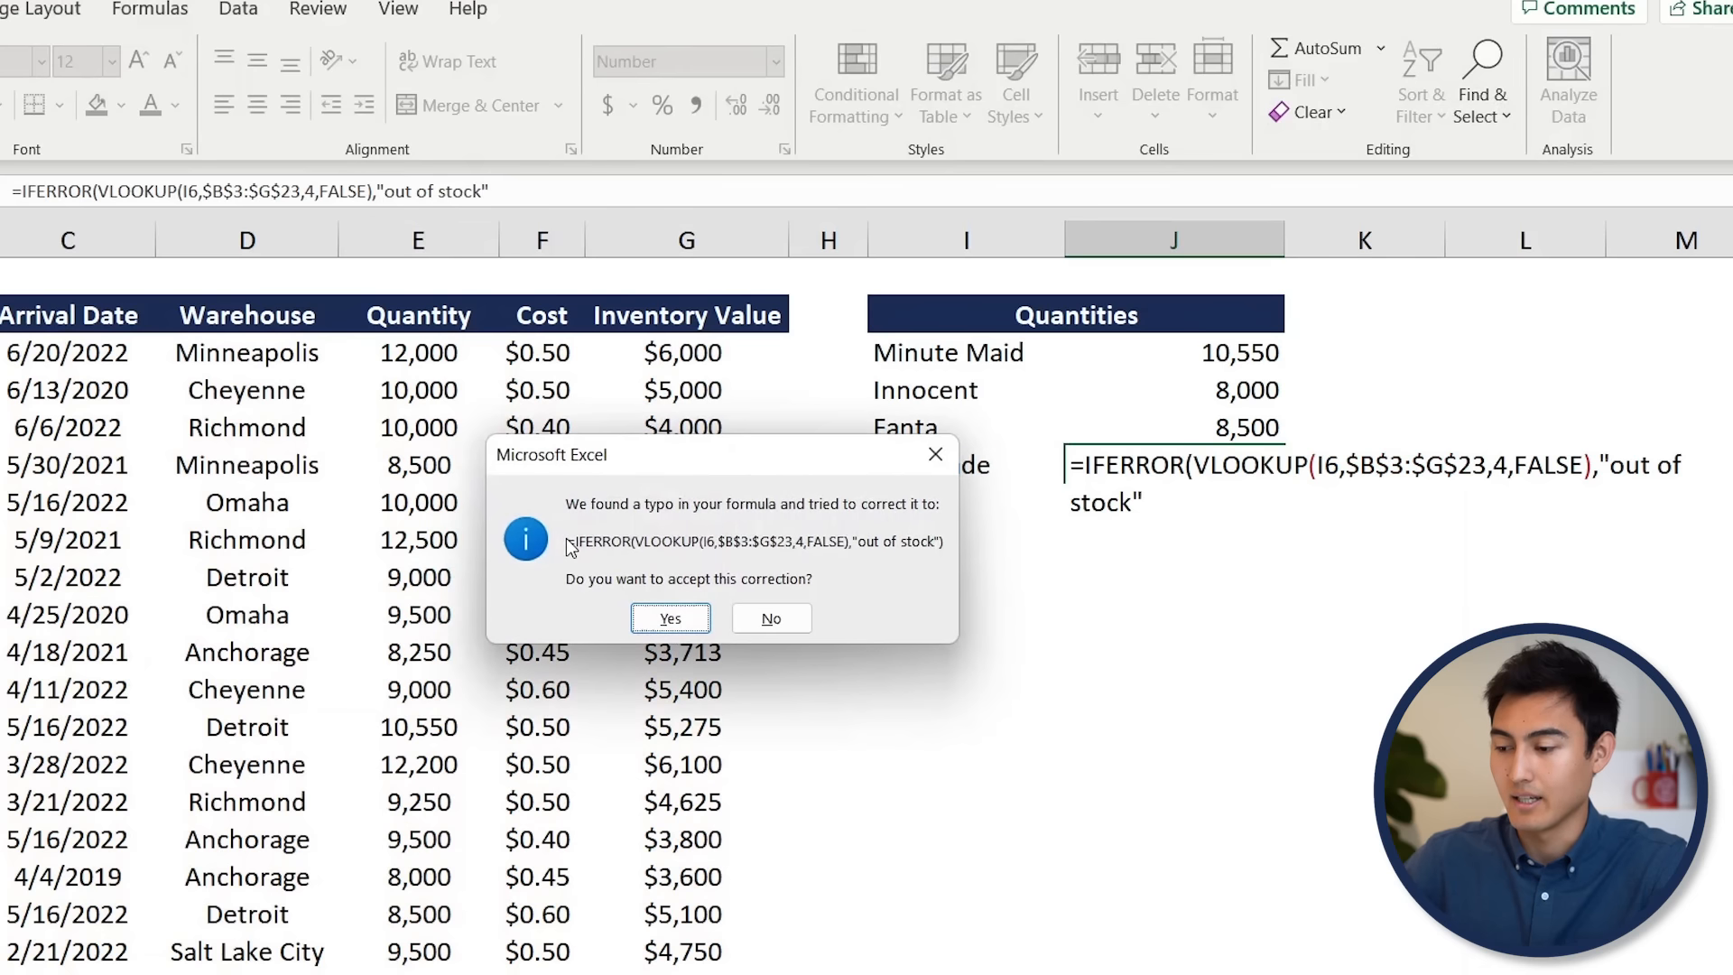
click(707, 615)
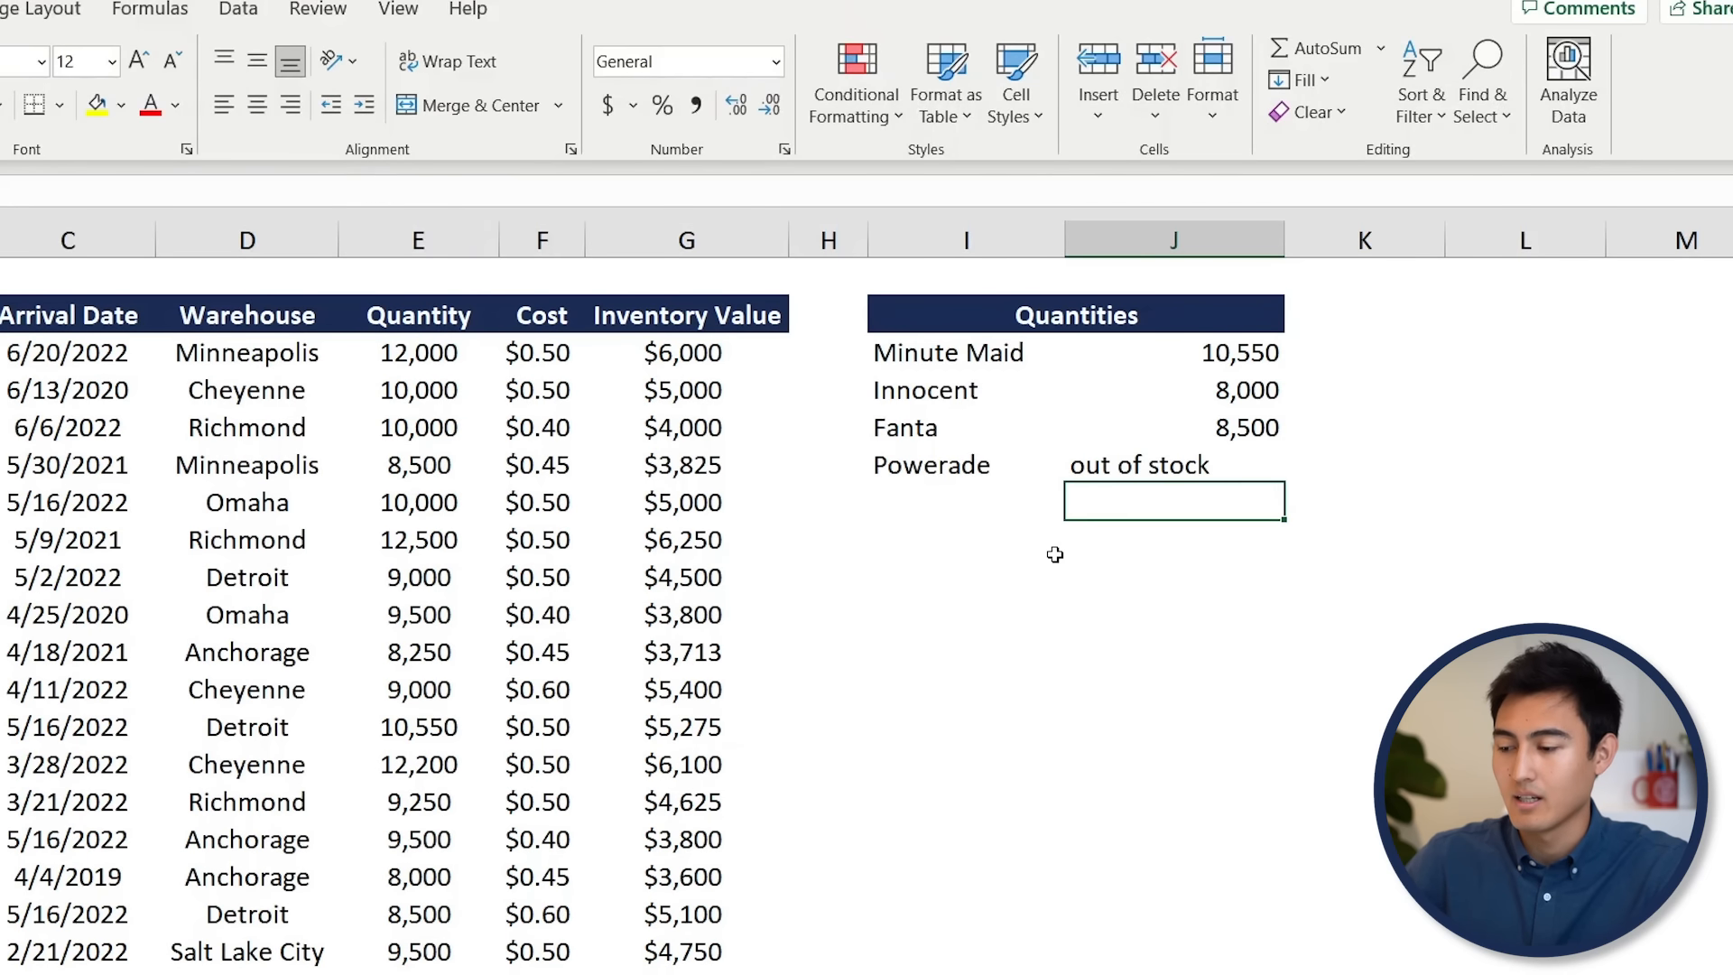
Replace the product name Powerade with Coca-Cola in the Quantities table and check its quantity against the inventory table.
click(1130, 455)
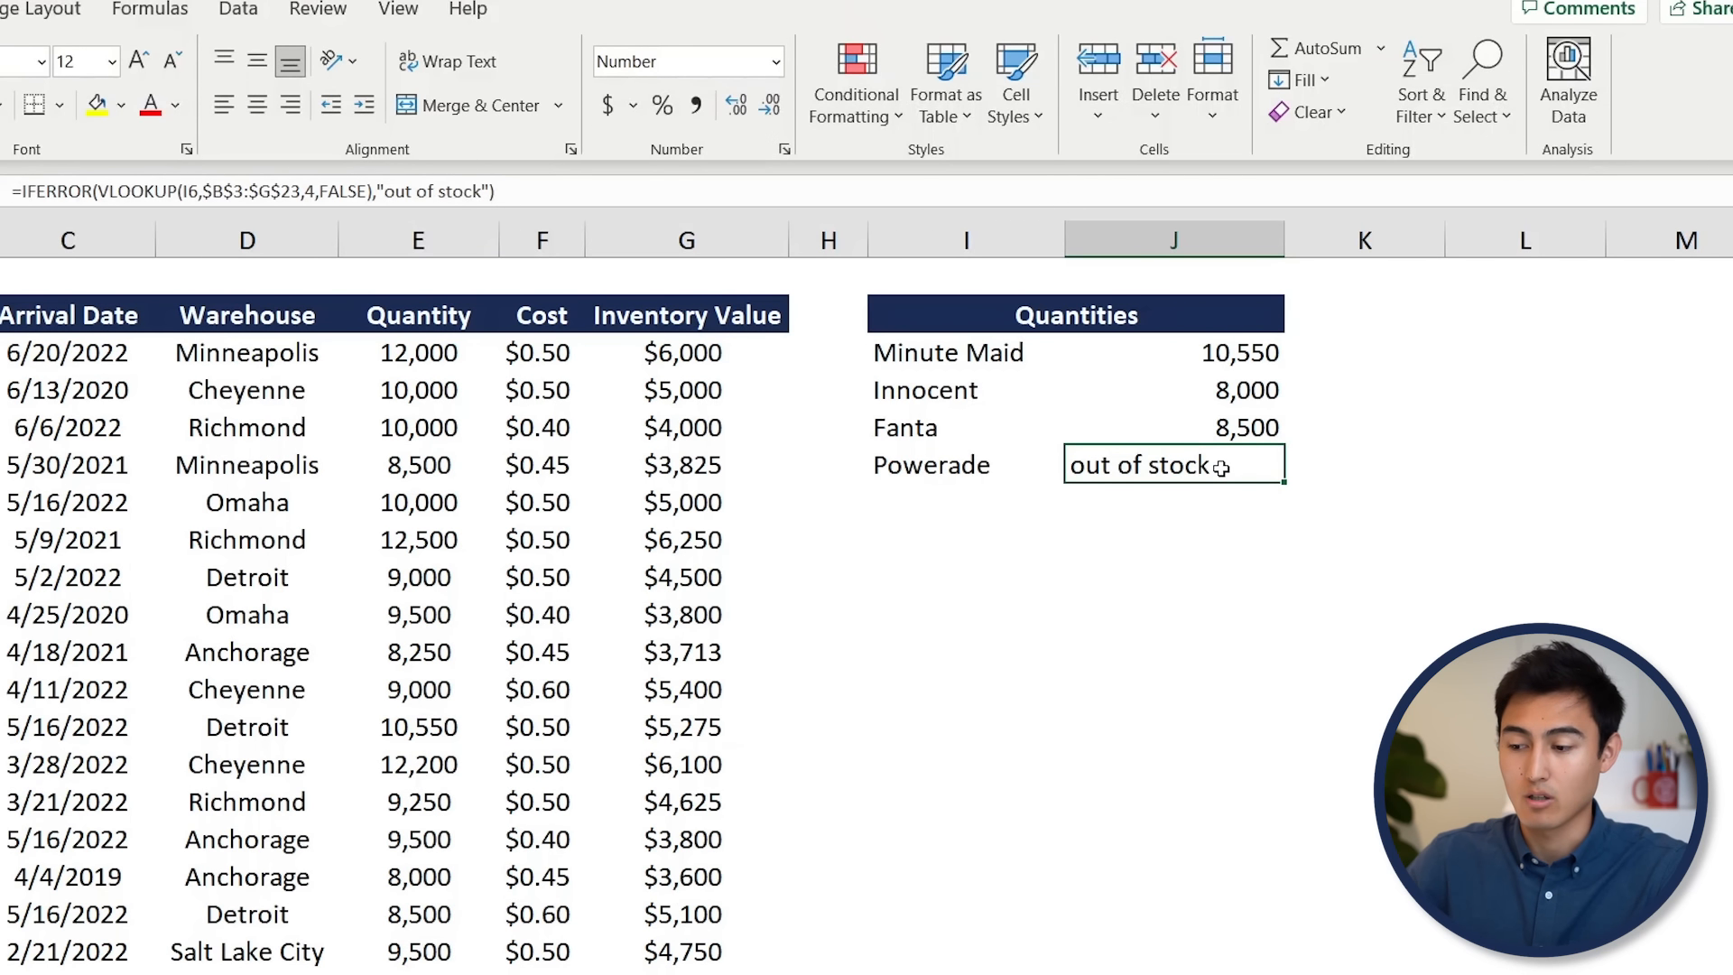
key(Left)
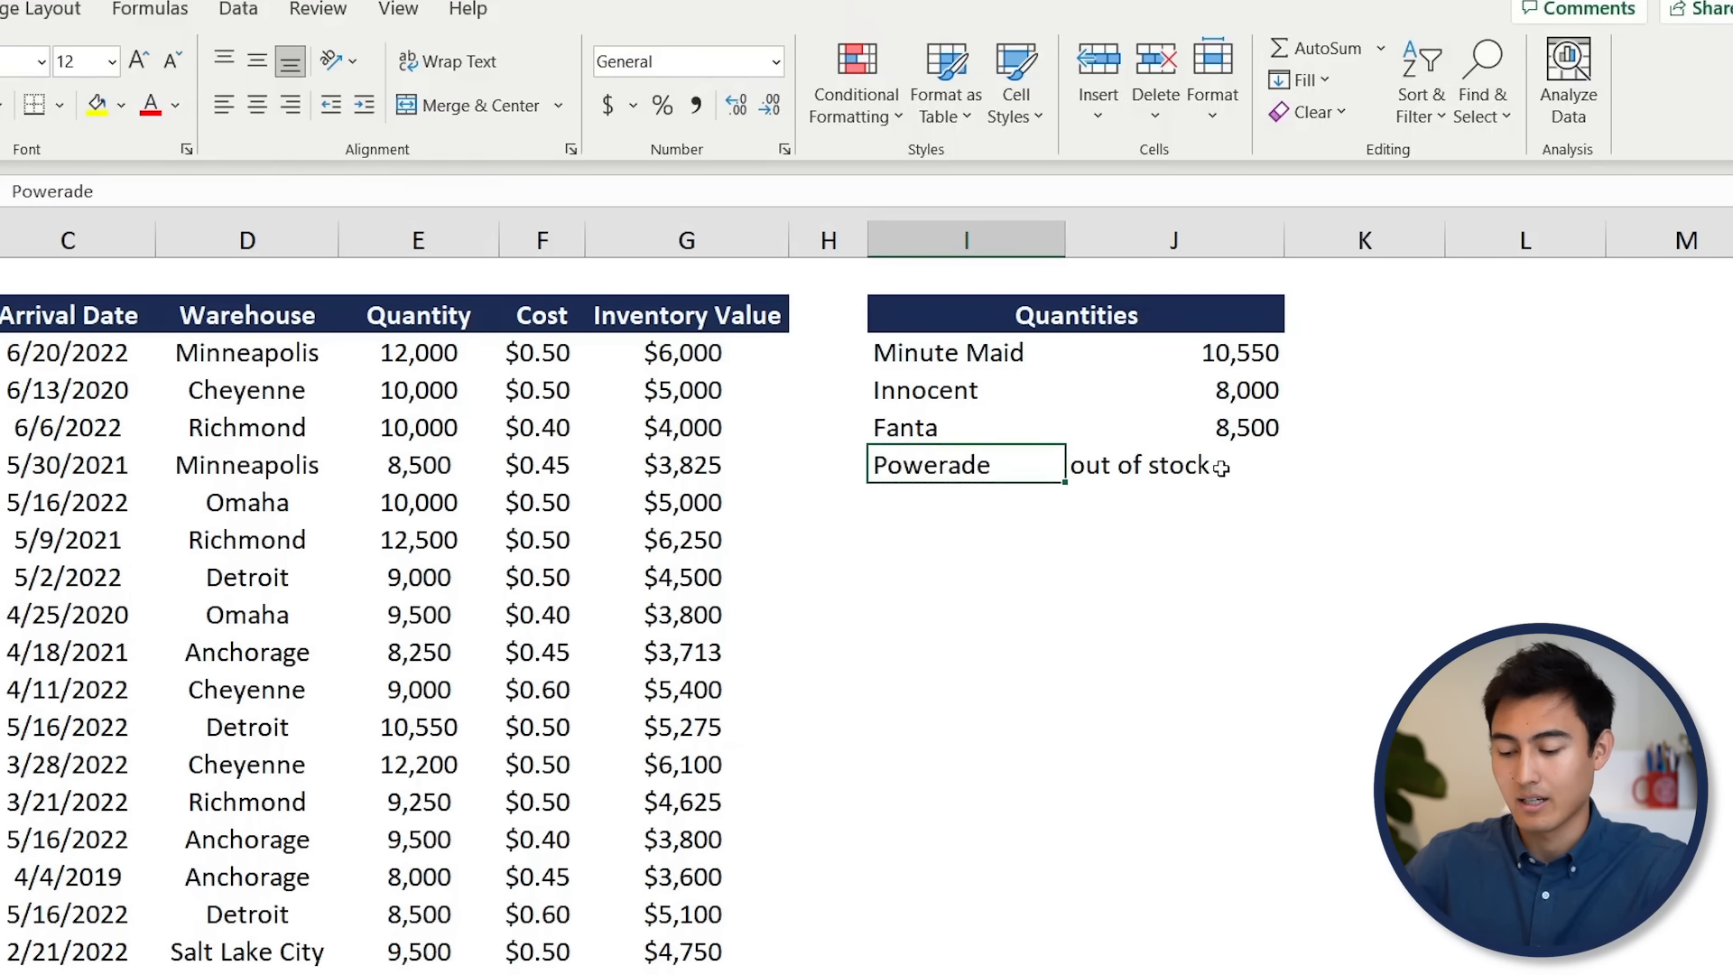
text(Ca)
key(BackSpace)
text(oca-Cola)
key(Return)
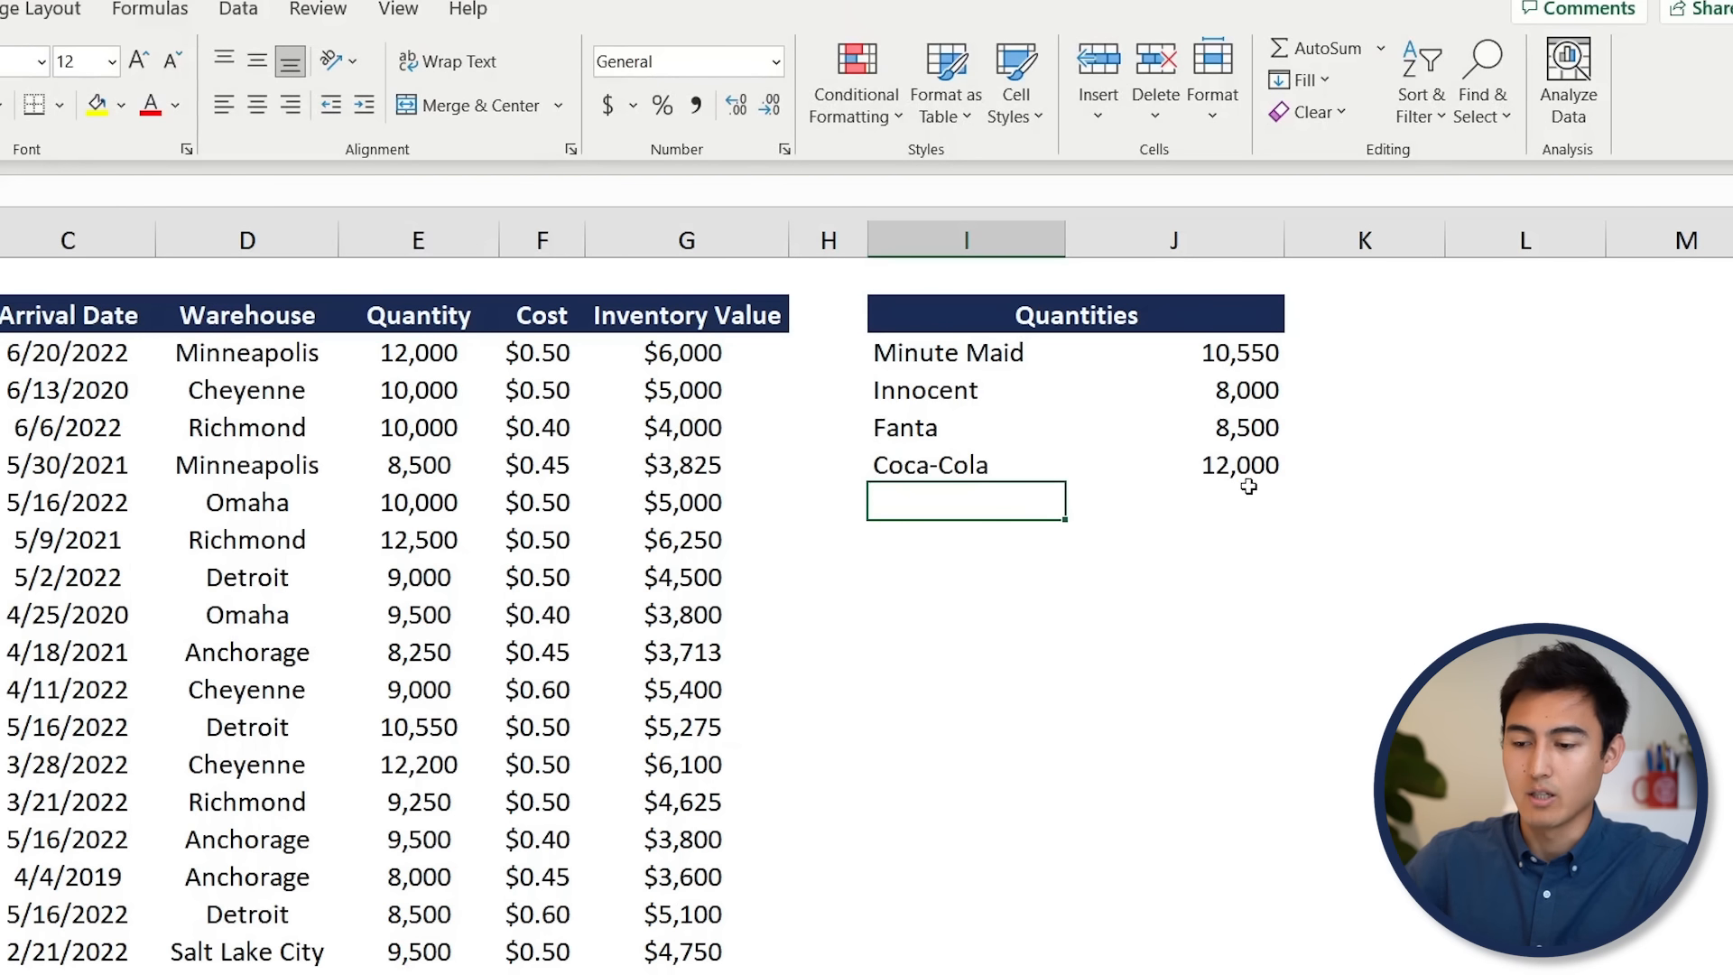
click(424, 352)
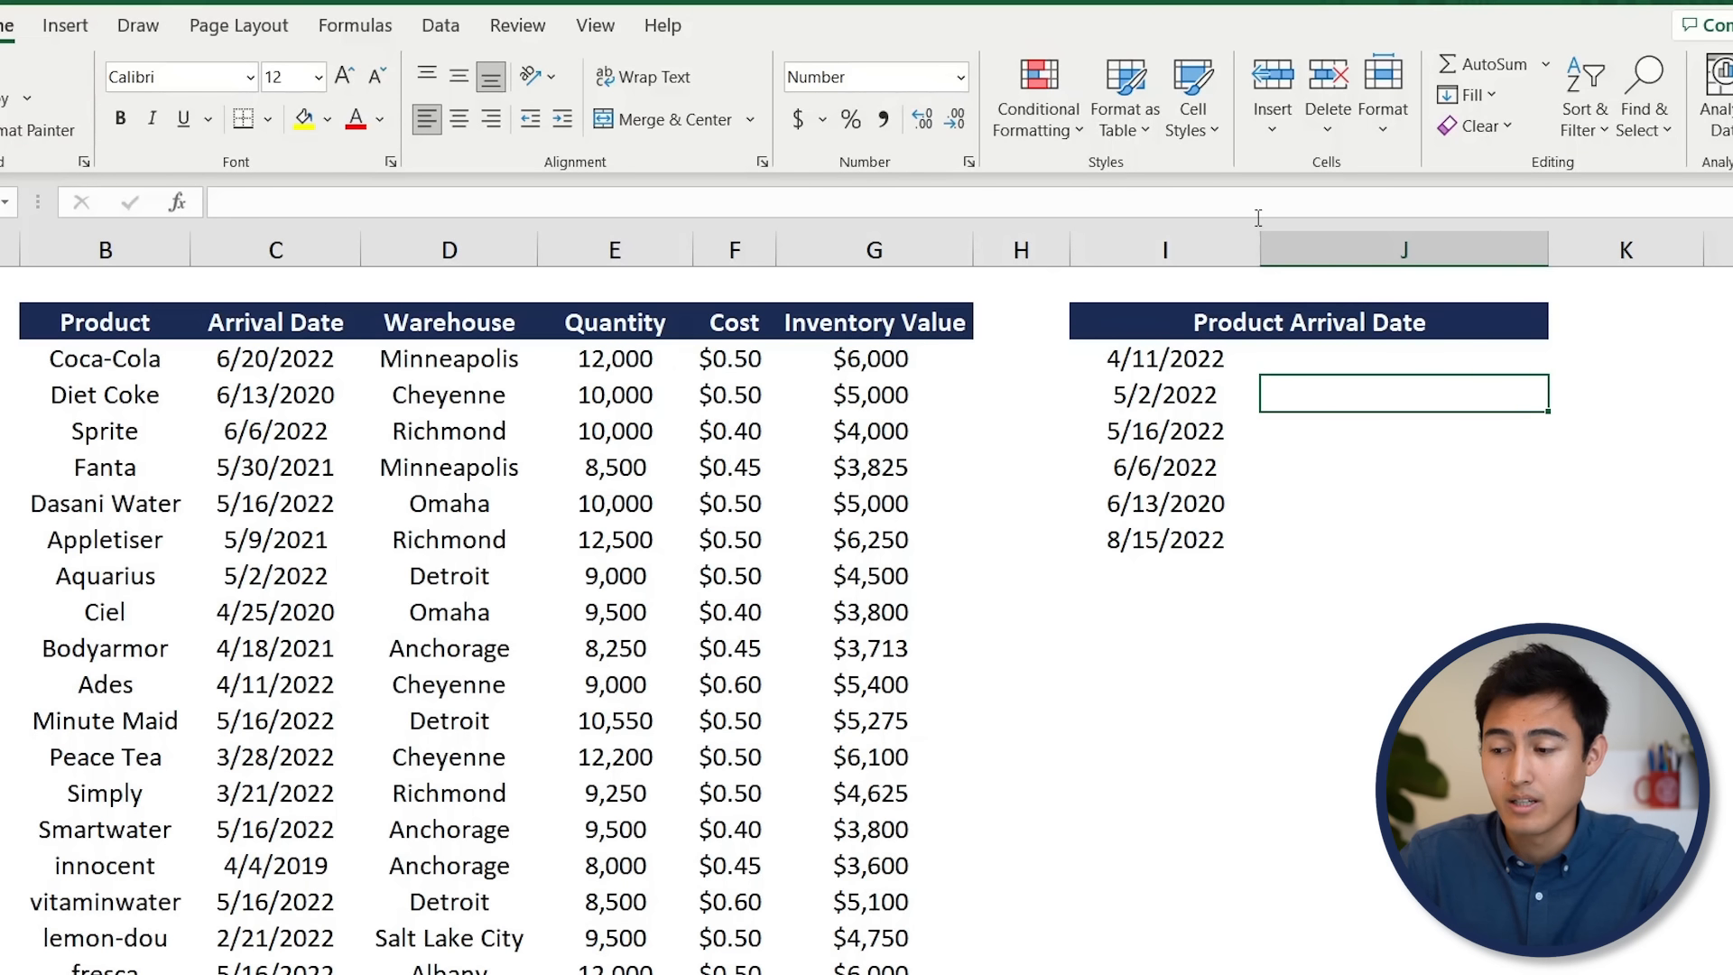
Examine the Product Arrival Date table's dates and the inventory table's Arrival Date column.
click(1356, 325)
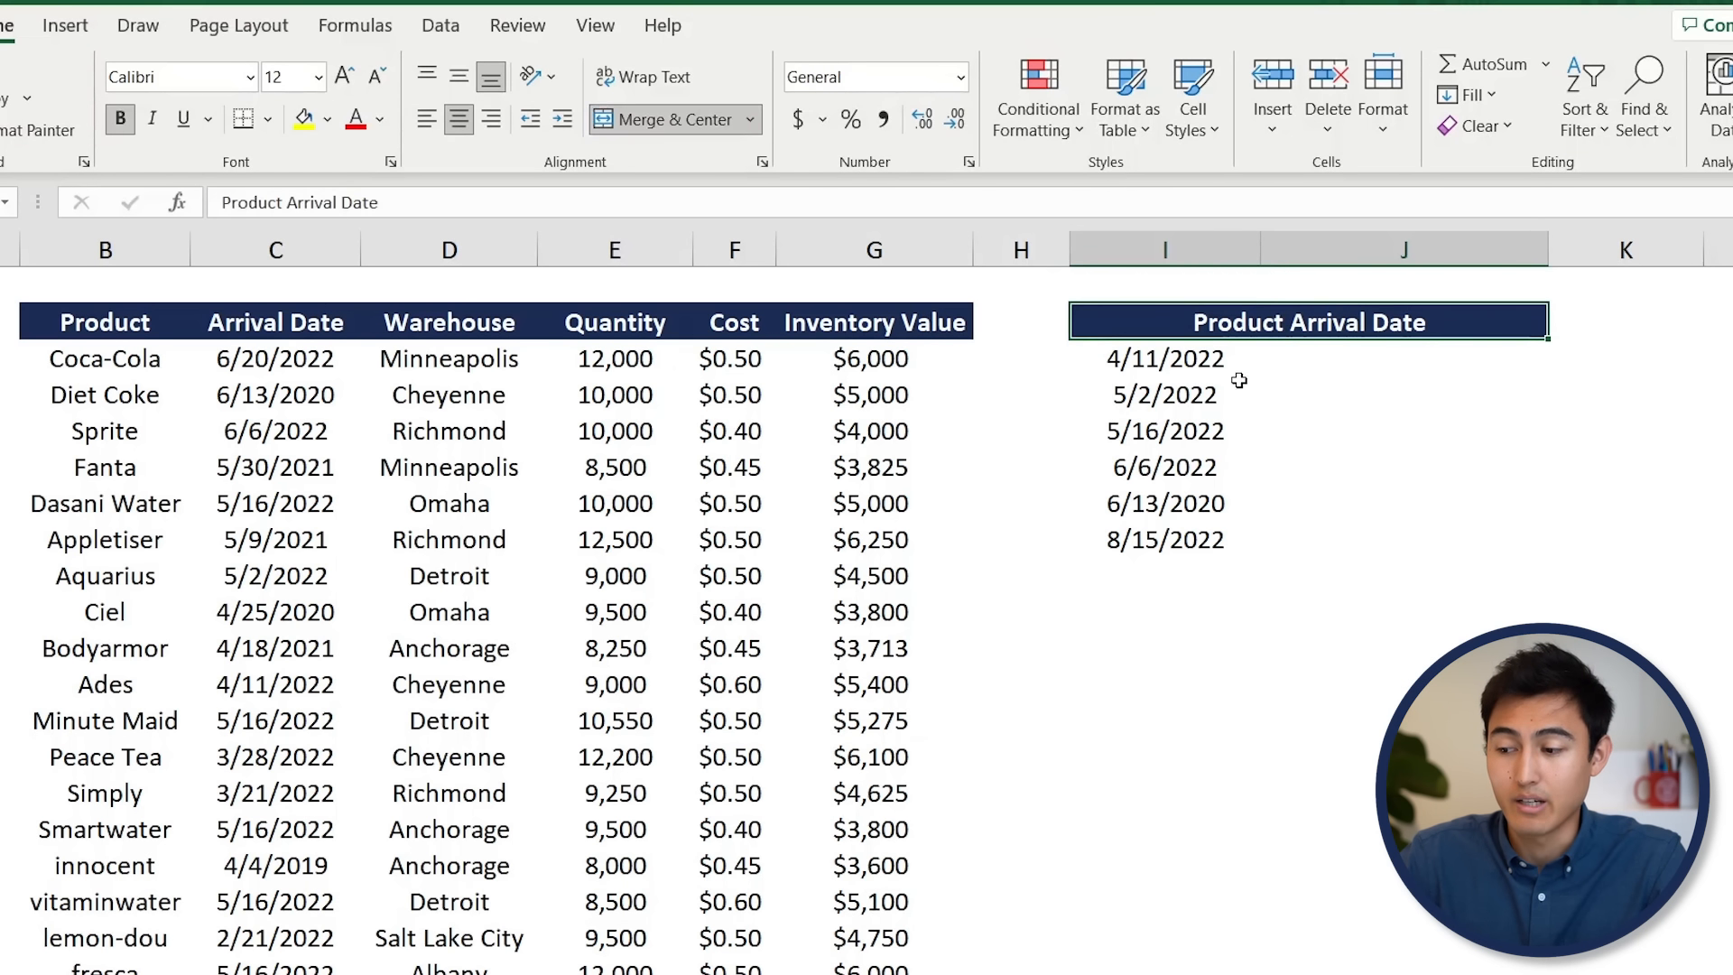
click(1170, 365)
key(Right)
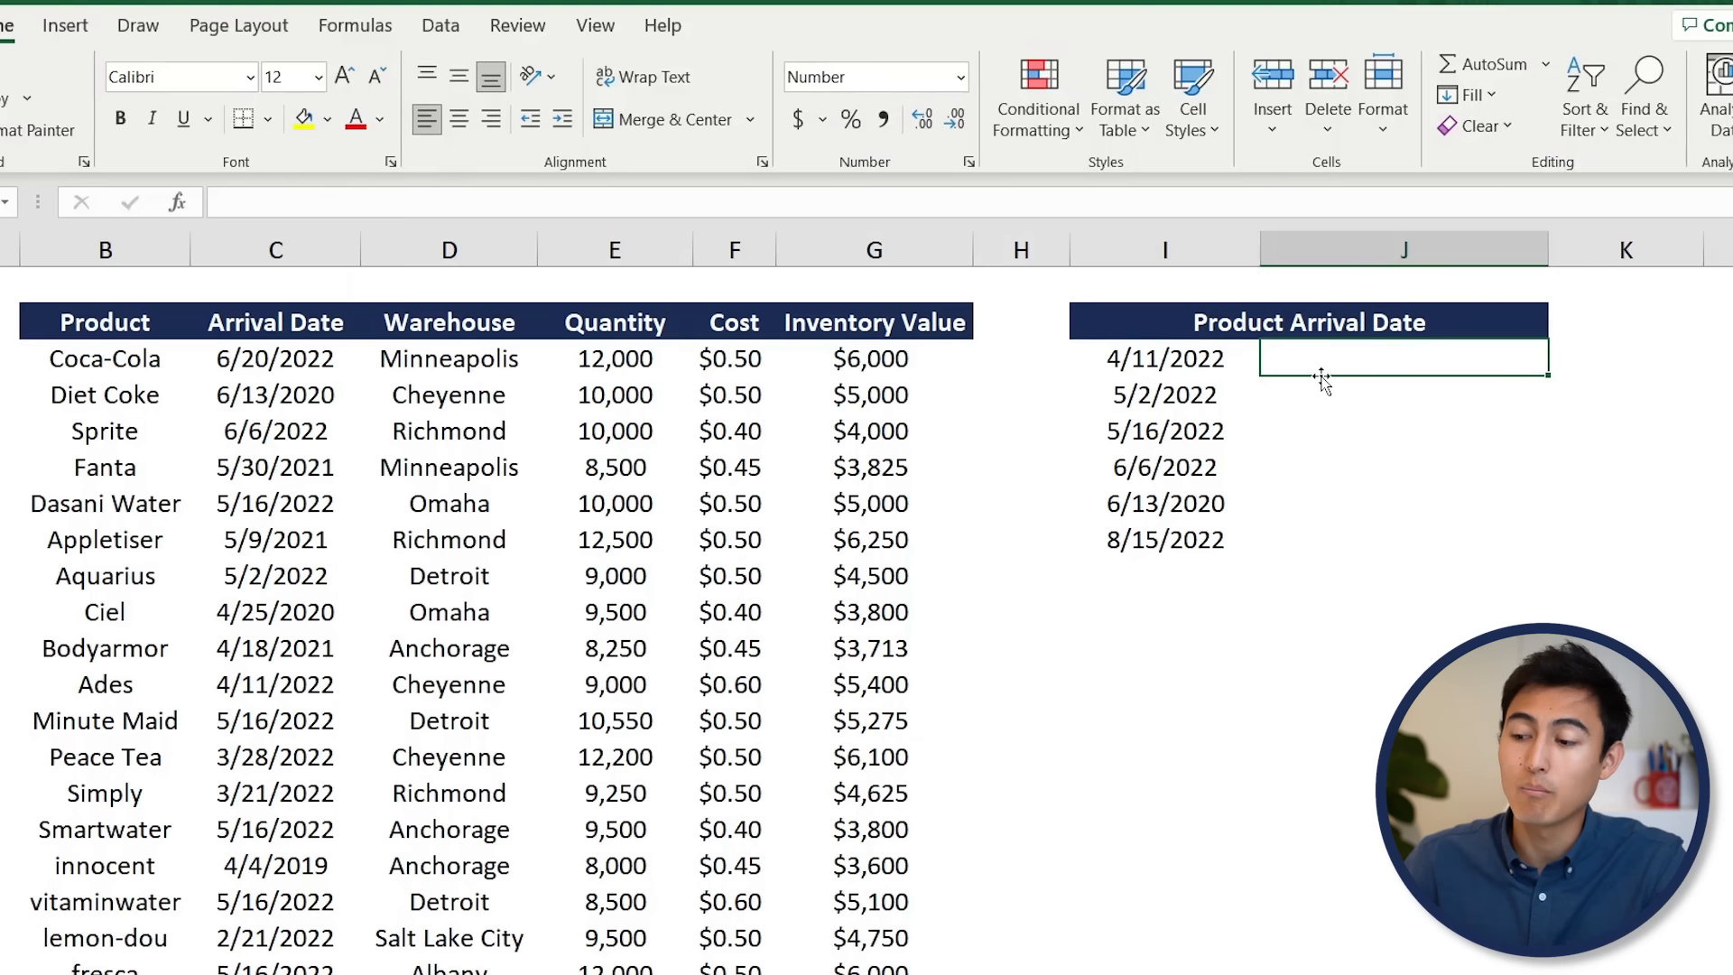
click(1177, 361)
key(Right)
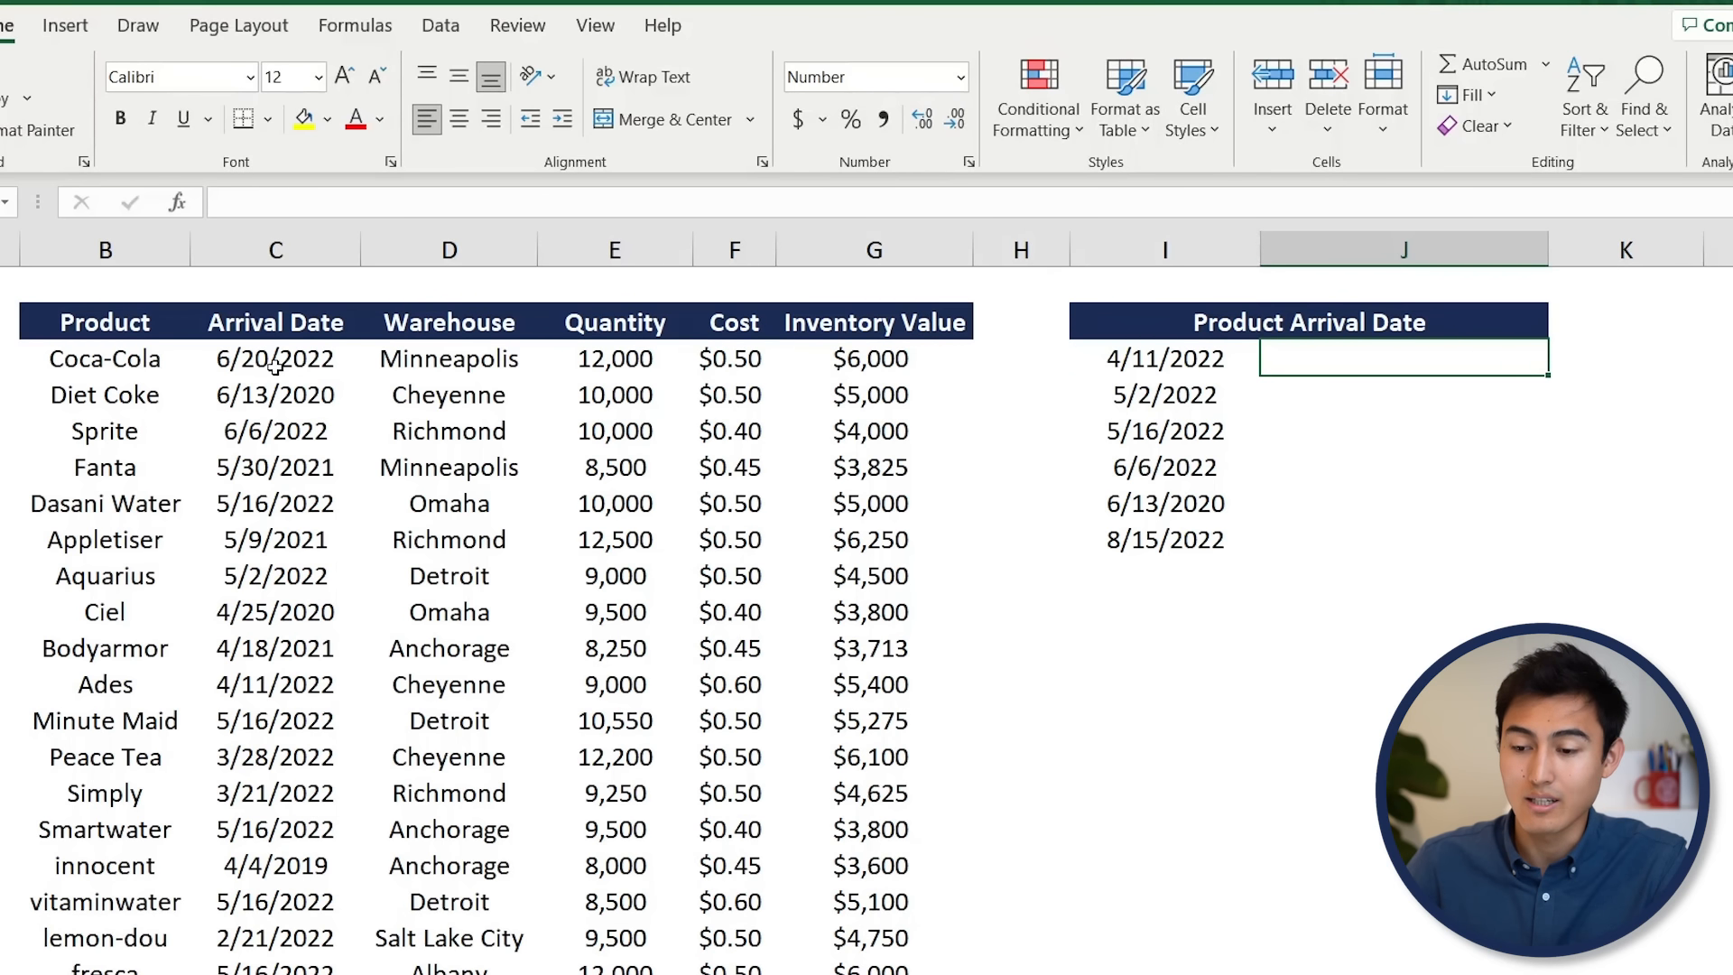
click(297, 393)
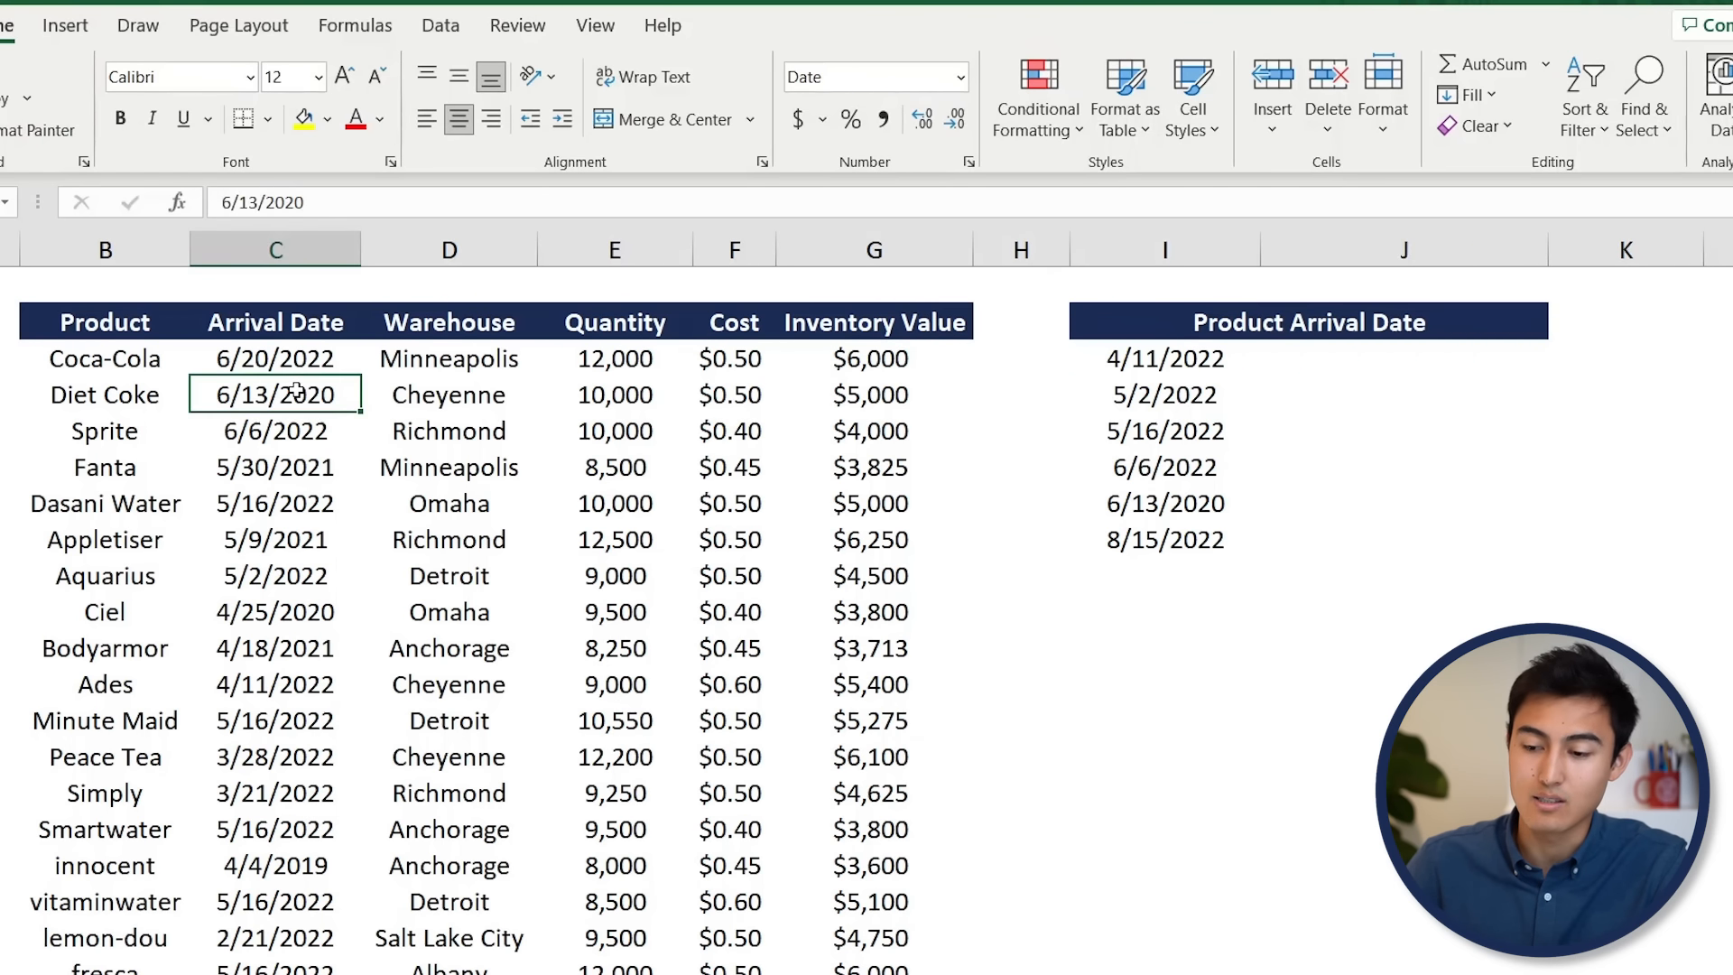
key(ctrl+space)
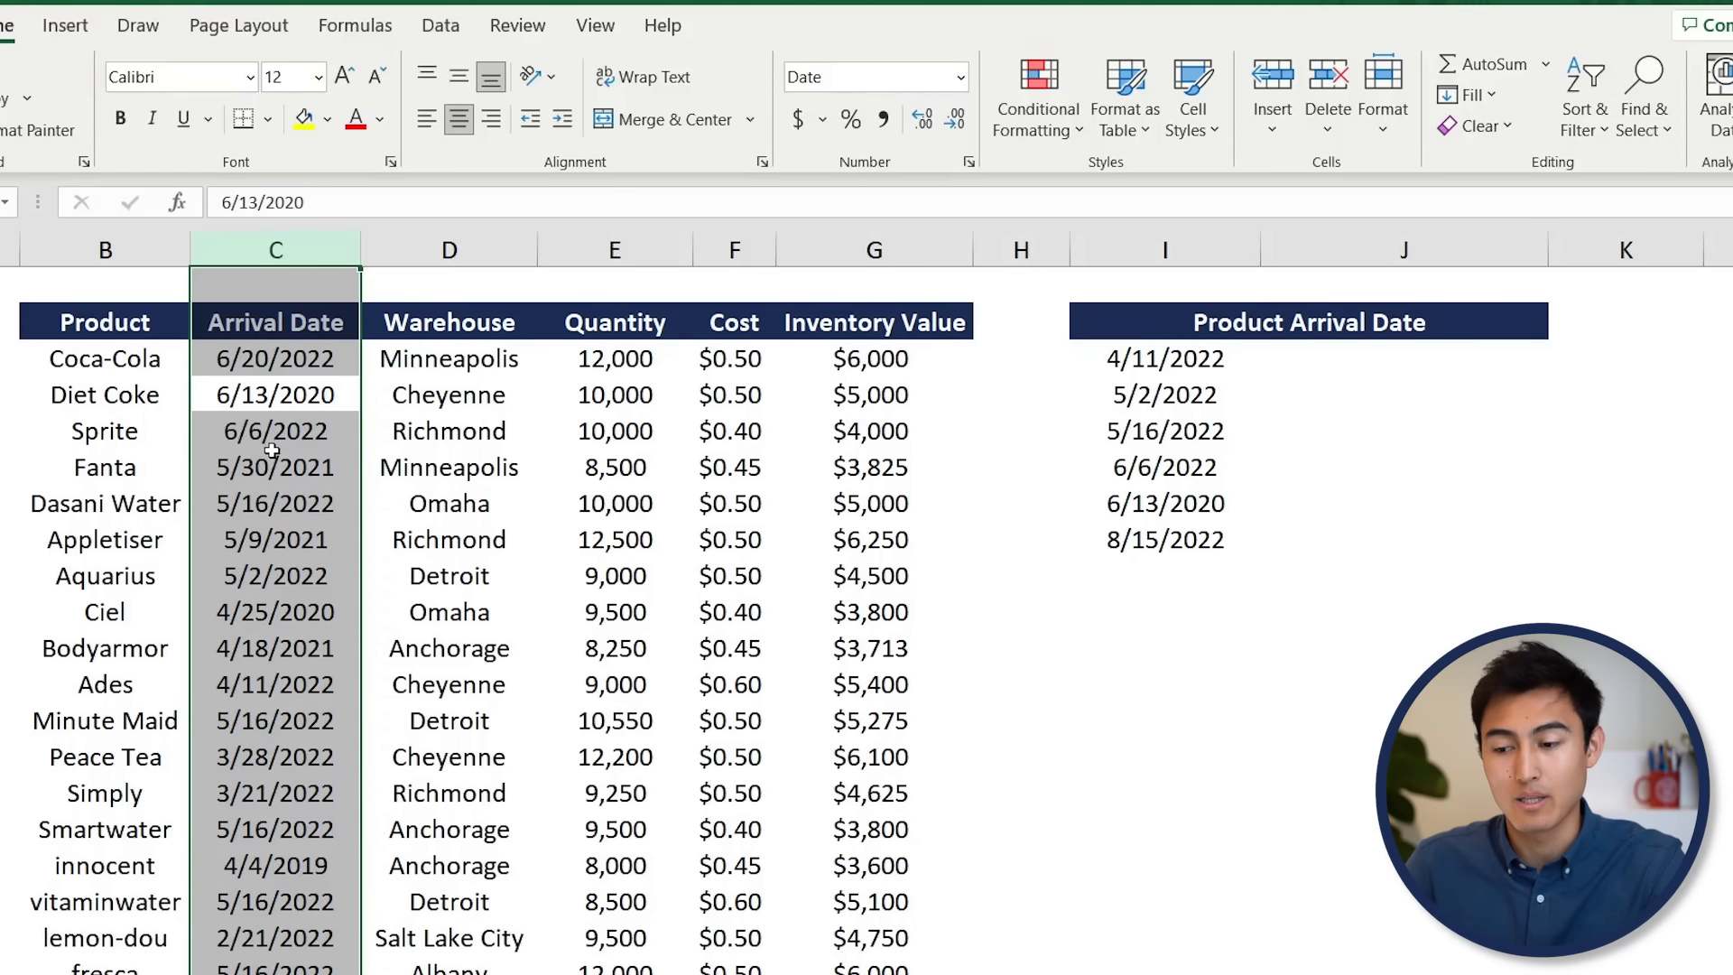
Start an XLOOKUP formula in J3, beside the 4/11/2022 date, with I3 as the lookup value.
key(Right)
key(Right)
key(Right)
key(Right)
key(Right)
key(Right)
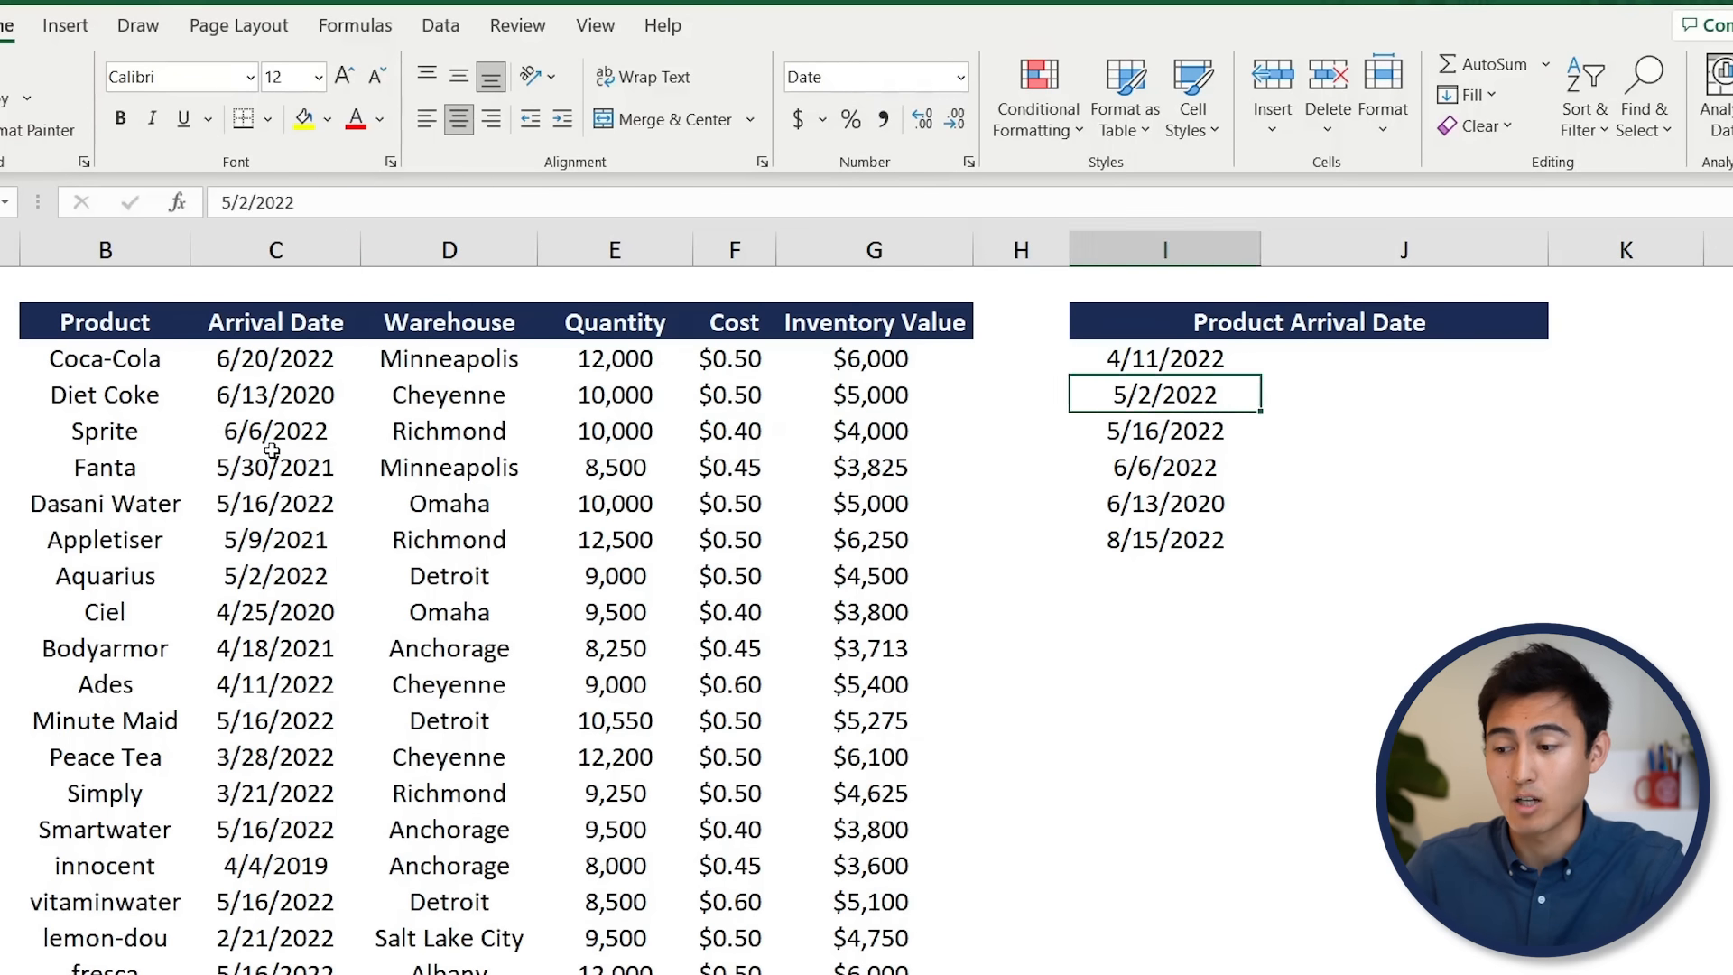
key(Right)
key(Up)
text(=)
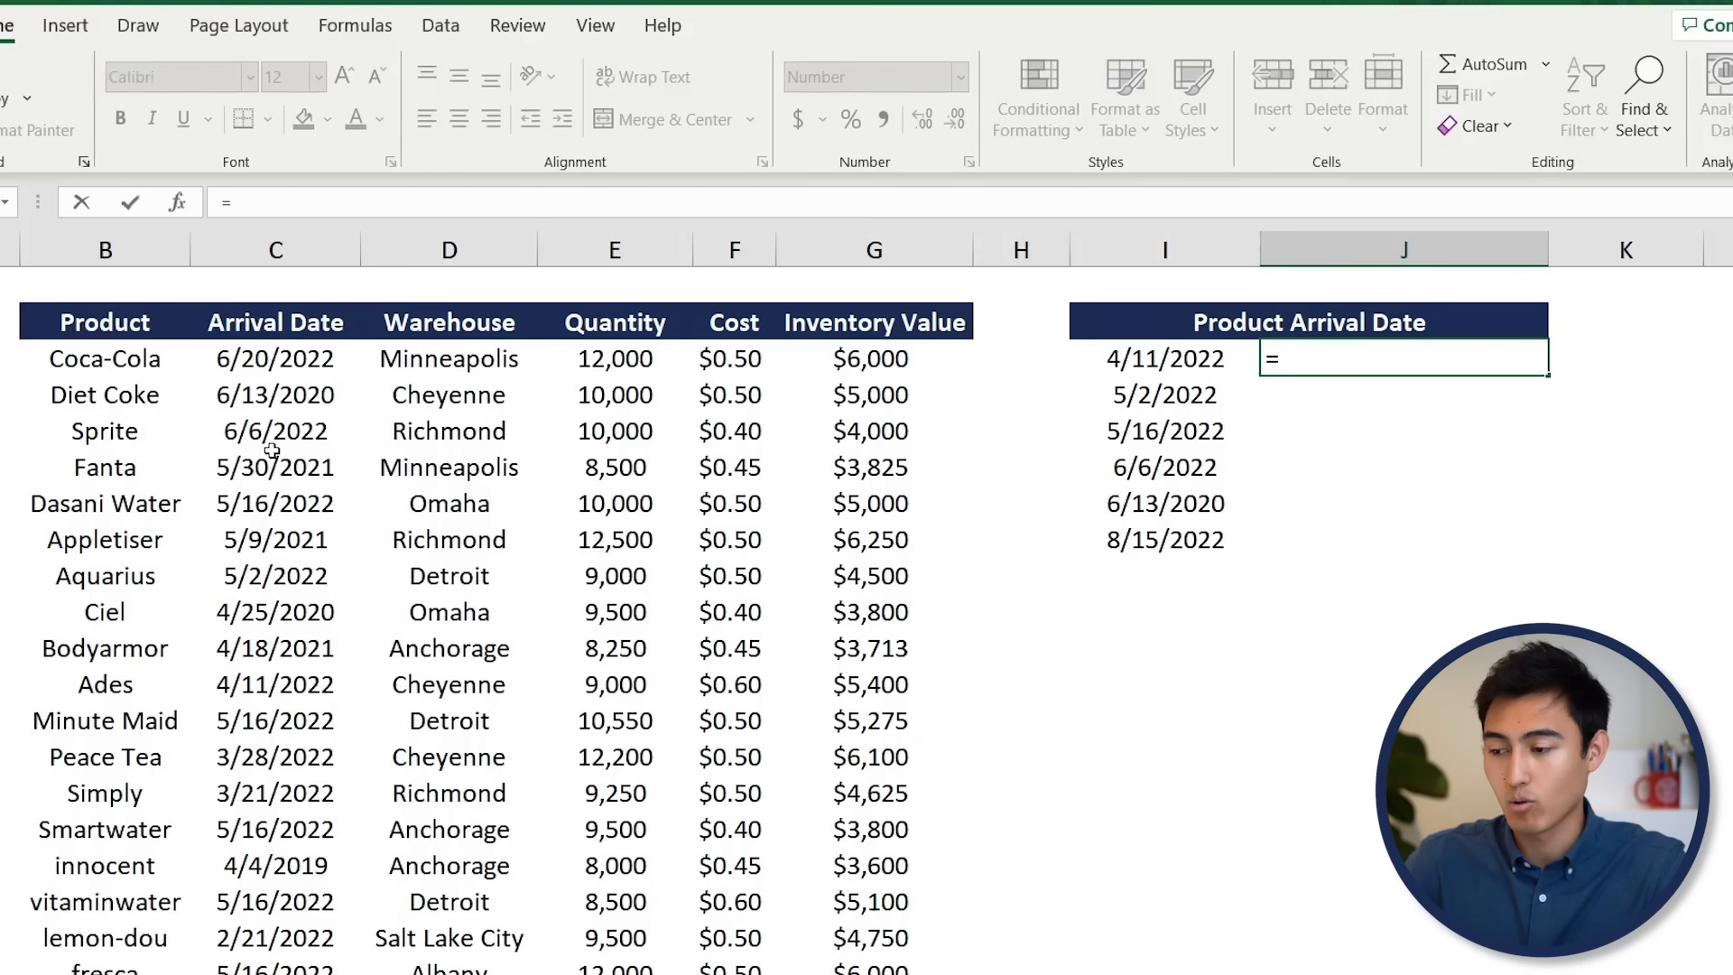
text(xl)
key(Tab)
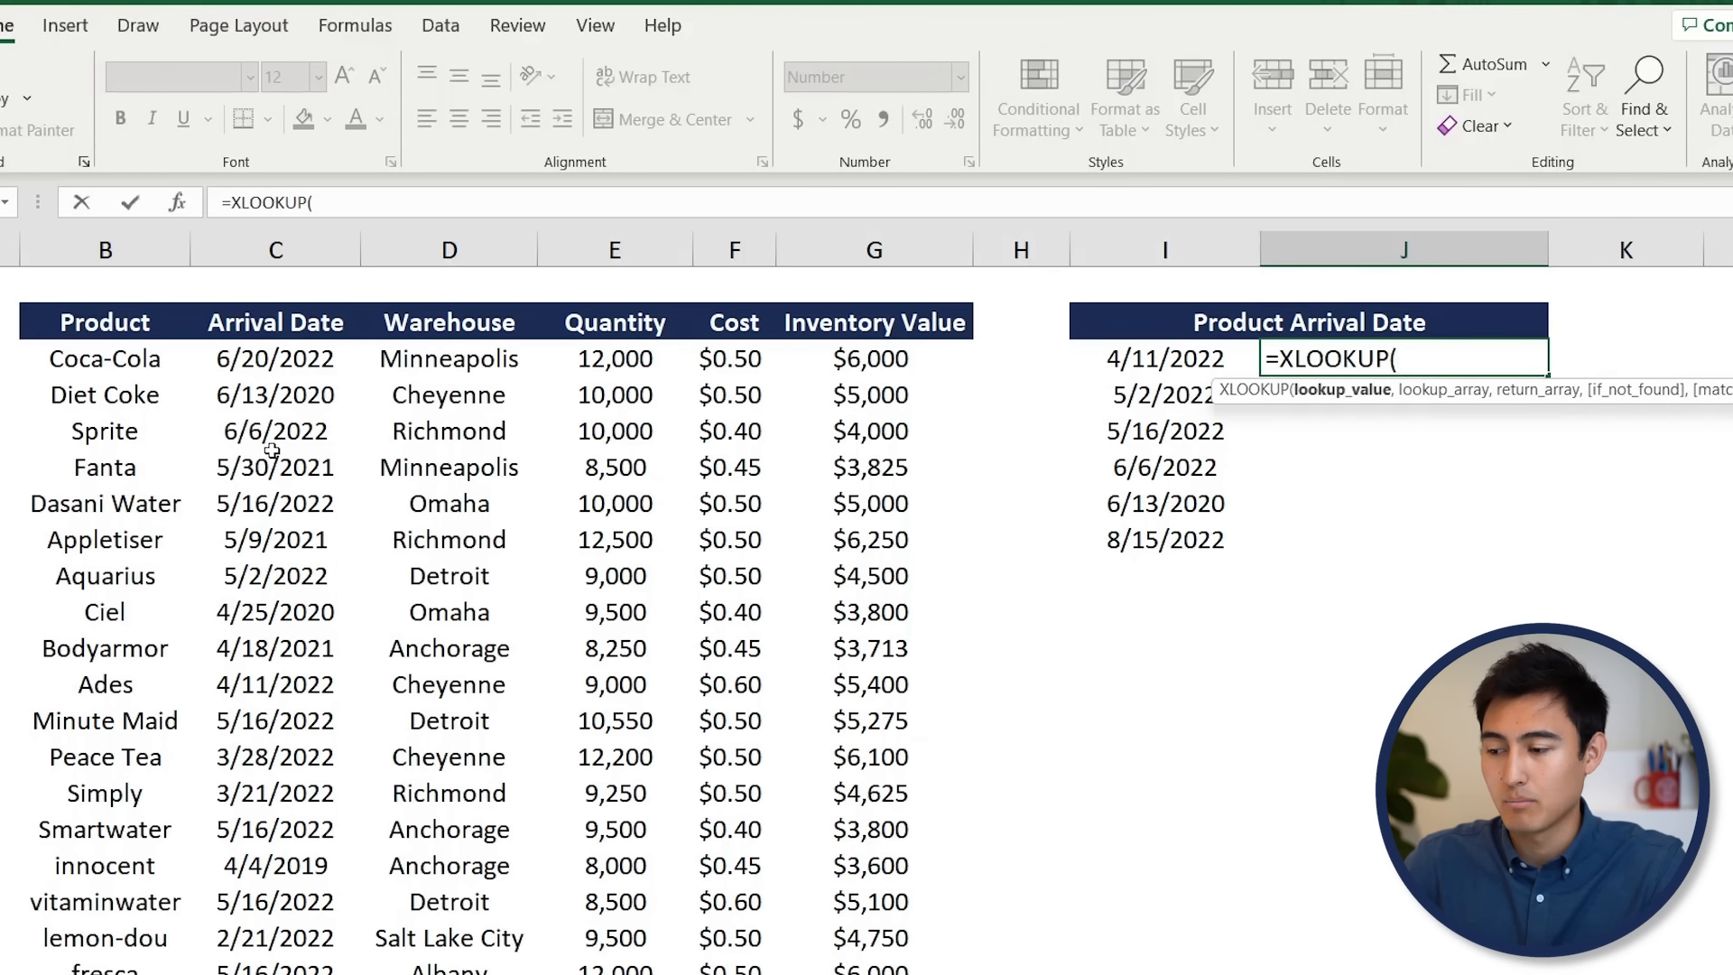
key(Left)
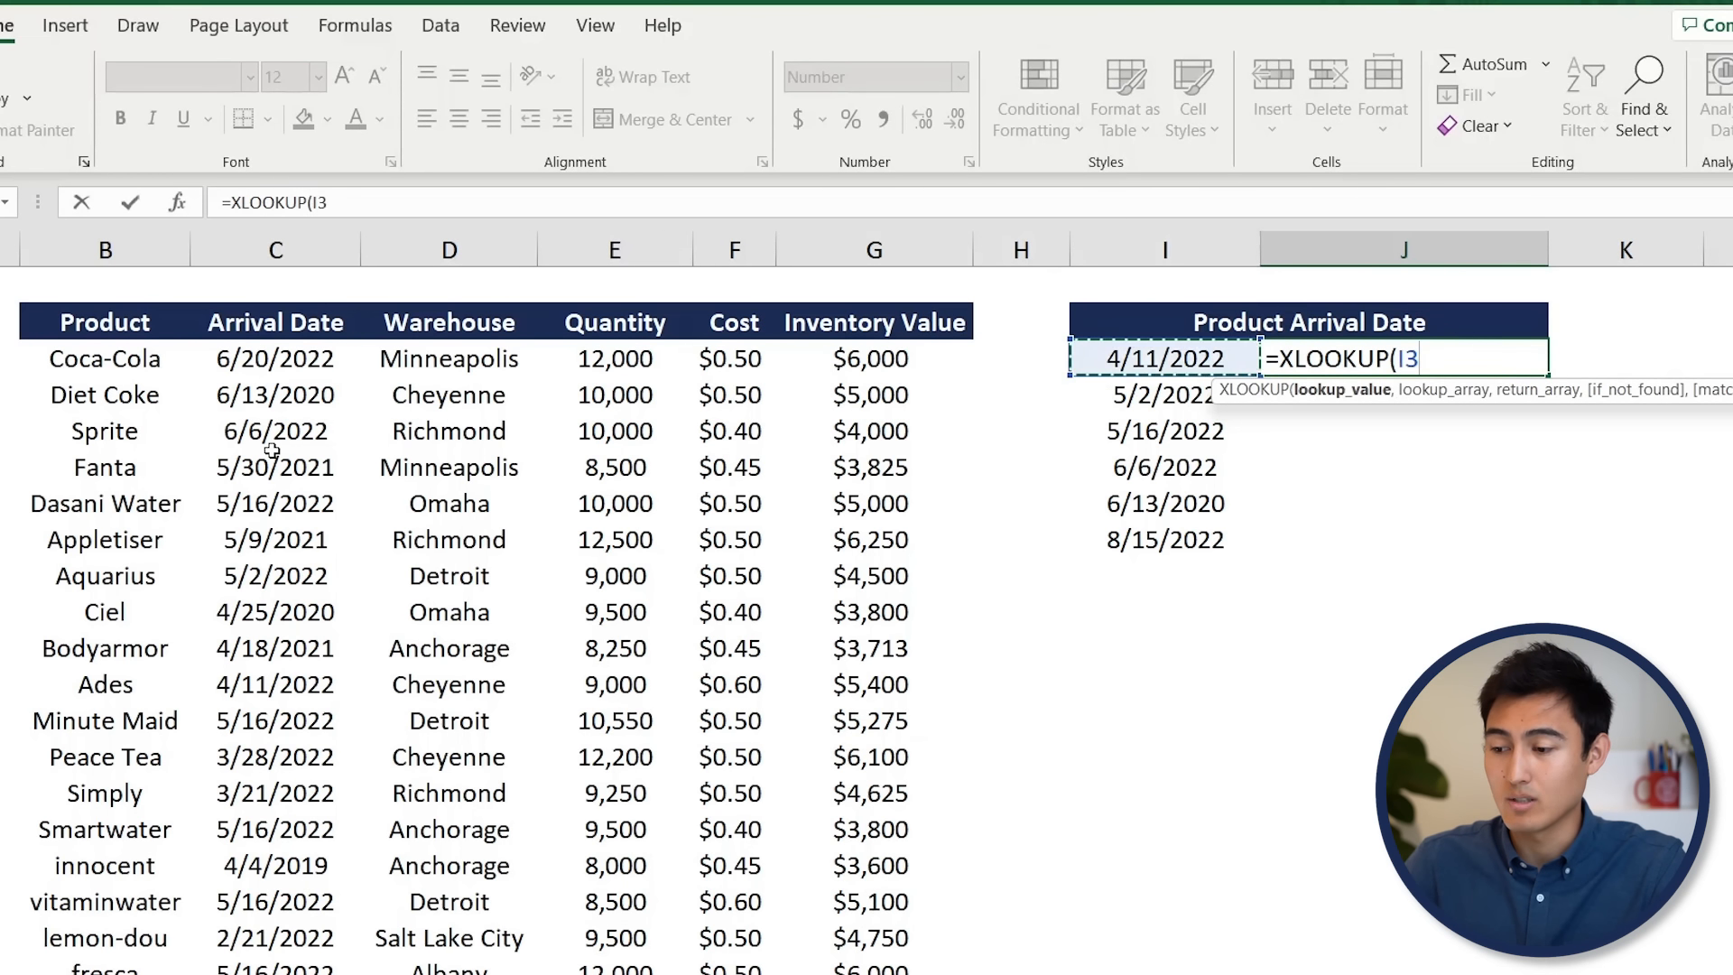
text(,)
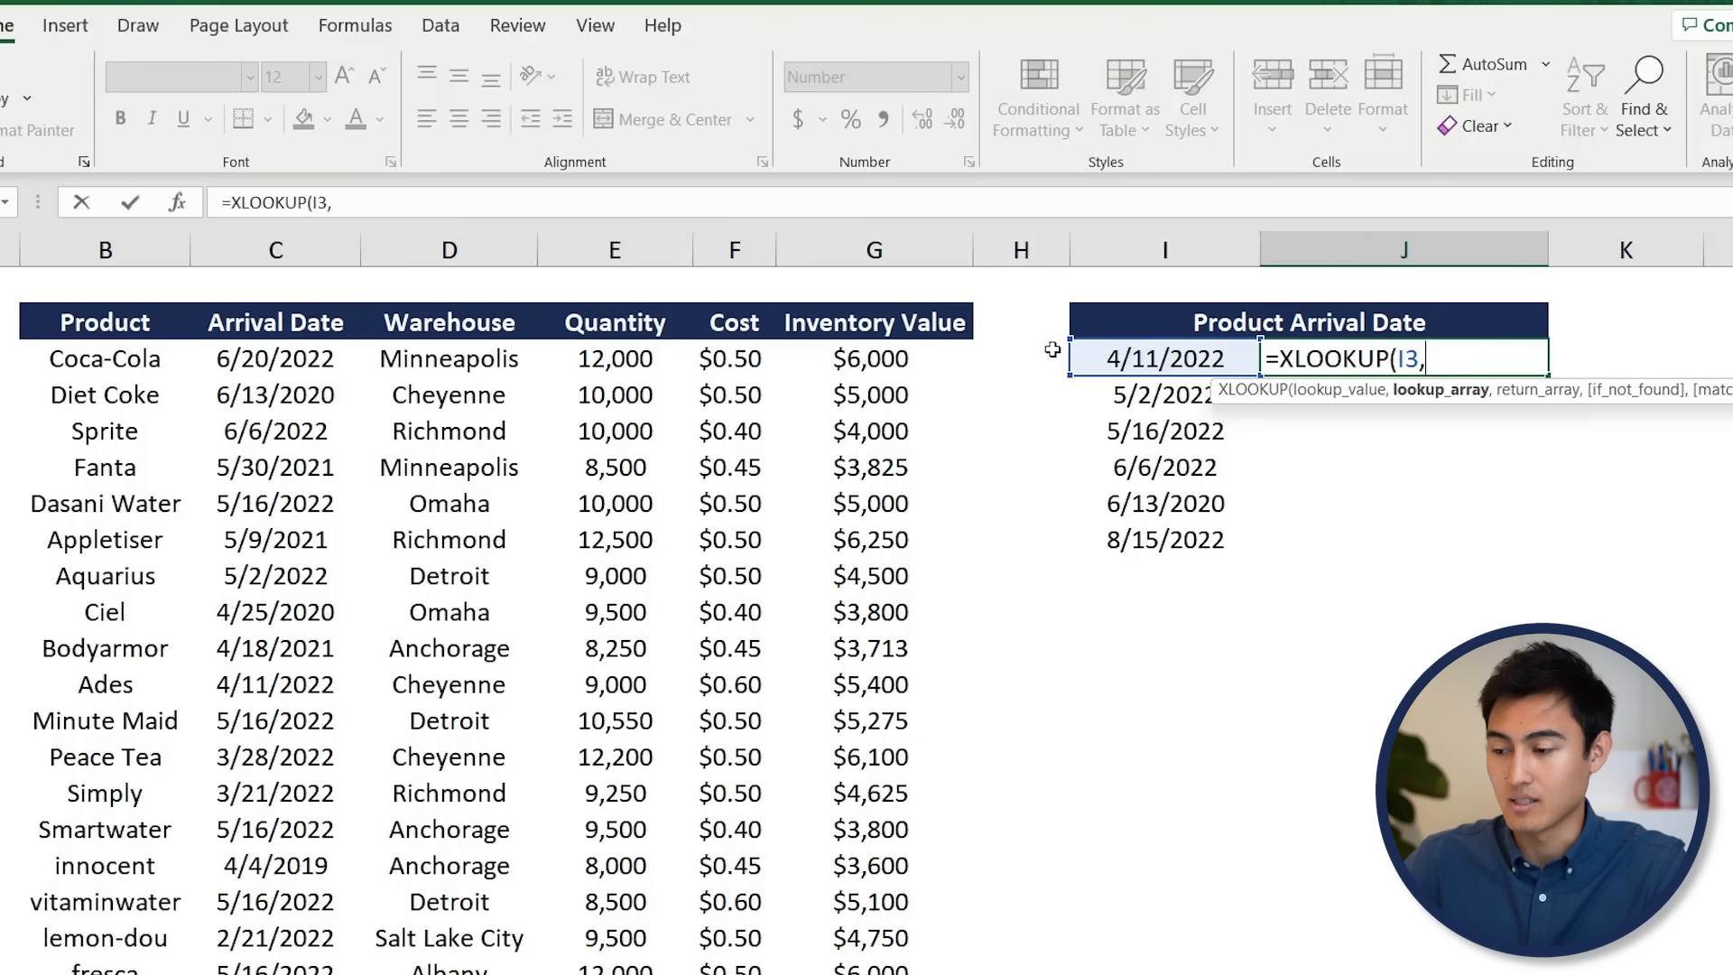
Set the XLOOKUP lookup array to the locked Arrival Date range $C$3:$C$23.
key(Left)
key(Left)
key(Left)
key(Left)
key(Left)
key(Left)
key(Left)
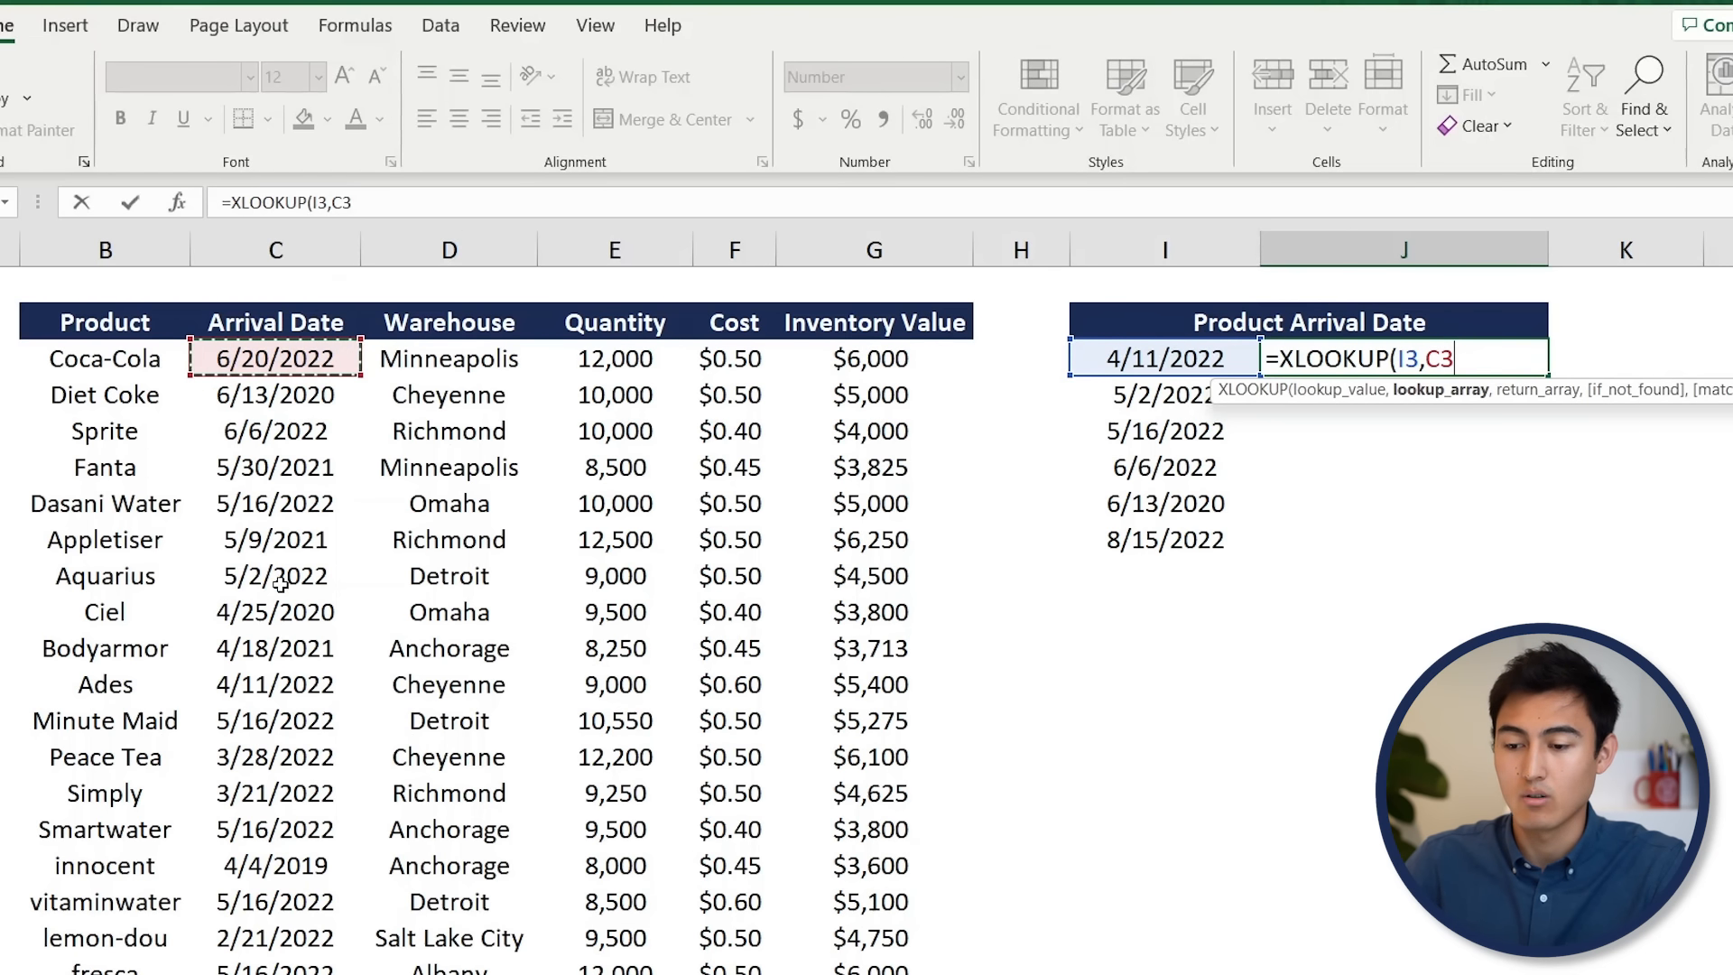
key(ctrl+shift+Down)
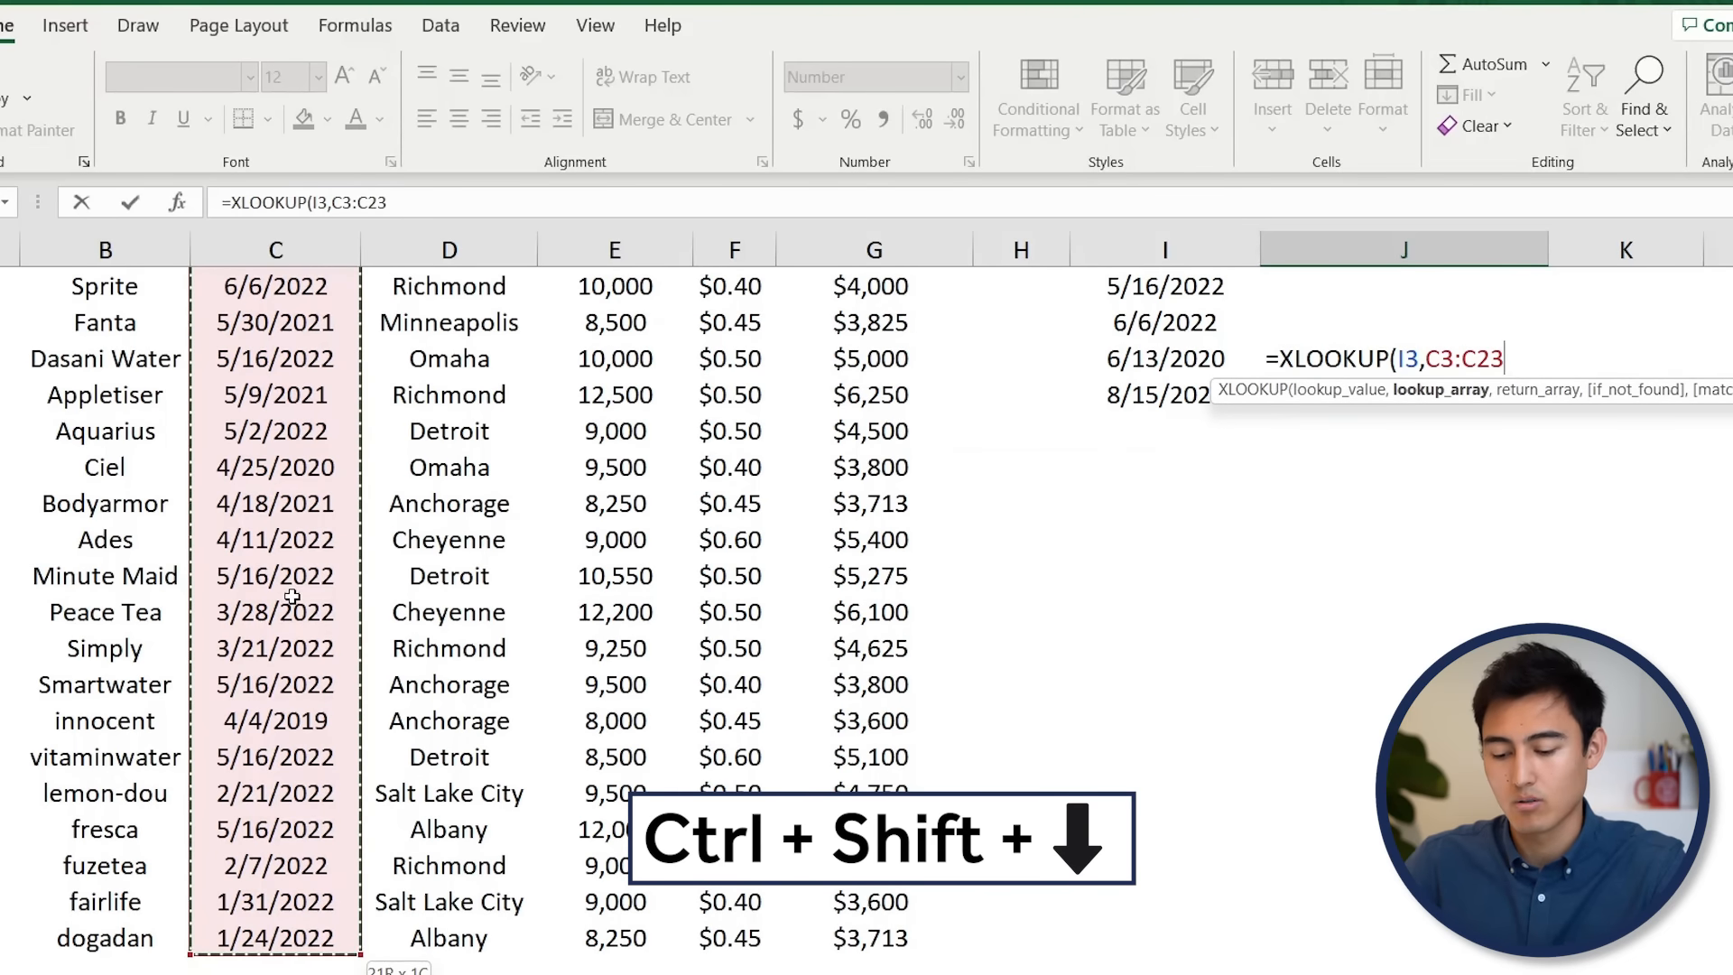
key(F4)
text(,)
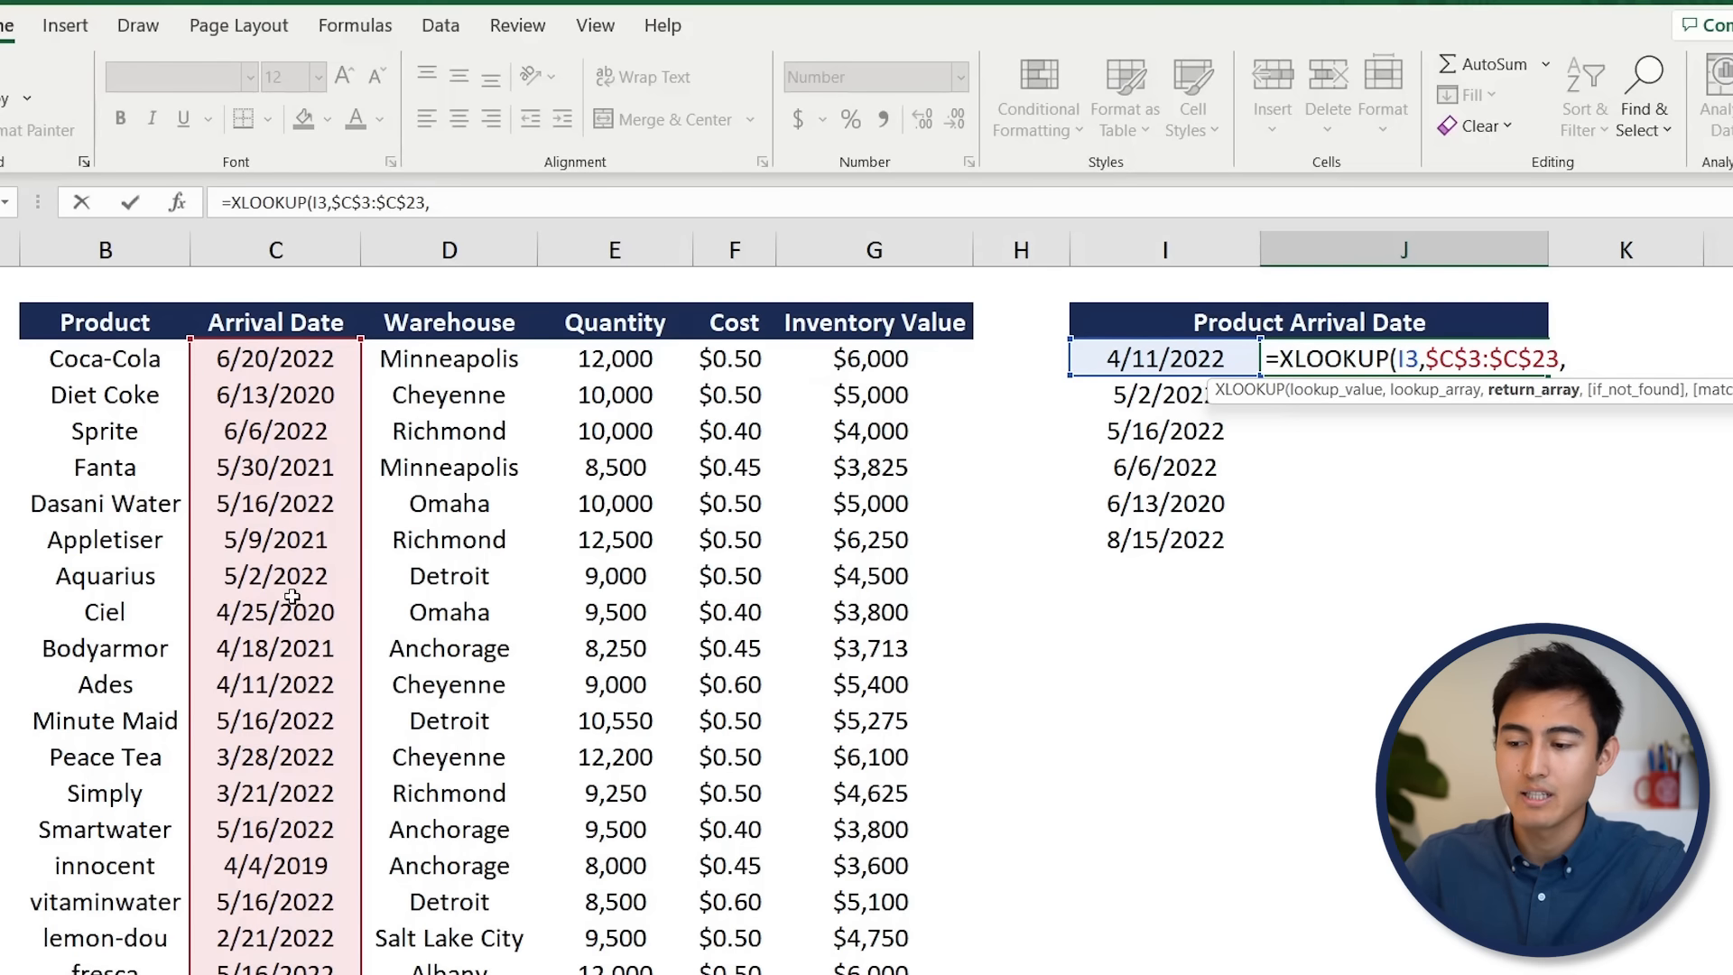
Set the XLOOKUP return array to the locked Product range $B$3:$B$23 and enter the formula.
key(Left)
key(Left)
key(Left)
key(Left)
key(Left)
key(Left)
key(Left)
key(Left)
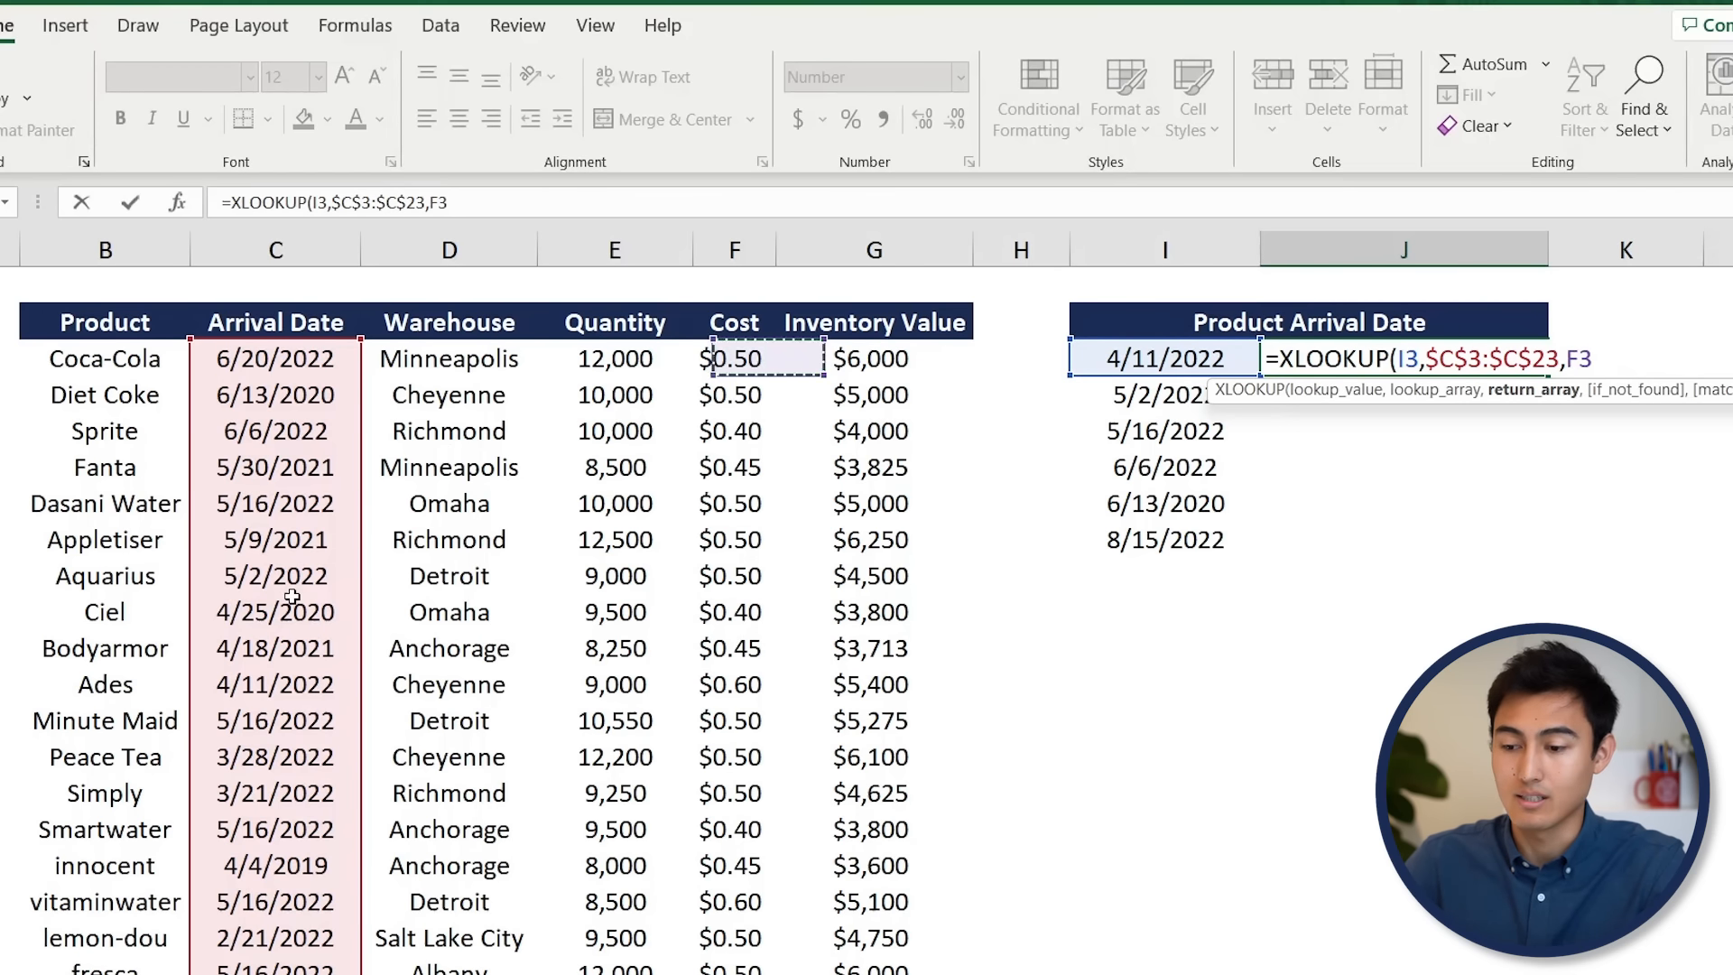
key(ctrl+shift+Down)
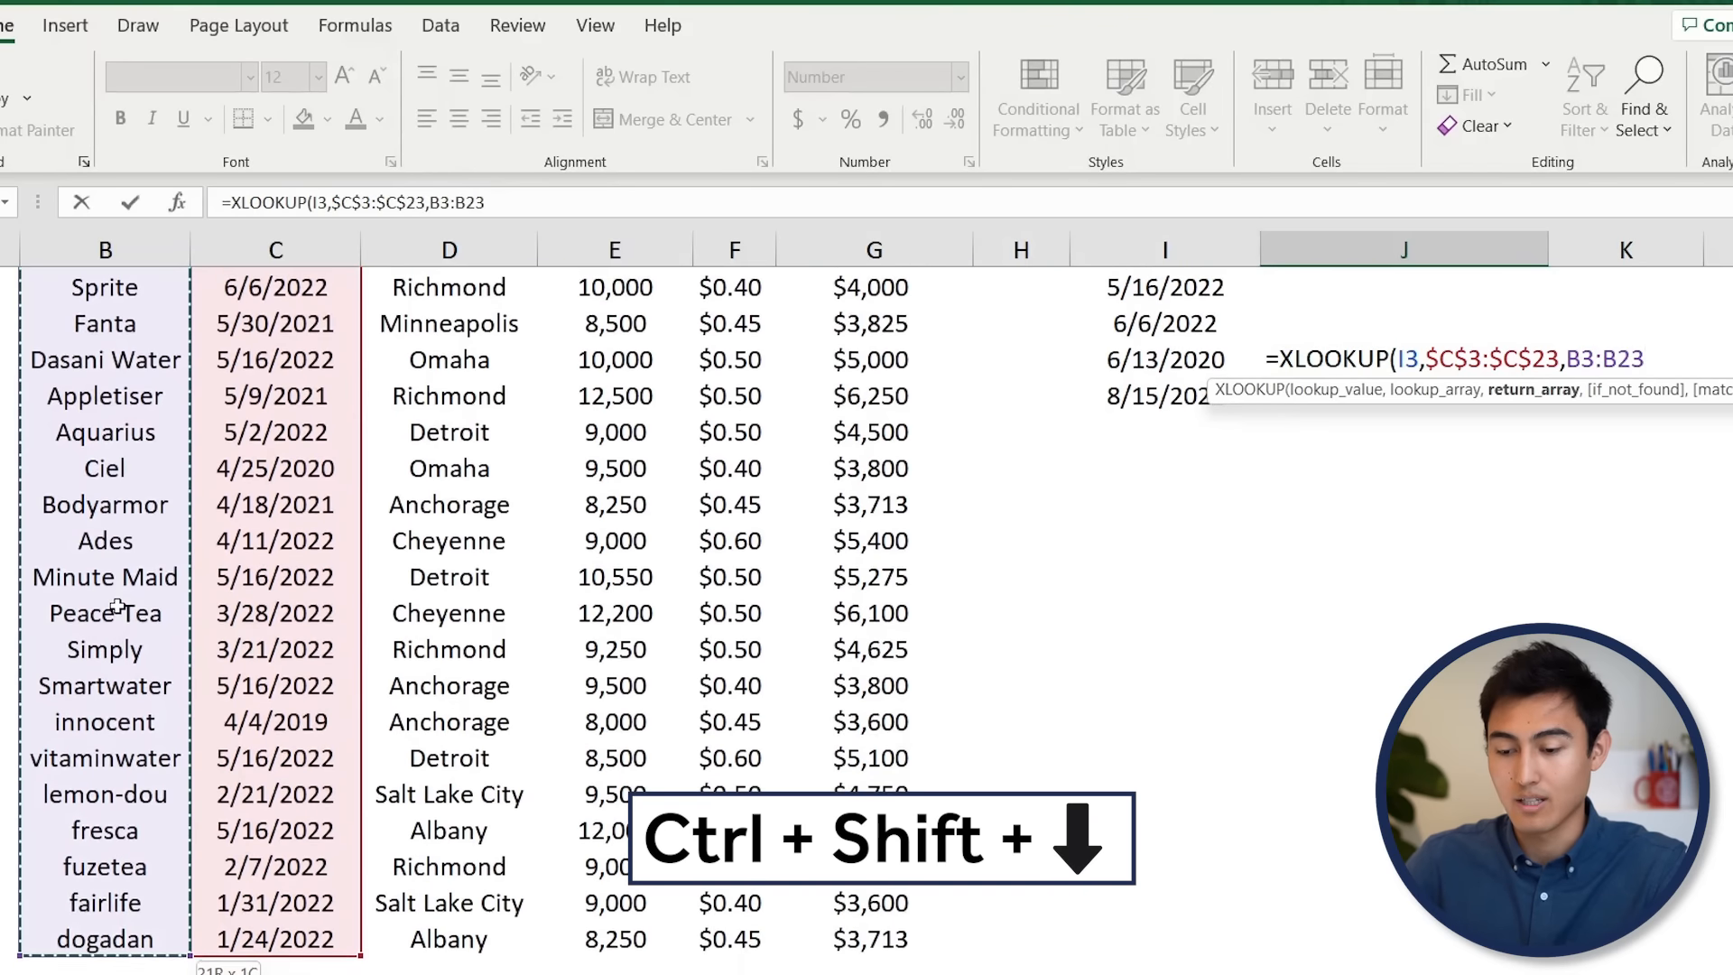
key(F4)
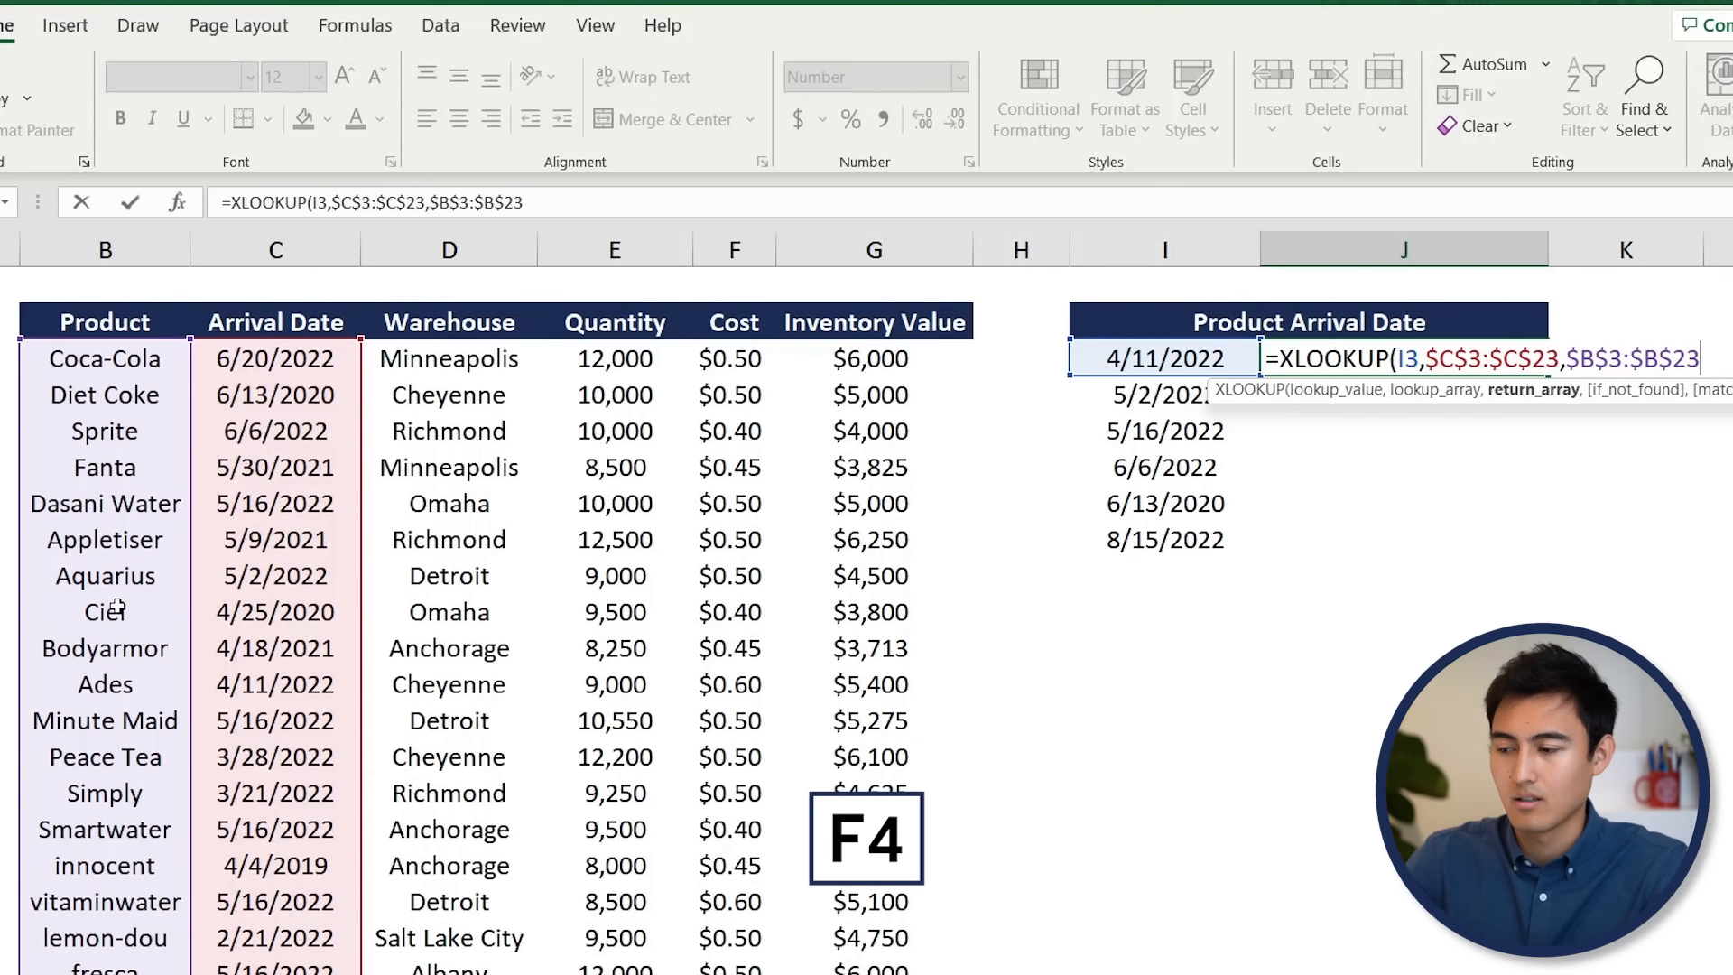
key(Return)
key(Up)
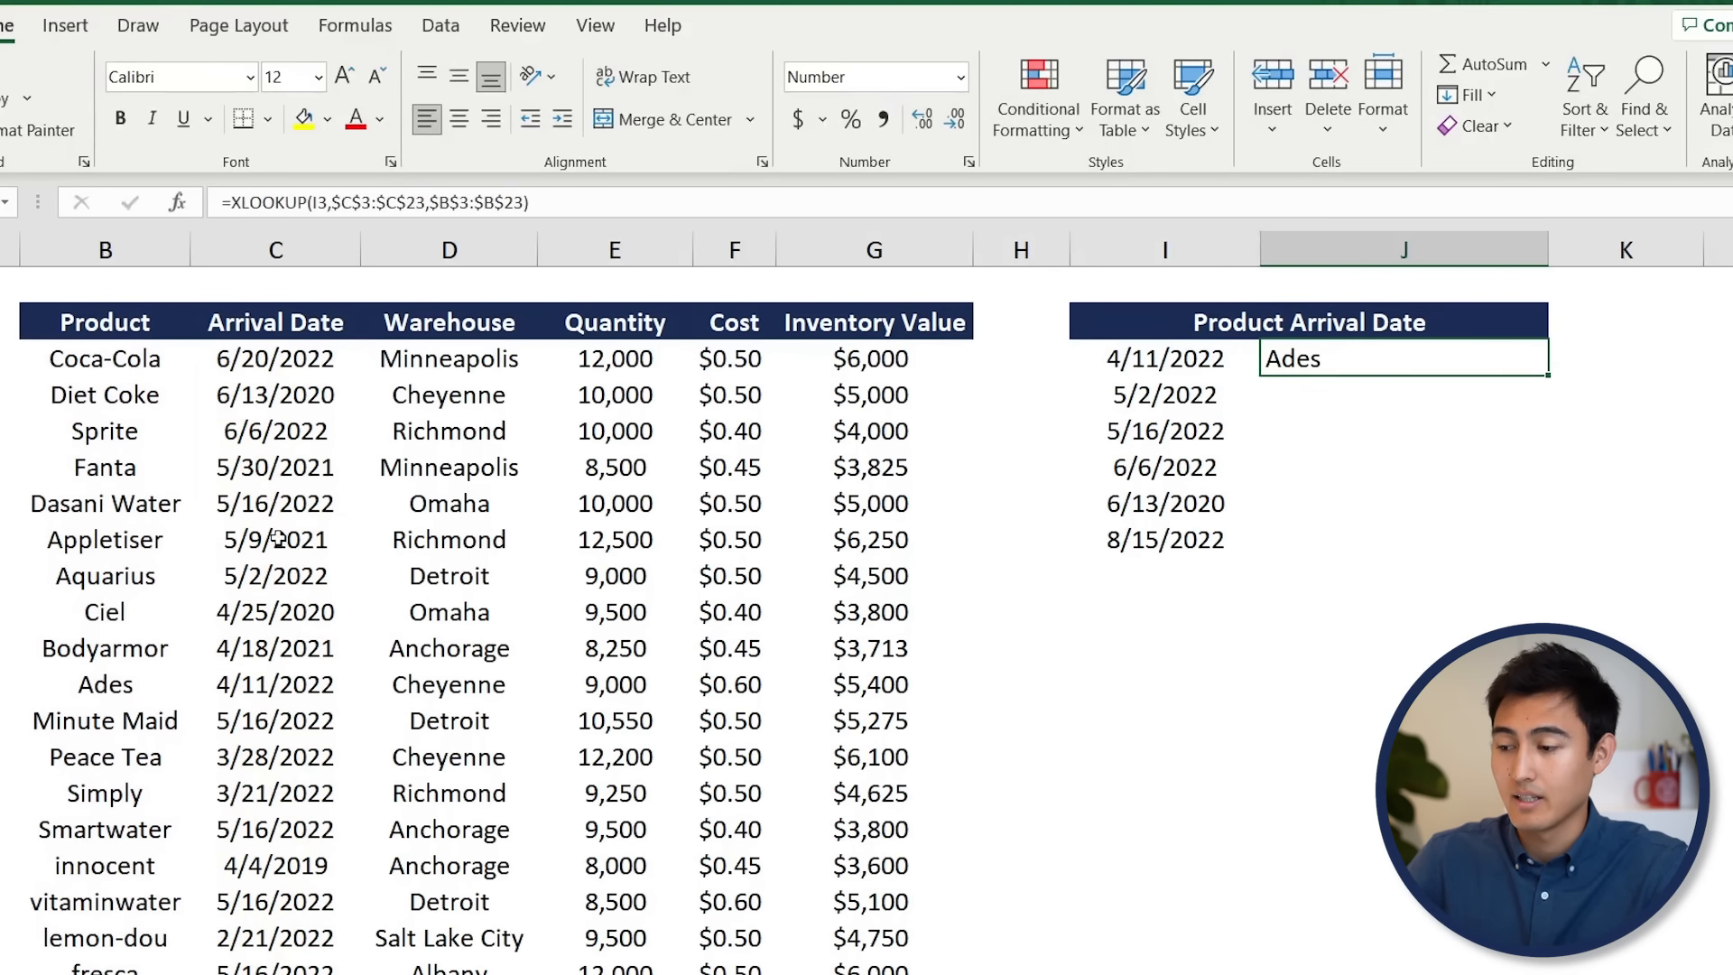
Fill the XLOOKUP formula down to the 8/15/2022 row and check that last row's formula.
double_click(1547, 375)
key(Down)
key(Down)
key(Down)
key(Down)
key(Down)
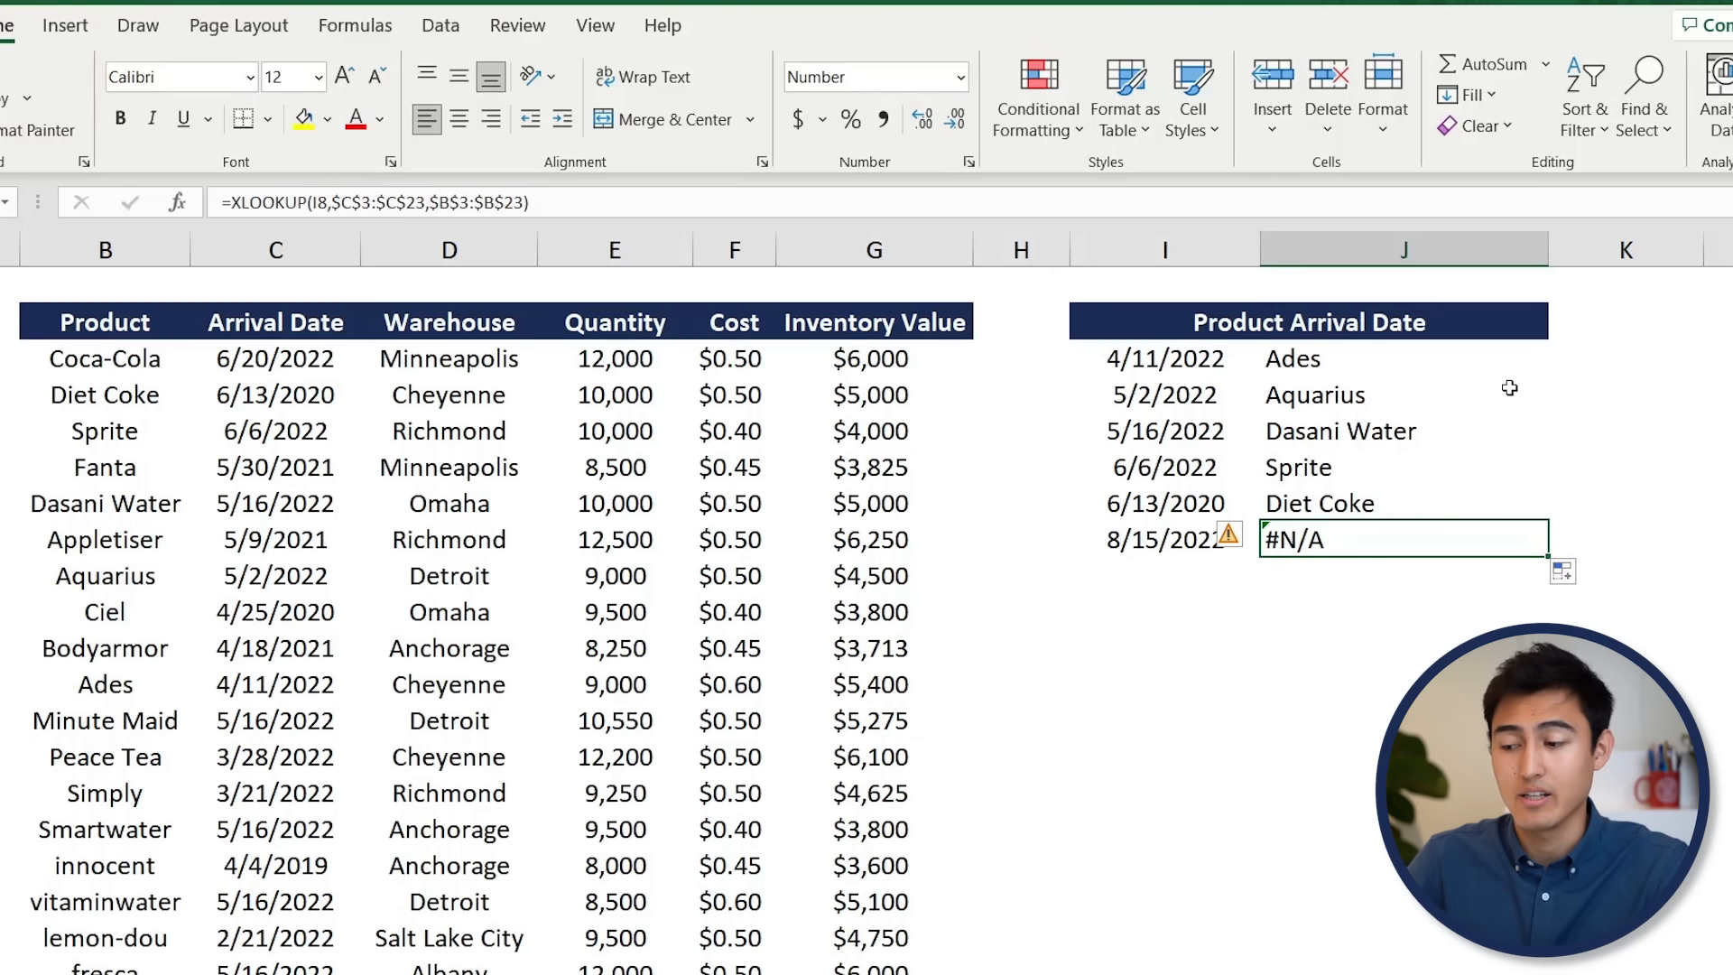
Inspect the XLOOKUP formula in J8 and its lookup date 8/15/2022 in I8.
key(F2)
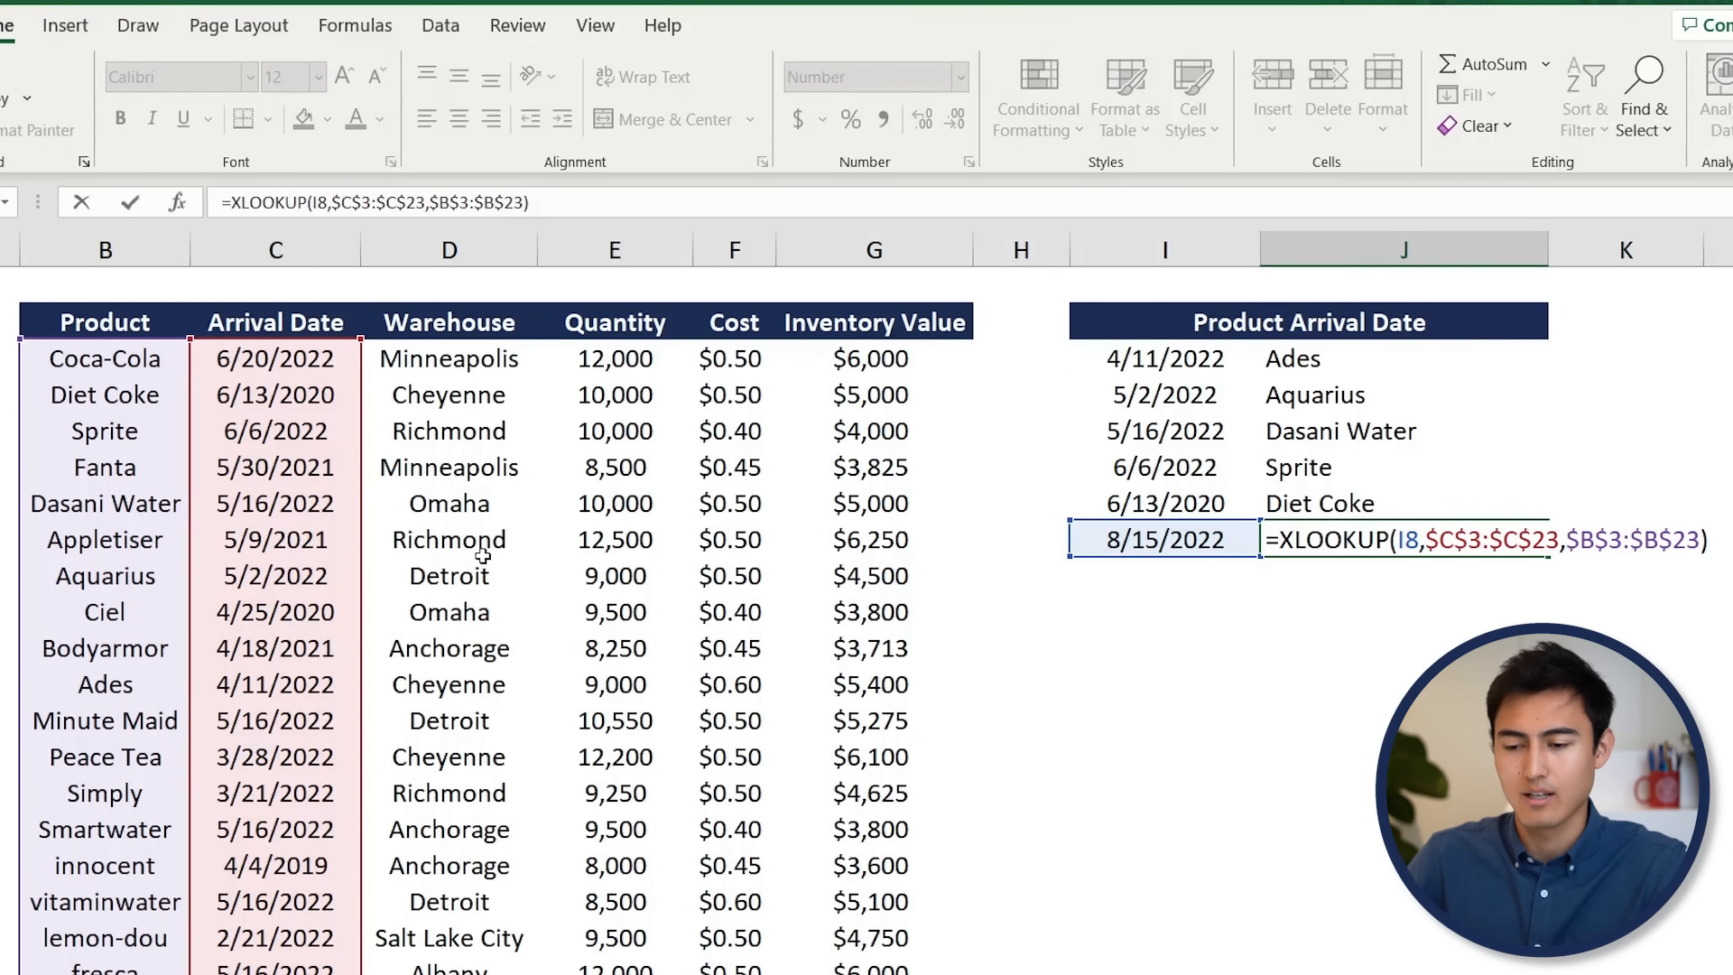
key(ctrl+Return)
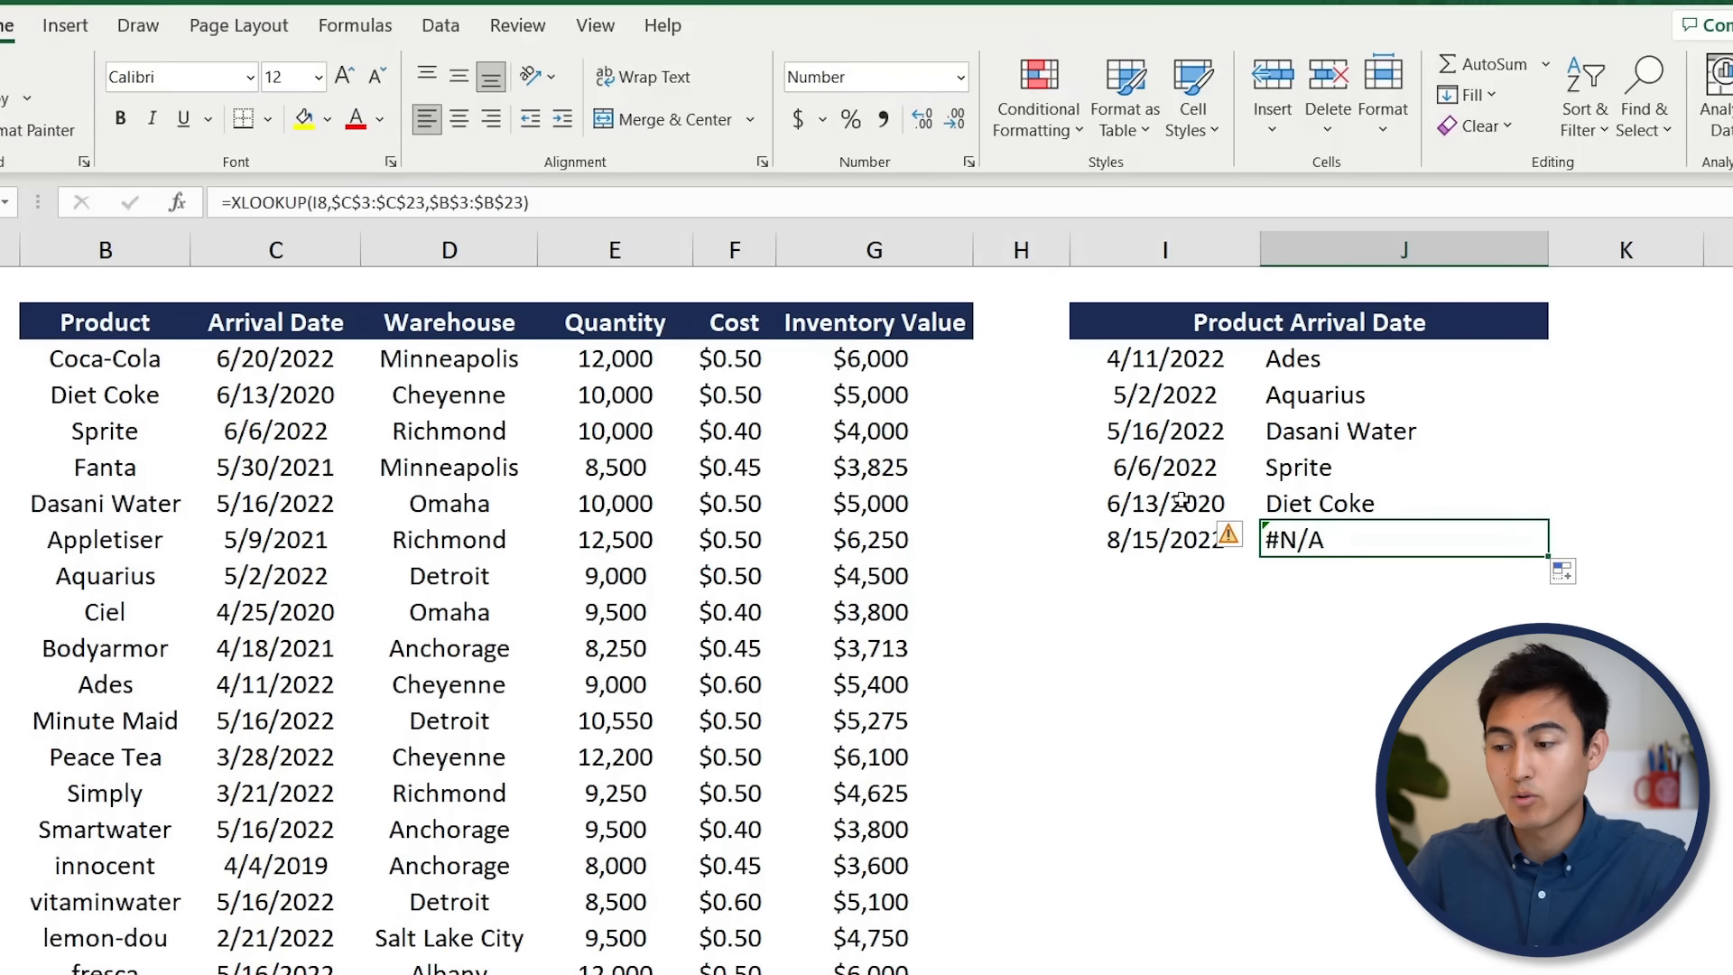
click(1110, 543)
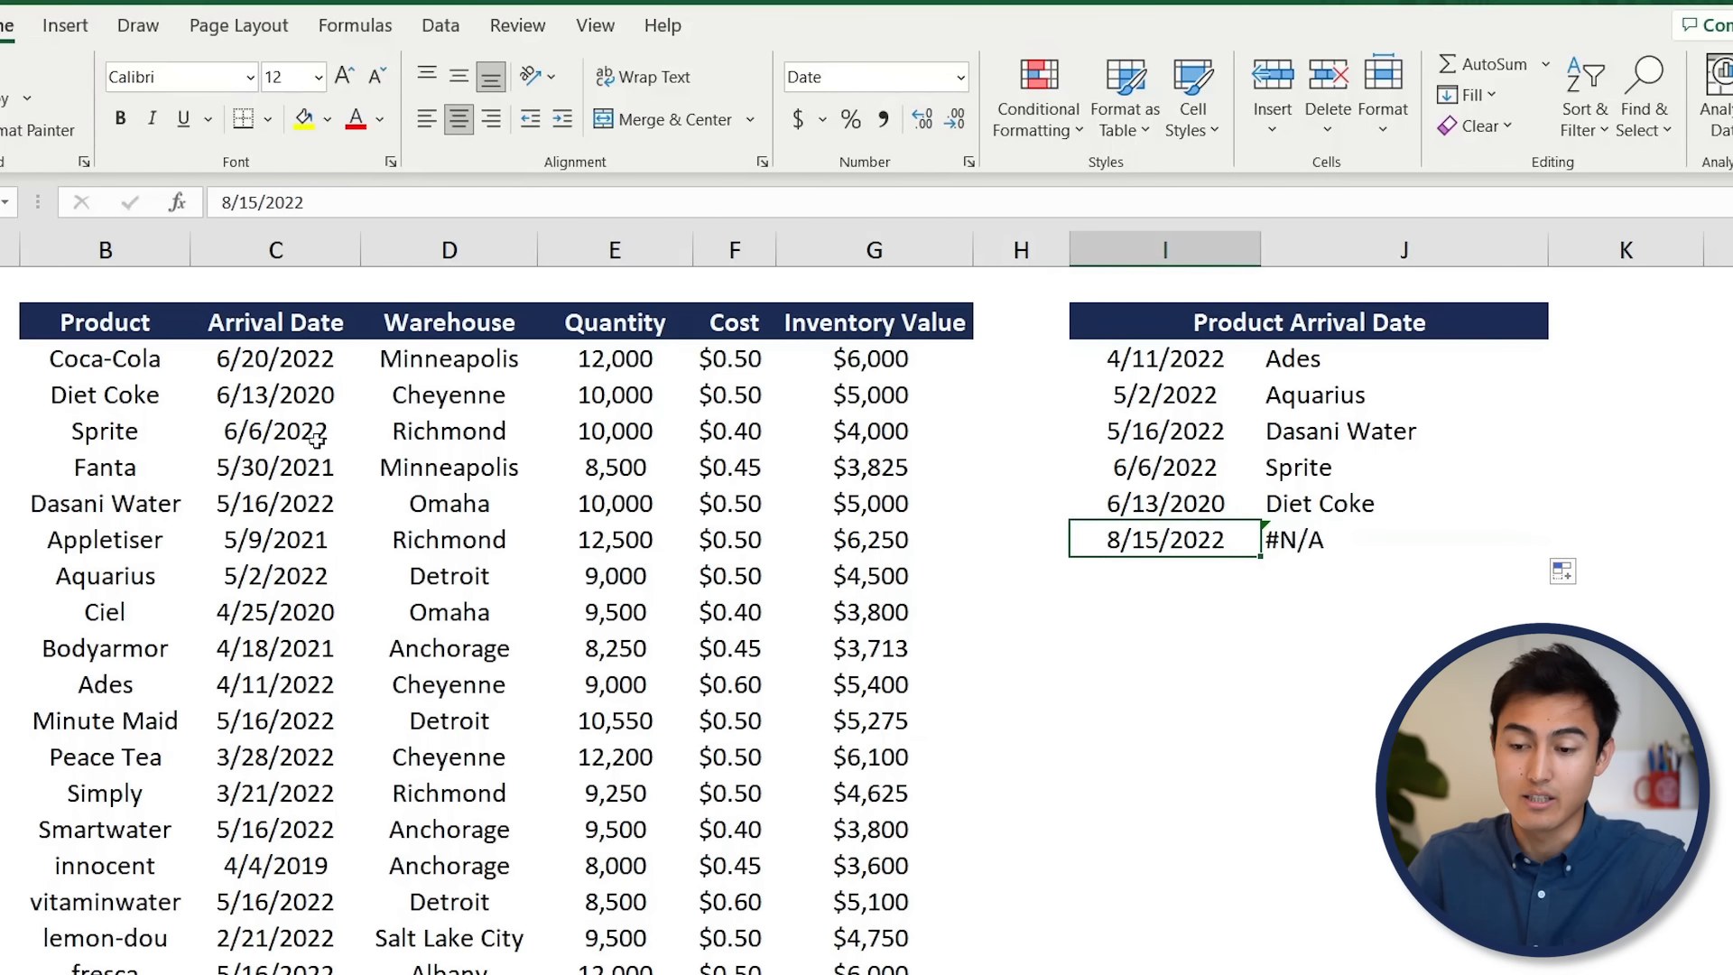
click(1389, 542)
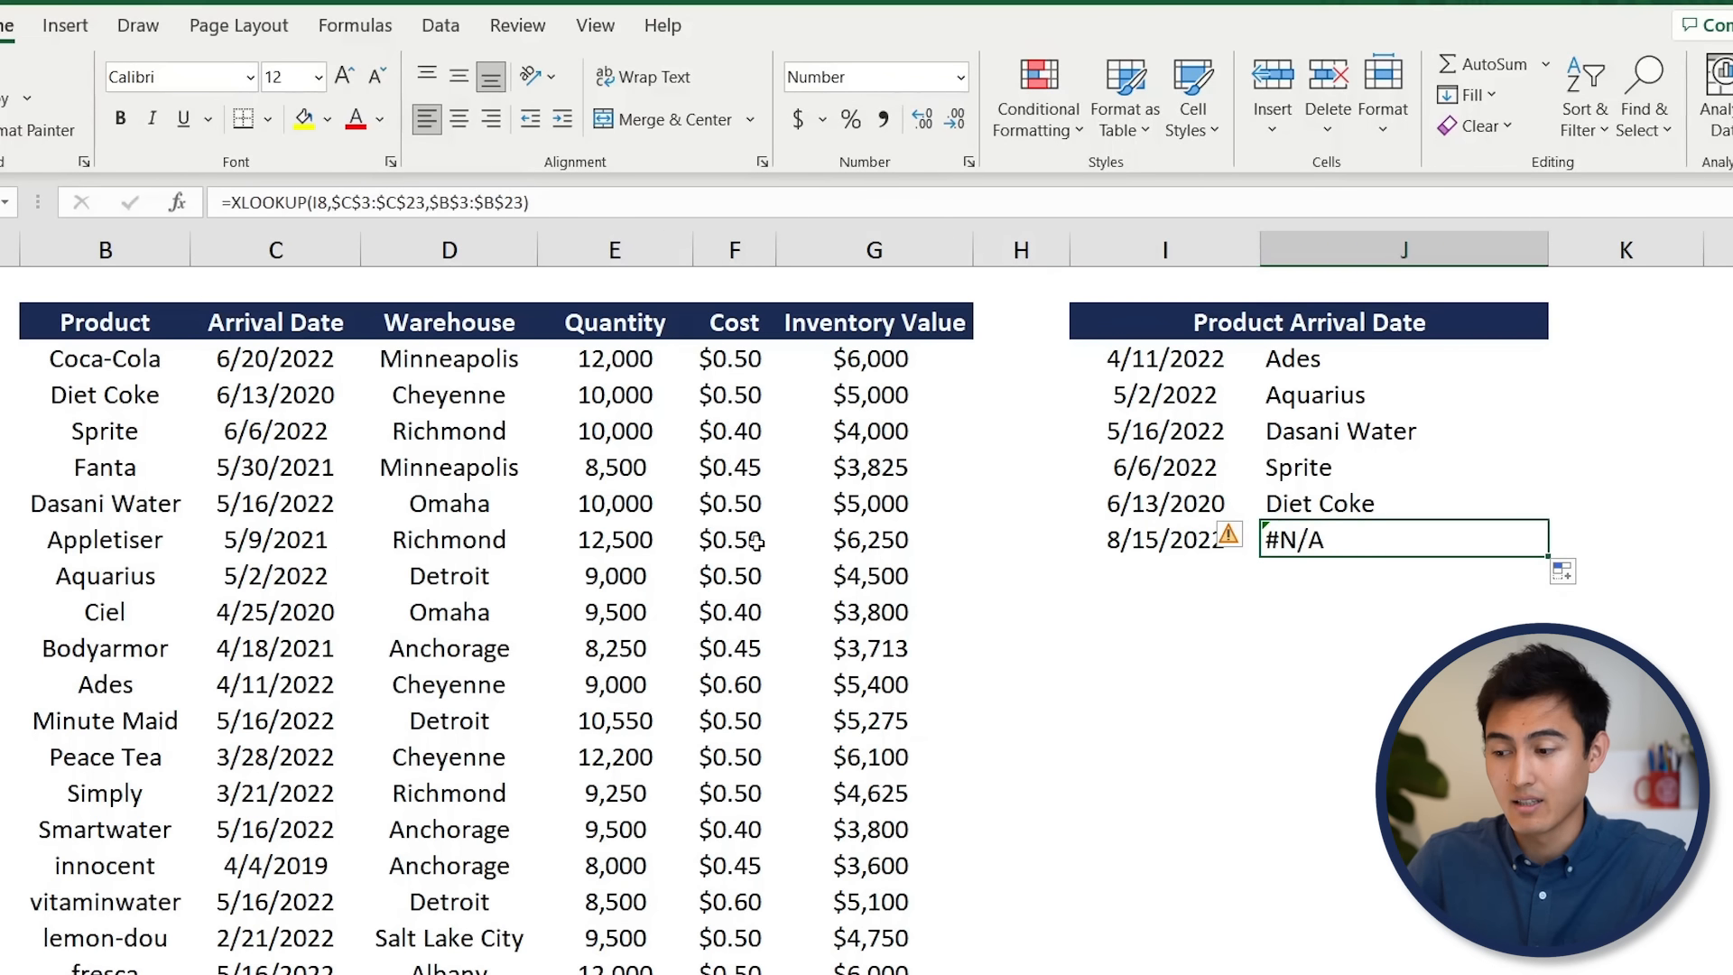
Add the if_not_found argument "nothing arrived on this date" to the XLOOKUP formula in J8, beside the 8/15/2022 date.
double_click(1374, 540)
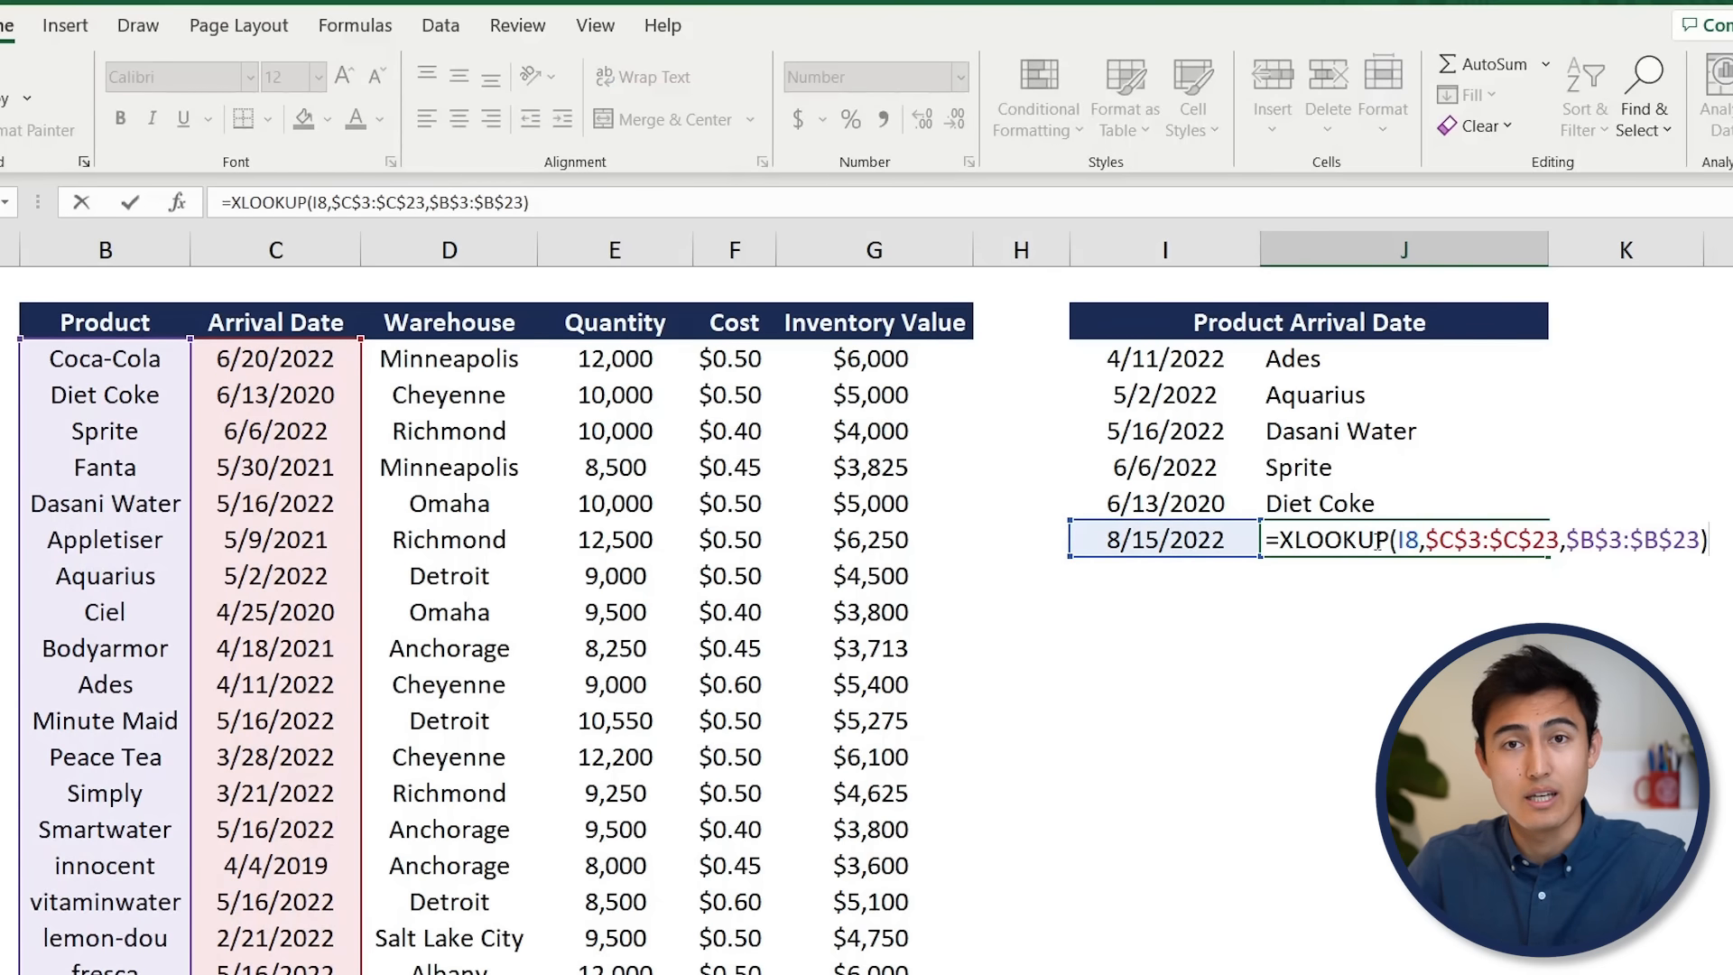
key(Left)
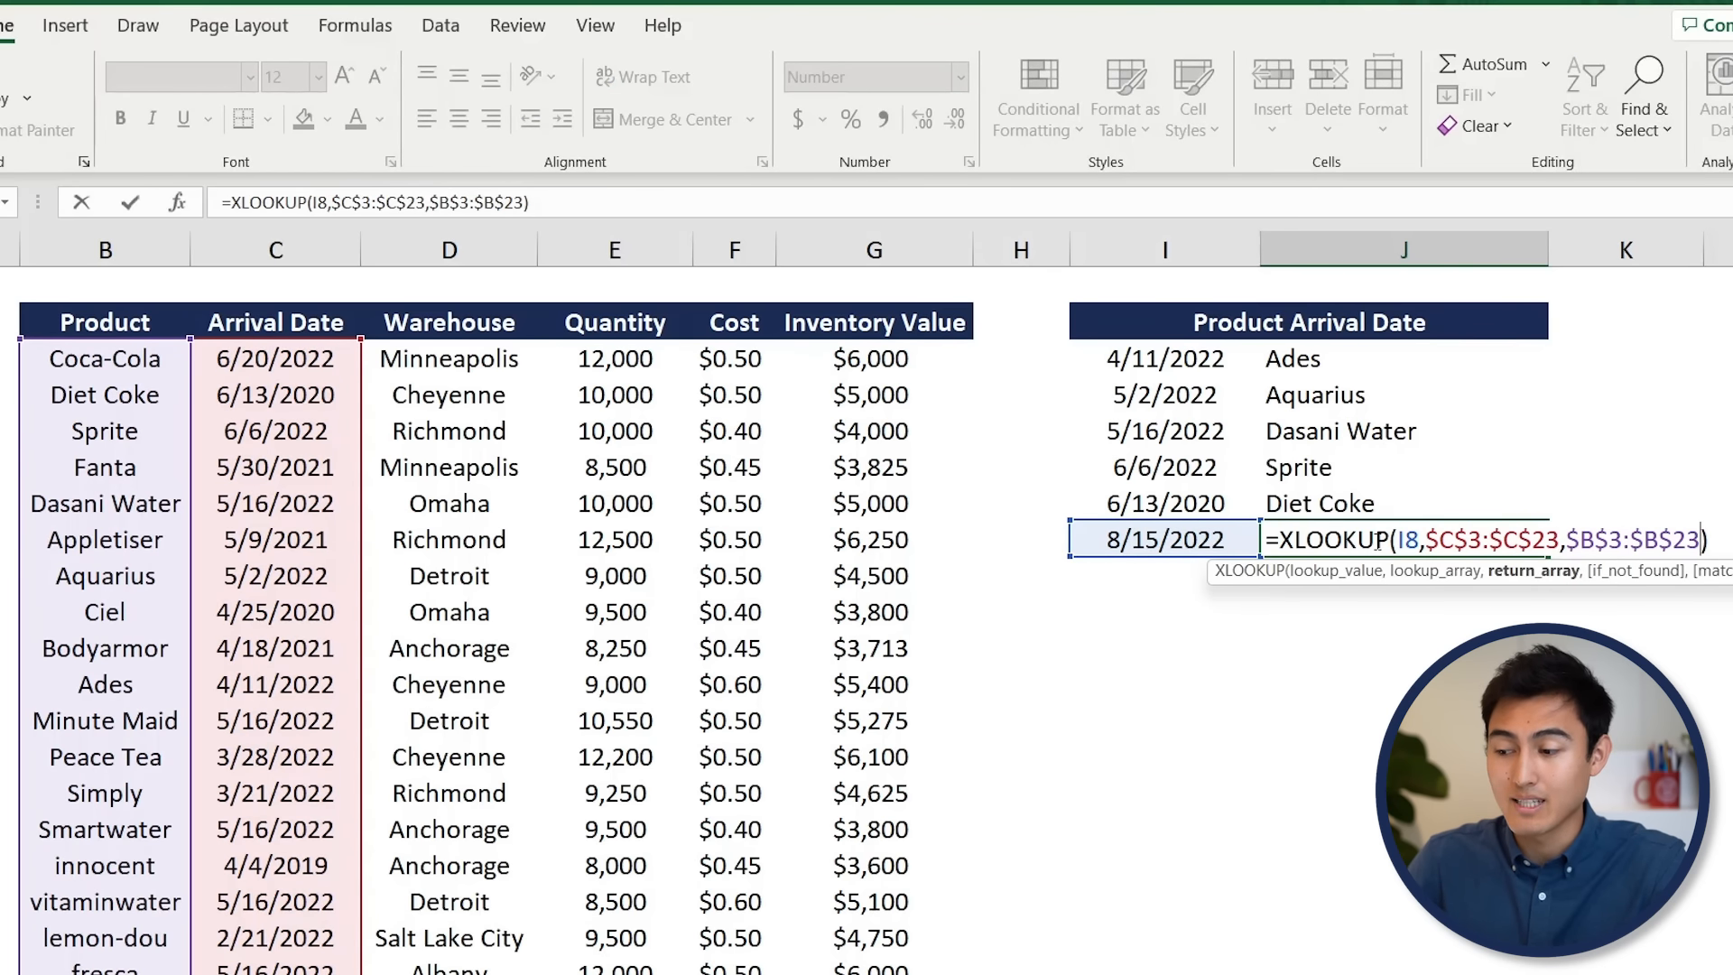
text(,)
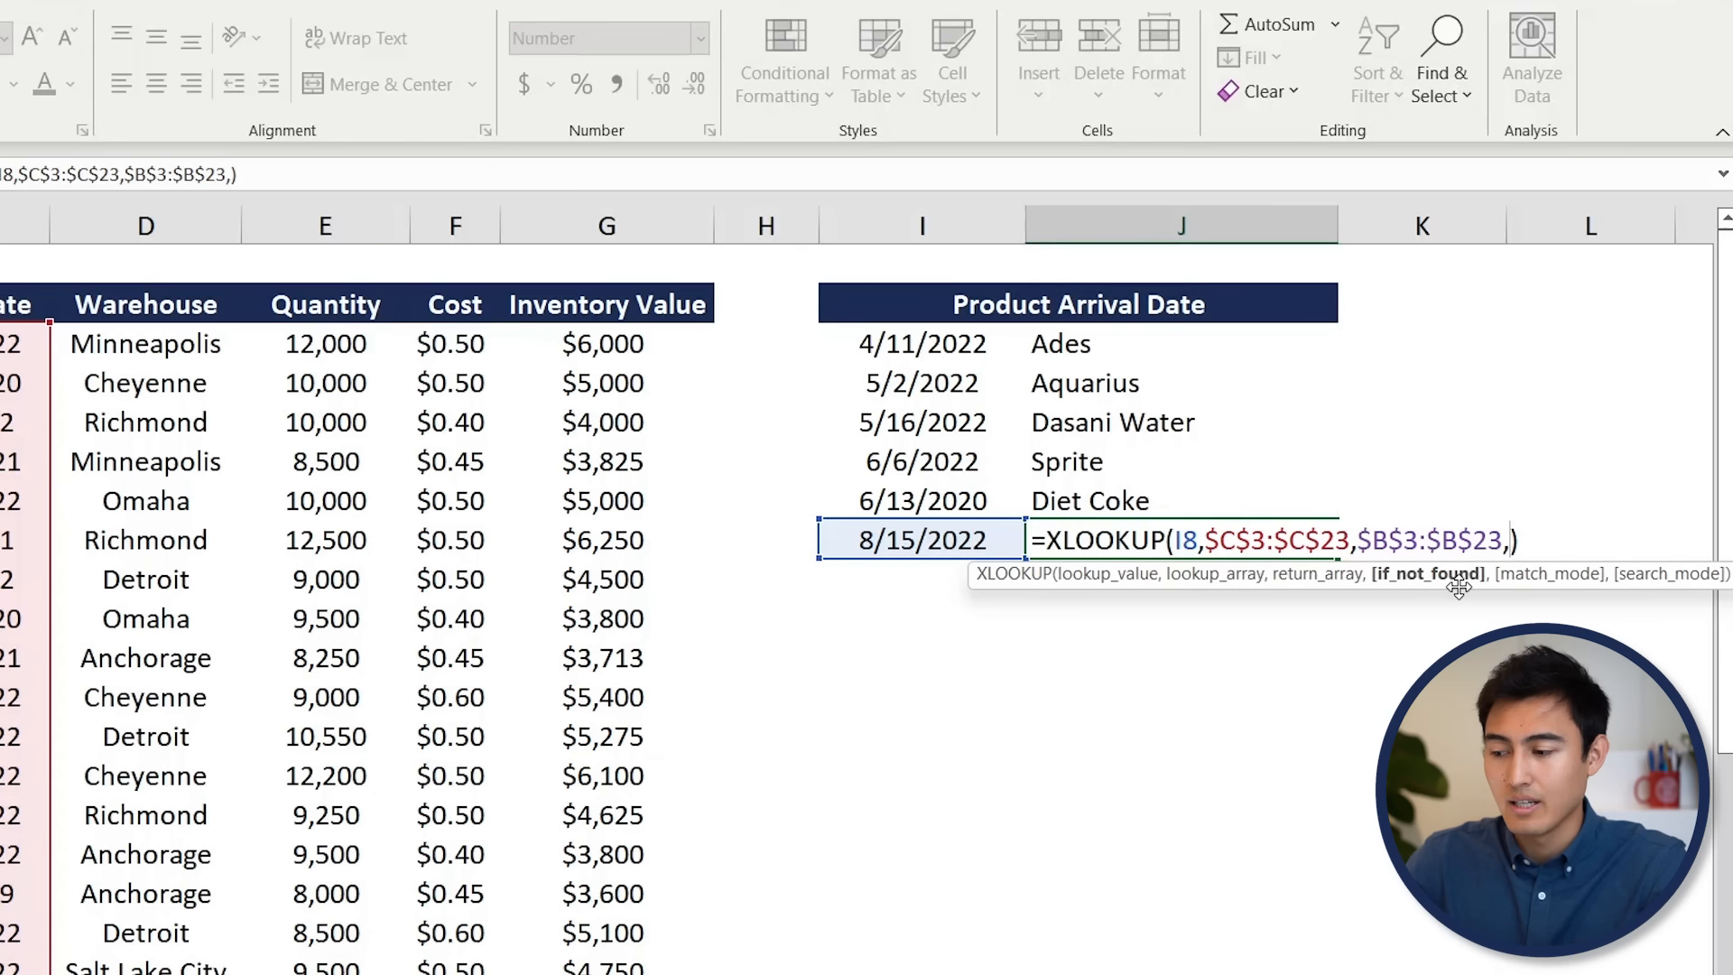
text("nothing arrived )
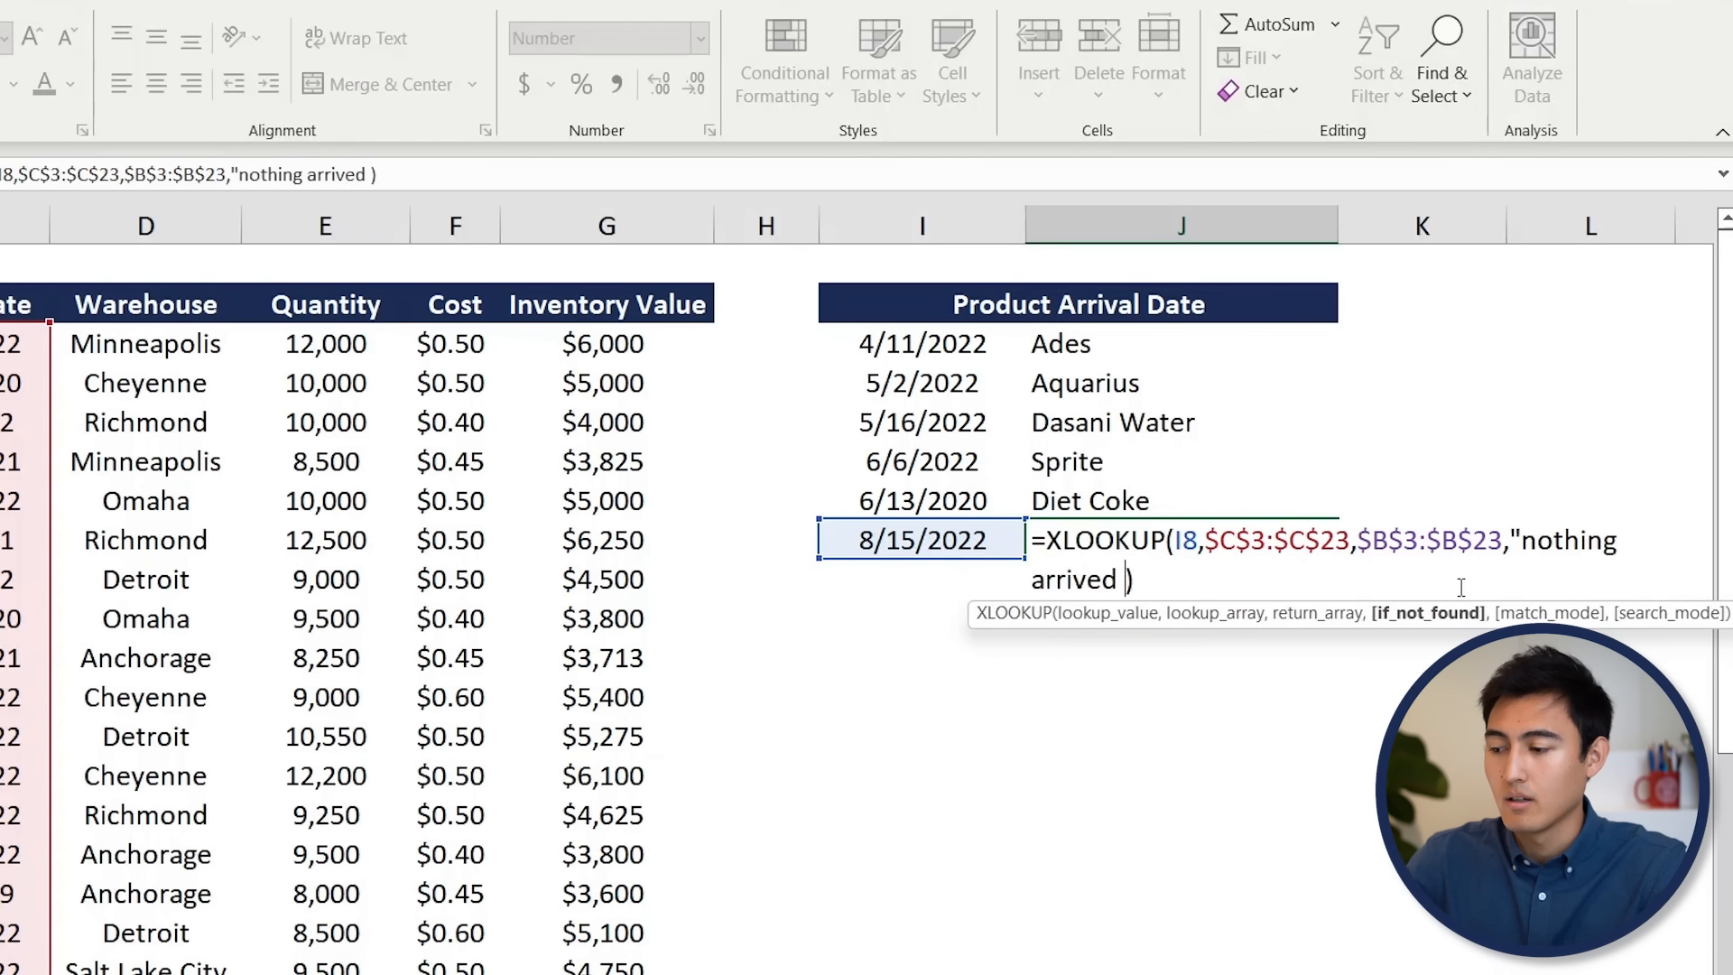
text(on this date")
key(Return)
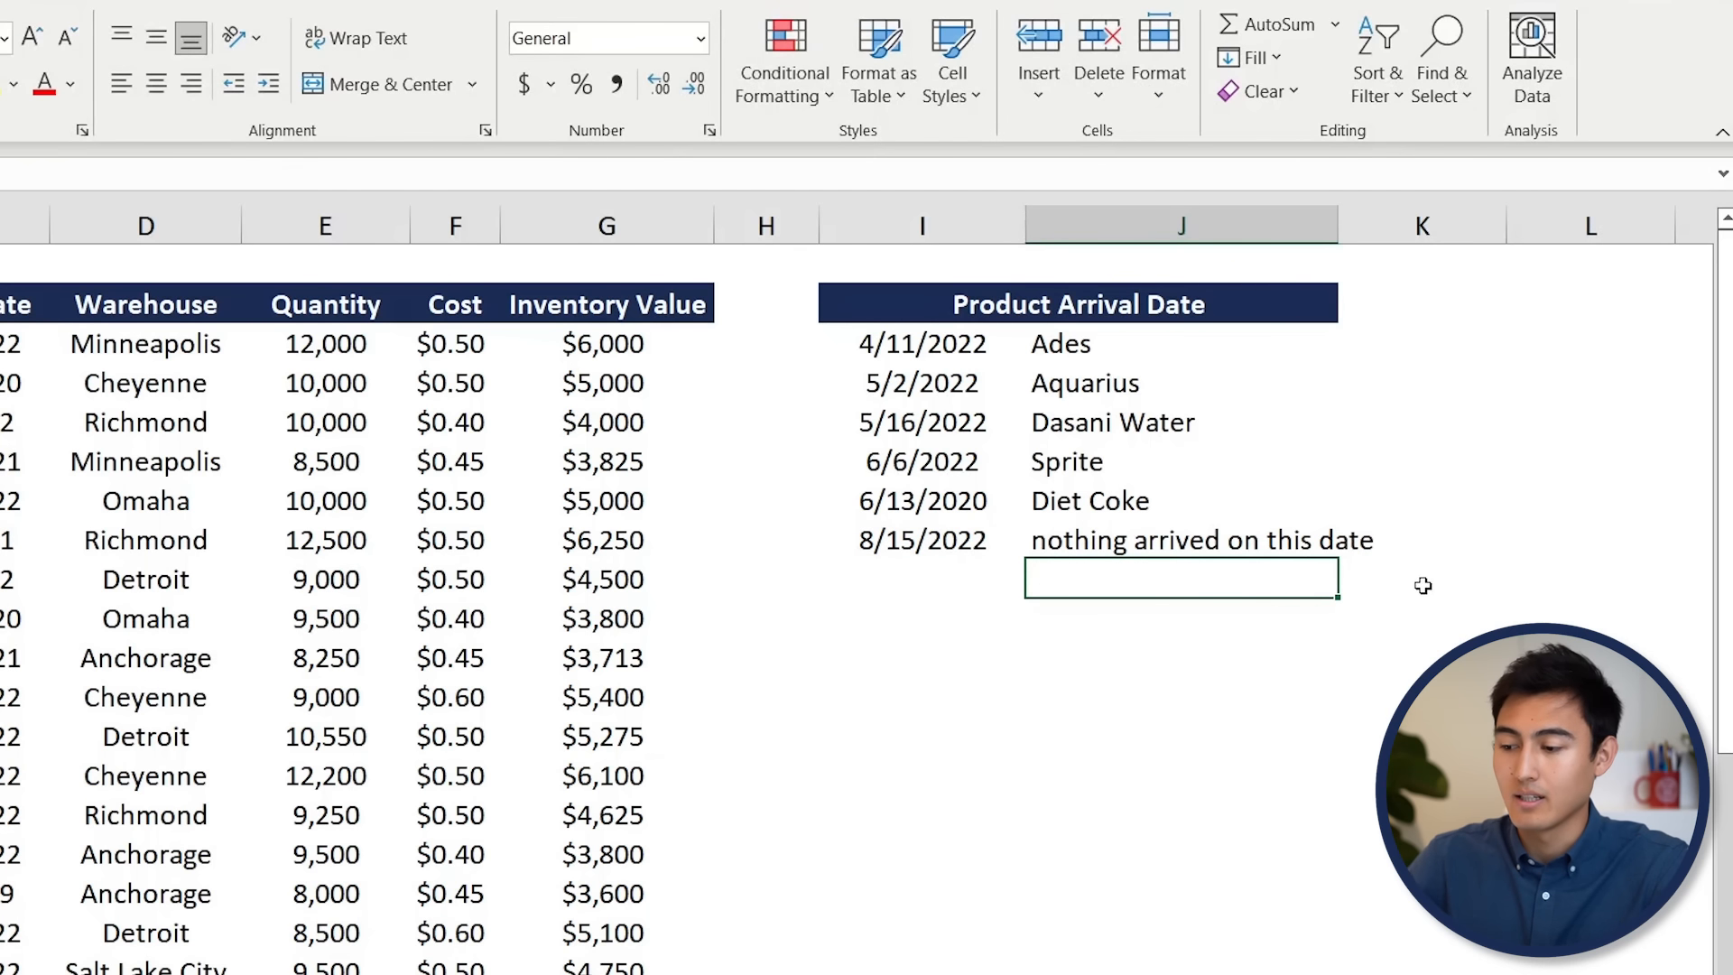
key(Up)
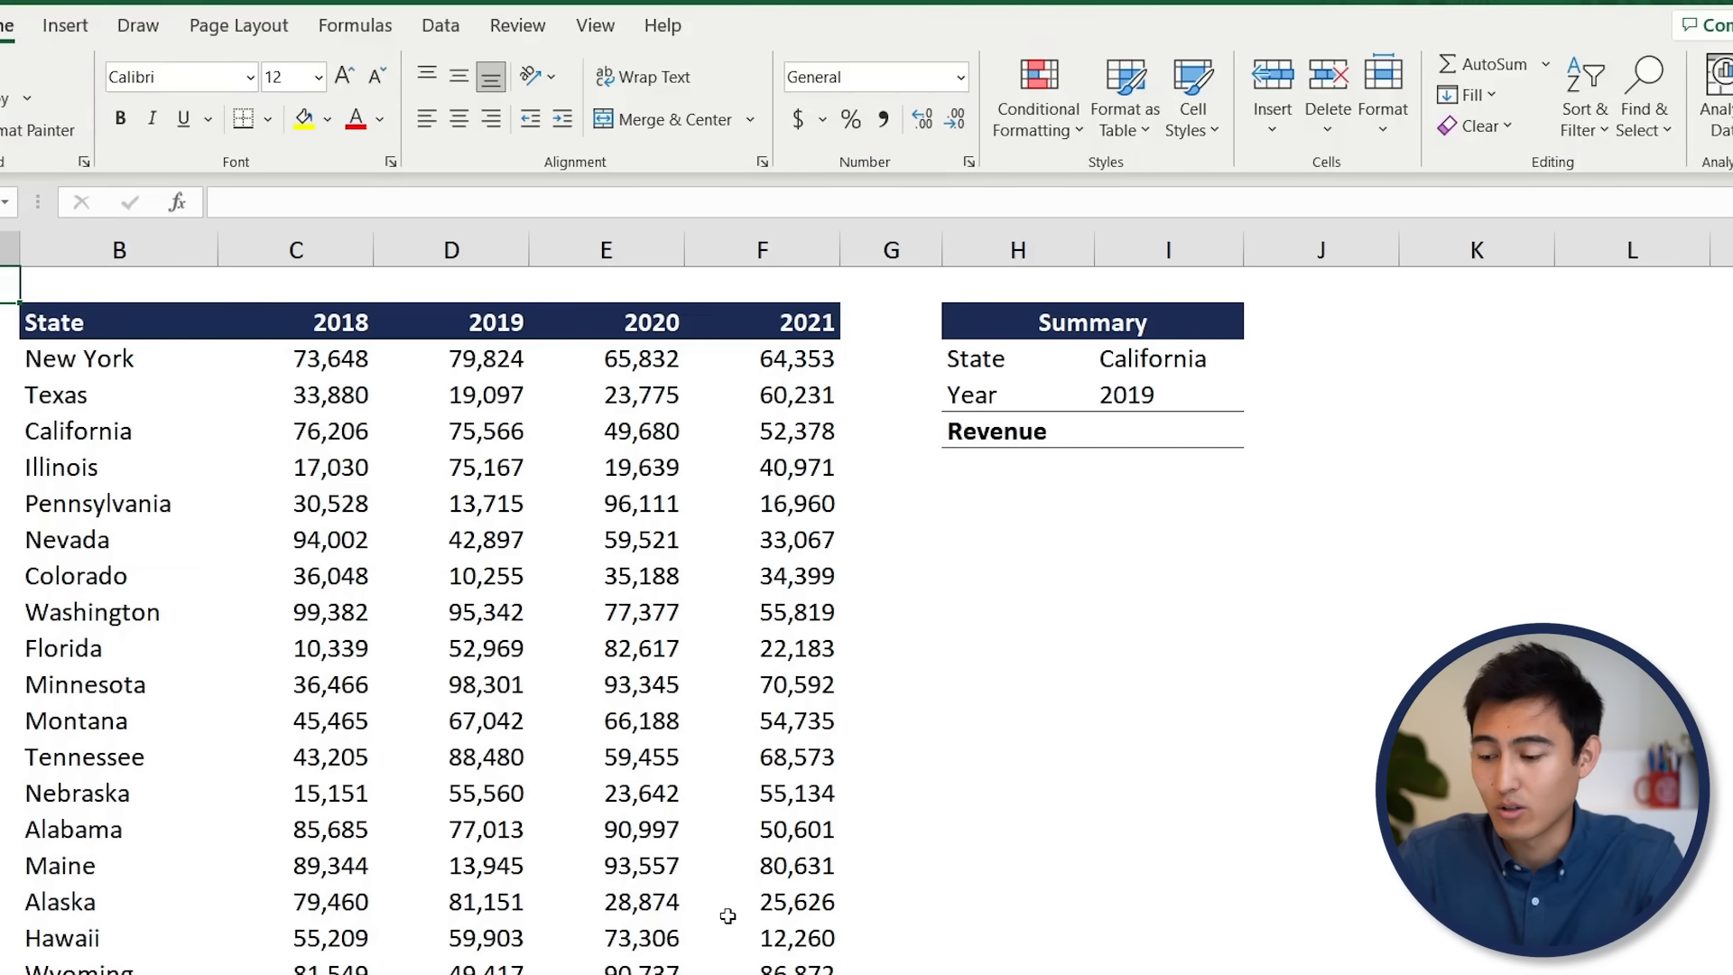
Examine the California row of the state revenue table and the State, Year and Revenue cells of the Summary.
click(450, 557)
click(70, 422)
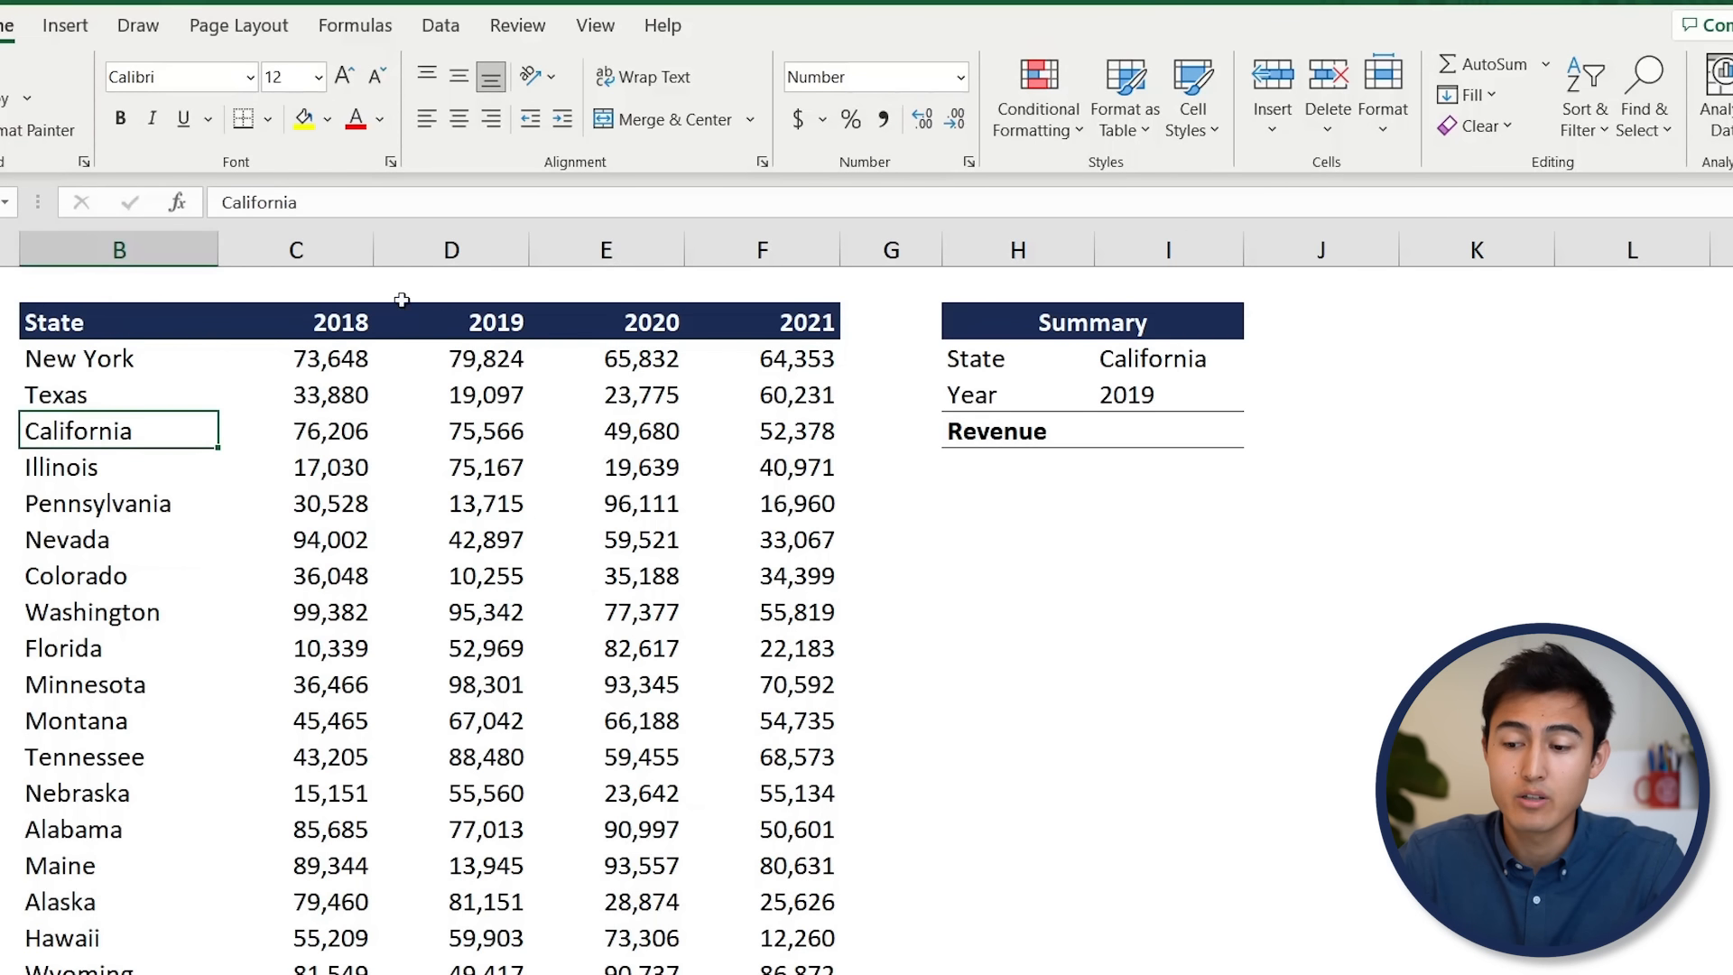
click(352, 420)
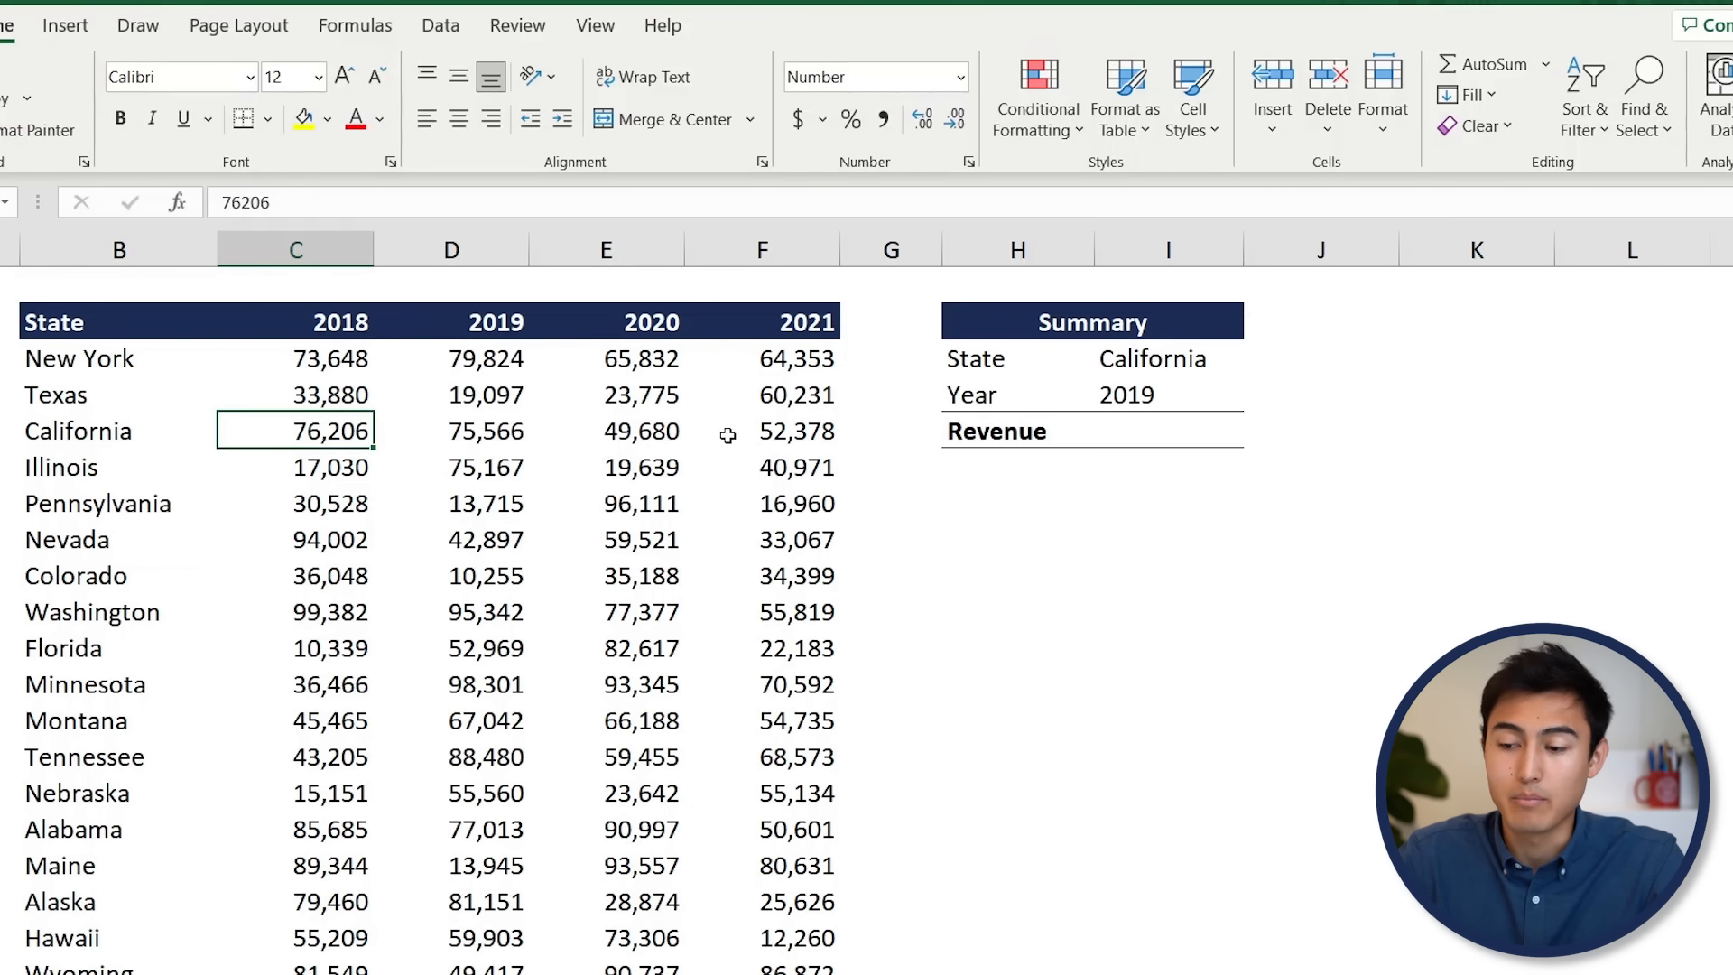
click(1131, 326)
click(1143, 421)
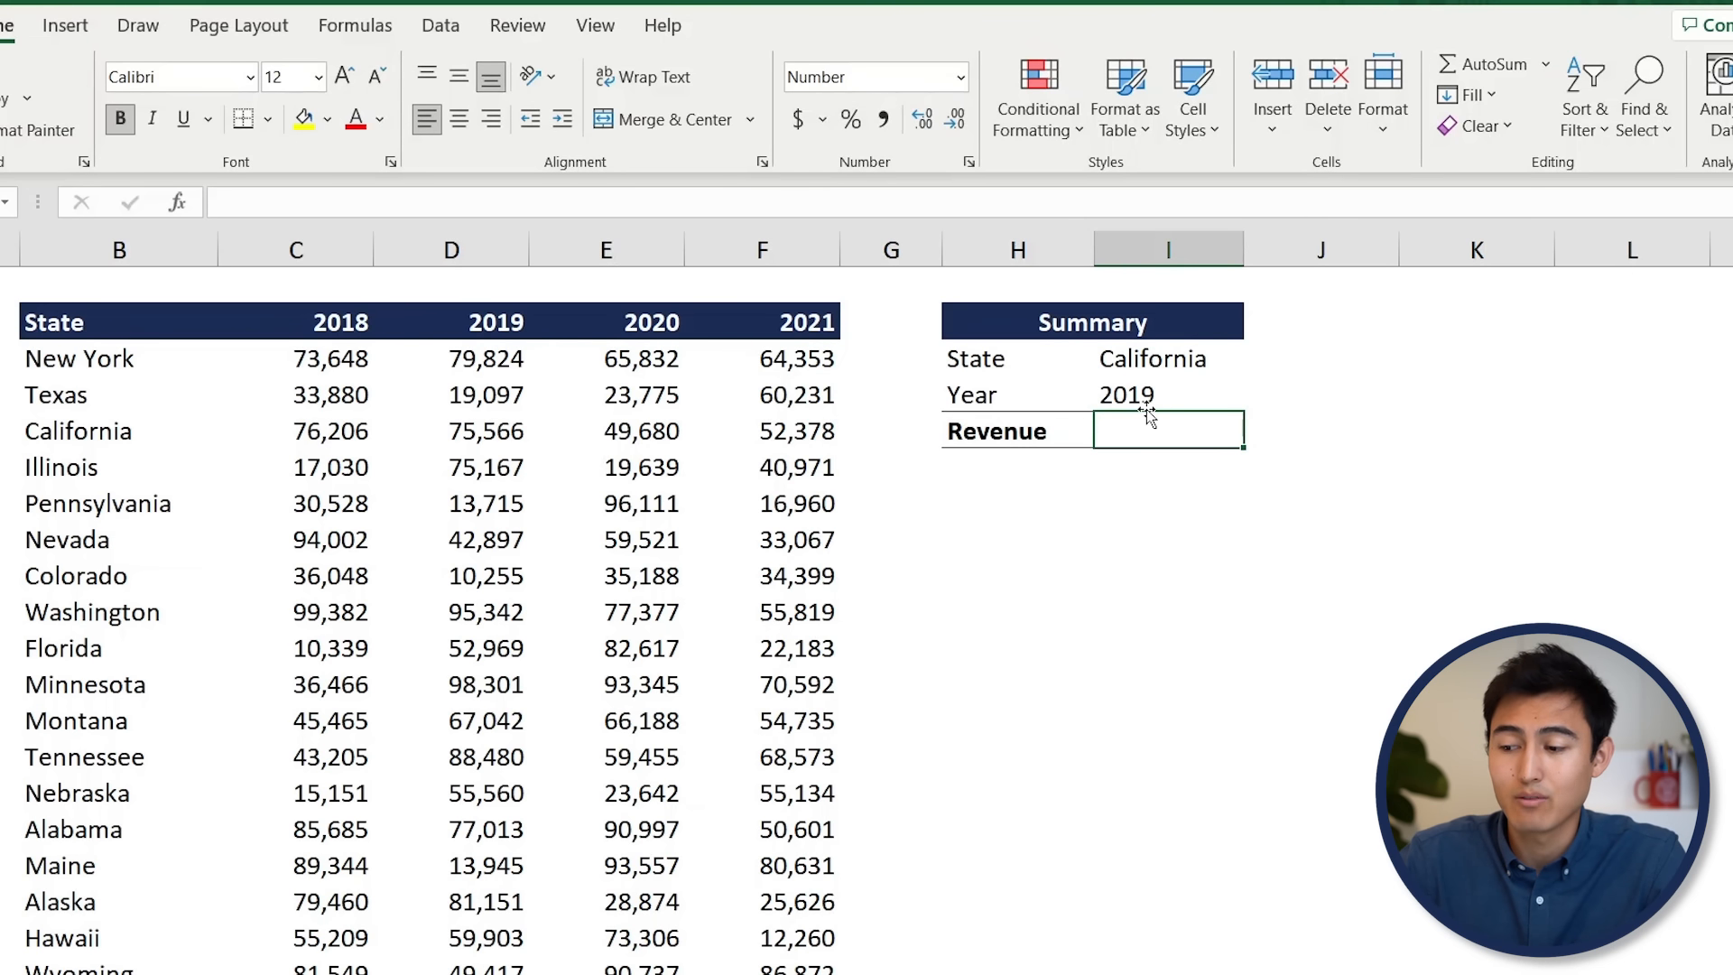
key(Up)
key(Up)
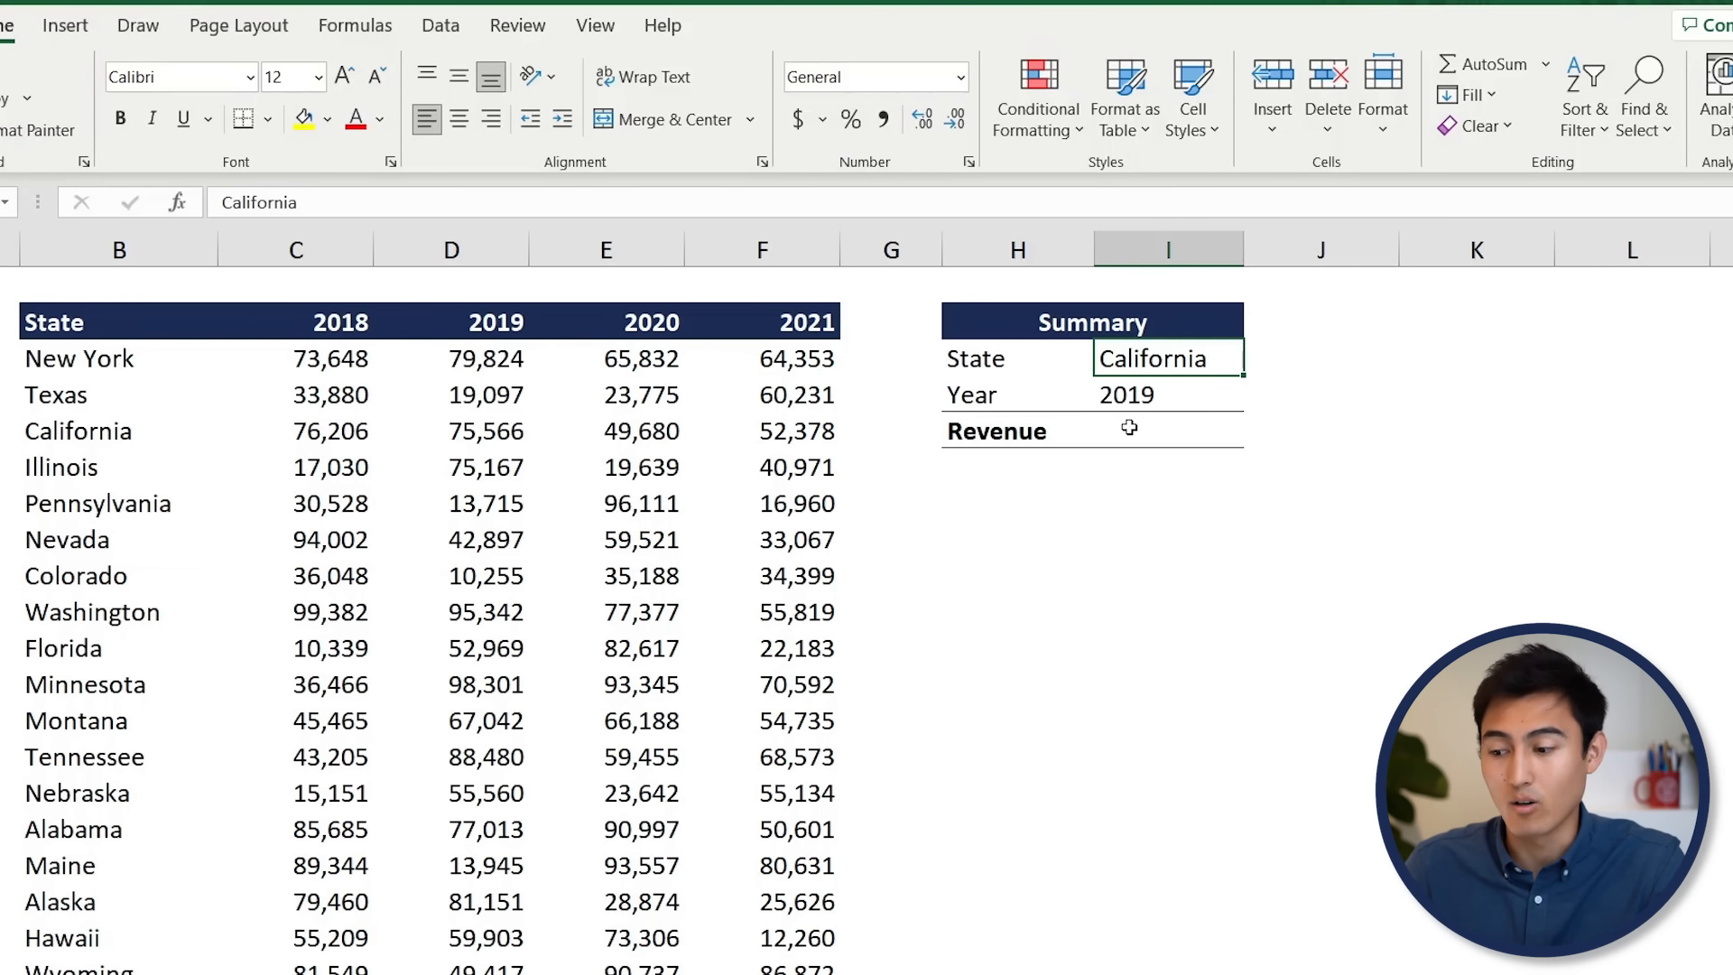
key(Down)
key(Down)
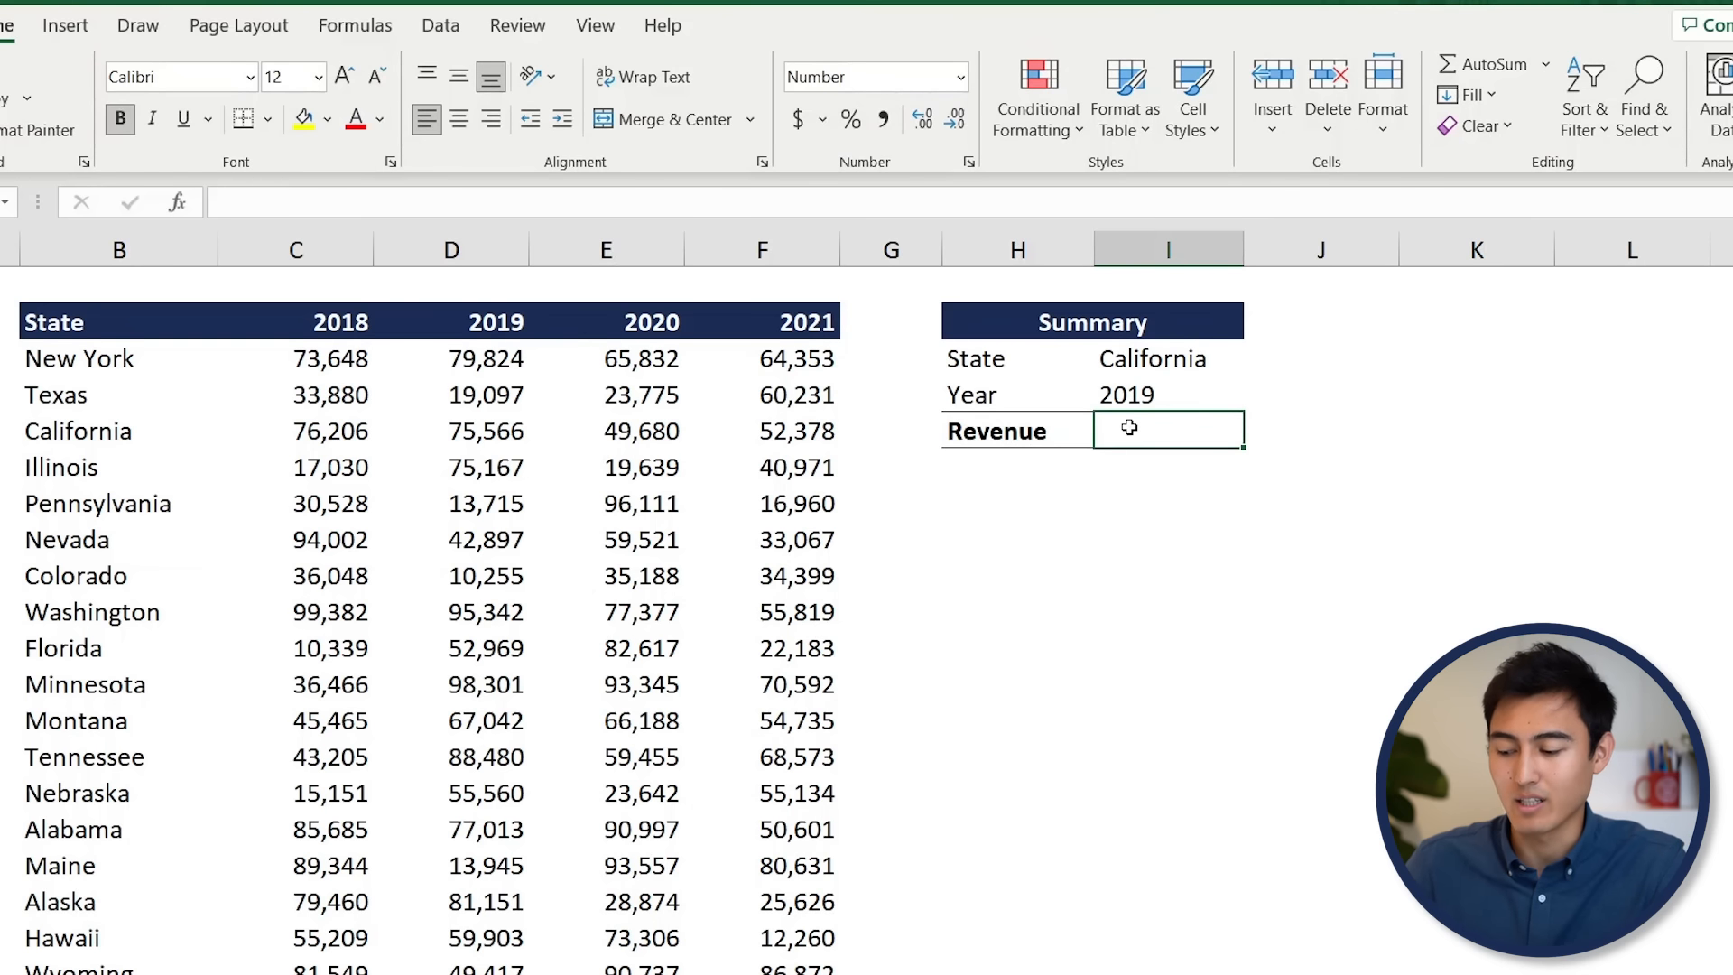
Start an INDEX formula in the Summary's Revenue cell I5, with the whole state revenue table B2:F52 as the array.
text(=)
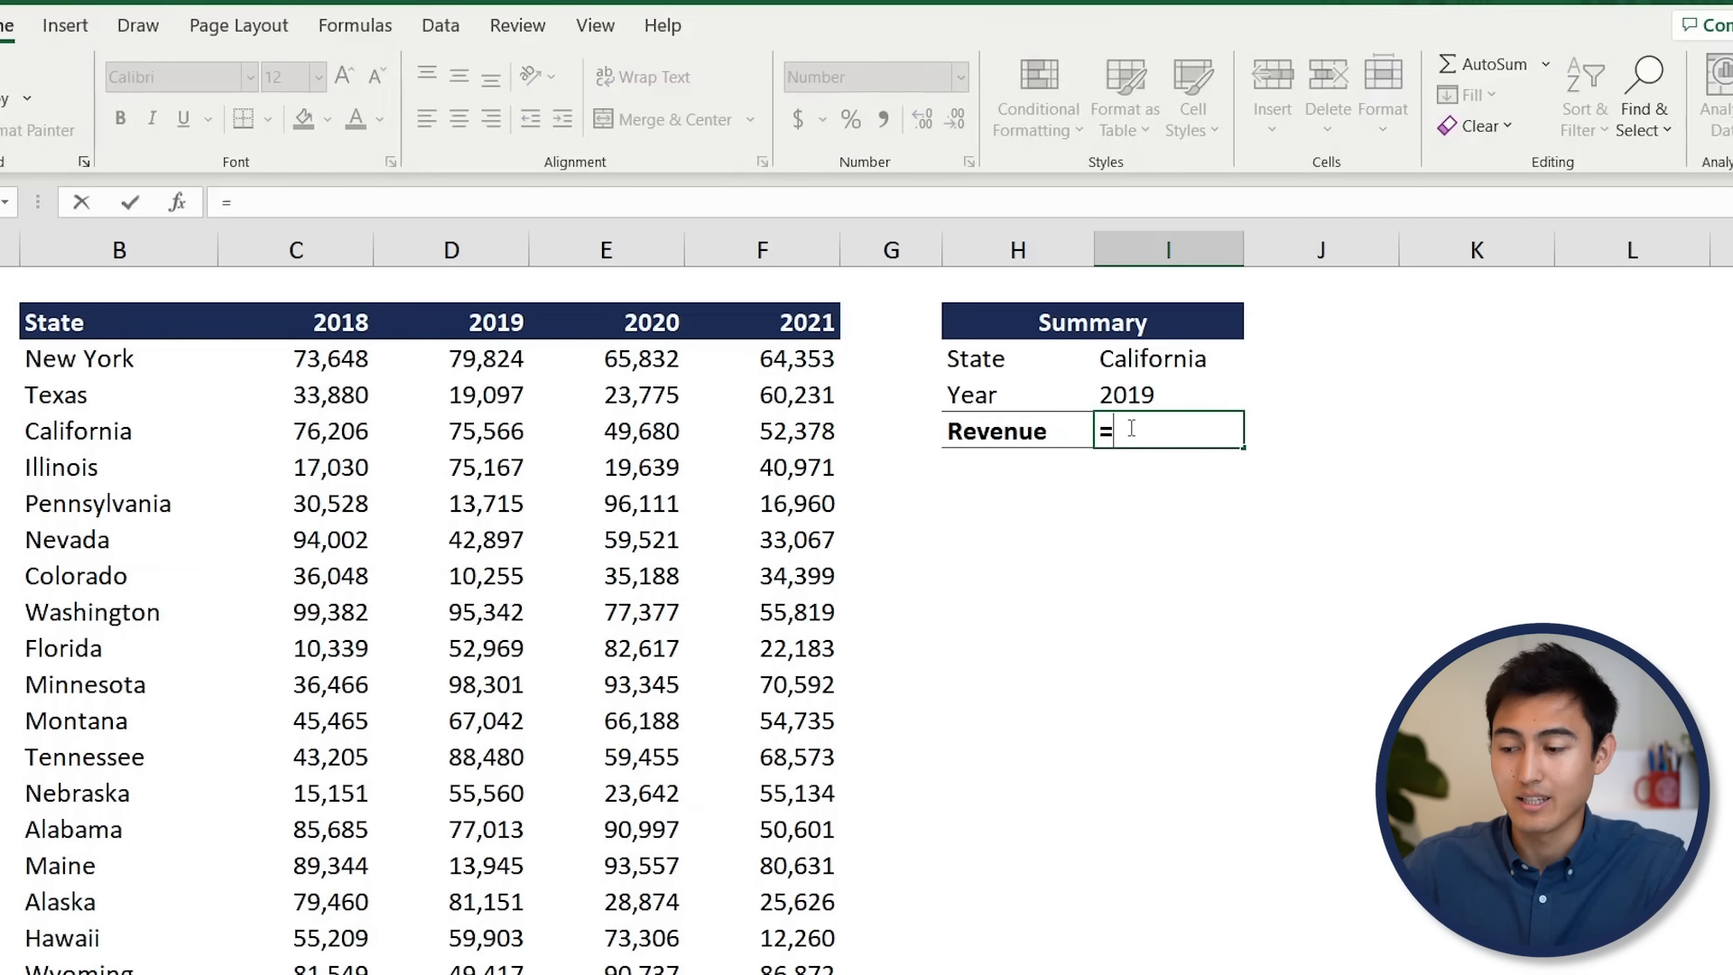
text(inde)
key(Tab)
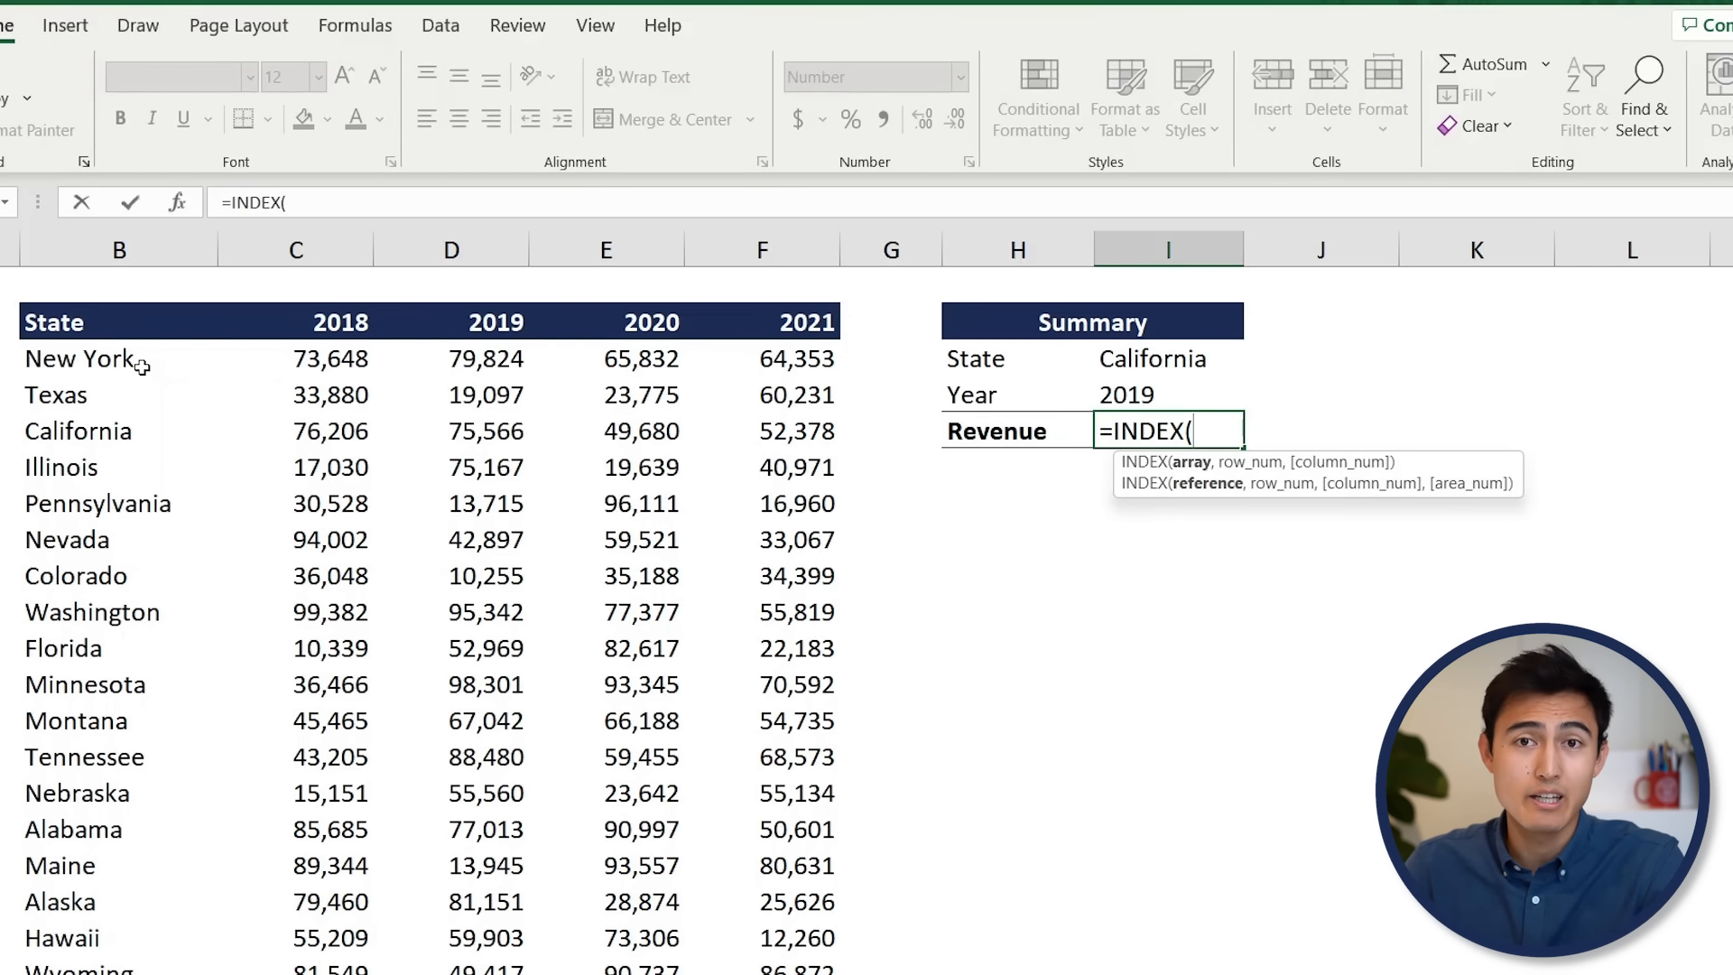
key(Left)
key(Left)
key(Left)
key(Left)
key(Left)
key(Left)
key(Left)
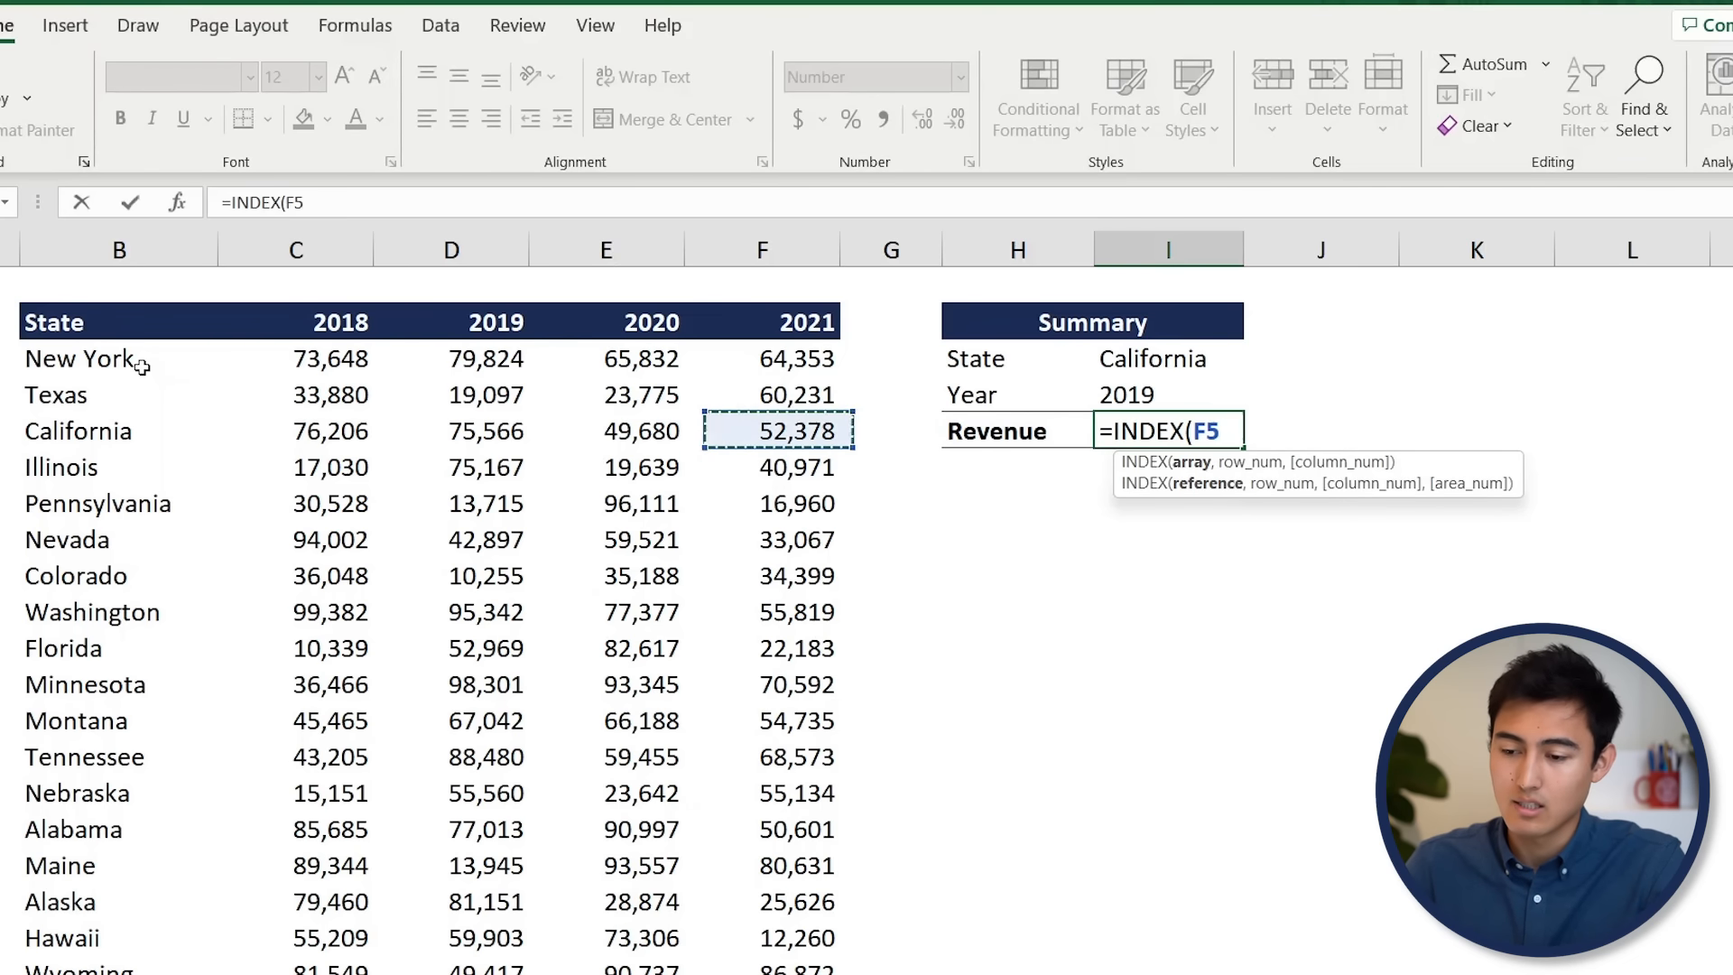
key(Up)
key(Up)
key(Up)
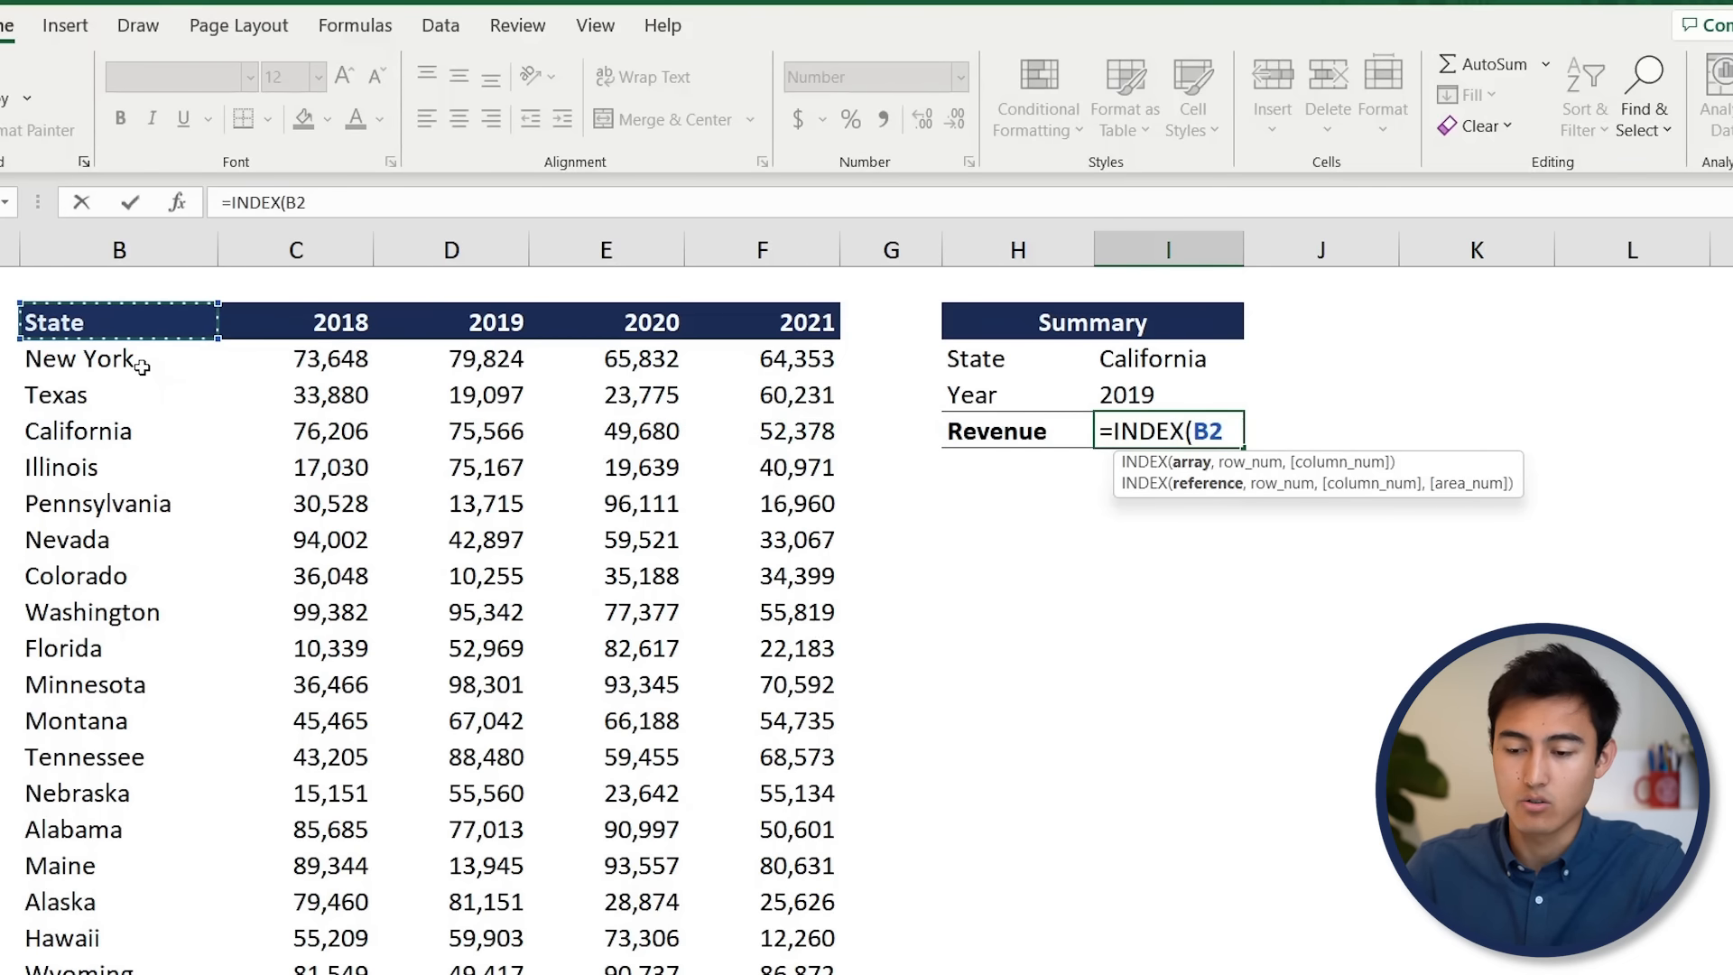
key(ctrl+shift+Down)
key(ctrl+shift+Right)
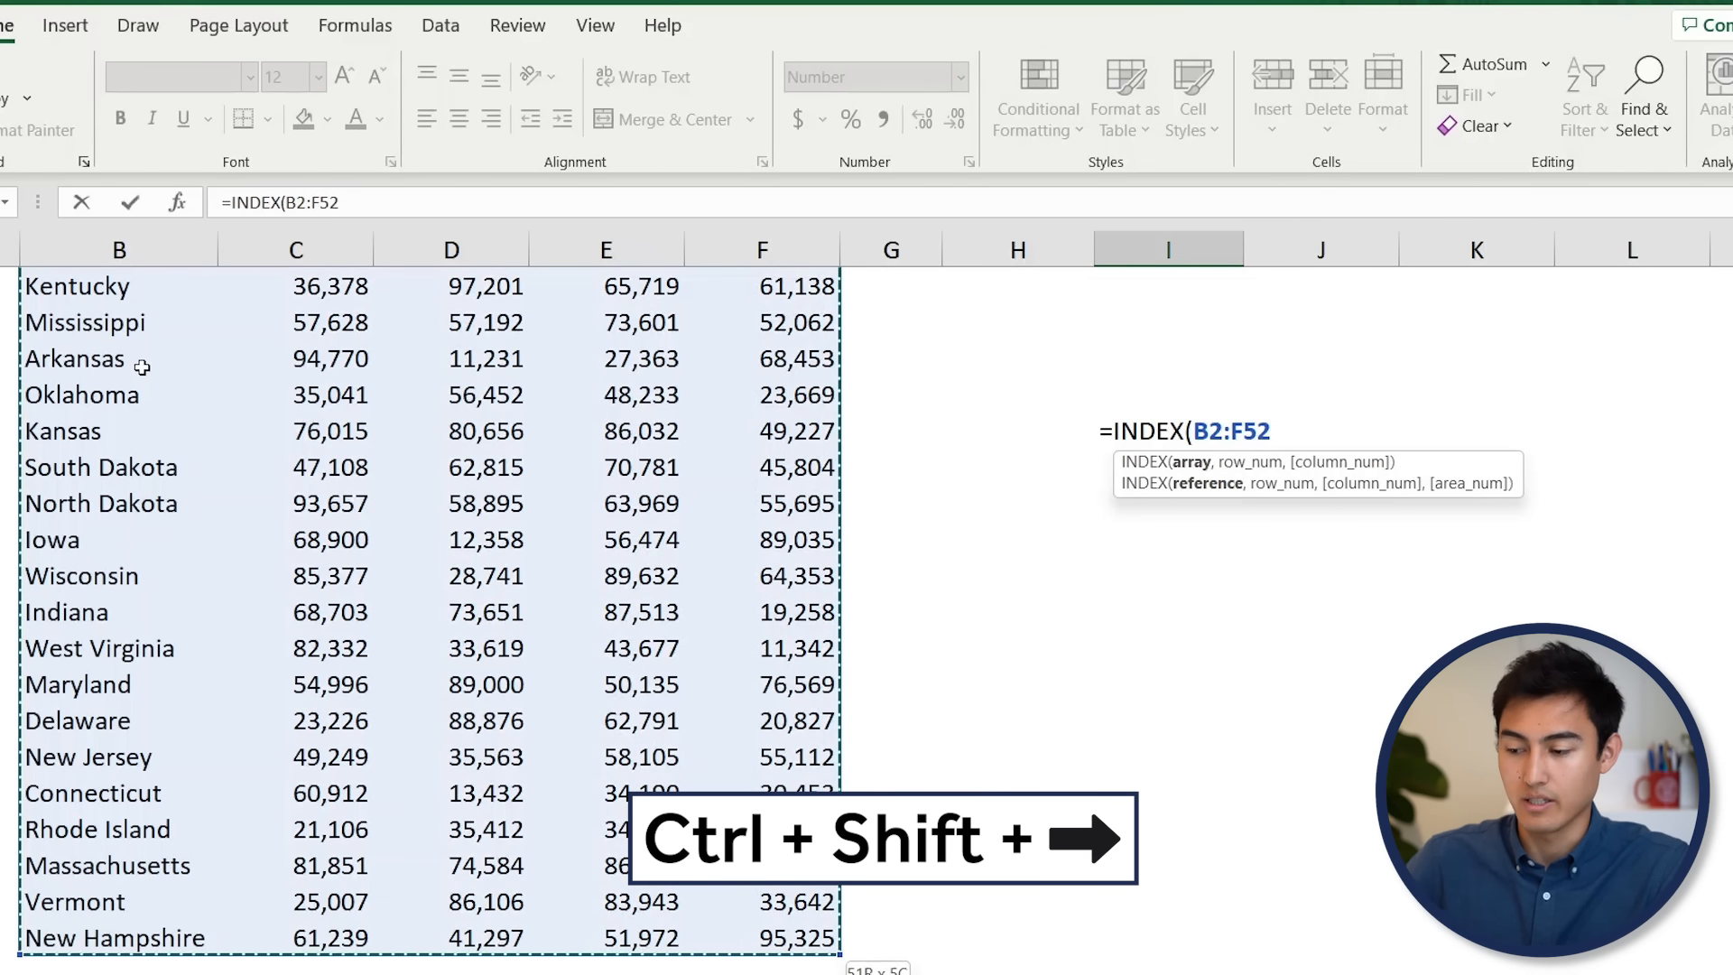
text(,)
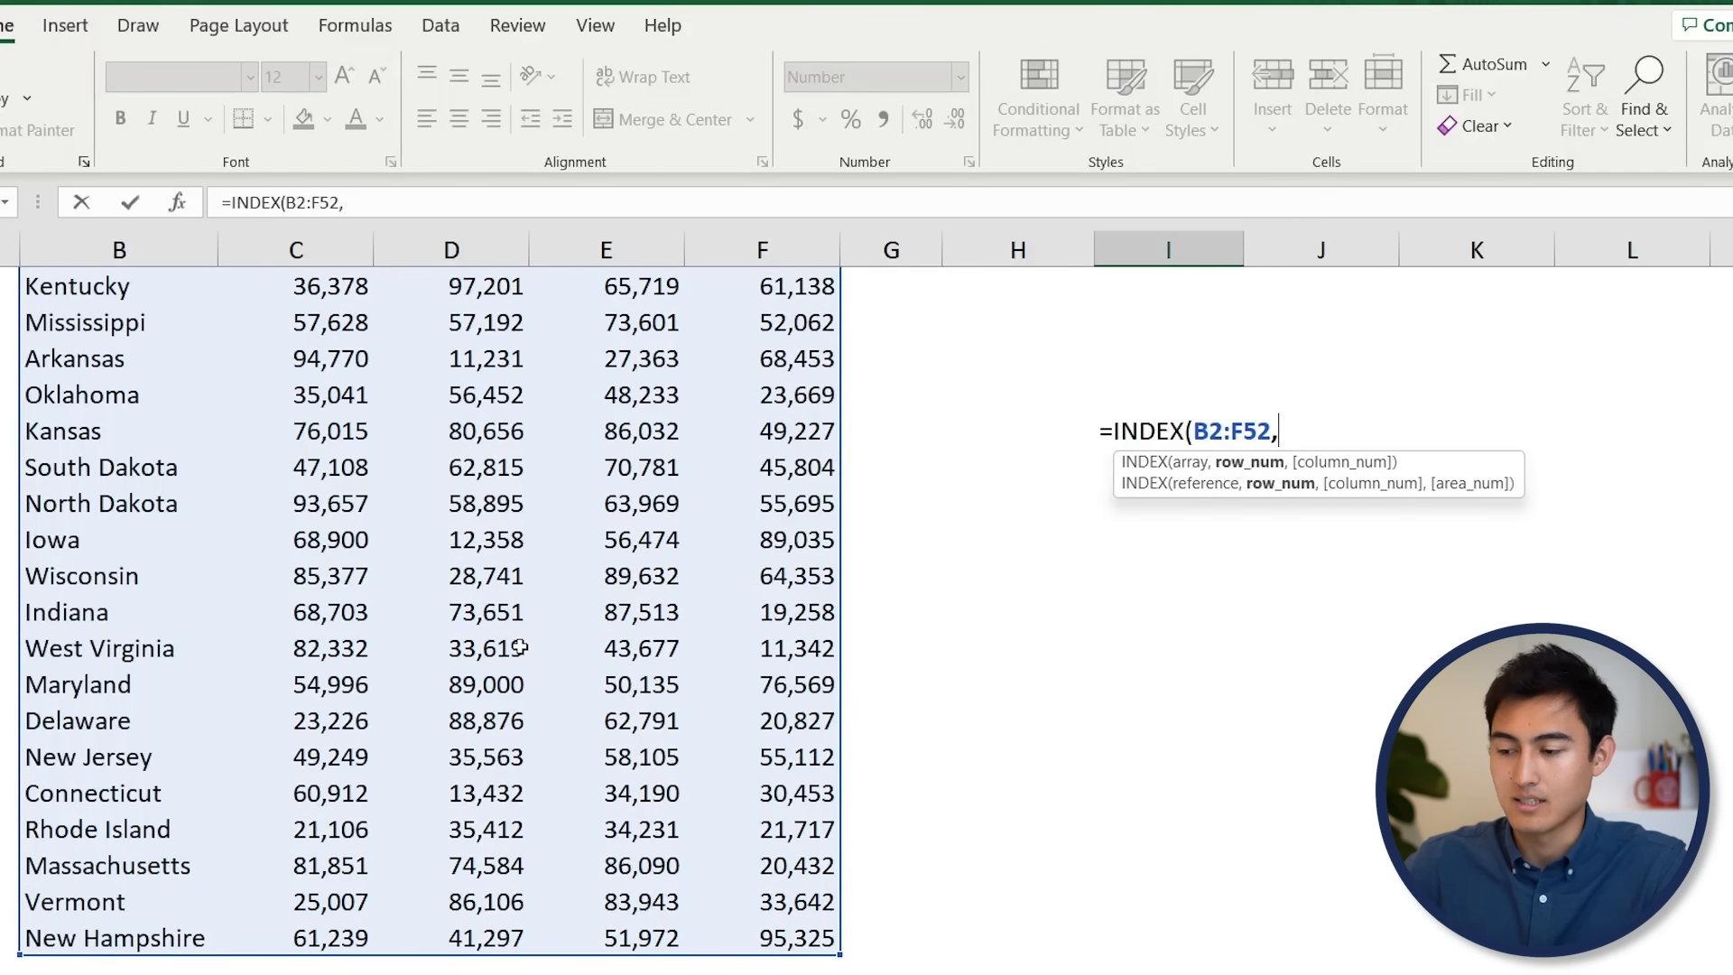
Nest a MATCH function as INDEX's row number, with the Summary's State cell I3 as the lookup value.
scroll(520, 647, up, 11)
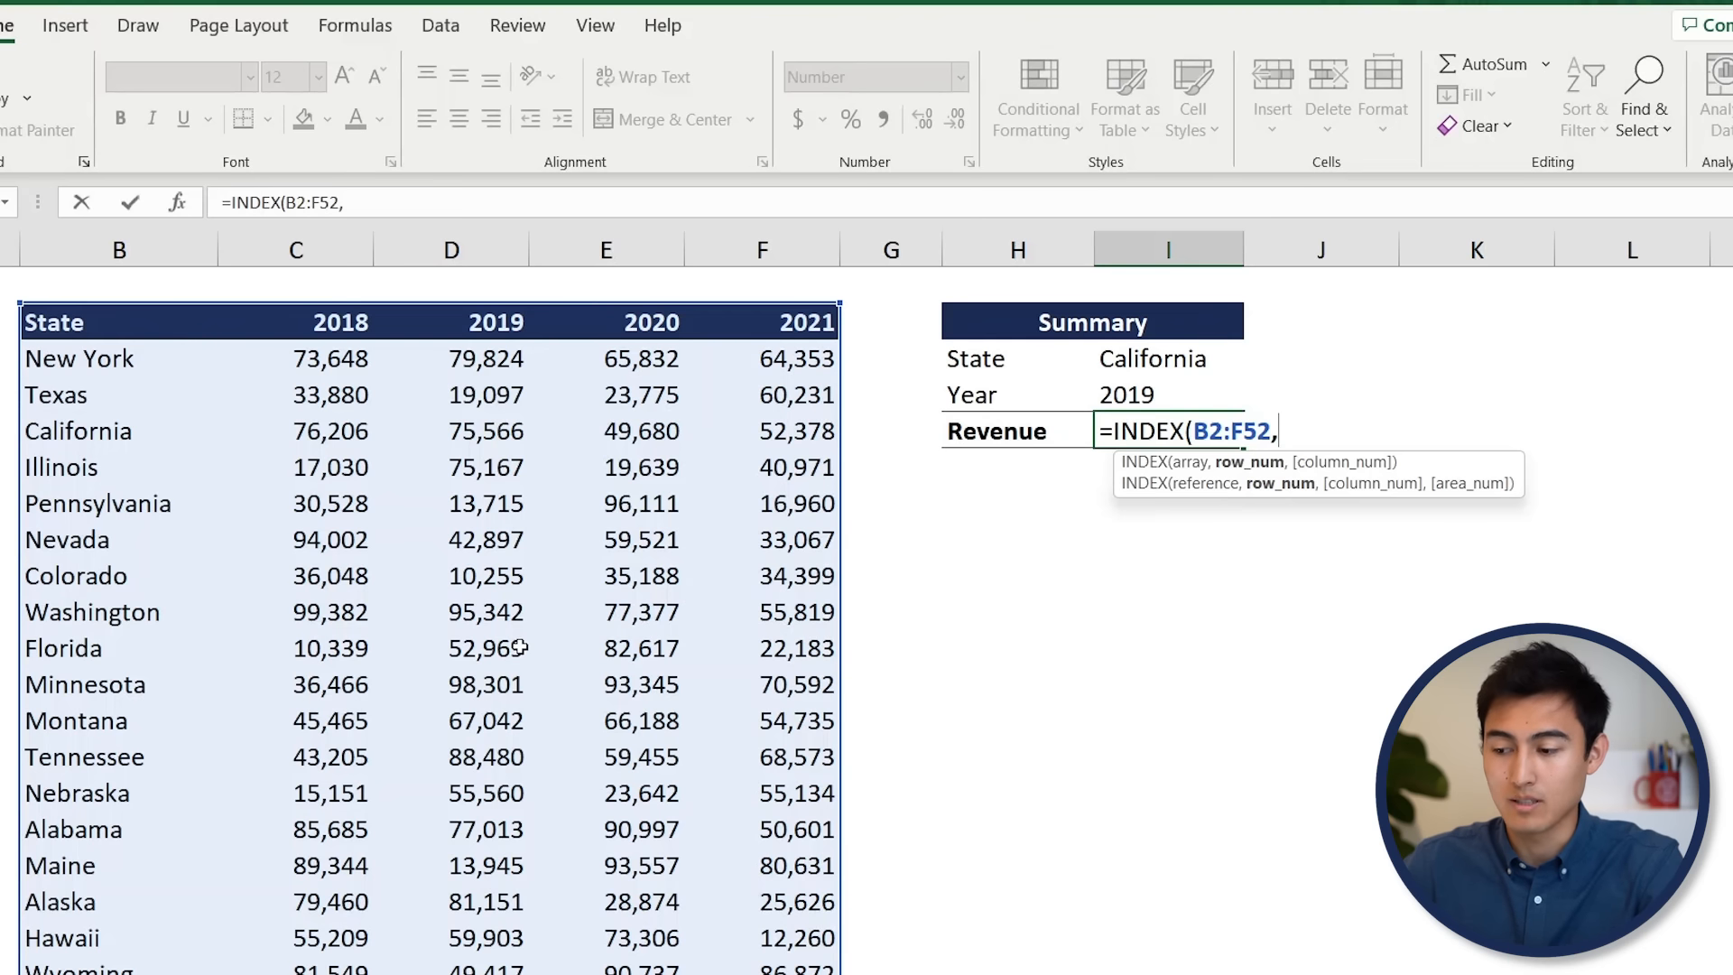
text(matc)
key(Tab)
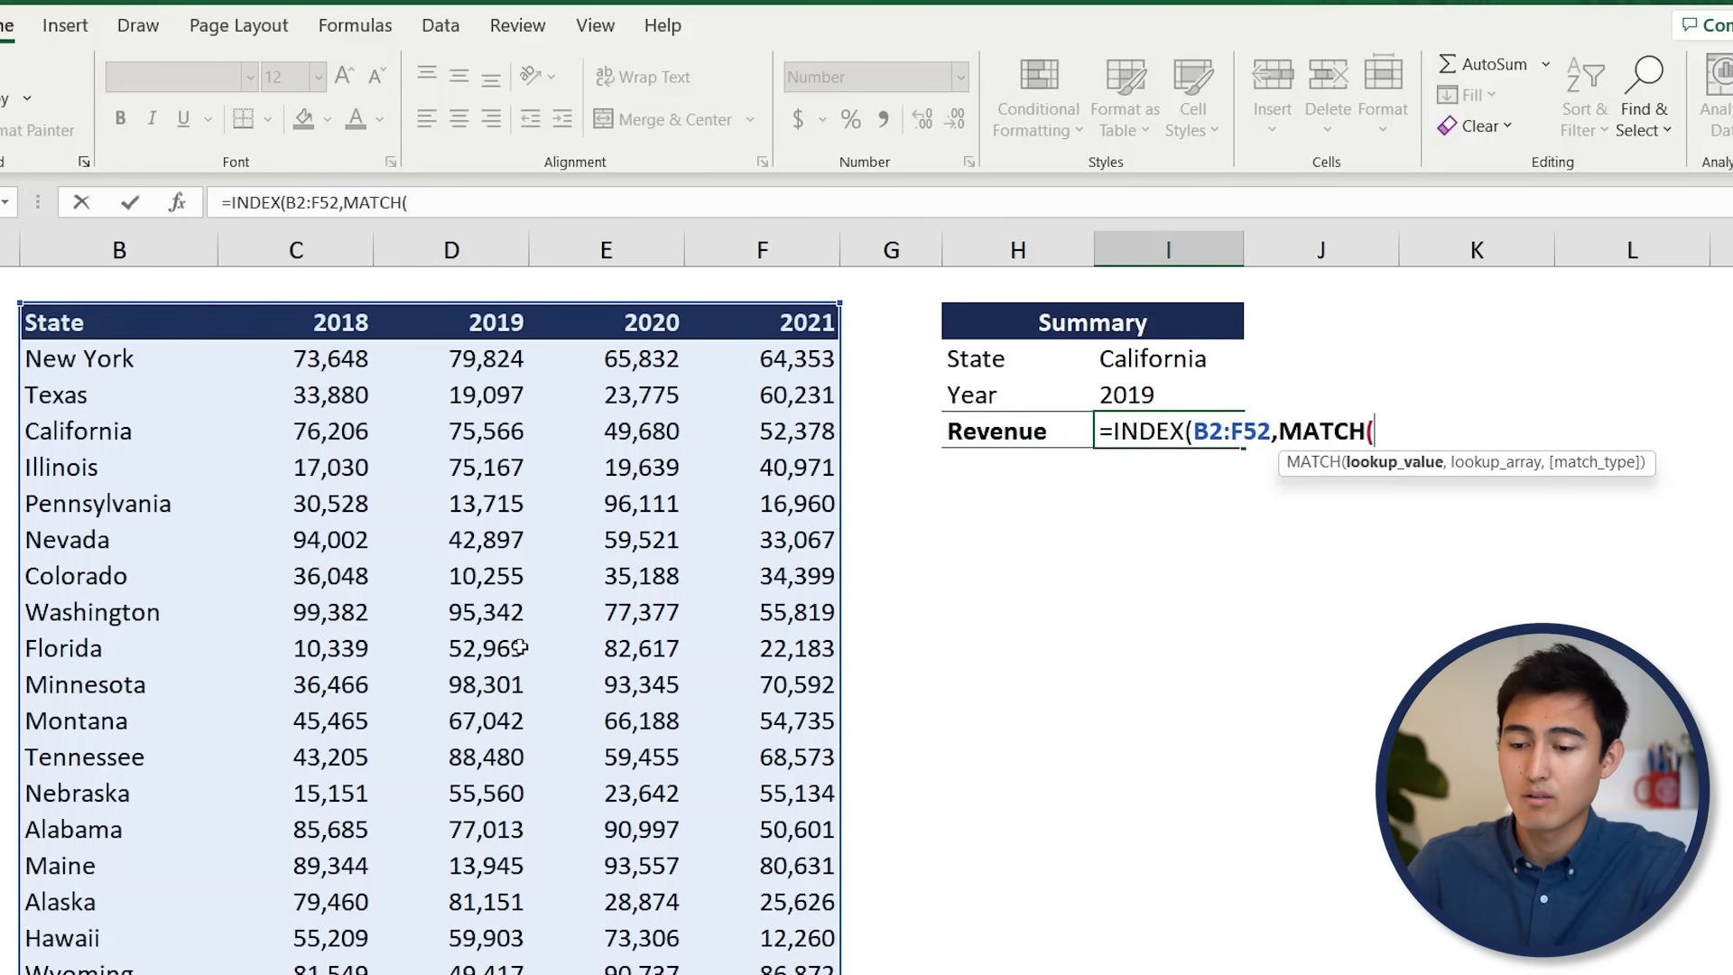
key(Up)
key(Up)
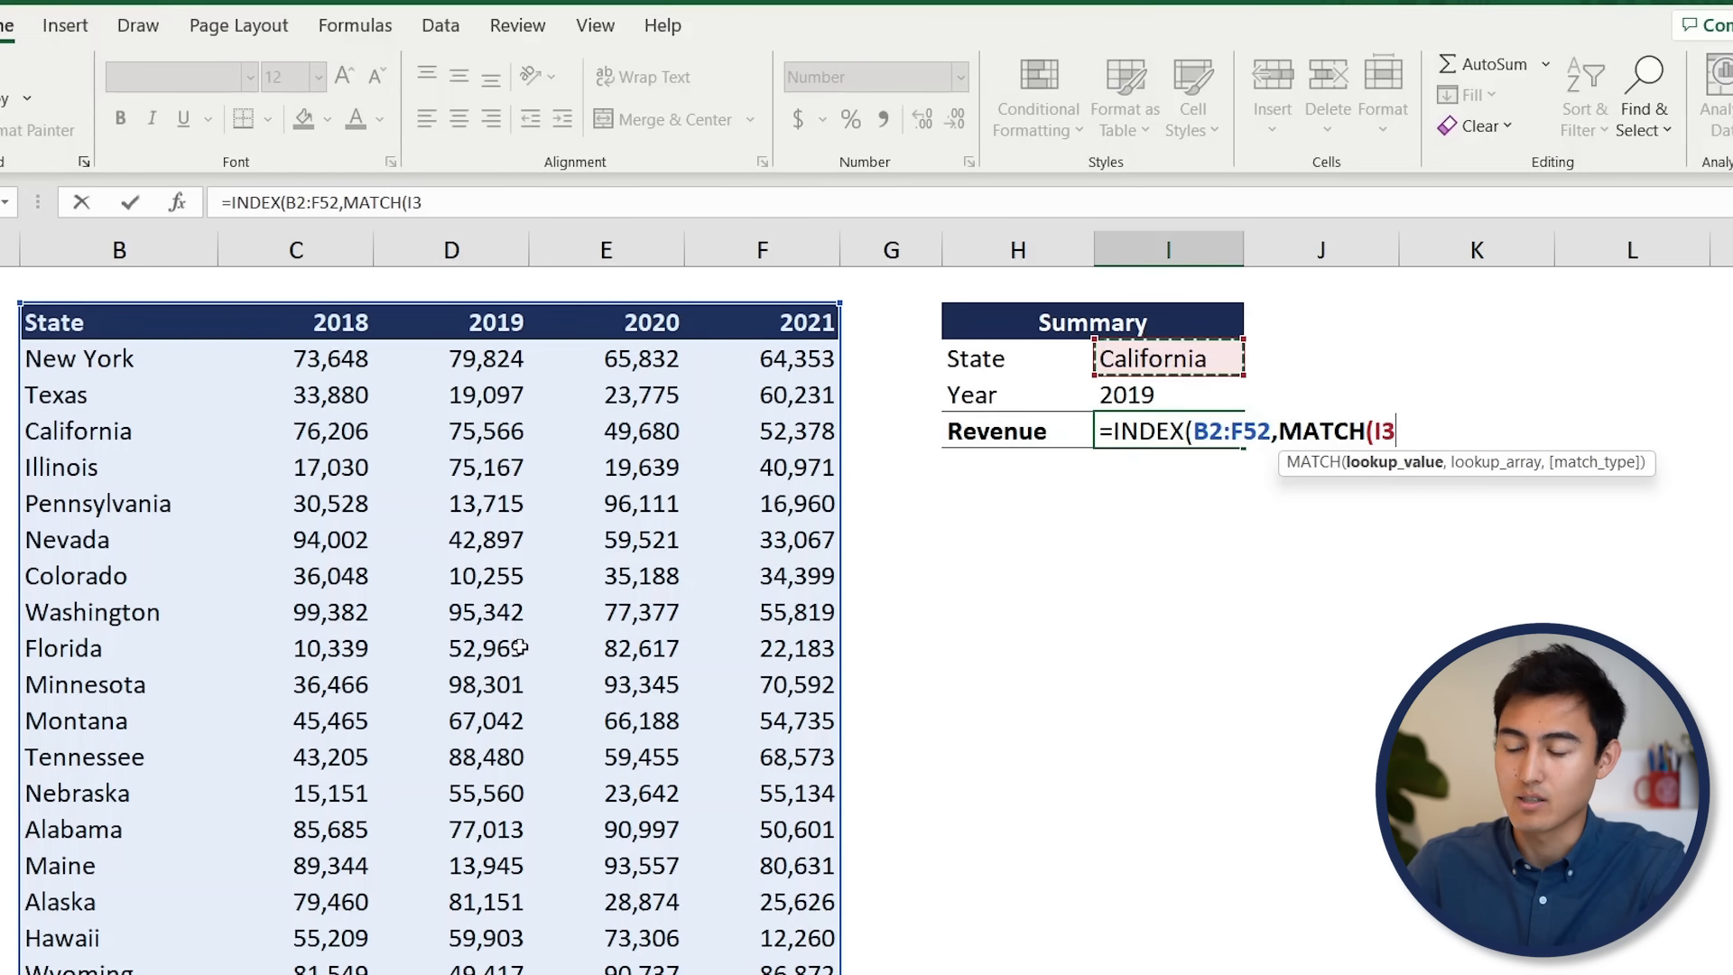
Set the row MATCH's lookup array to the State column B2:B52, including its header.
text(,)
key(Left)
key(Left)
key(Left)
key(Left)
key(Left)
key(Left)
key(Left)
key(Up)
key(Up)
key(Up)
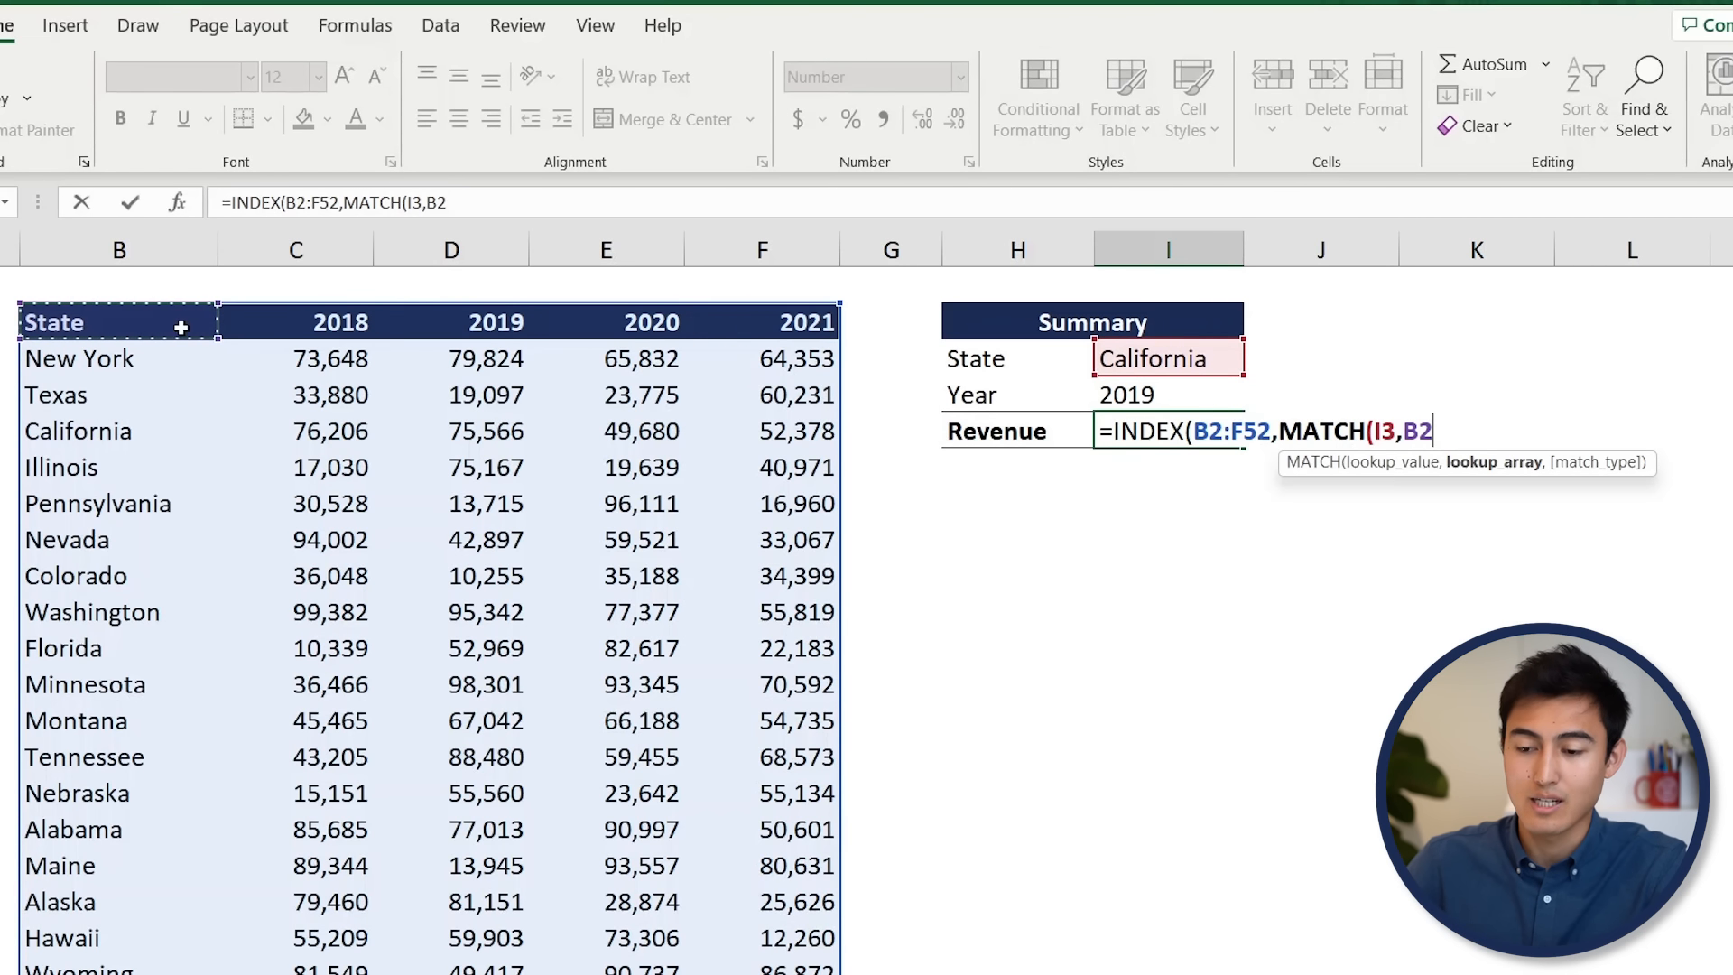
key(ctrl+shift+Down)
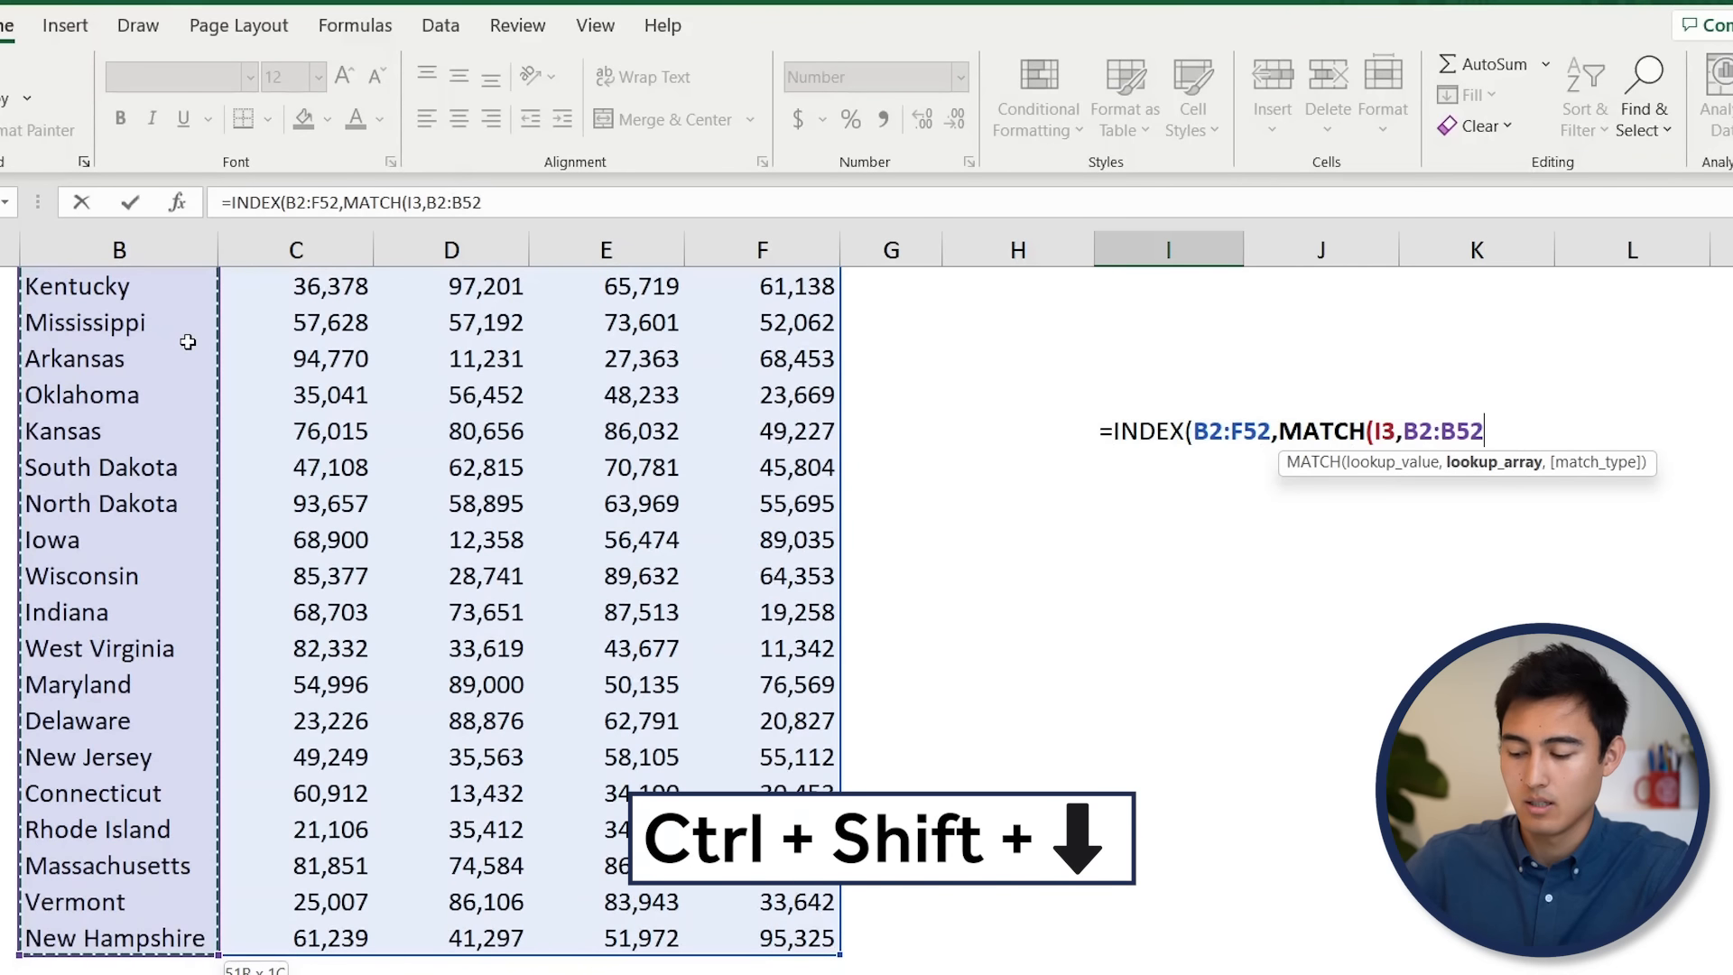
Set the row MATCH to an exact match (0), close it and move on to INDEX's column number argument.
text(,)
key(Down)
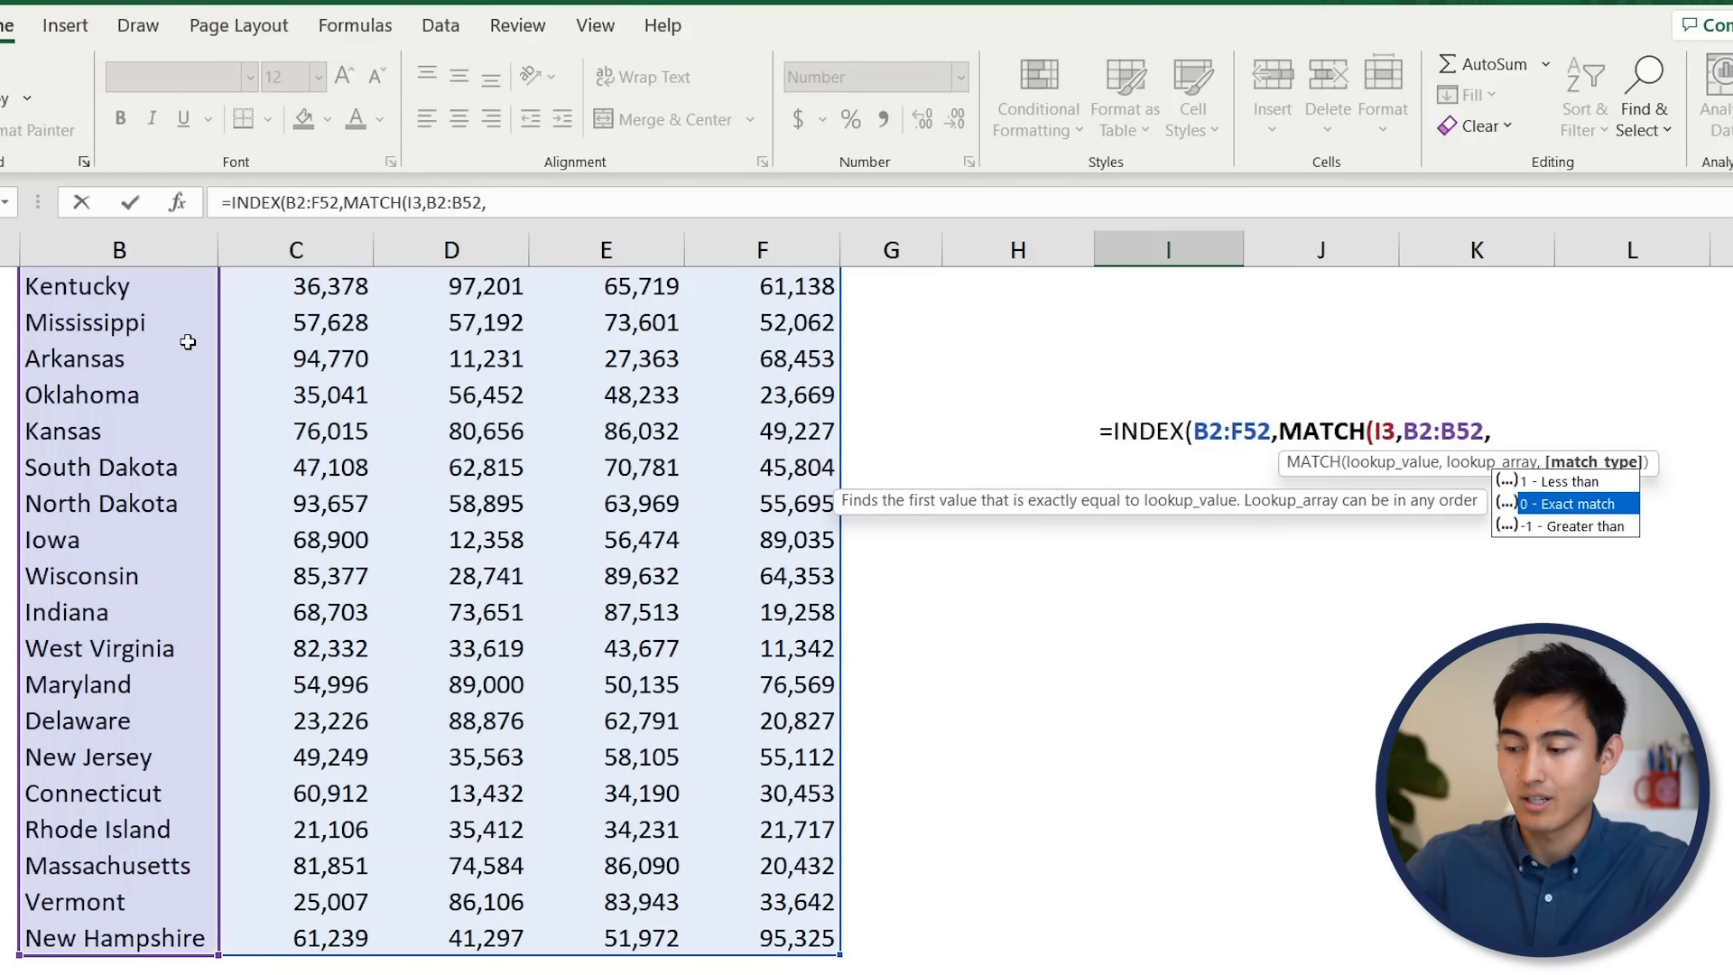
key(Tab)
text())
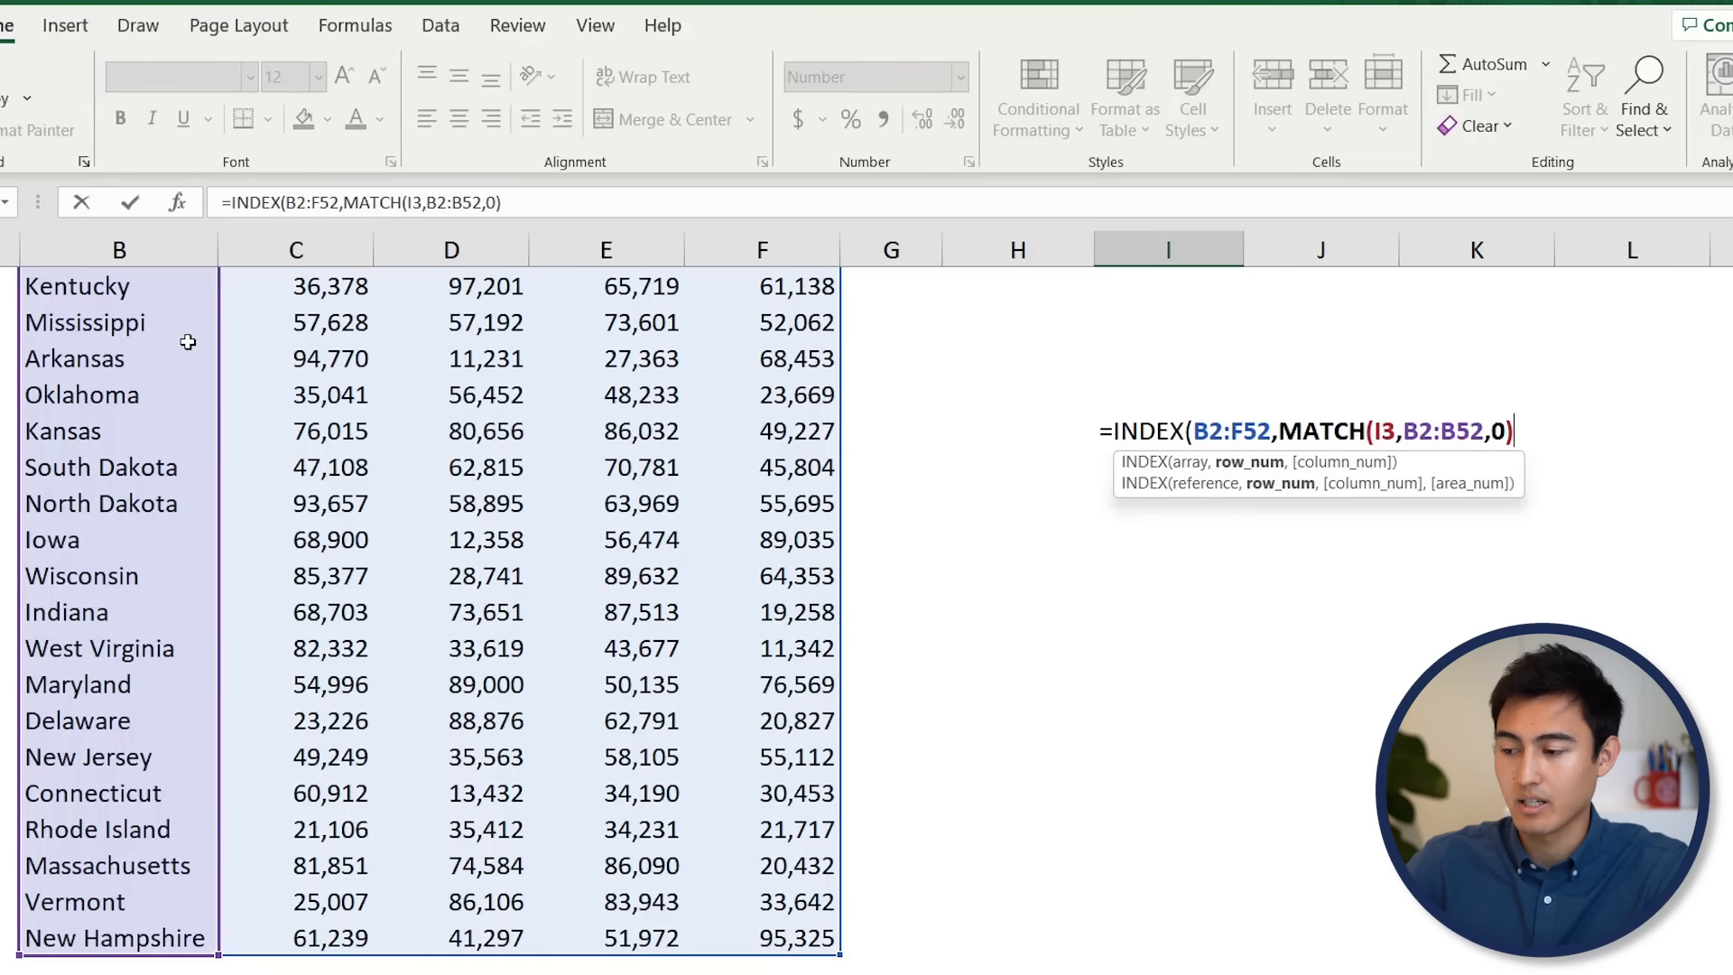
text(,)
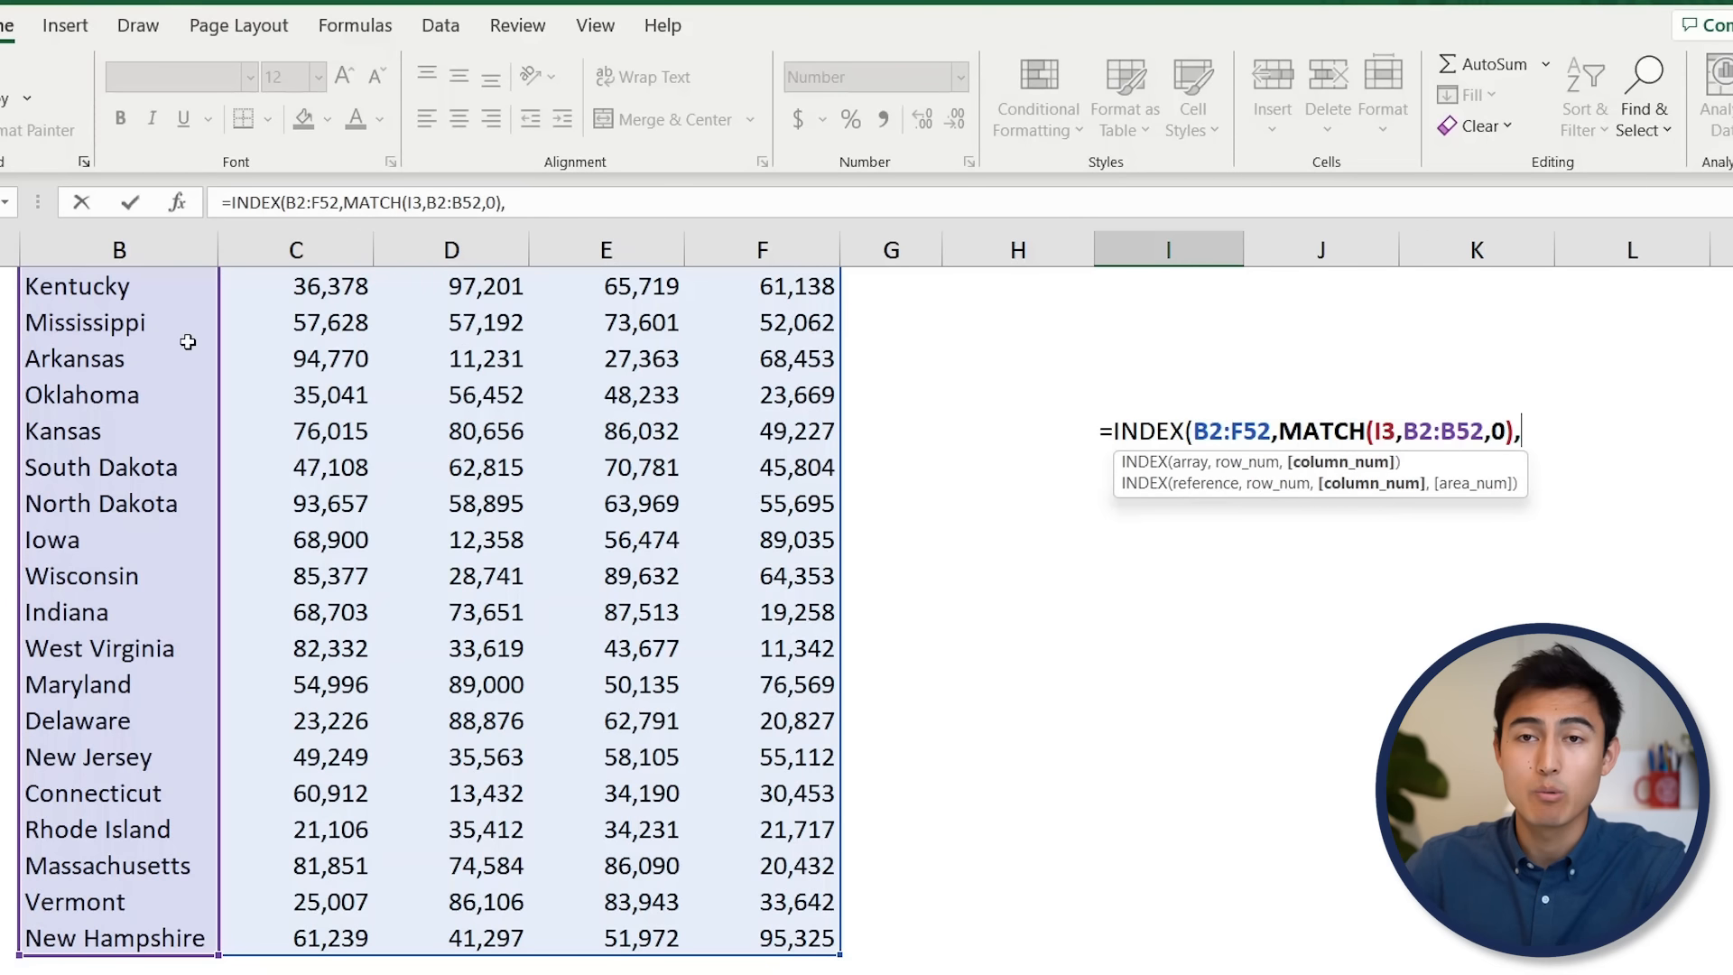
Nest a second MATCH function as INDEX's column number, with the Summary's Year cell I4 as the lookup value.
scroll(988, 574, up, 10)
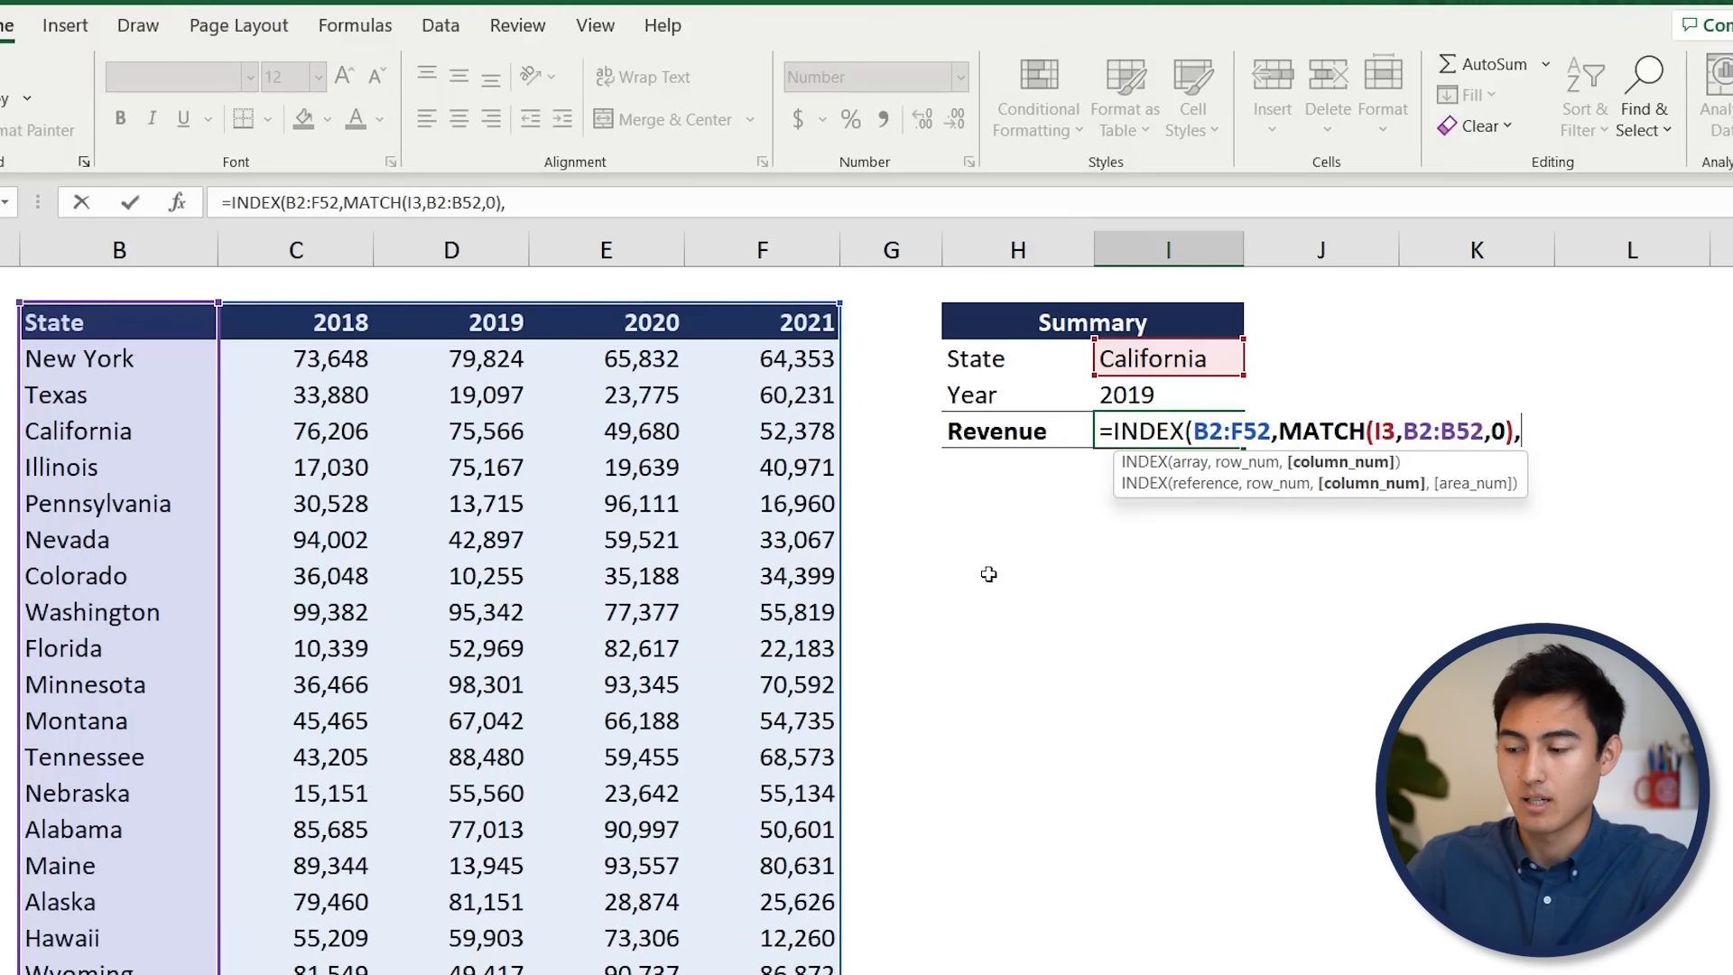
text(matc)
key(Tab)
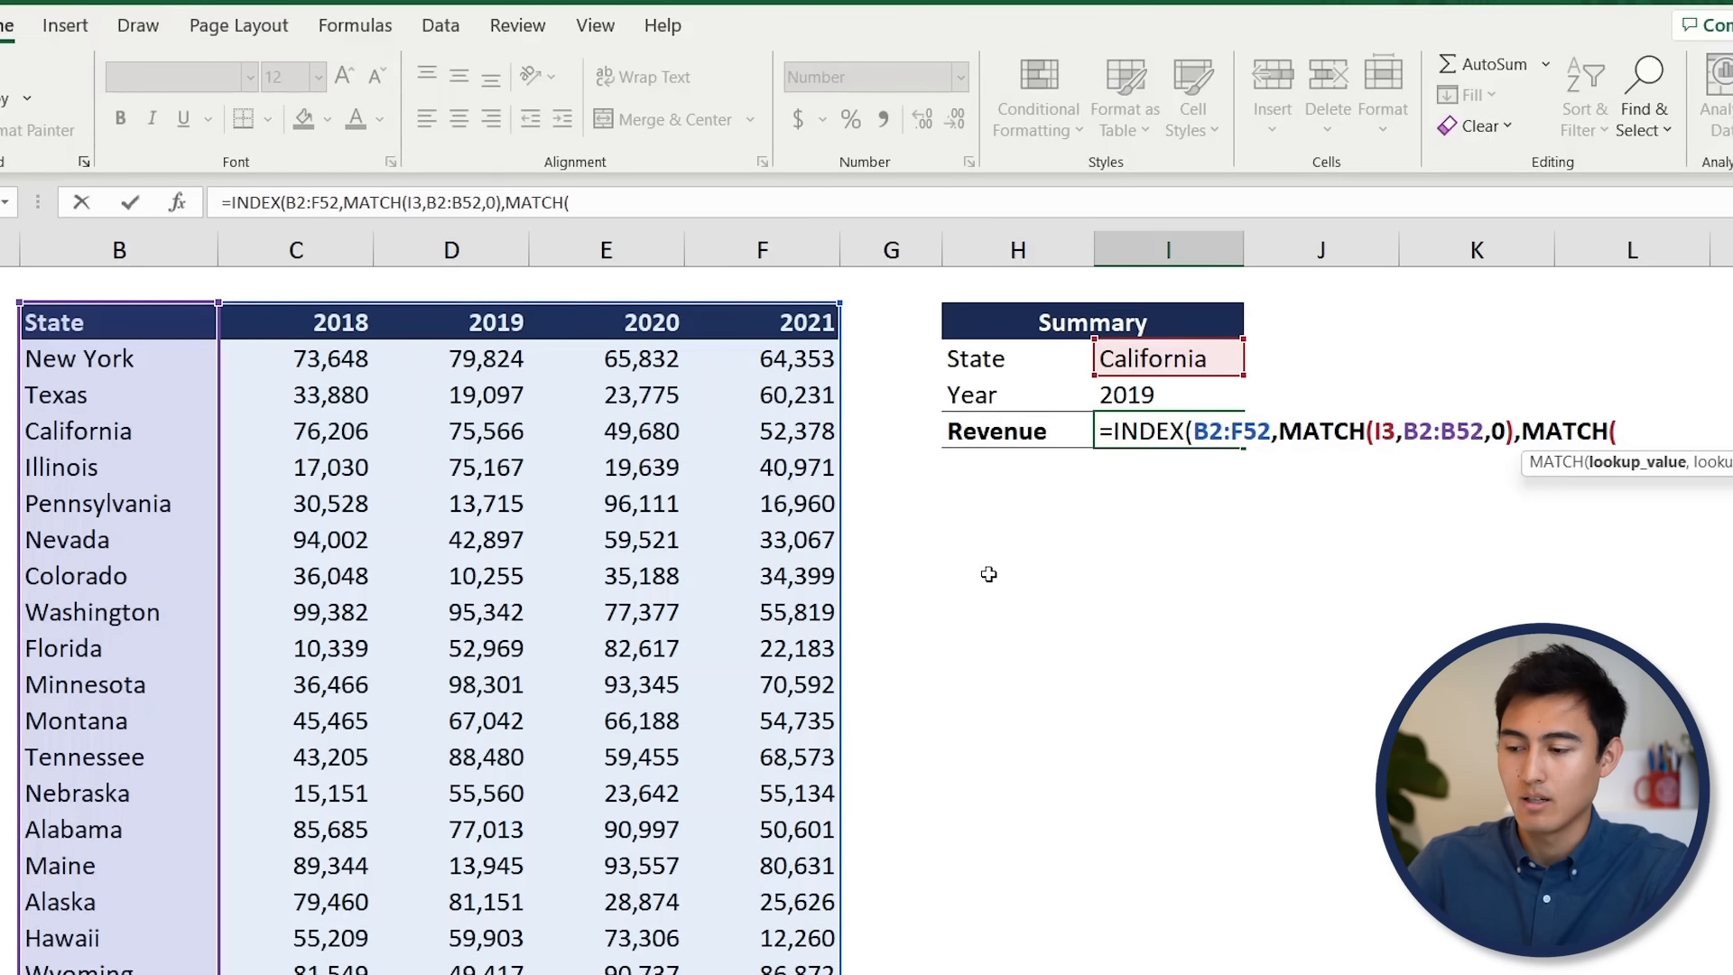
key(Up)
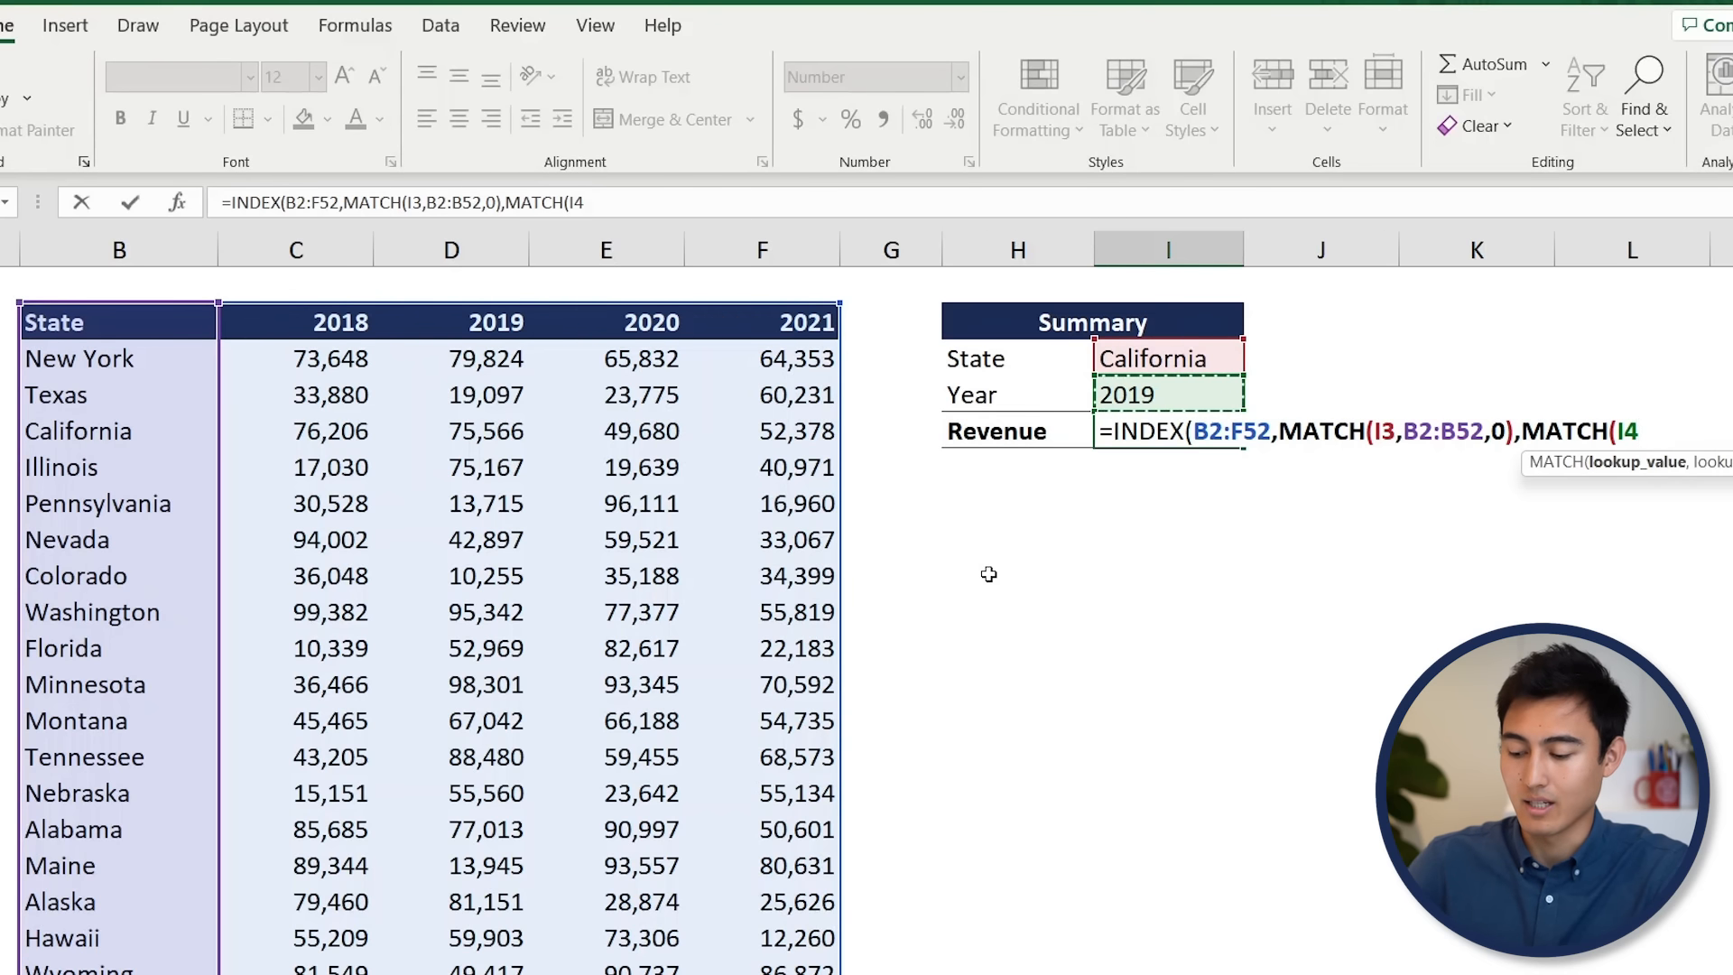
Set the column MATCH's lookup array to the header row B2:F2.
text(,)
key(Left)
key(Left)
key(Left)
key(Left)
key(Left)
key(Left)
key(Left)
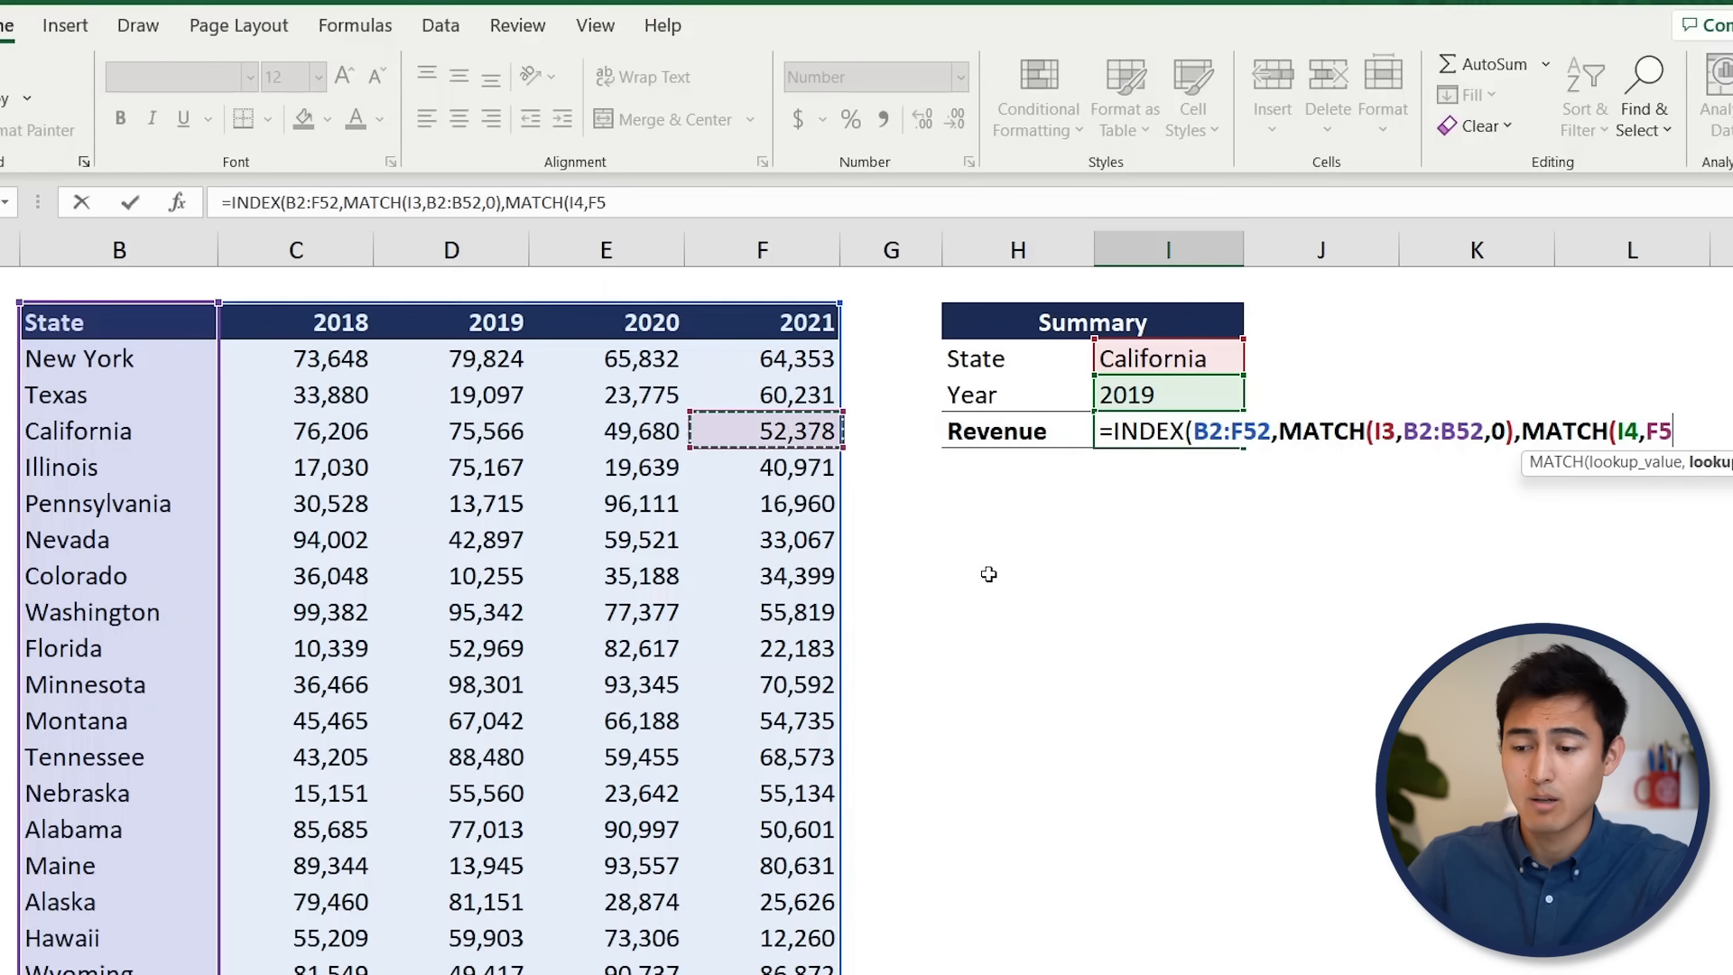
key(Up)
key(Up)
key(Up)
key(Up)
key(Down)
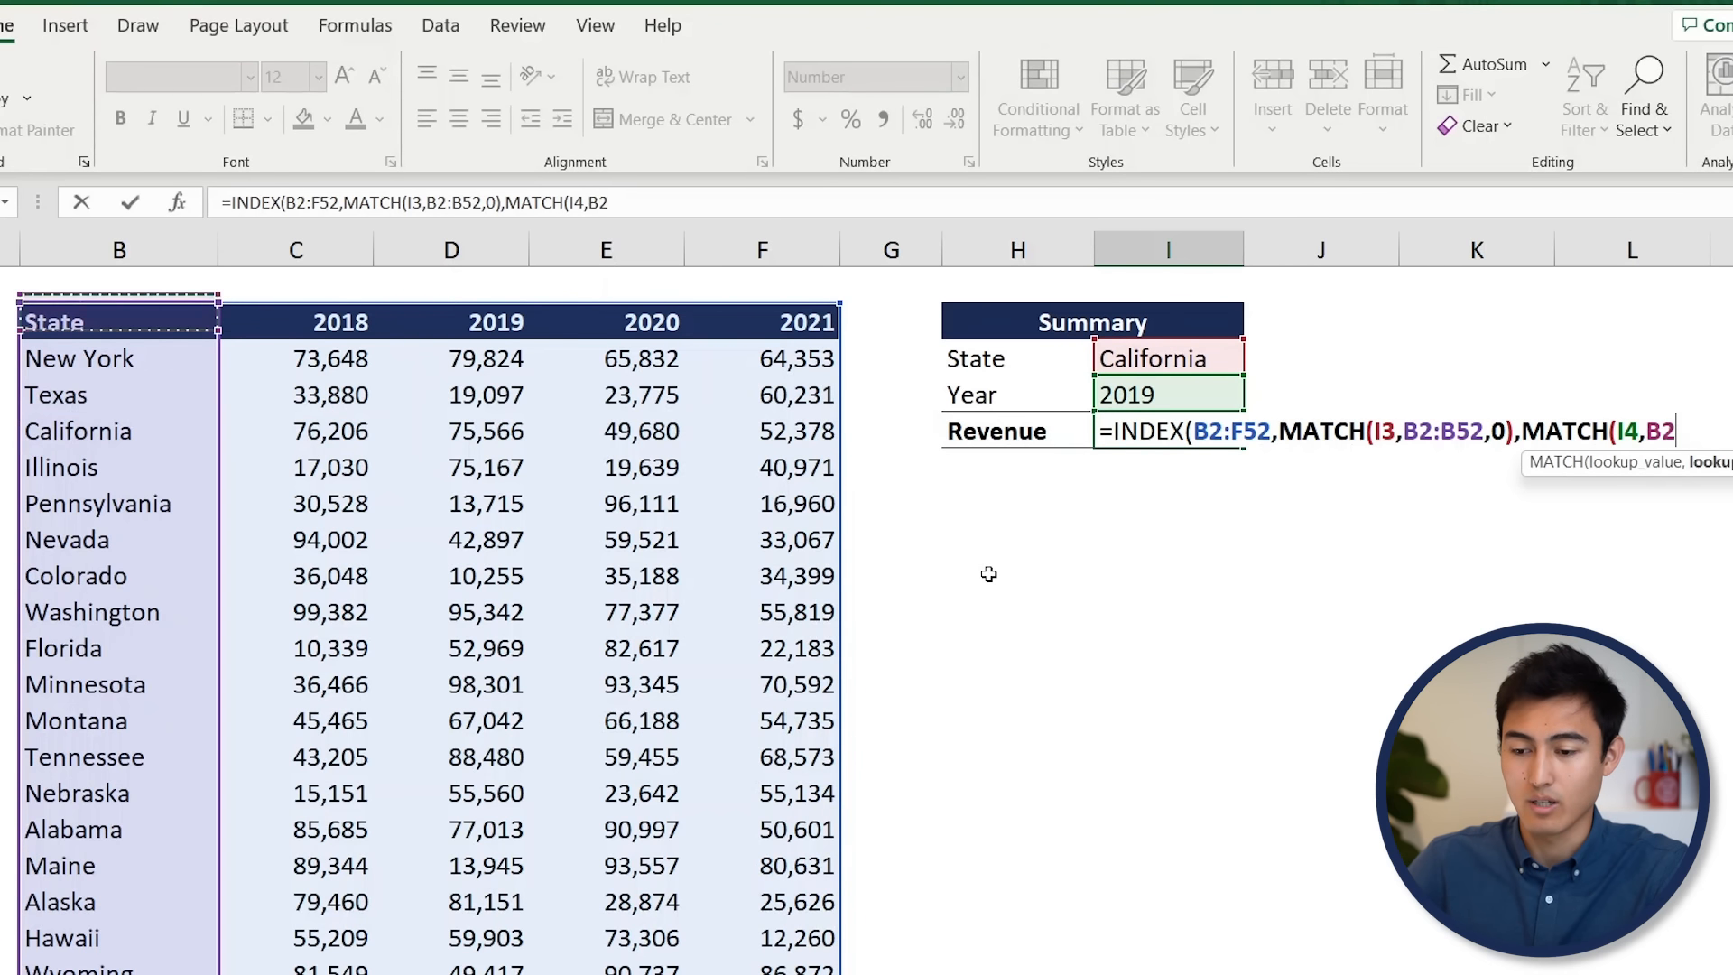
key(ctrl+shift+Right)
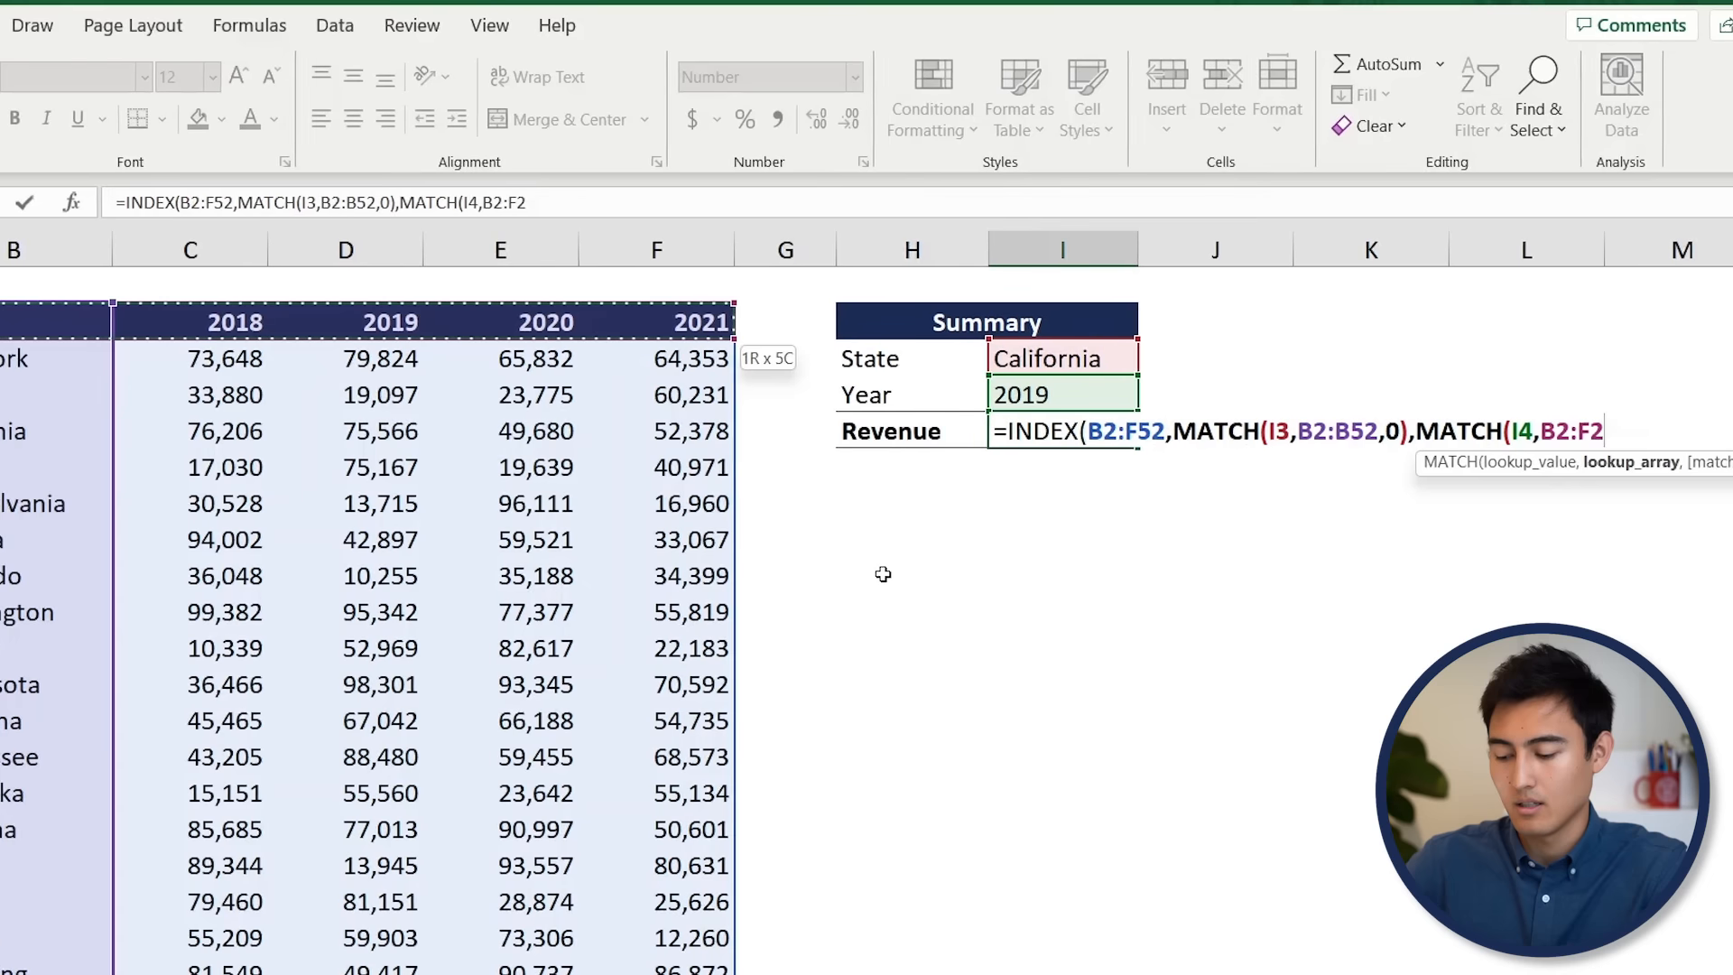
Set the column MATCH to an exact match (0), close both functions and enter the Revenue formula in the Summary.
text(,)
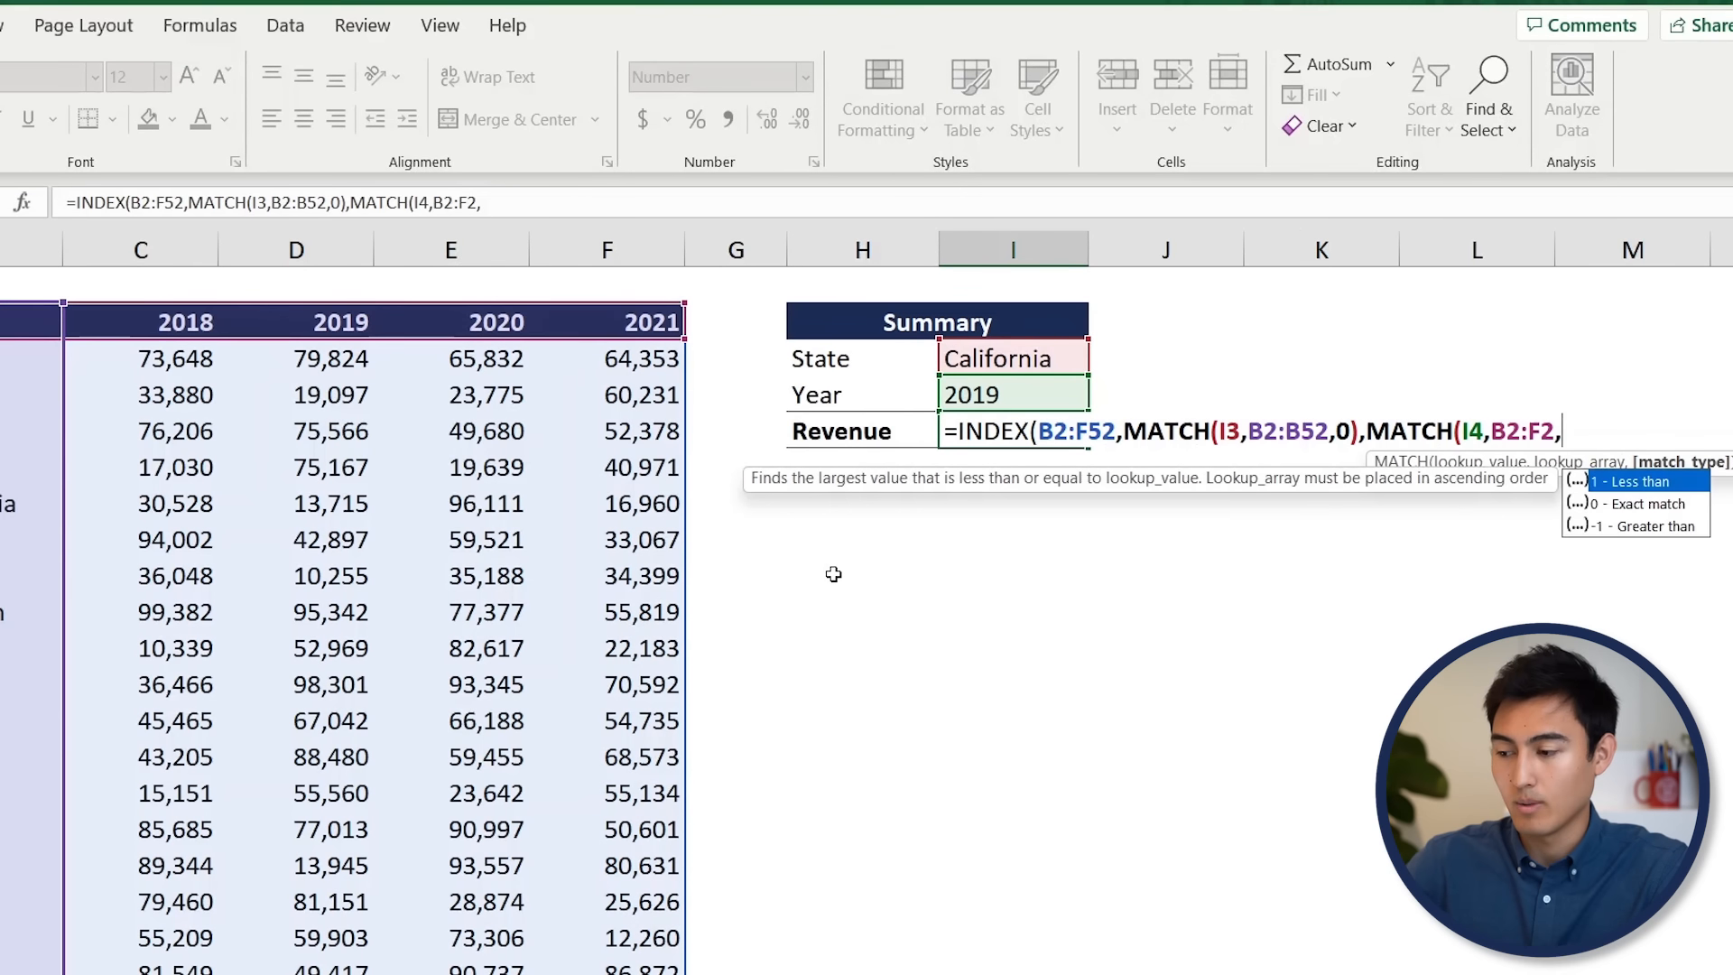
key(Down)
key(Tab)
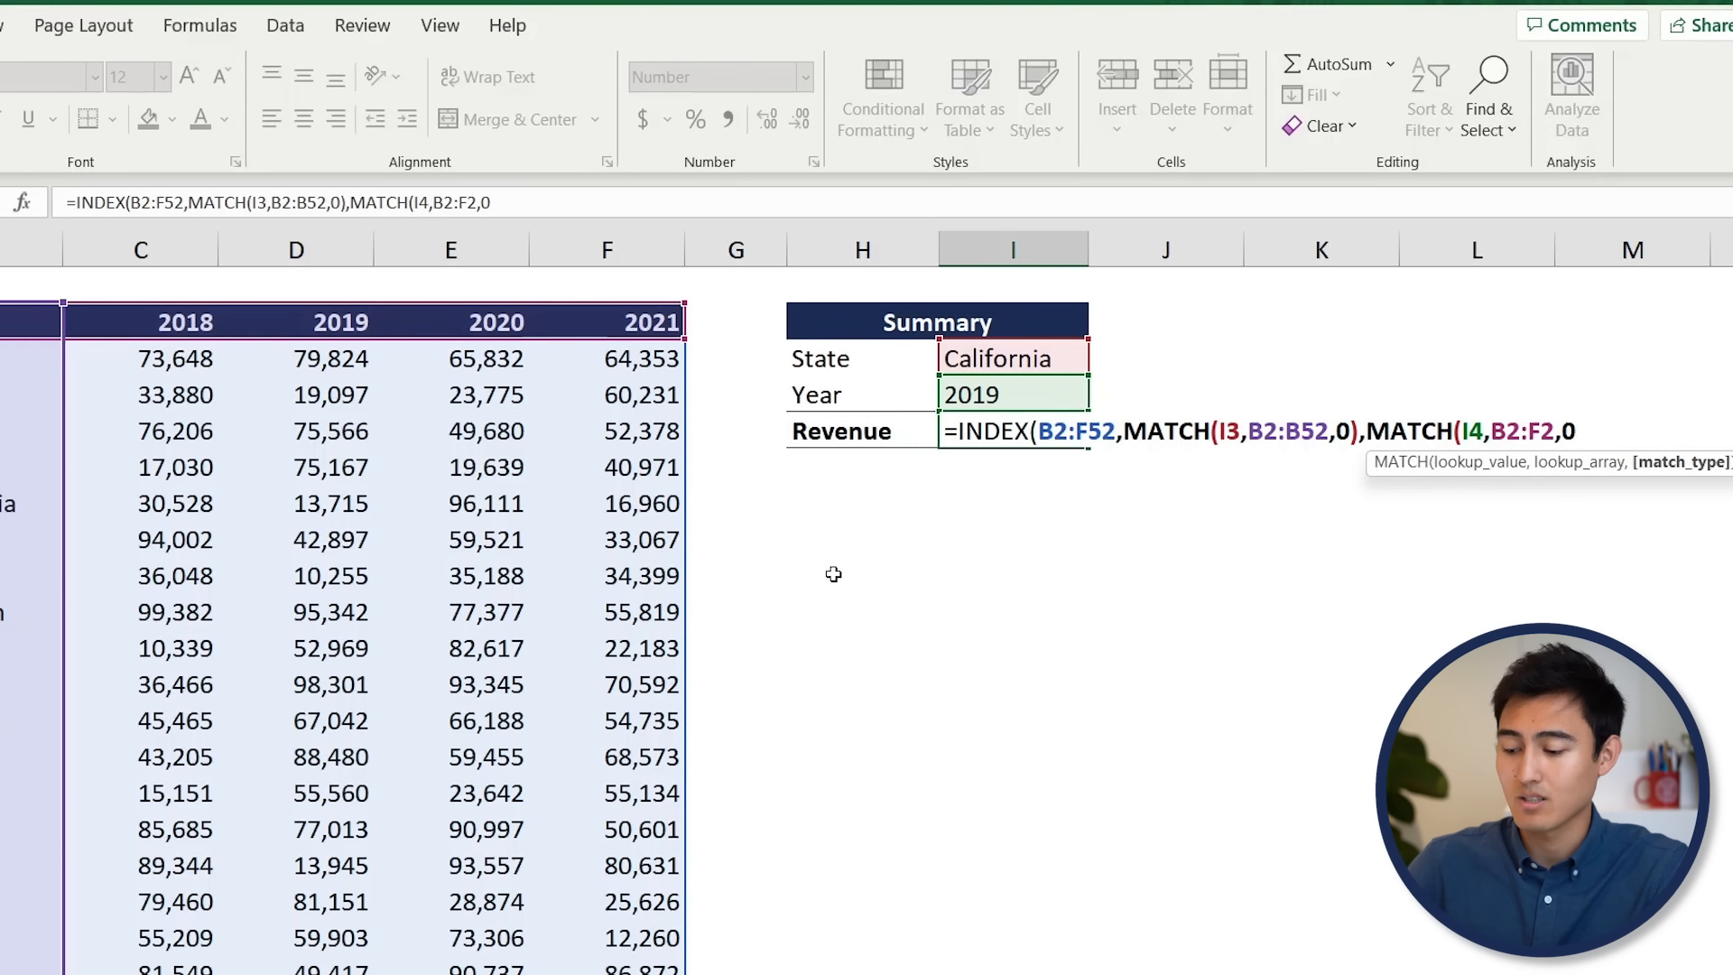
text())
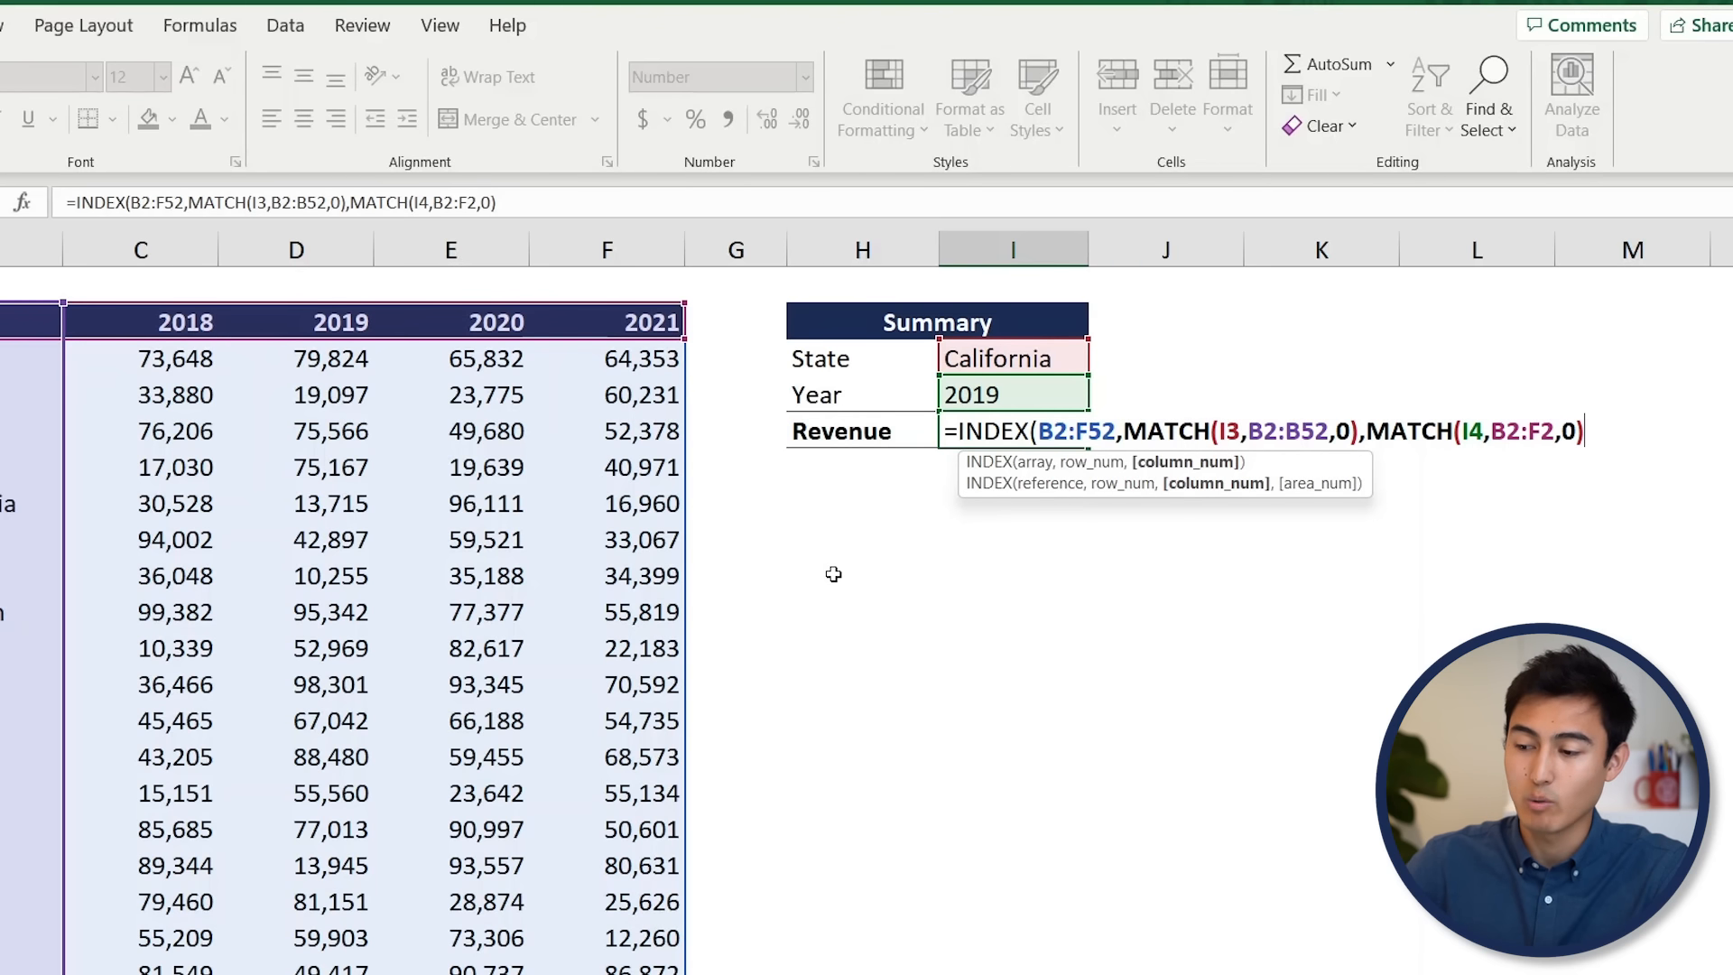
text())
key(Return)
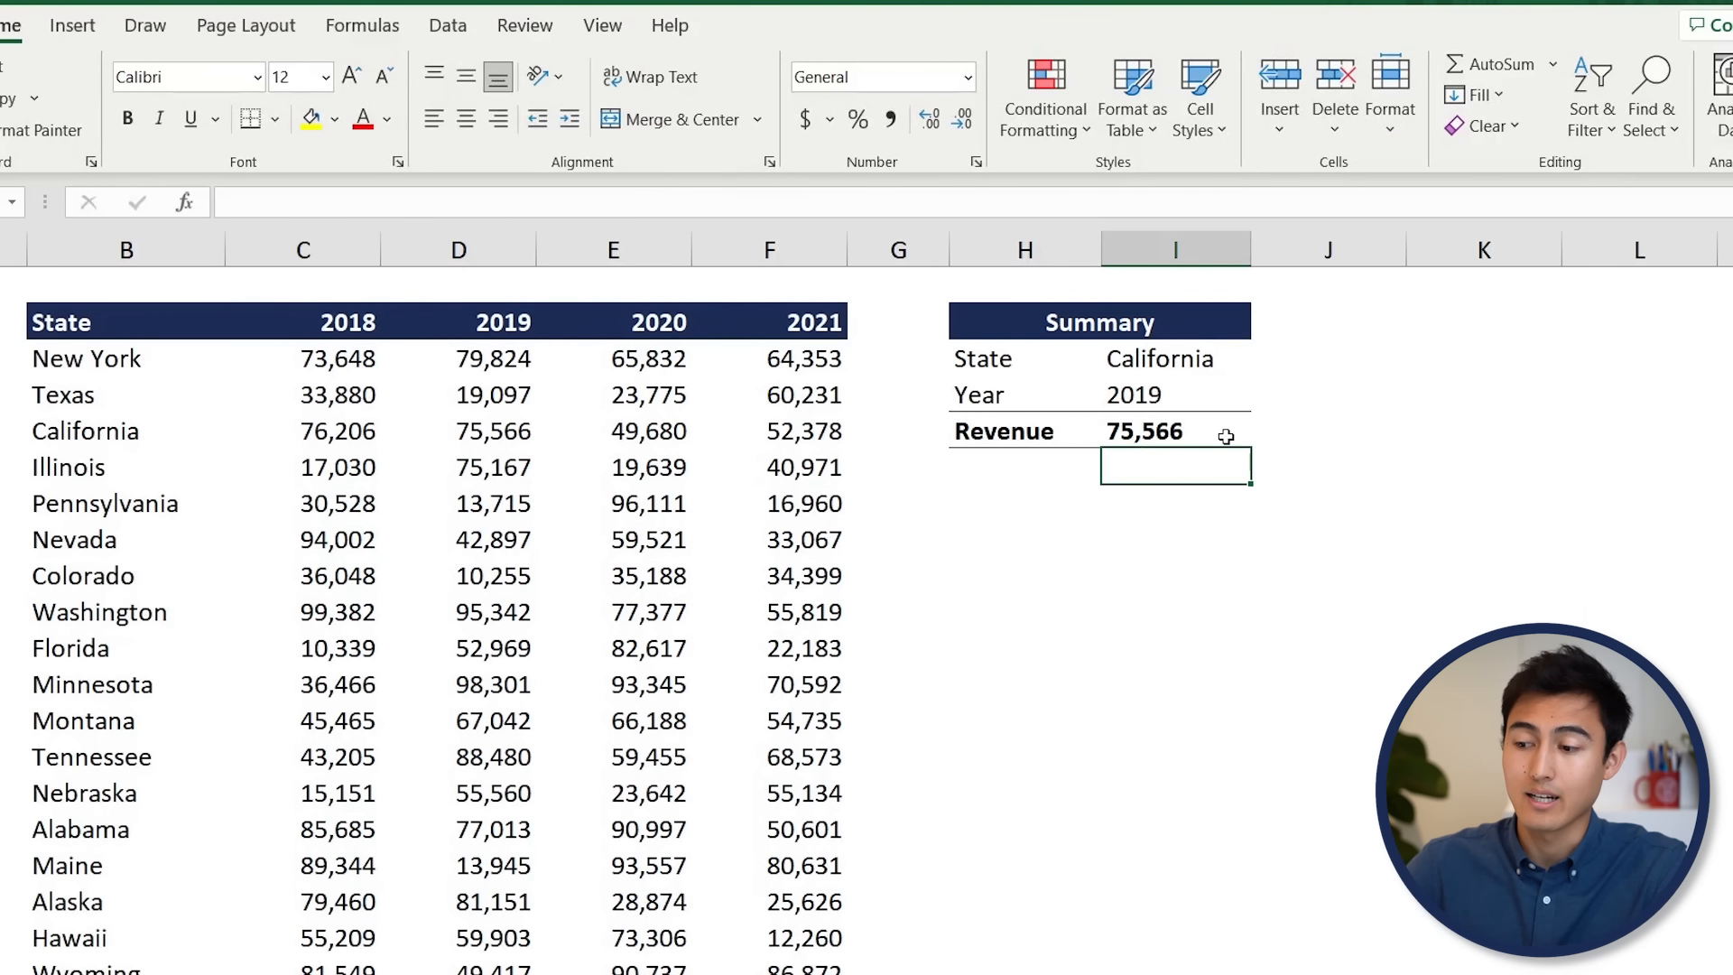
Check the Summary's Revenue result against California's 2019 figure in the state table.
click(1157, 437)
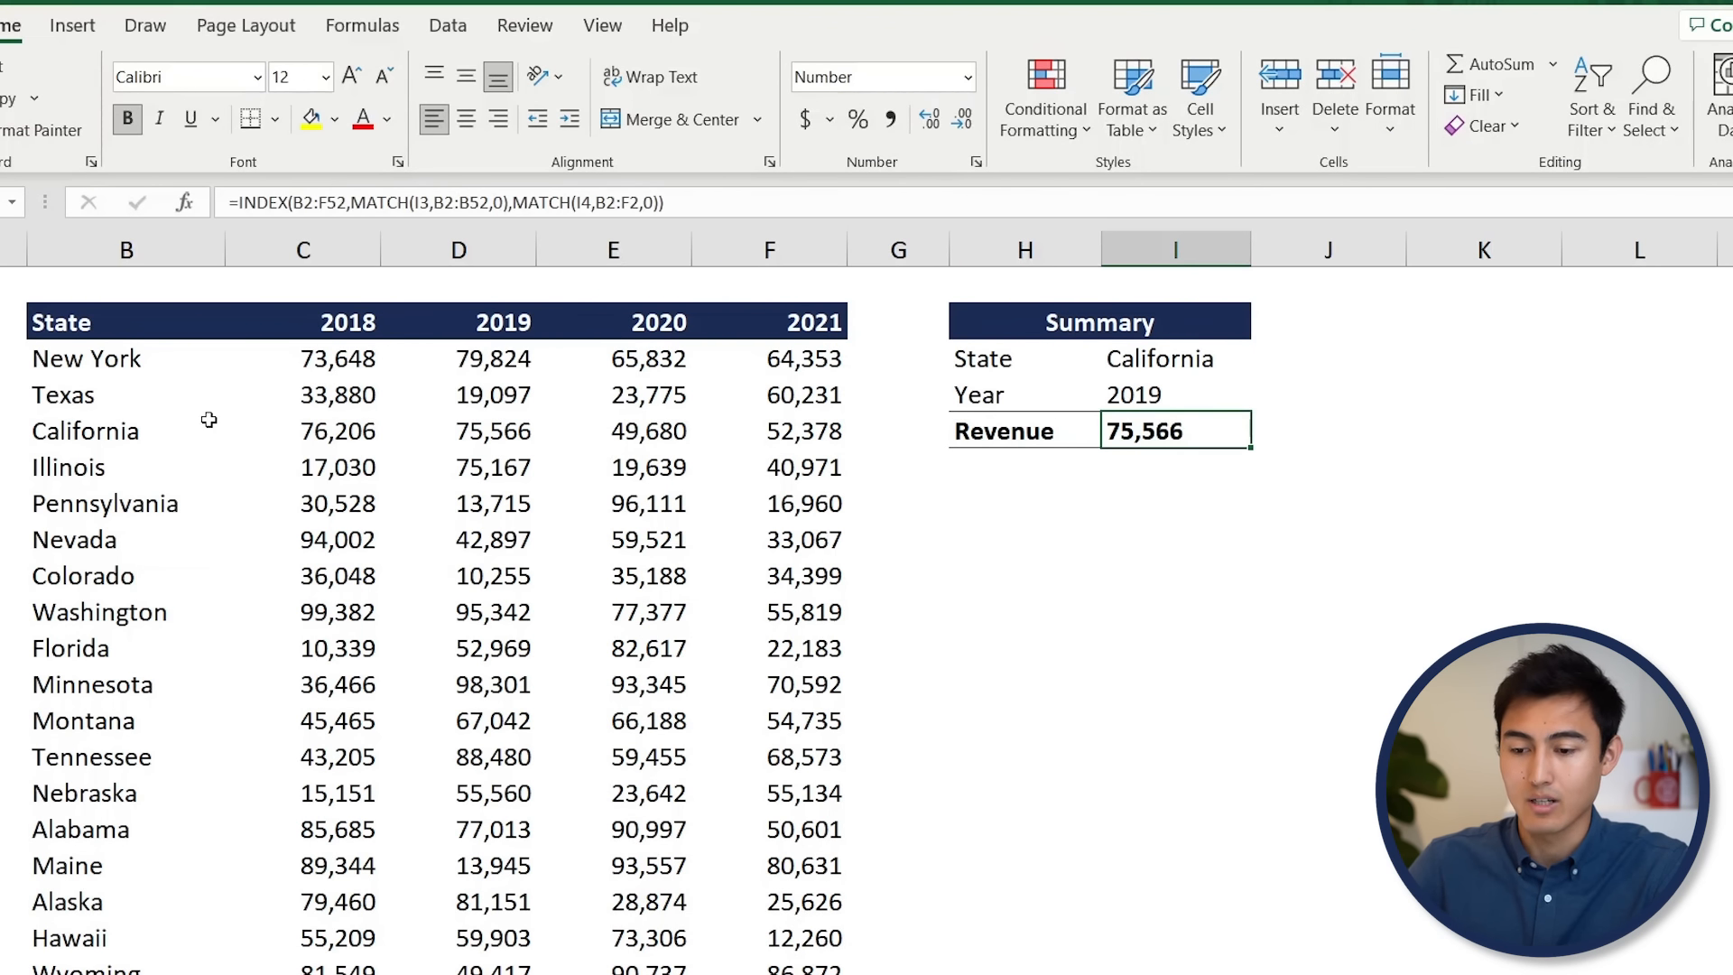
click(208, 456)
click(209, 419)
key(Right)
key(Right)
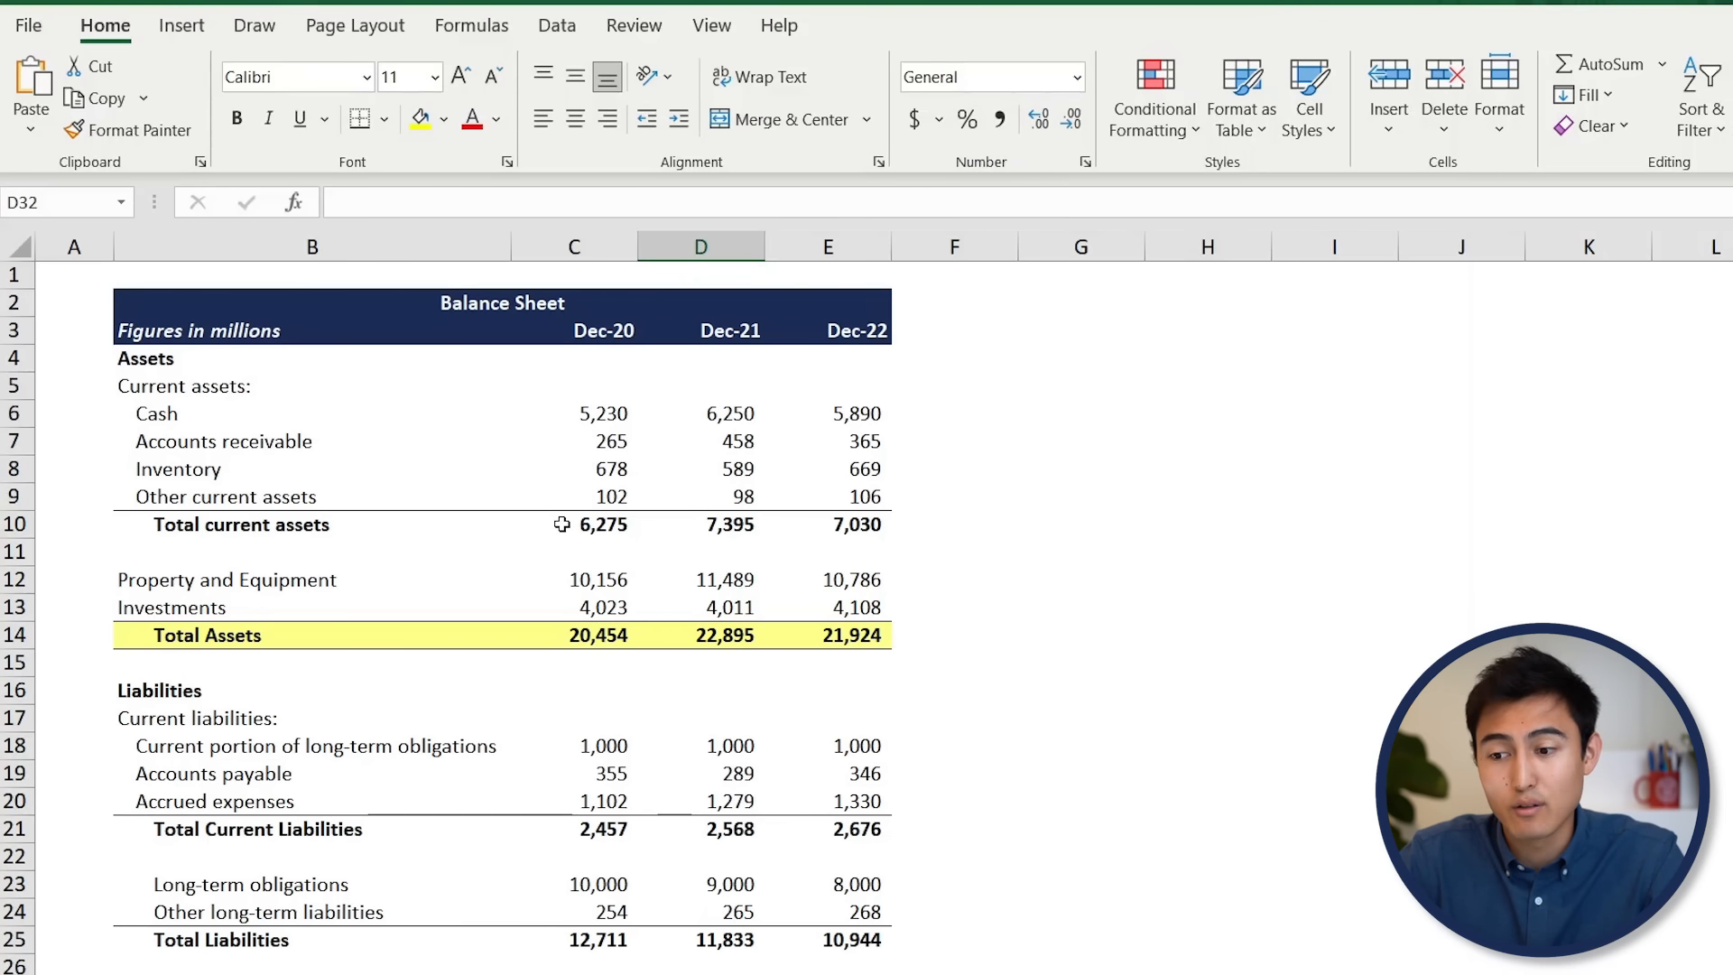
Show all formulas in the balance sheet and inspect them from Total current assets down to the Check row.
click(471, 25)
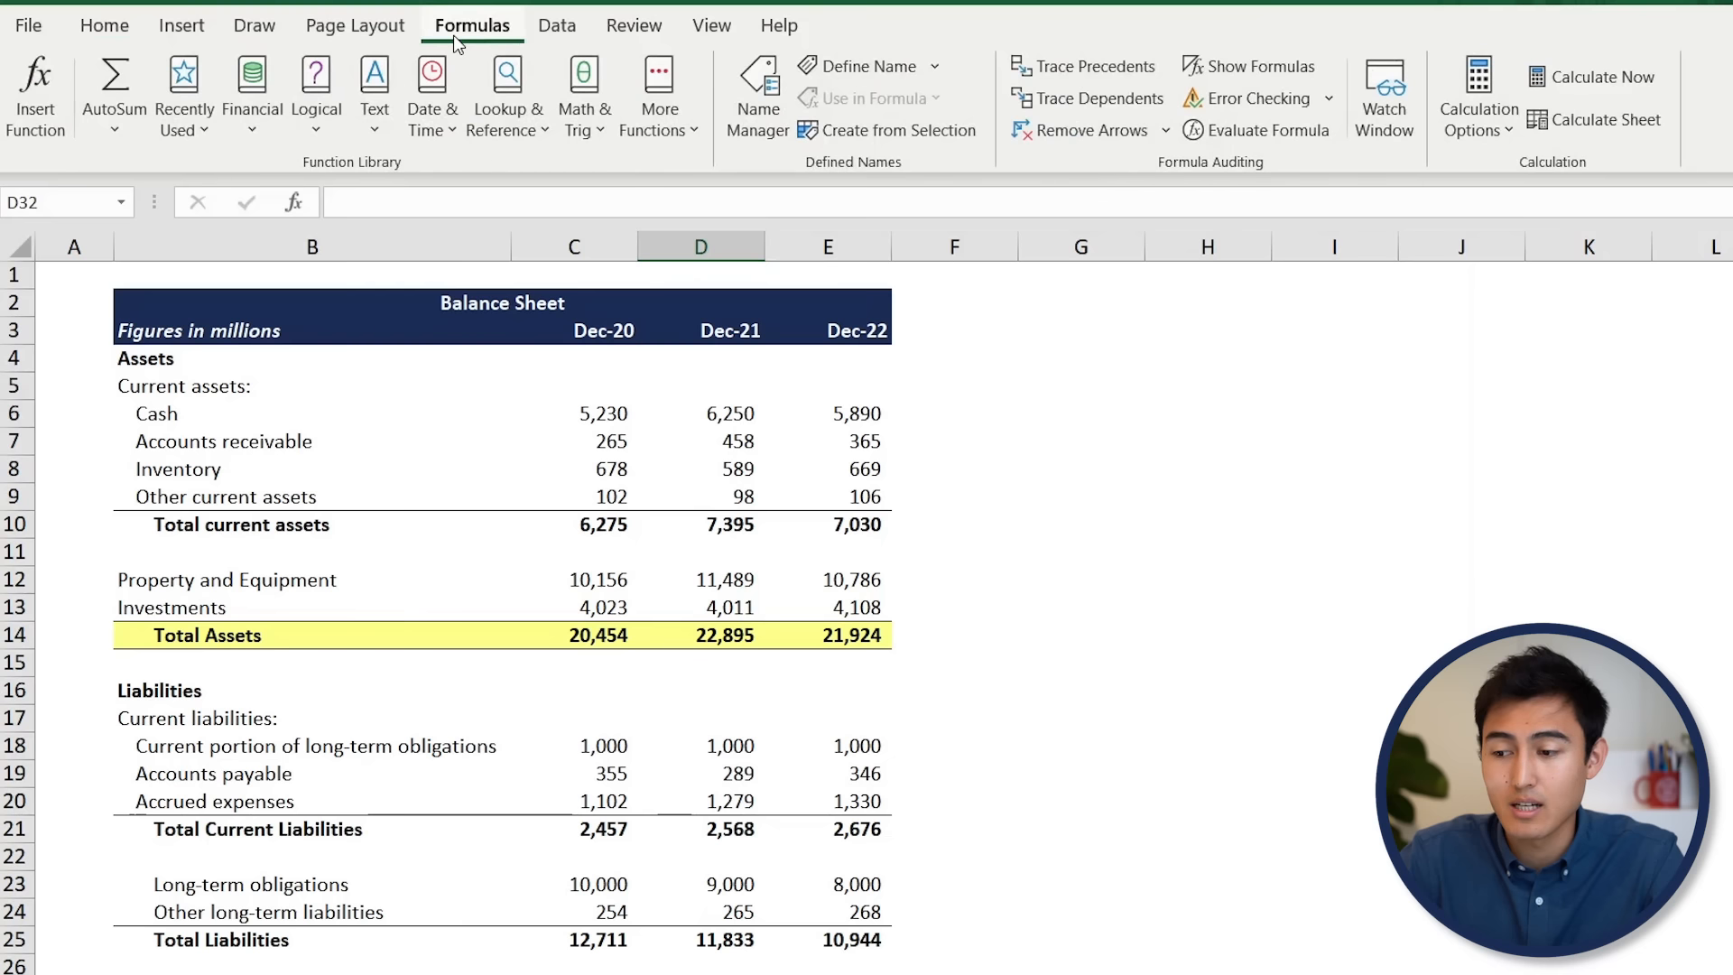
click(1274, 62)
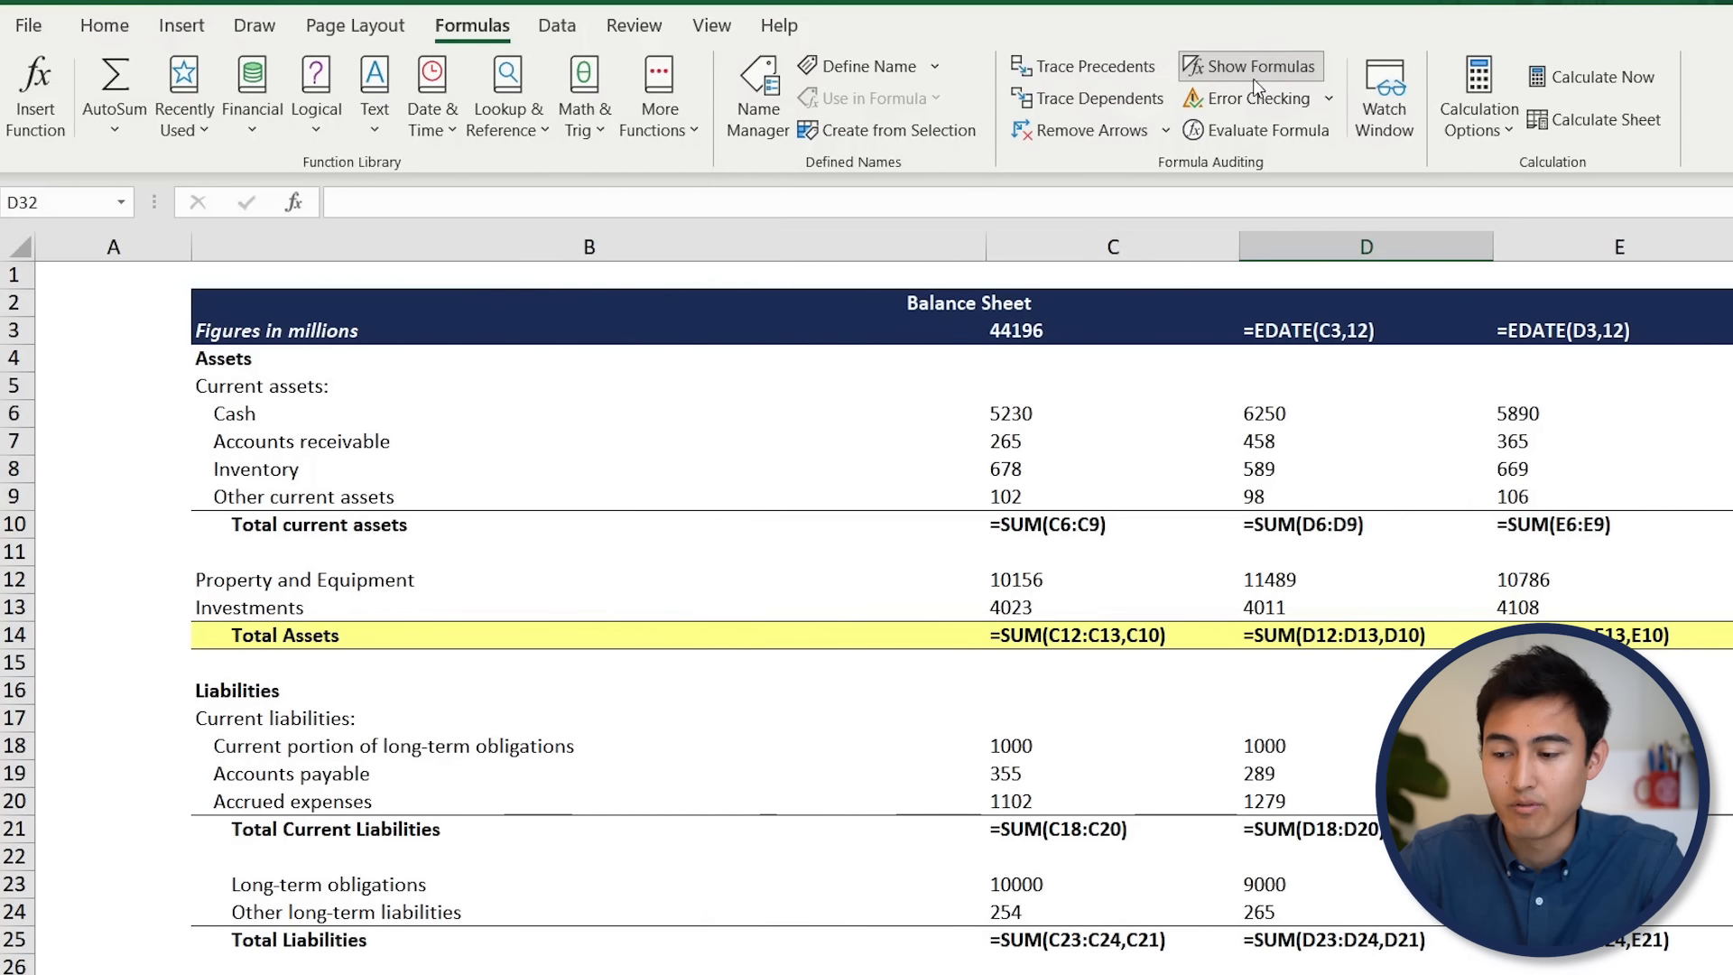
click(1060, 519)
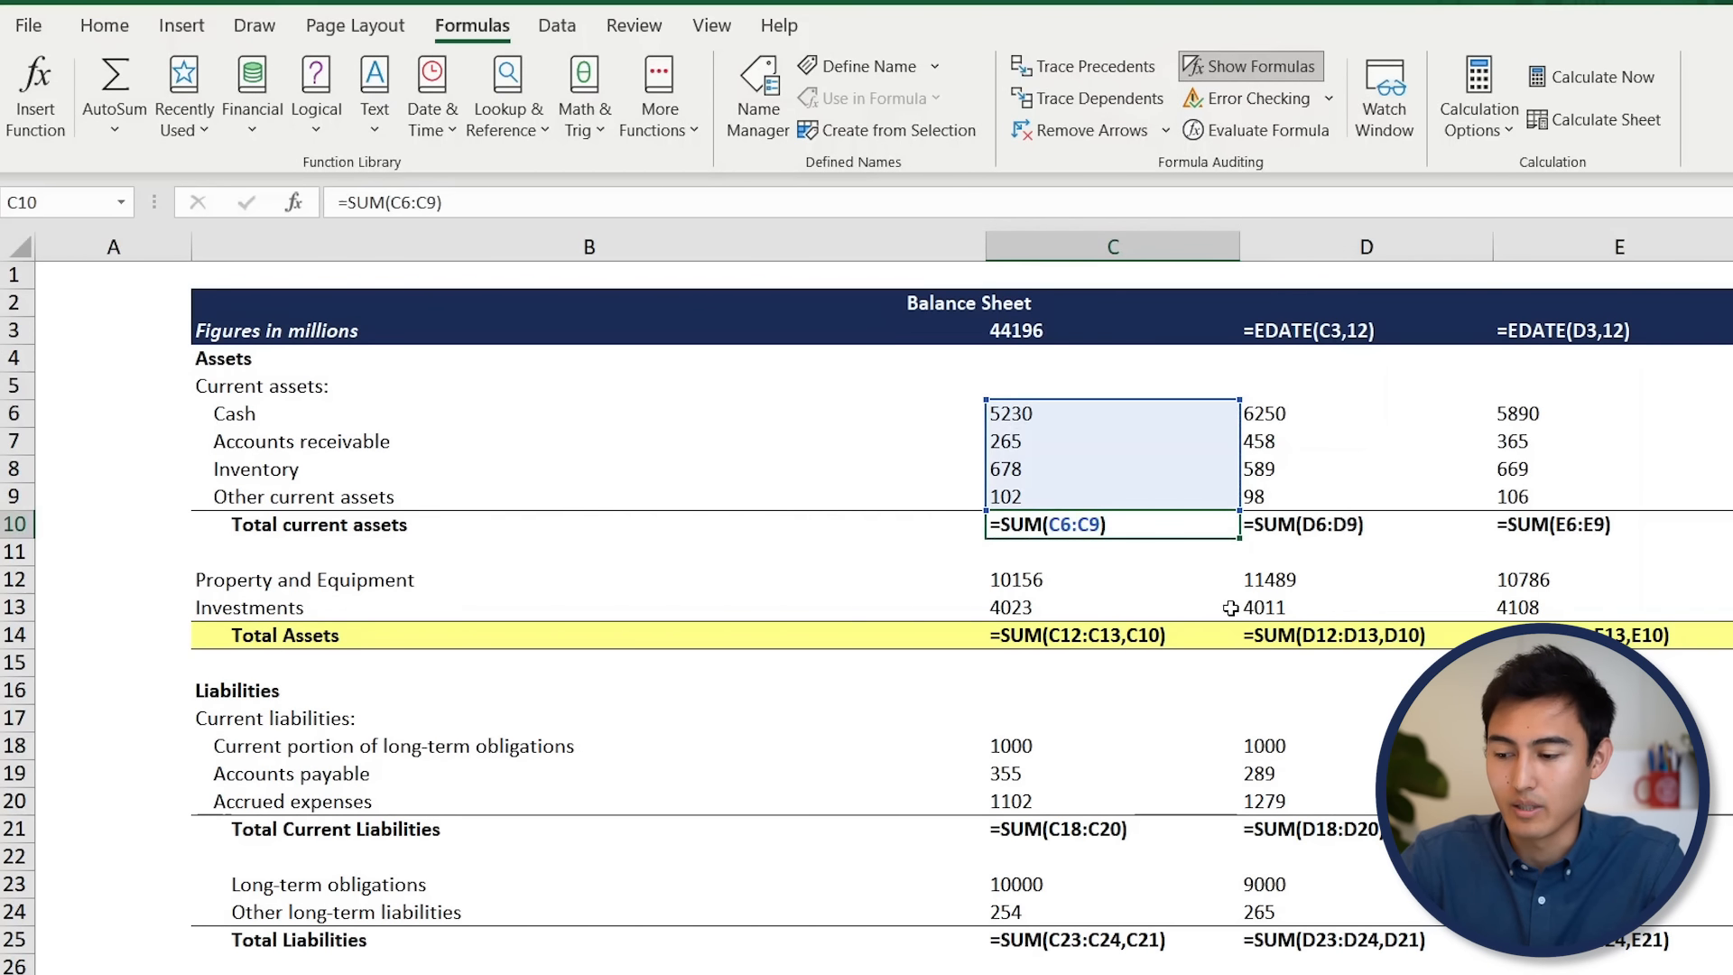
scroll(1116, 747, down, 5)
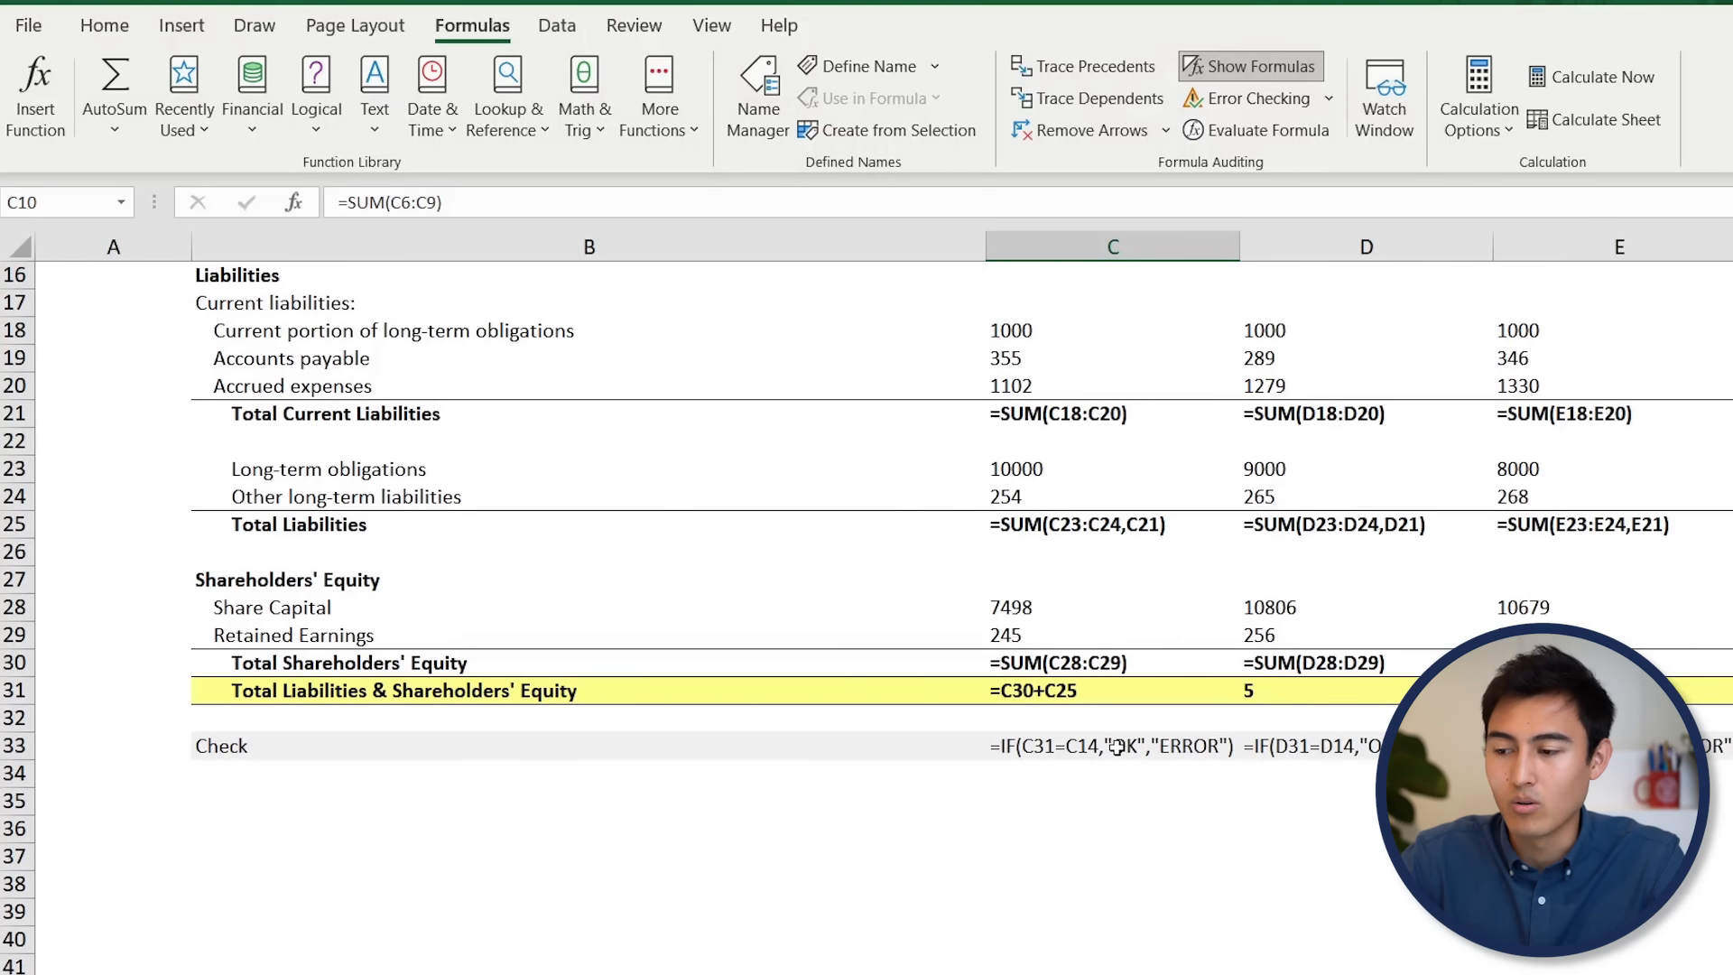